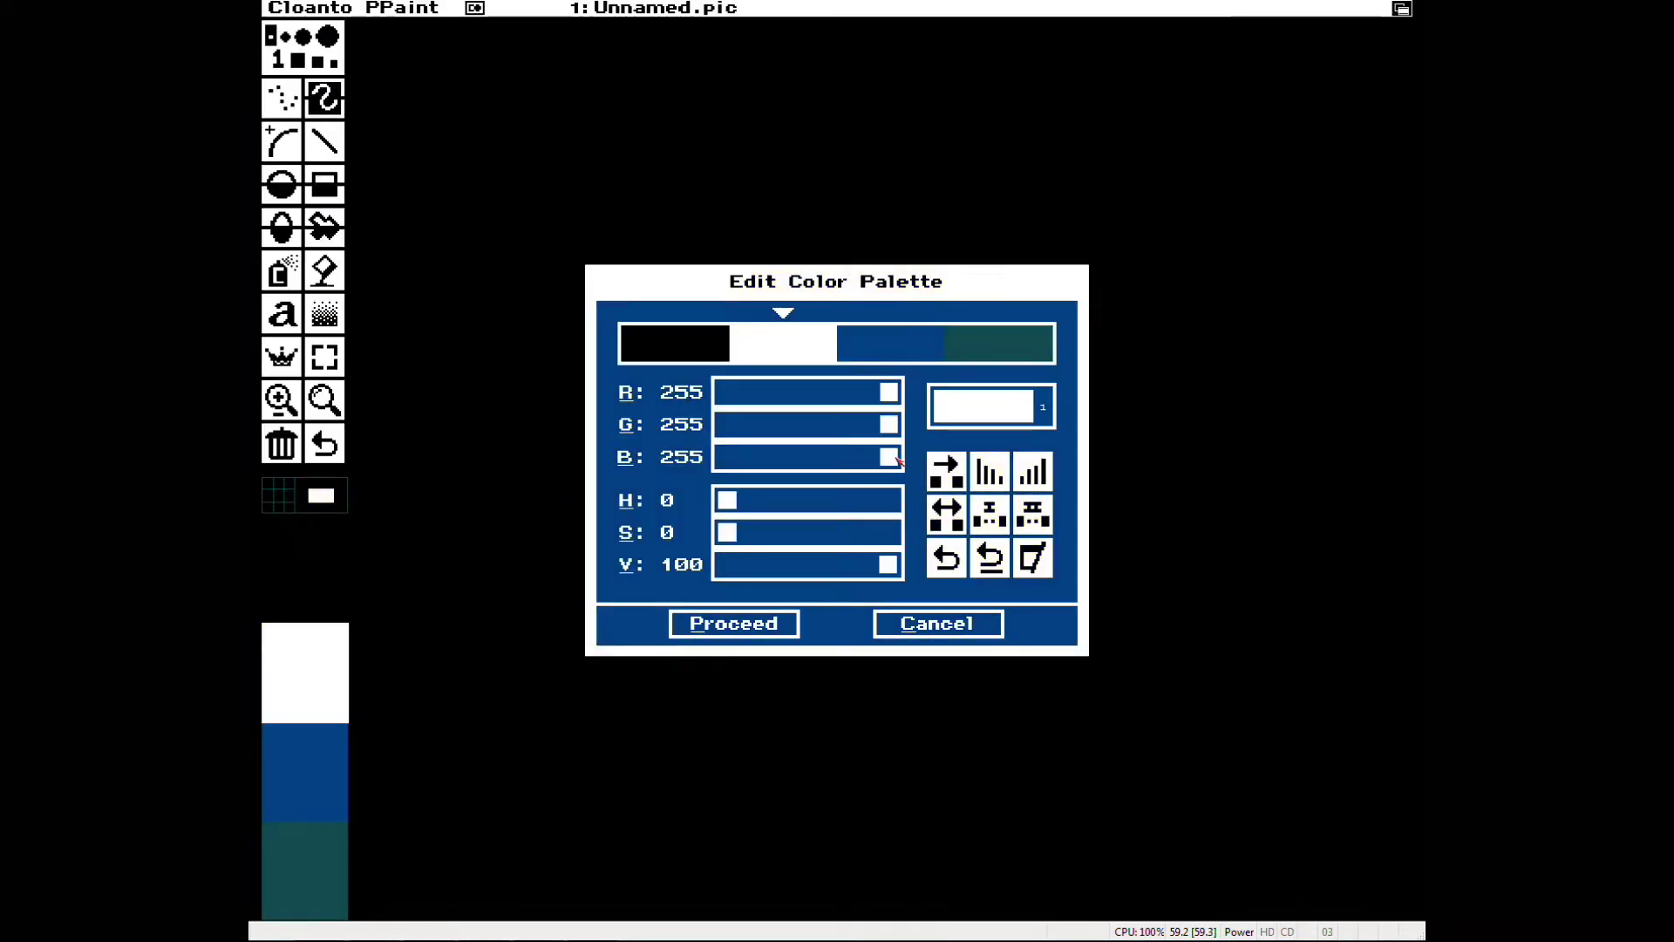
- Change palette colour 1 from white to light grey 200,200,200 and close the palette editor
mouse_move(889, 425)
mouse_down()
mouse_move(859, 428)
mouse_move(853, 394)
mouse_up()
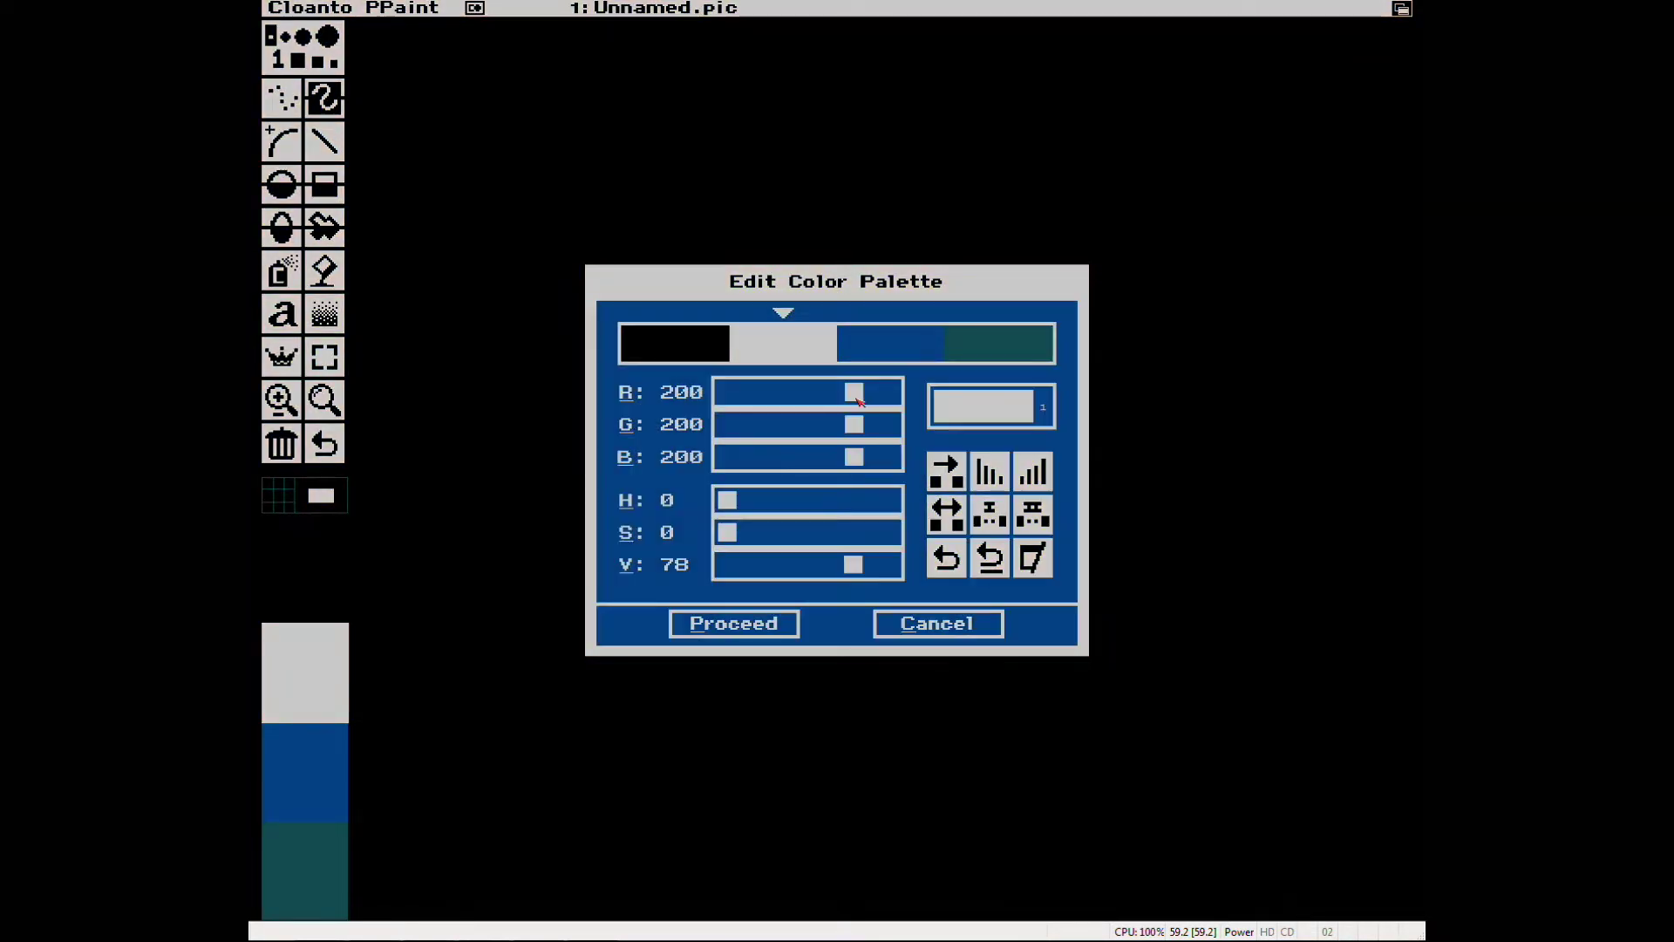
click(733, 622)
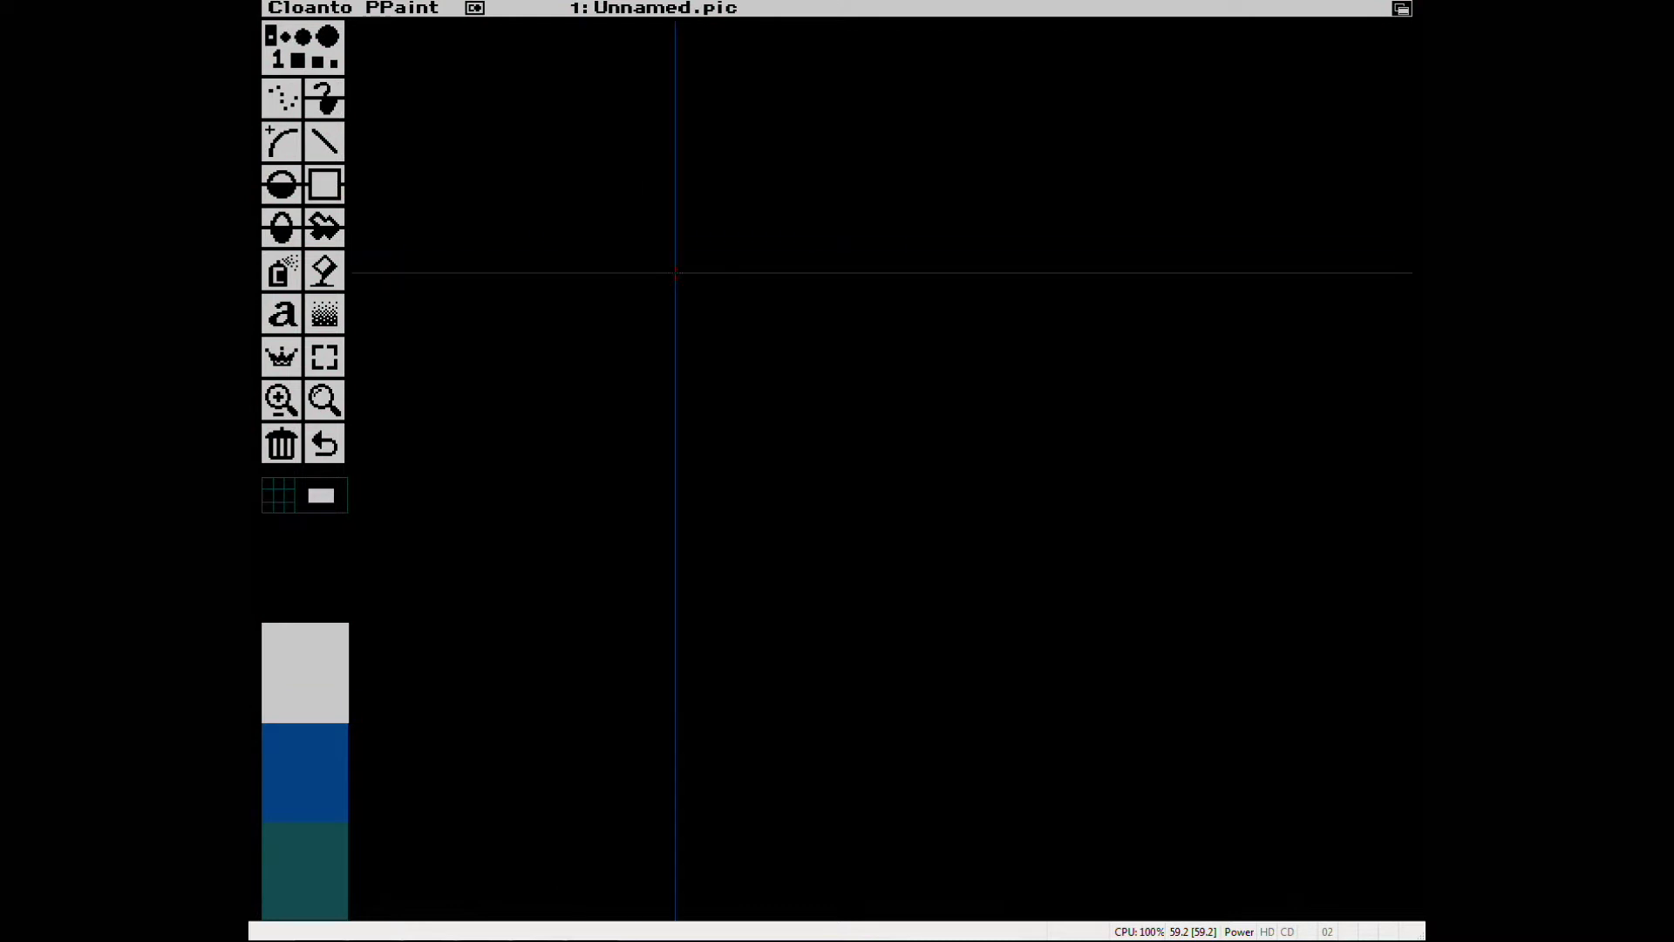
- Draw a filled light-grey square on the black canvas and magnify the view
key(F12)
click(672, 464)
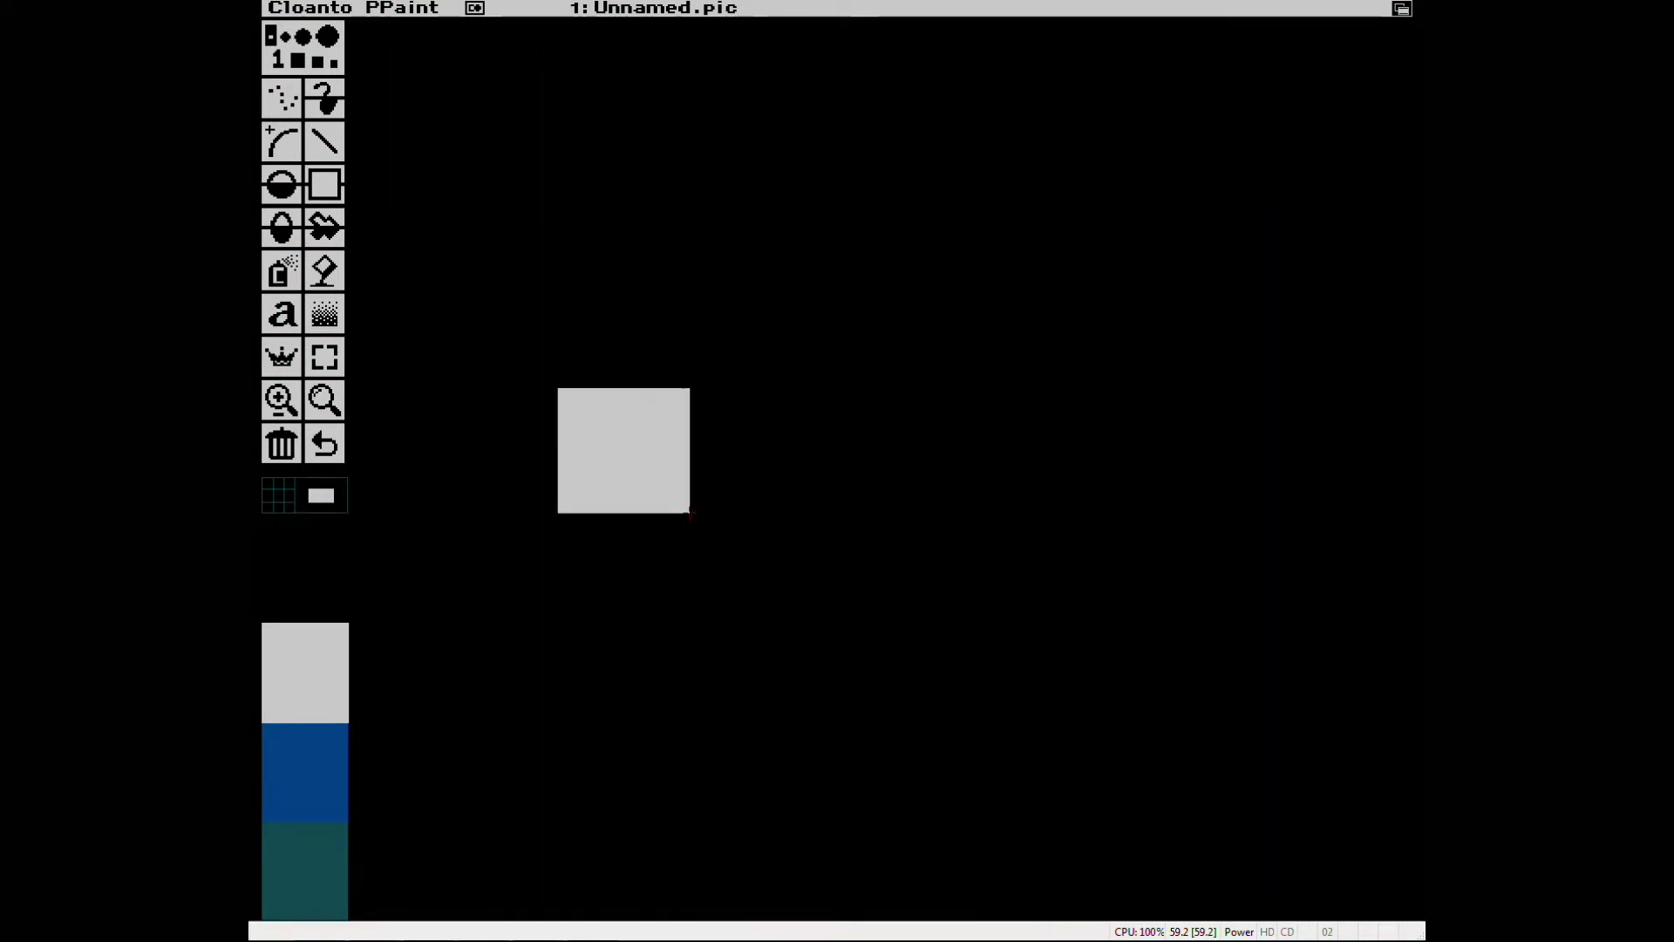
drag(696, 431, 624, 353)
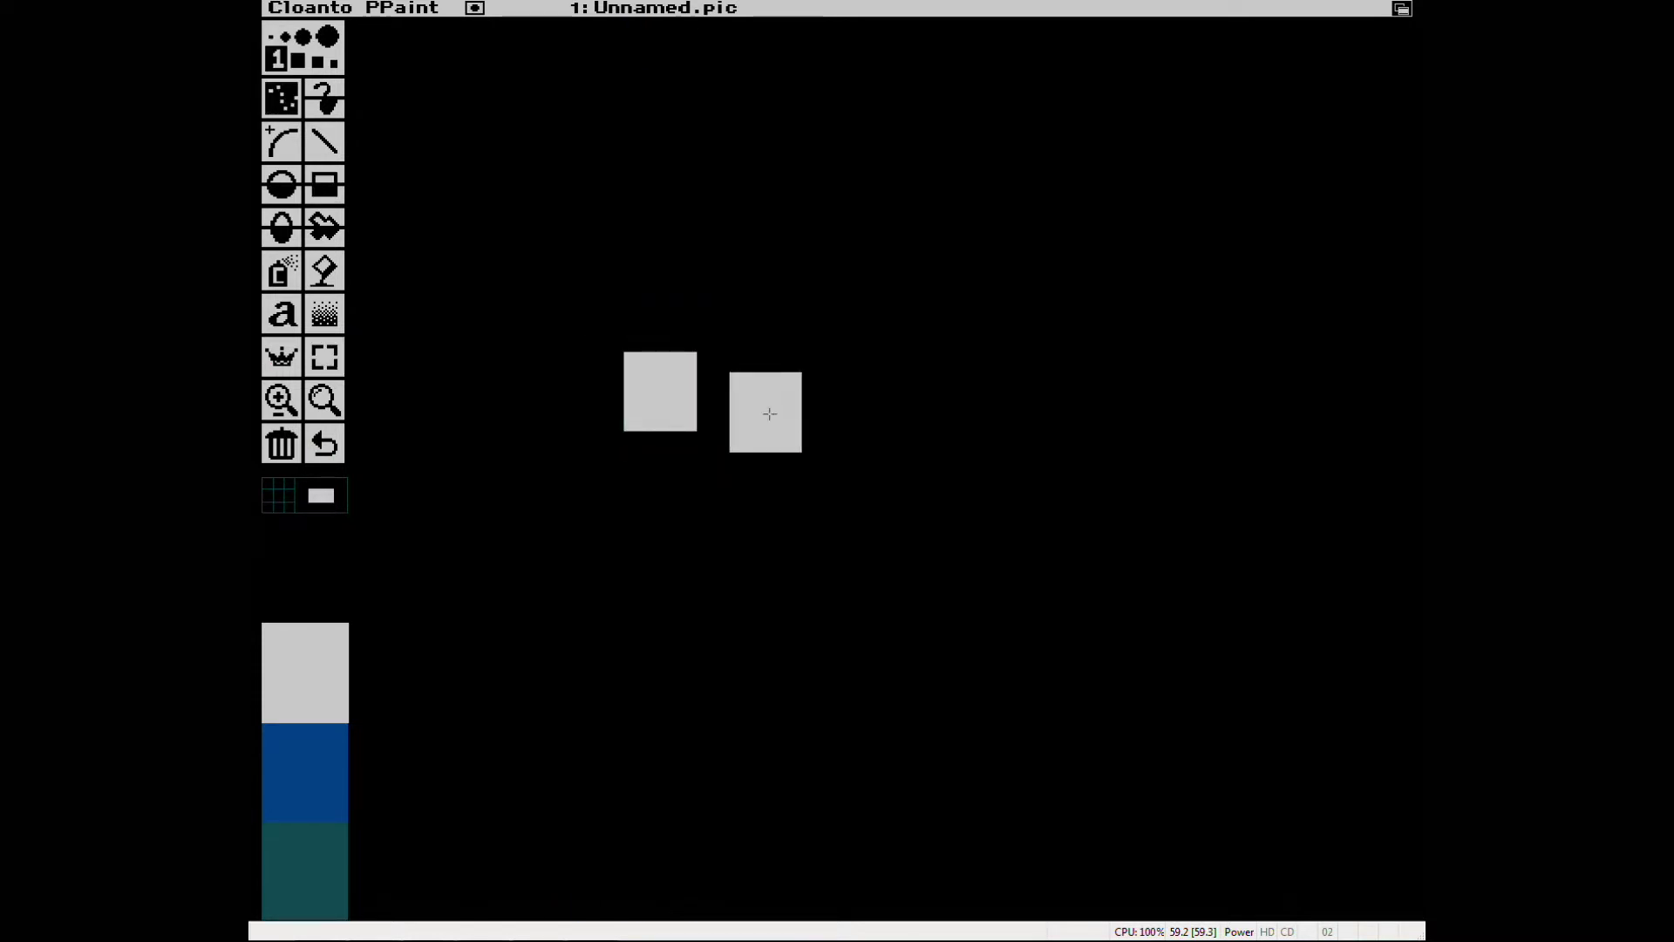
click(325, 400)
click(664, 391)
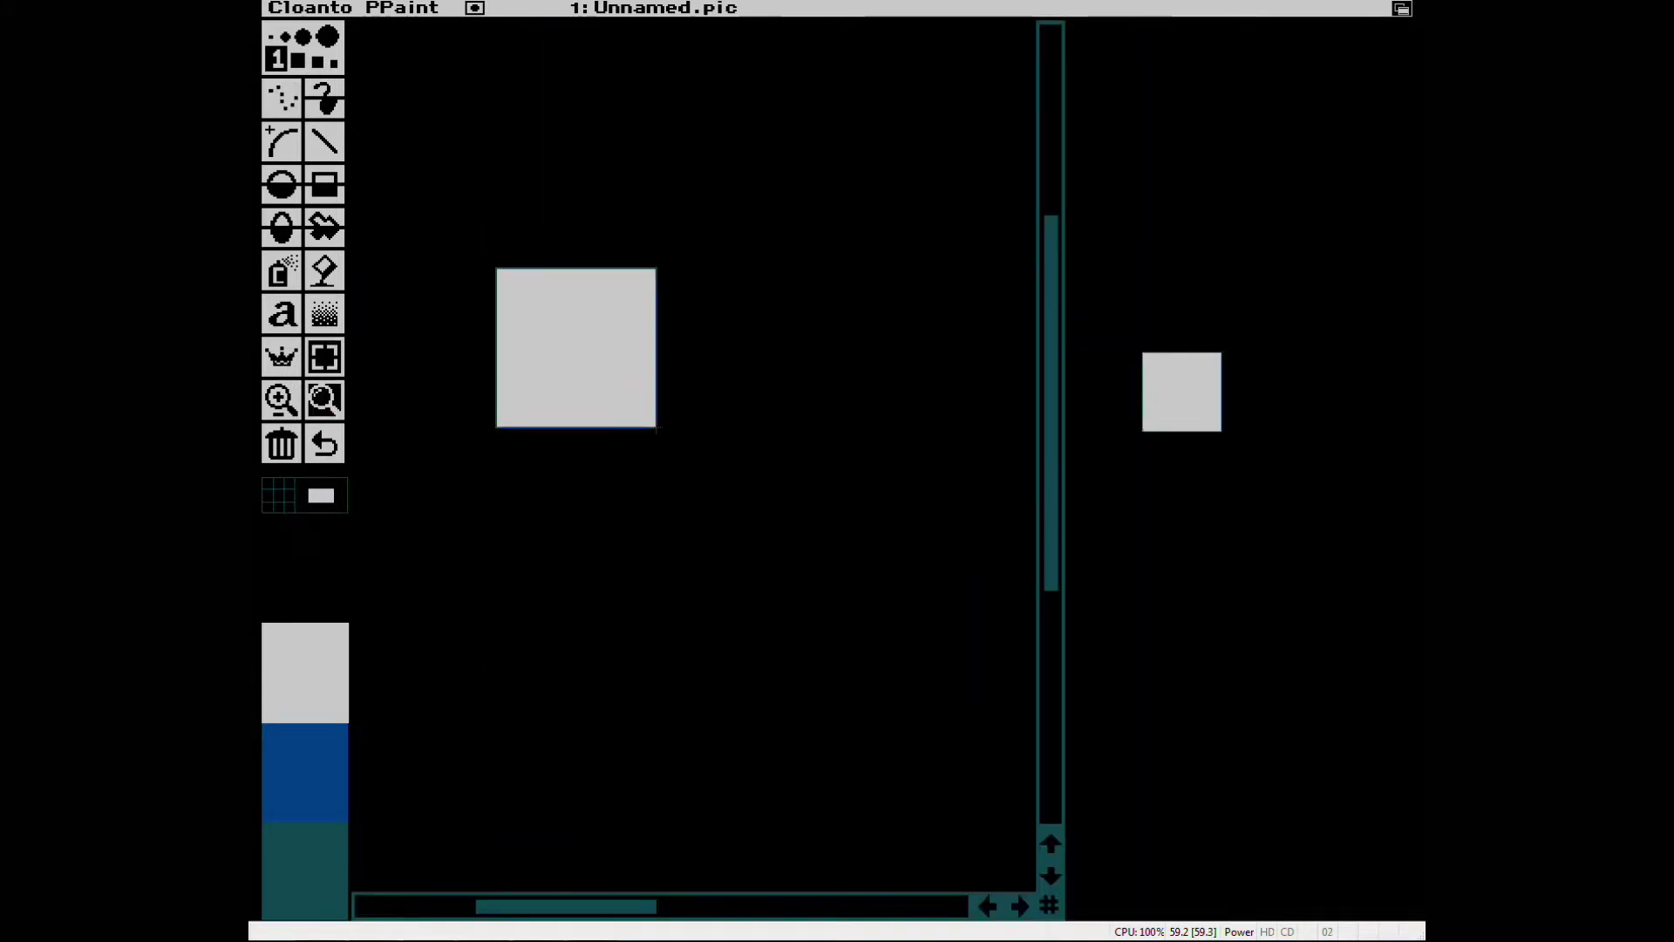
- Capture the two diagonal grey squares as a brush tile and set the fill options
key(b)
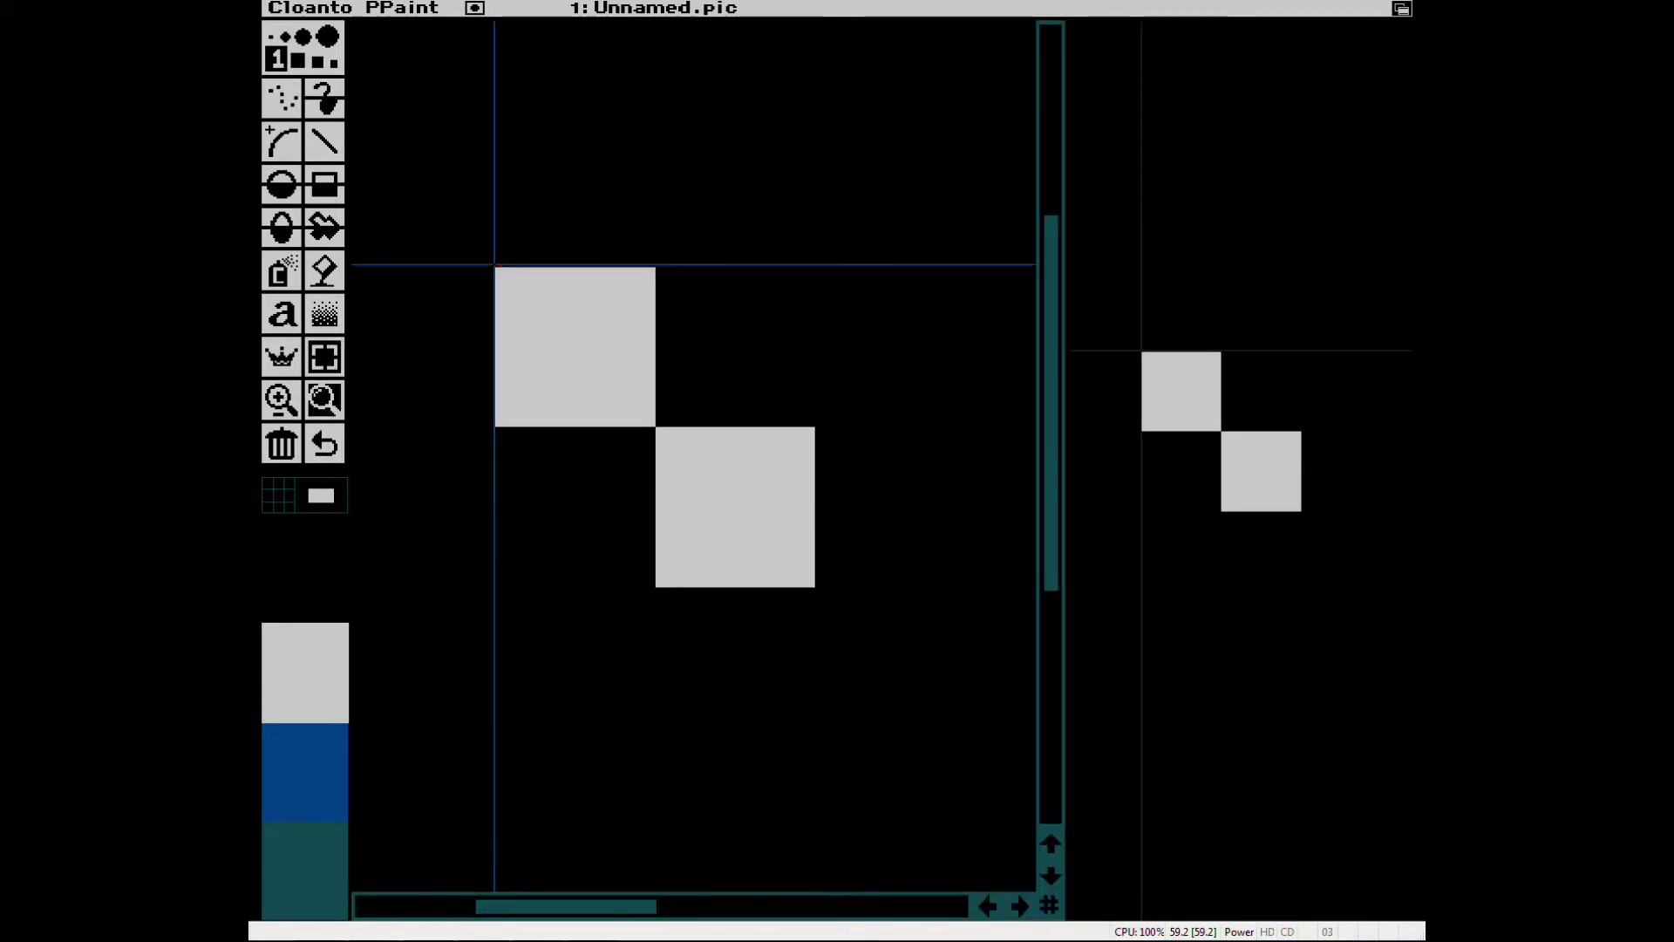
drag(496, 264, 498, 349)
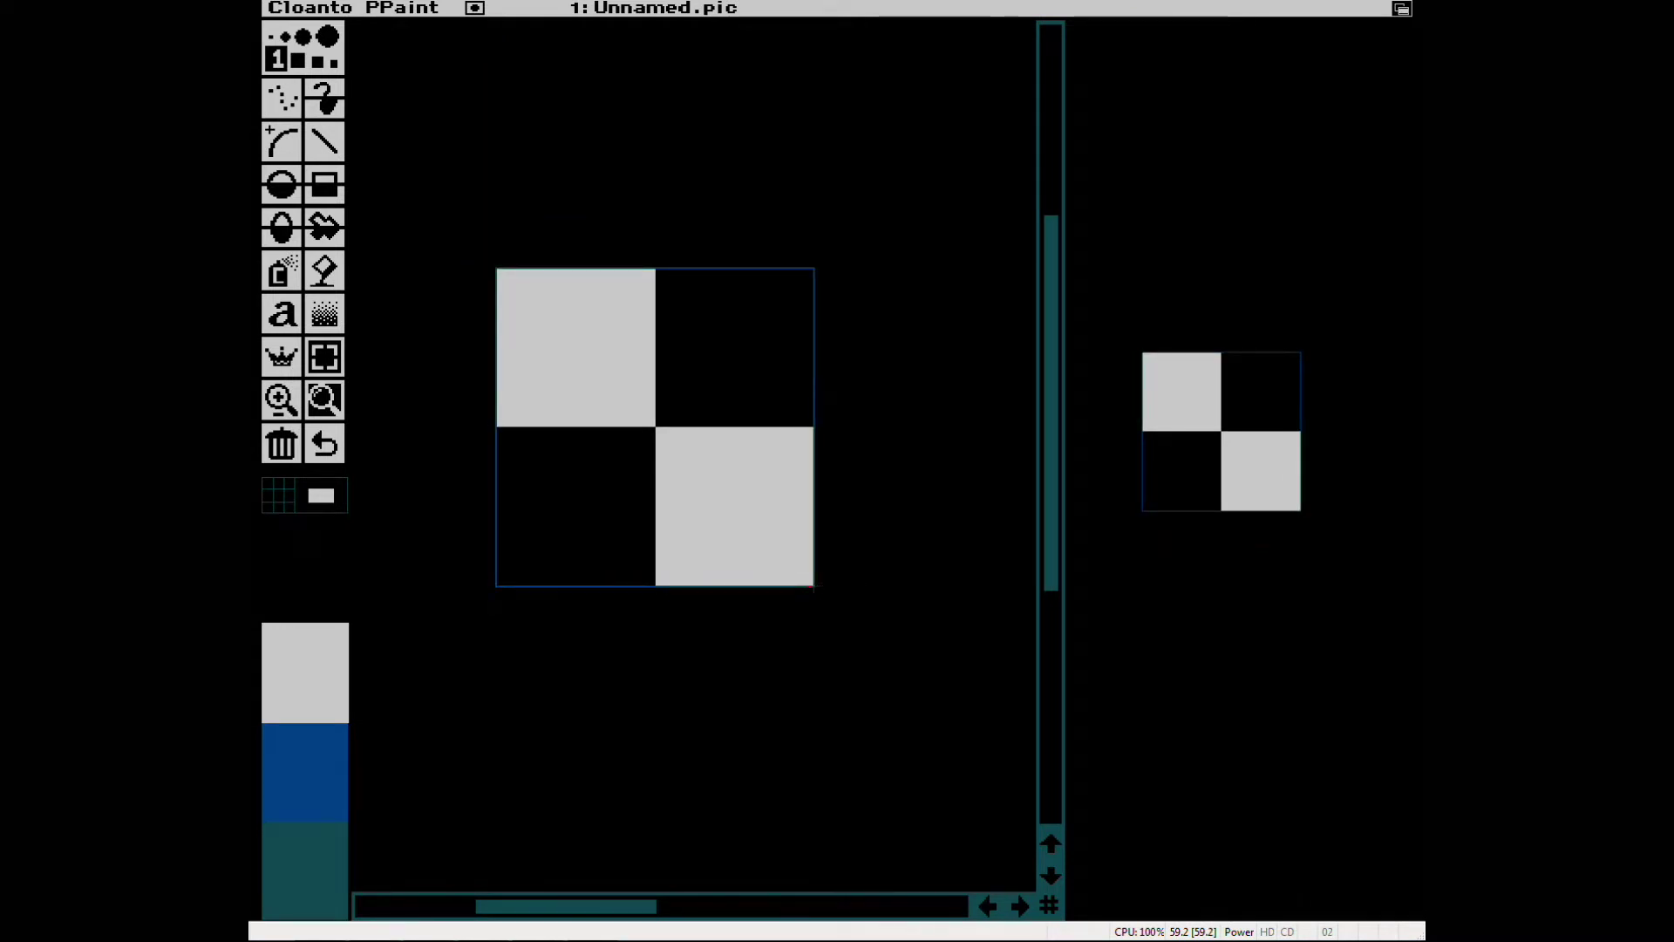
drag(814, 586, 814, 586)
key(m)
right_click(324, 270)
click(789, 671)
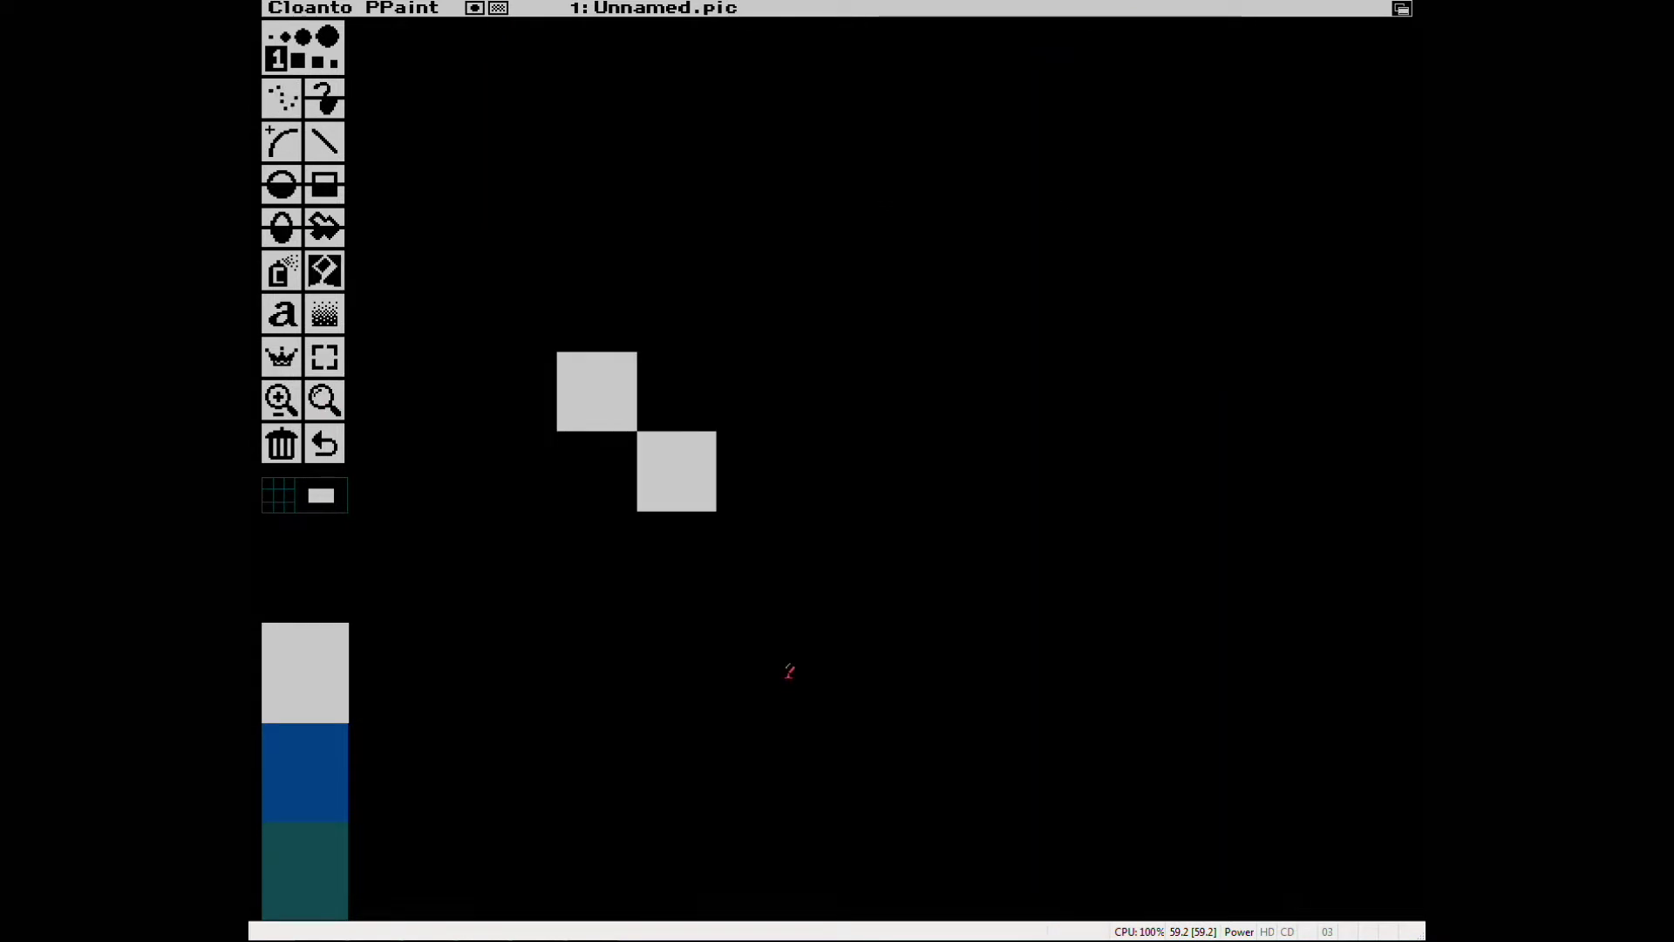
- Pattern-fill the whole canvas with the checker tile and start saving the board as a brush
key(k)
click(500, 377)
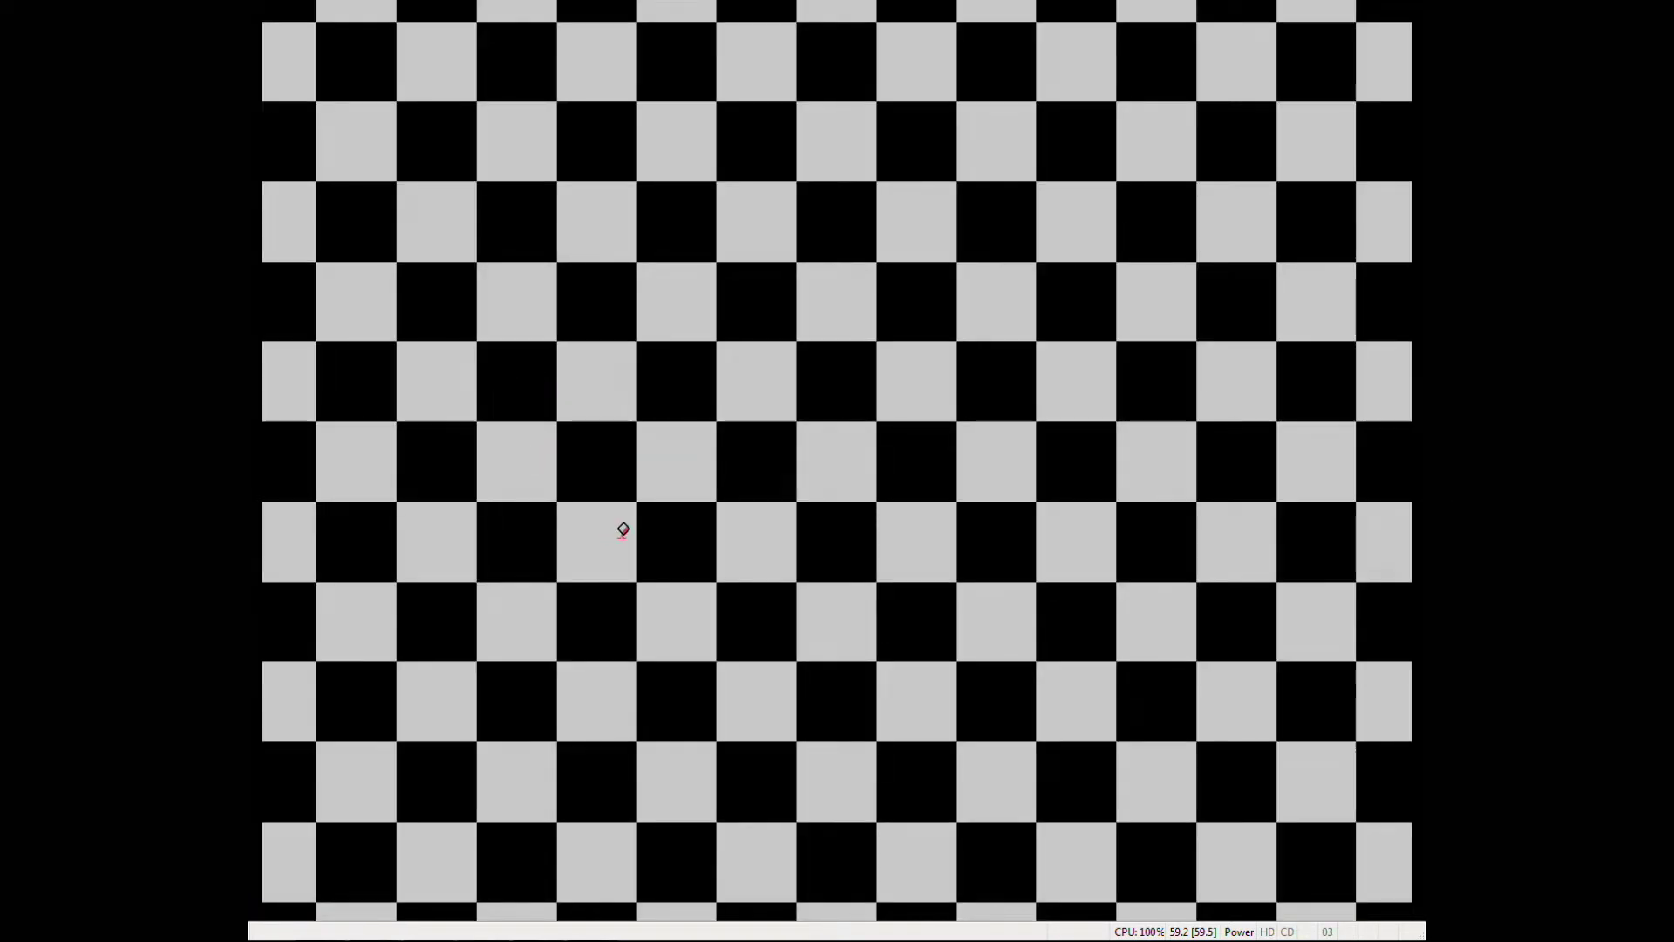
key(F10)
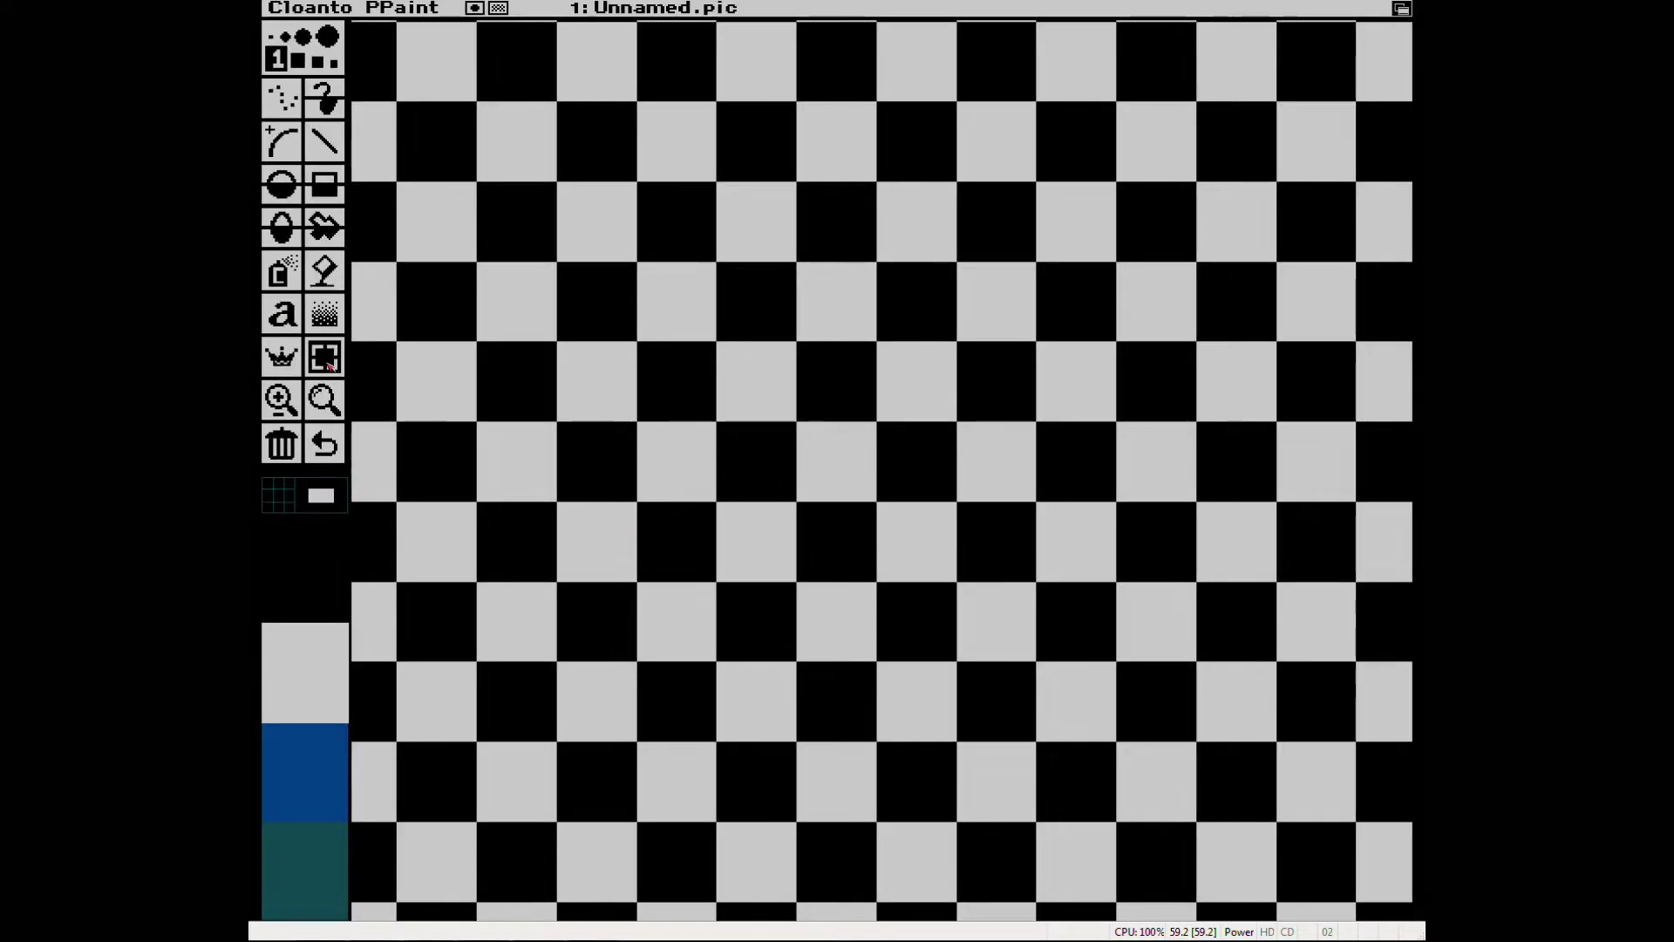
click(330, 366)
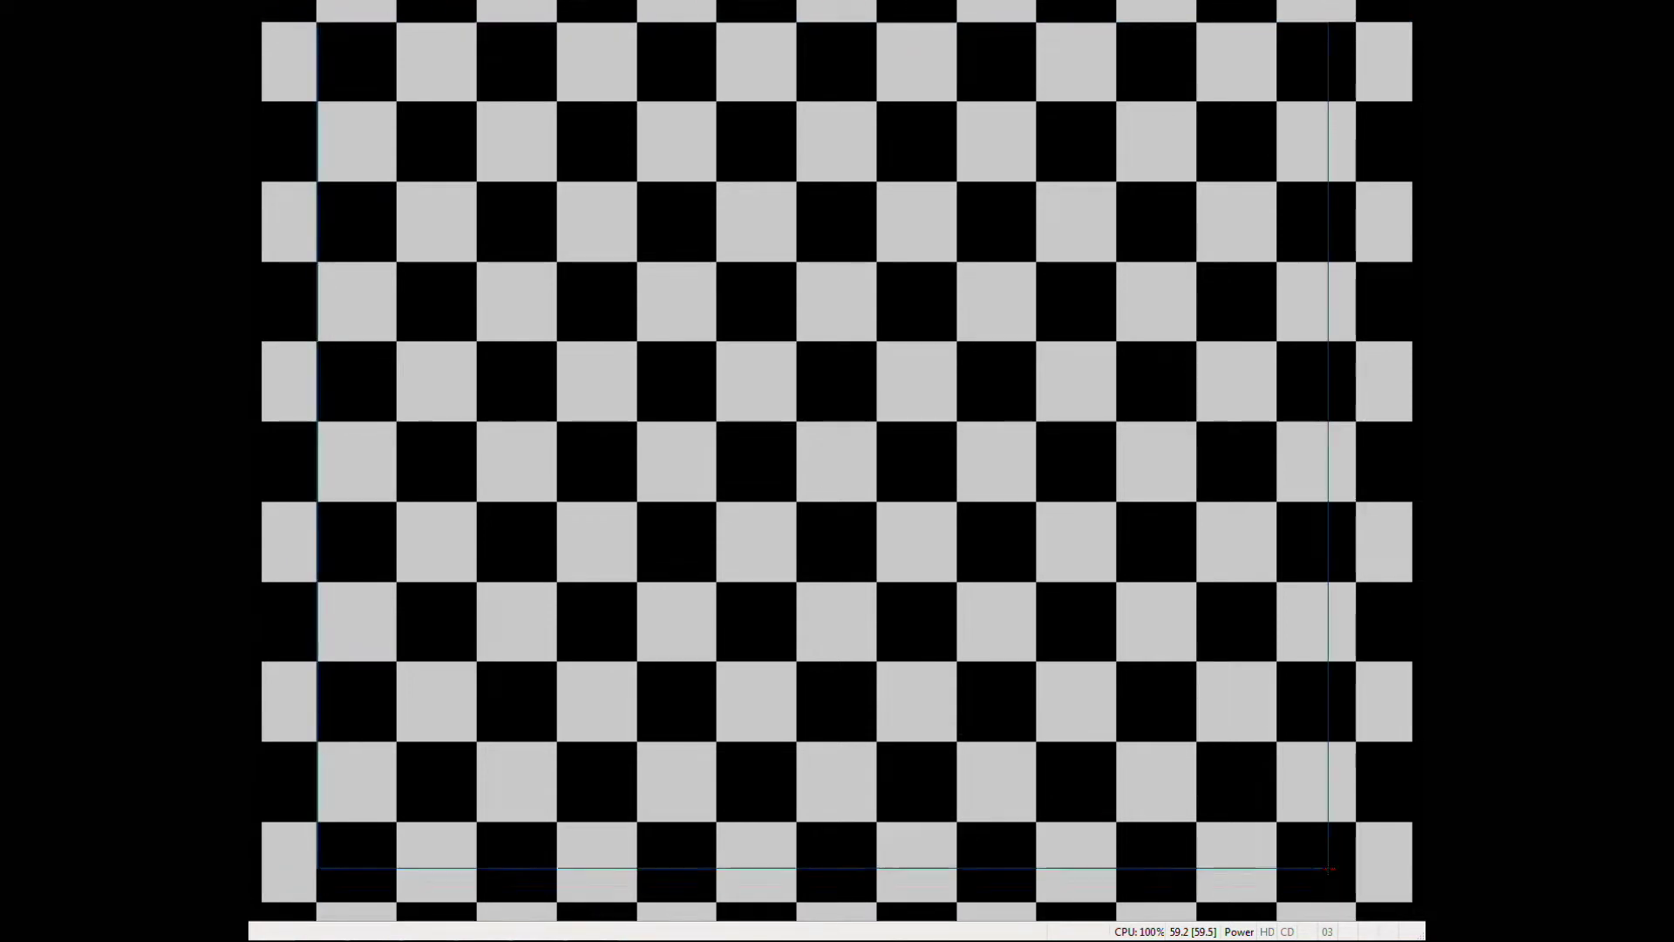
key(super+shift+s)
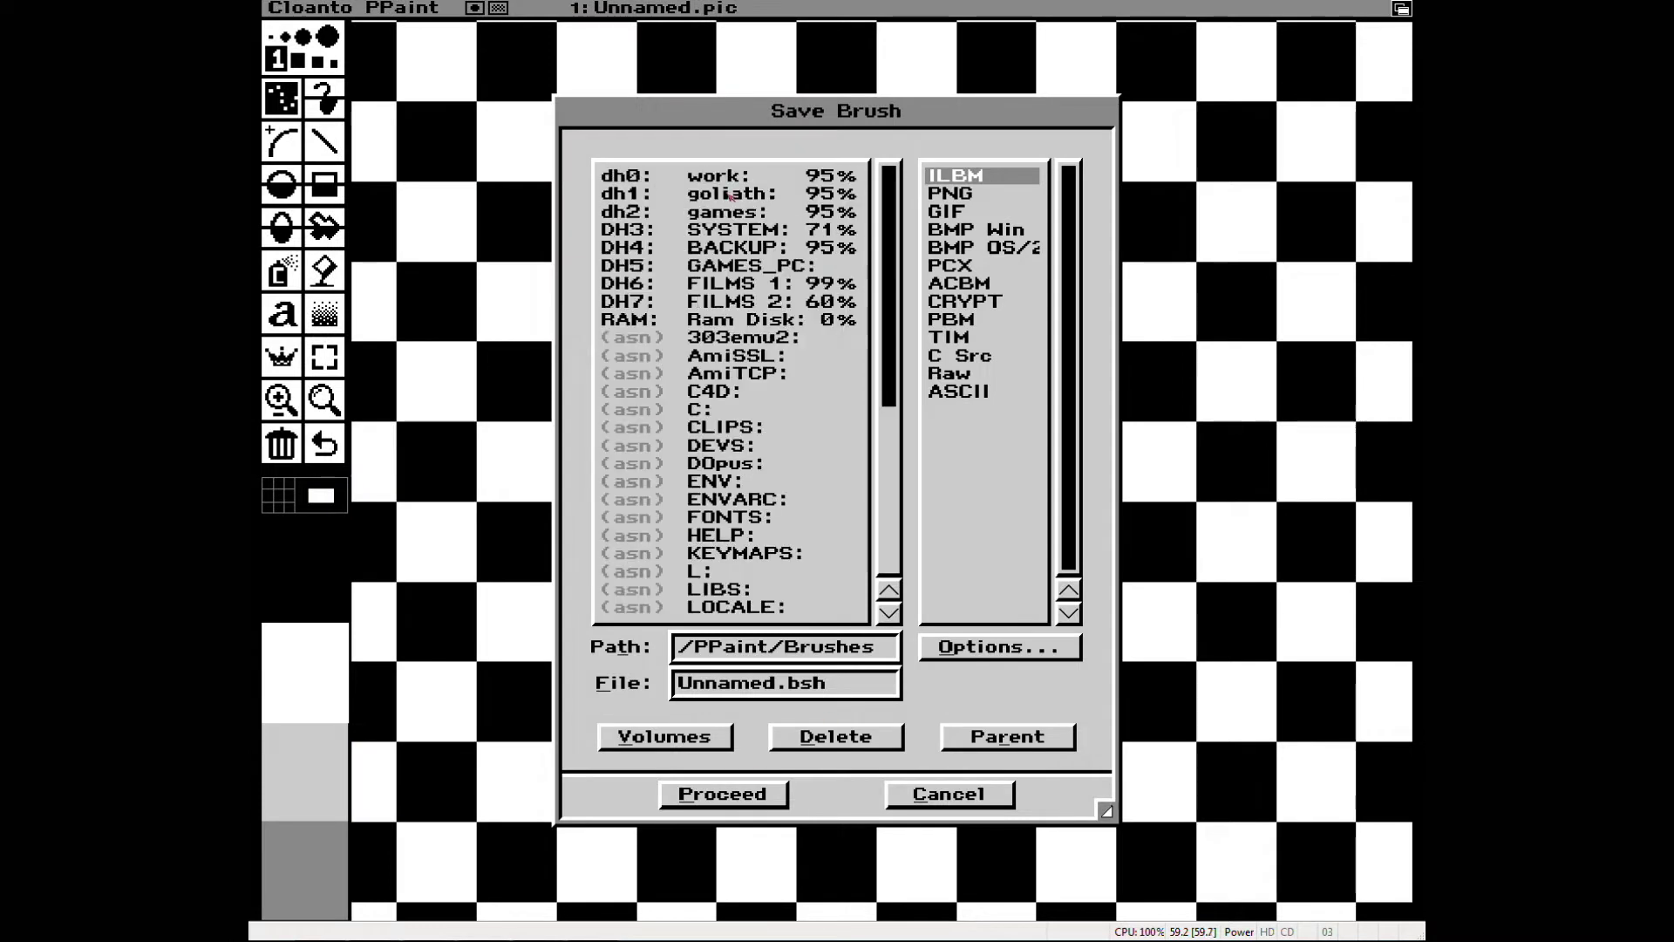
- Save the brush over checker_board.iff in goliath Graphics/3D/Cinema4D/Textures, confirming the overwrite
click(731, 196)
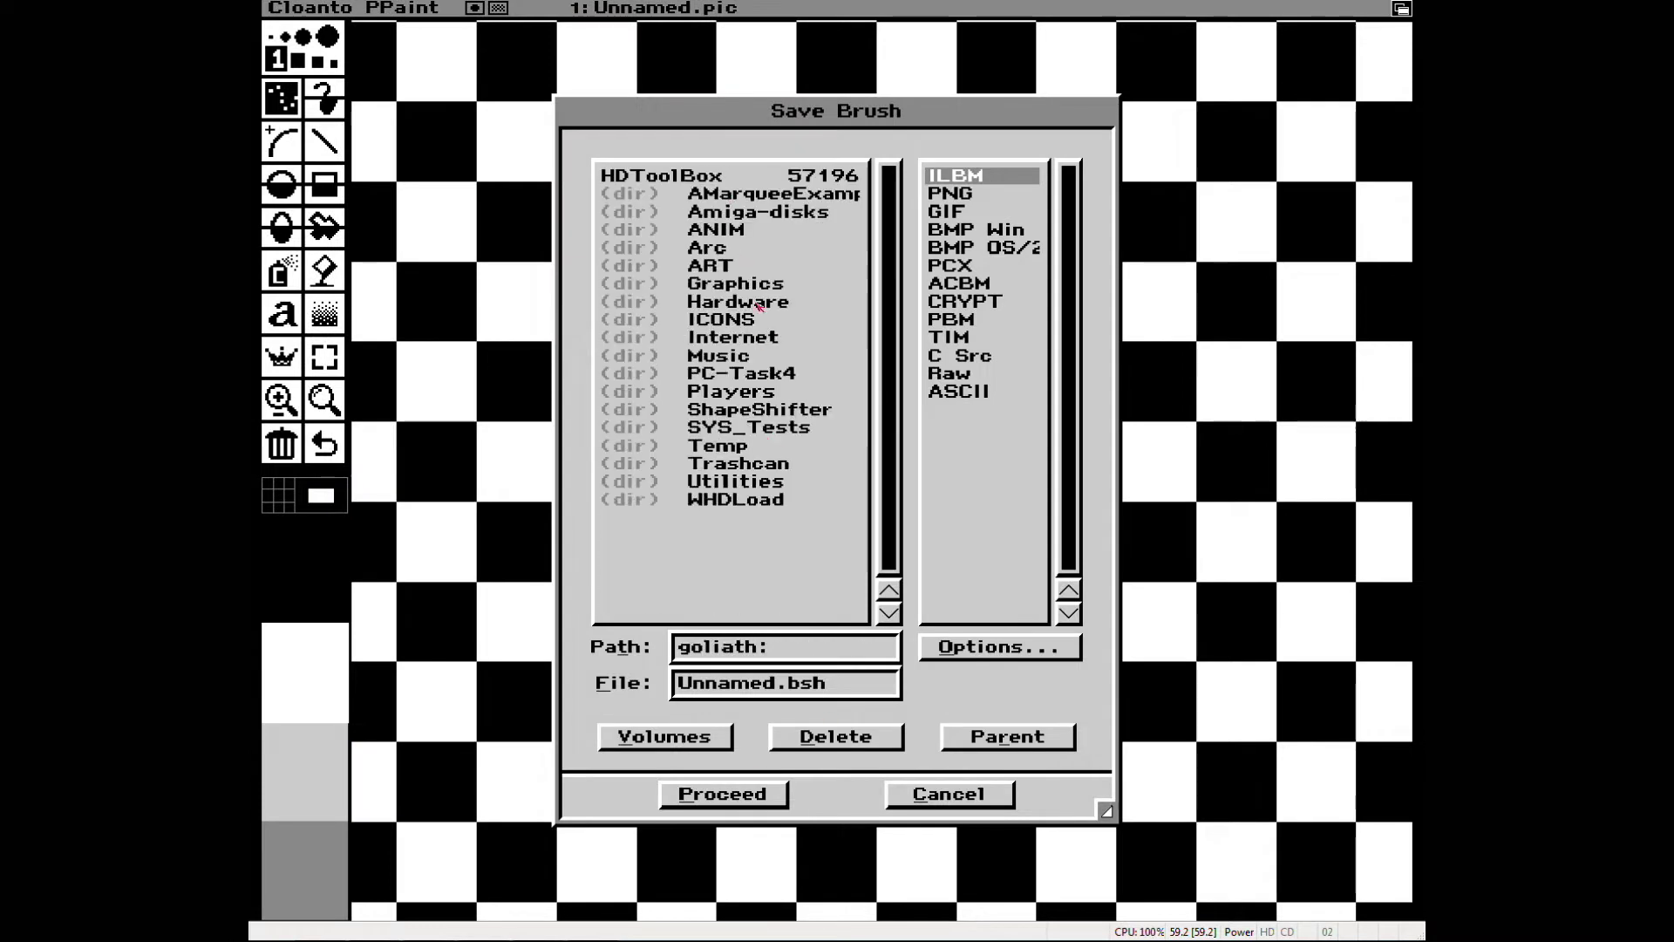
click(746, 291)
click(784, 176)
click(741, 193)
scroll(733, 349, down, 4)
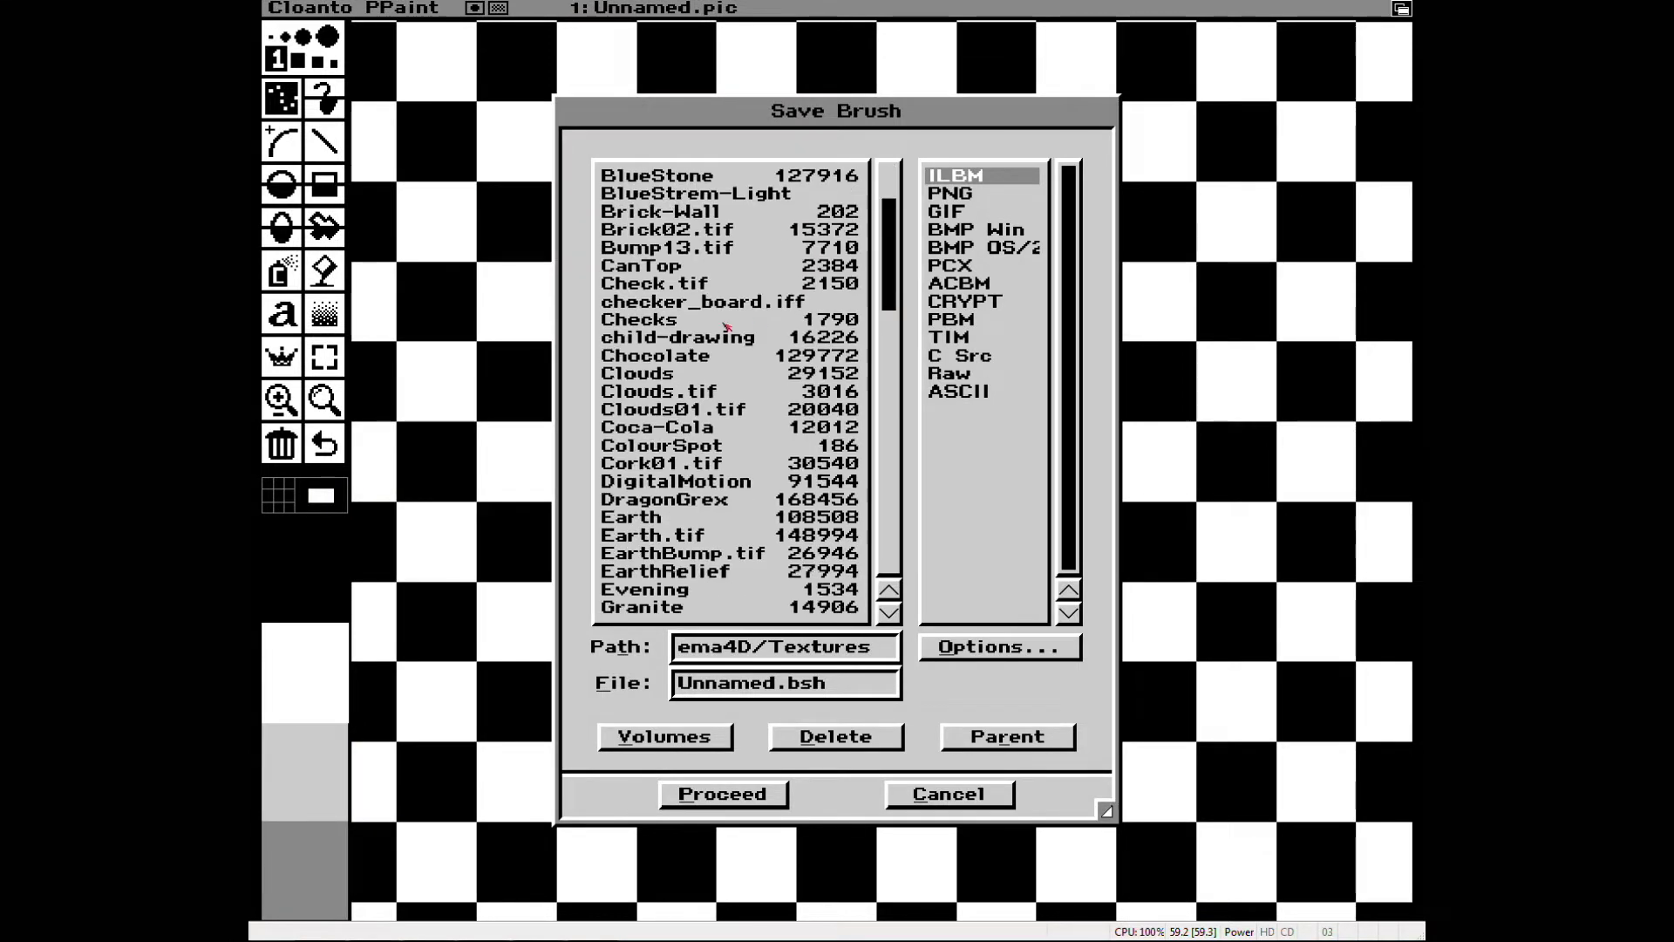
click(733, 301)
click(723, 793)
click(673, 550)
- Quit Personal Paint without saving and maximise Cinema 4D to show its scene objects
right_drag(841, 430, 288, 258)
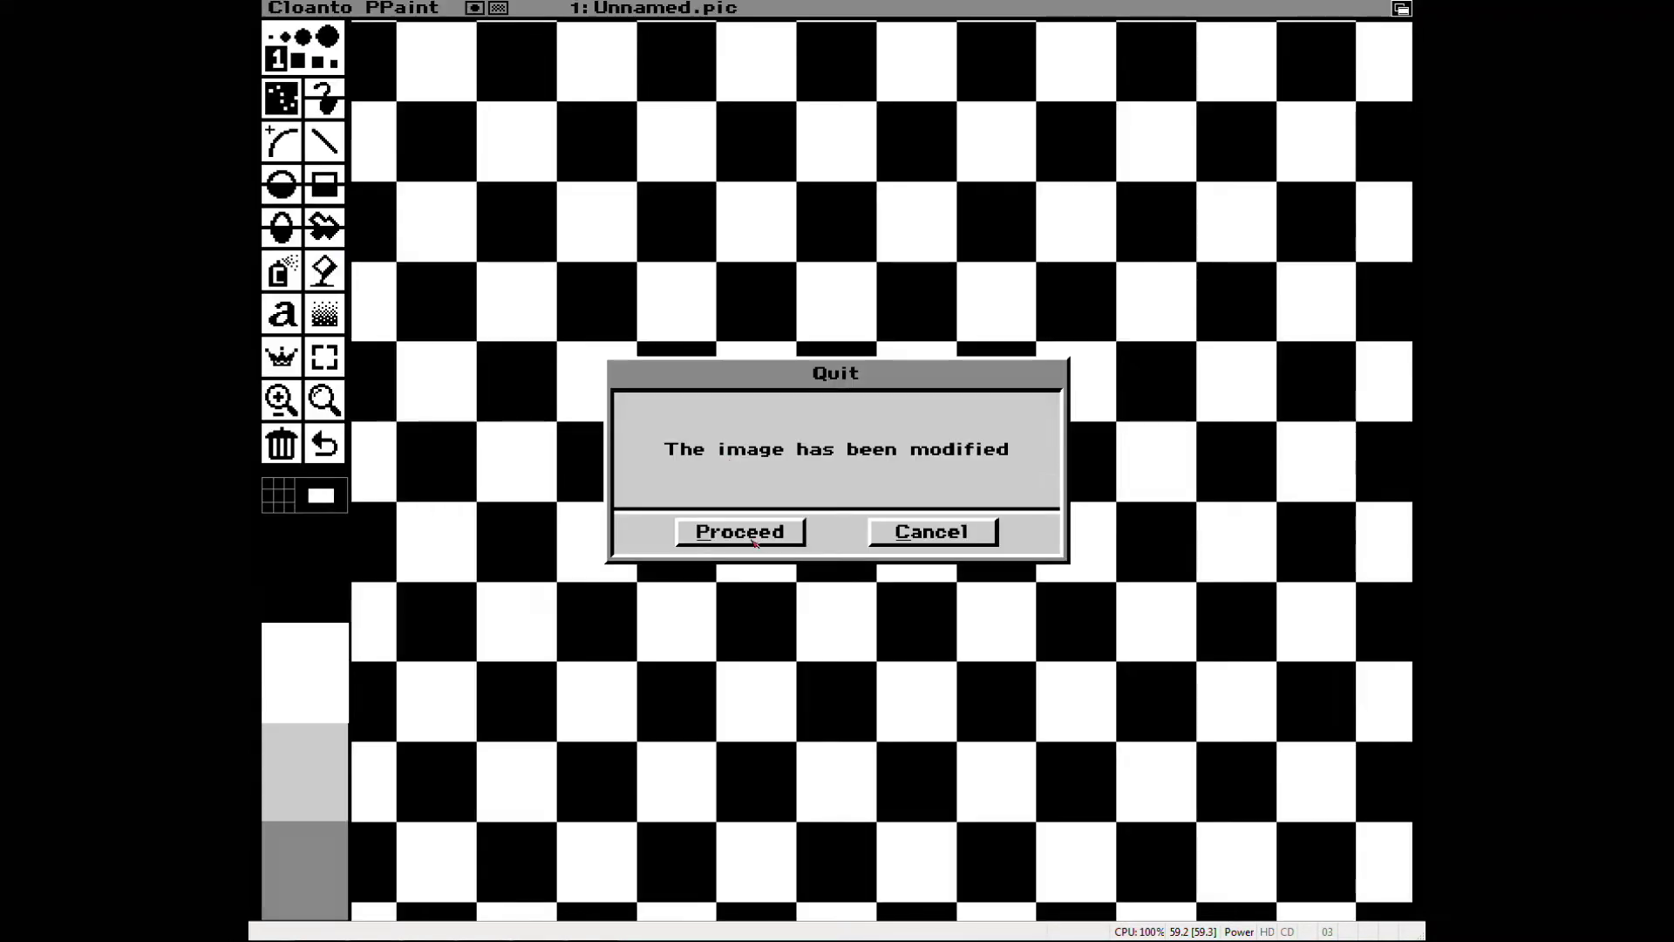
click(744, 531)
drag(1215, 908, 1406, 914)
mouse_move(872, 436)
right_down()
mouse_move(344, 123)
mouse_move(353, 137)
mouse_move(358, 49)
mouse_move(475, 43)
right_up()
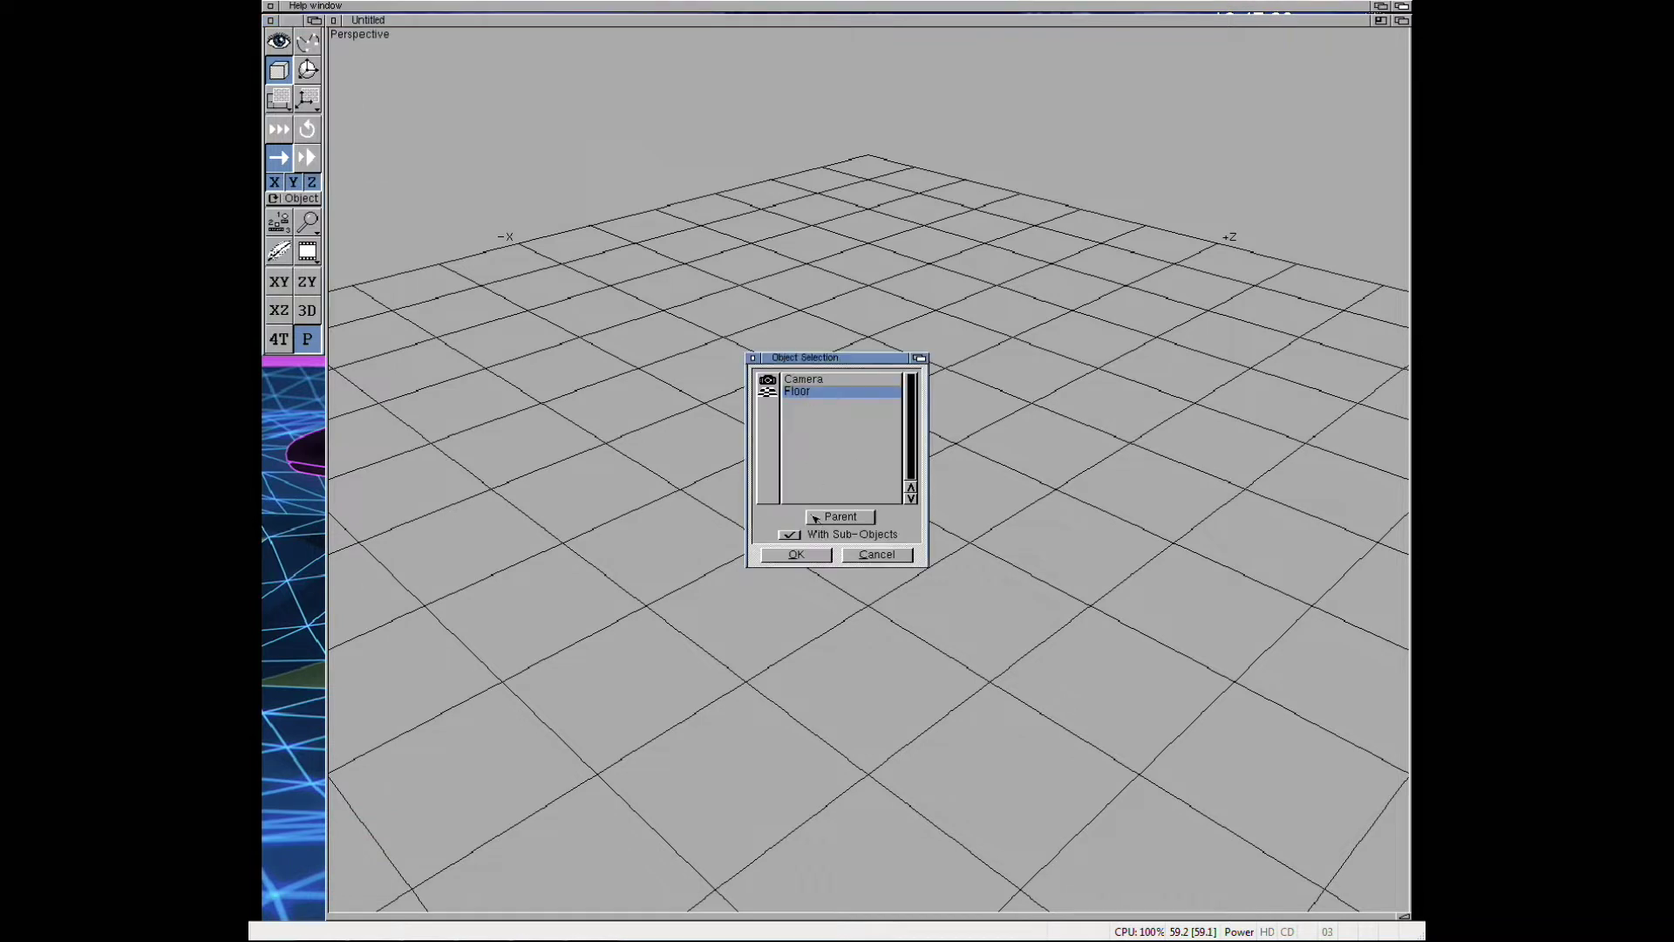
- Give the Floor a new material whose texture is Textures/checker_board.iff
click(789, 553)
mouse_move(788, 553)
right_down()
mouse_move(386, 5)
mouse_move(501, 170)
right_up()
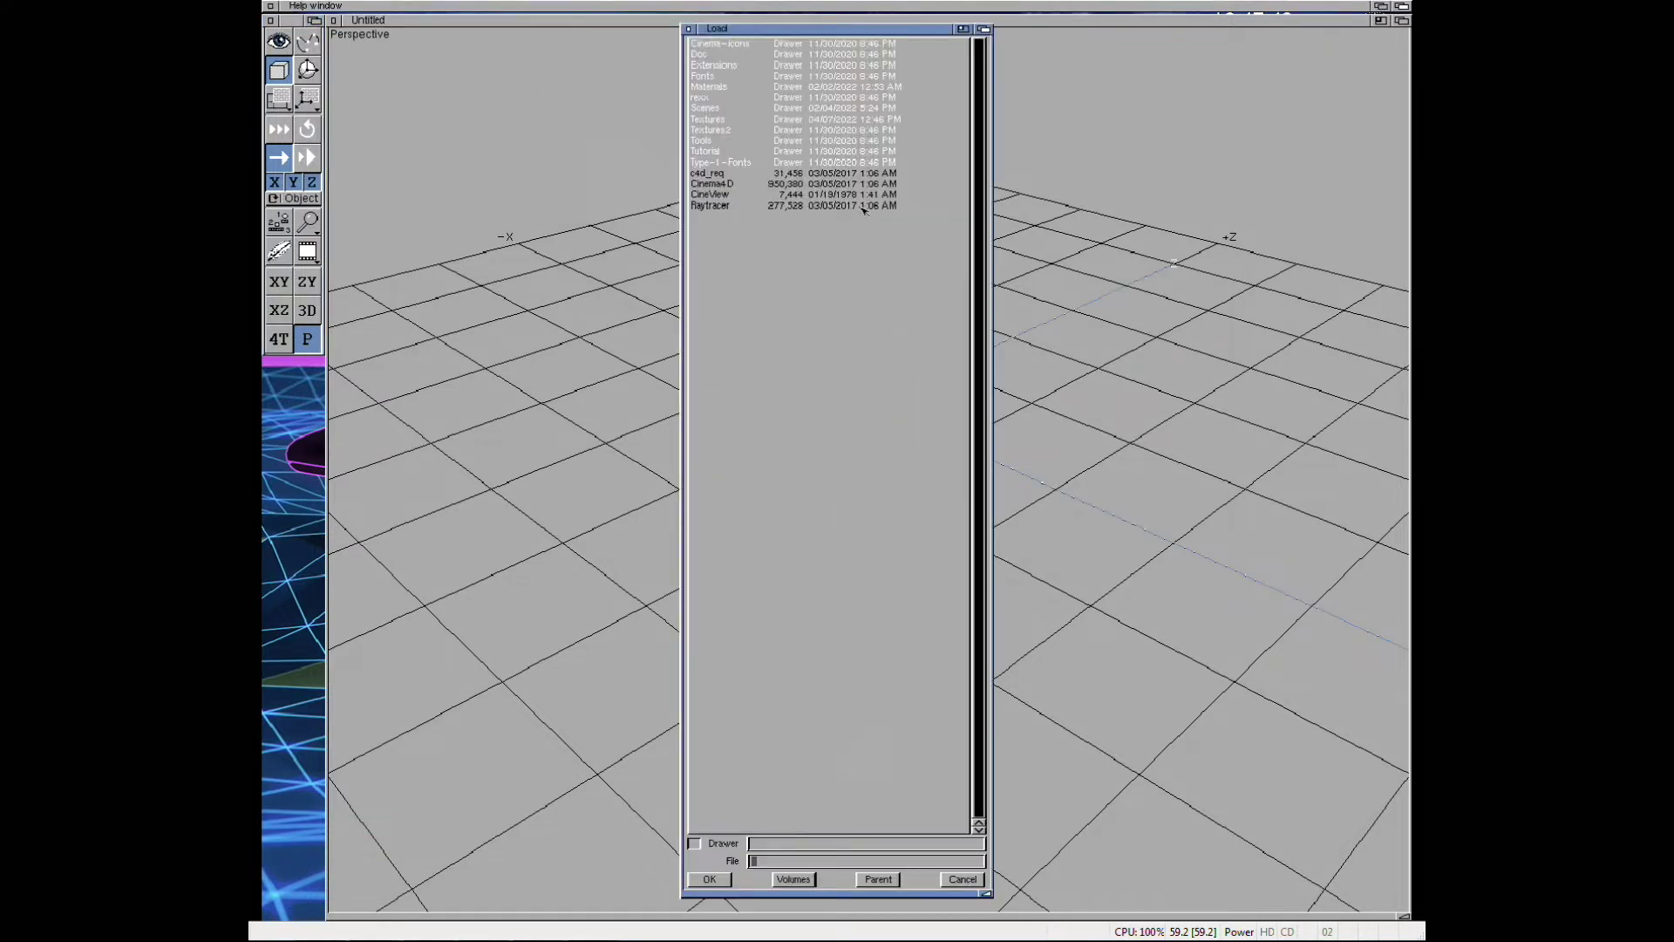
click(729, 87)
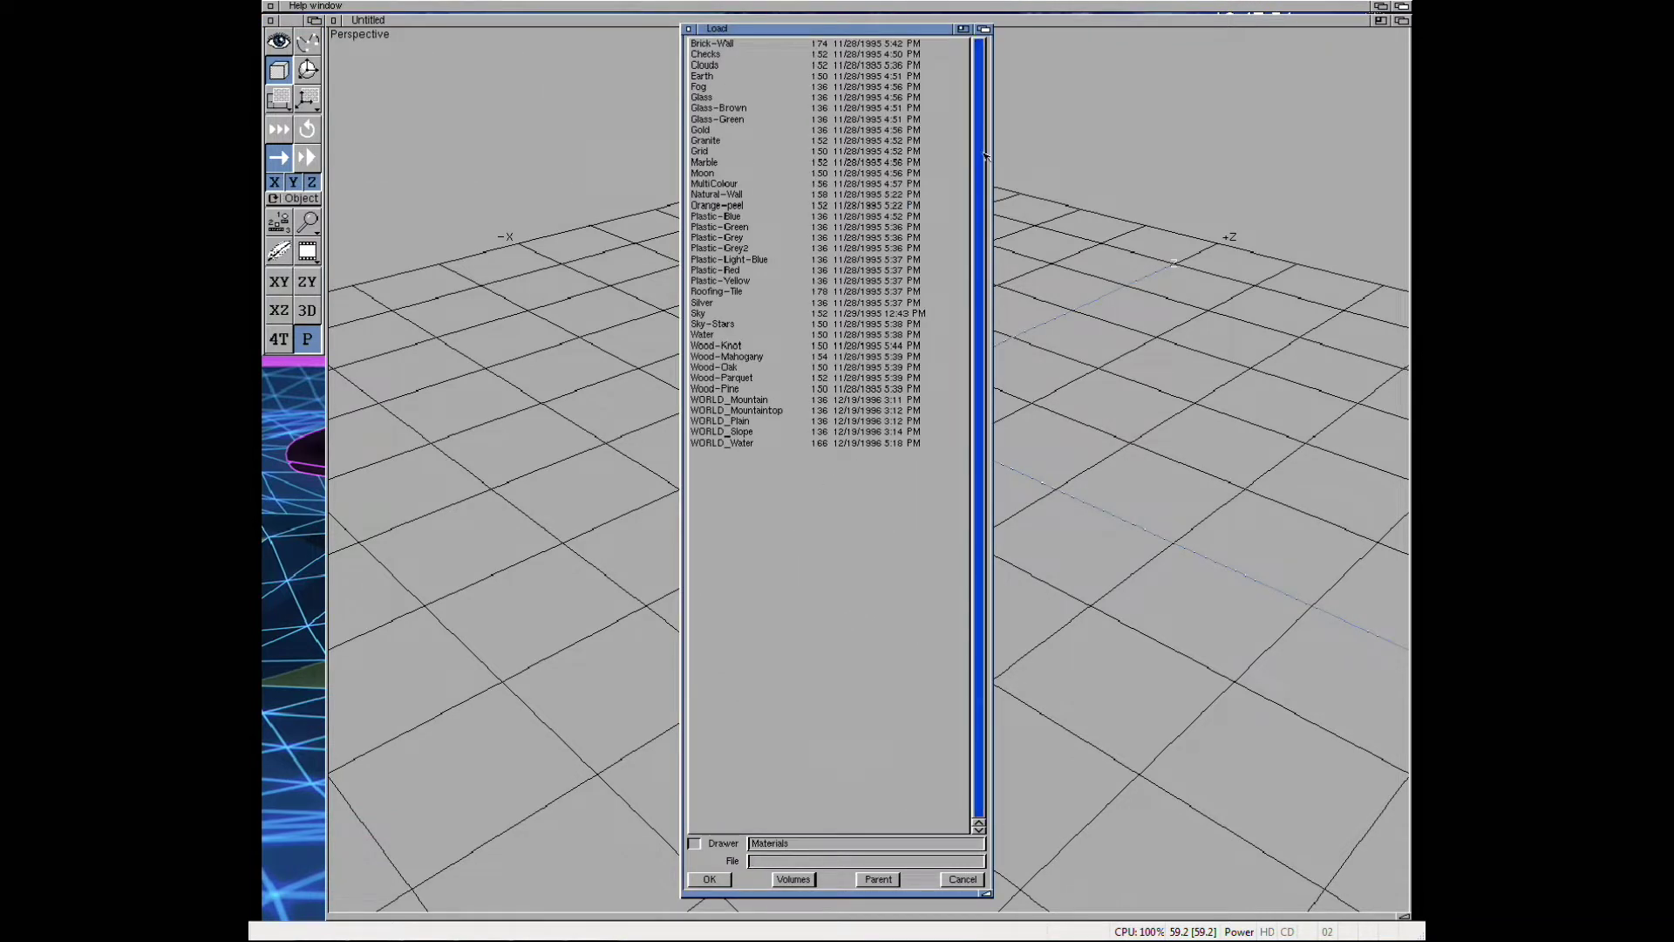
double_click(740, 323)
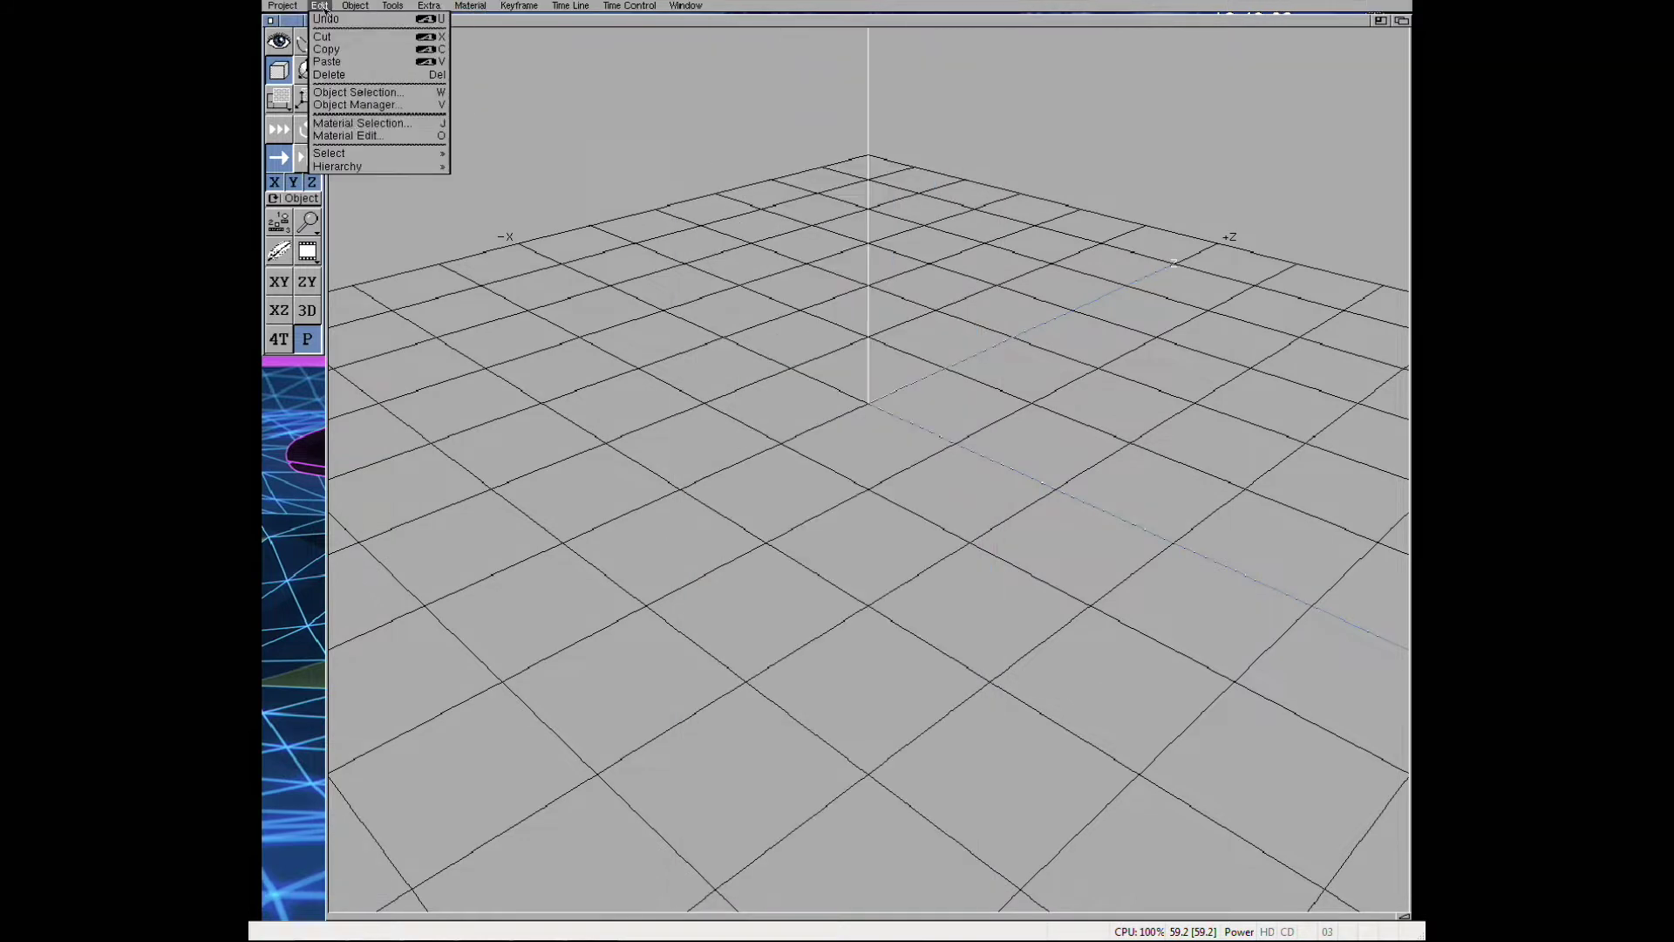
right_drag(741, 323, 375, 125)
click(875, 486)
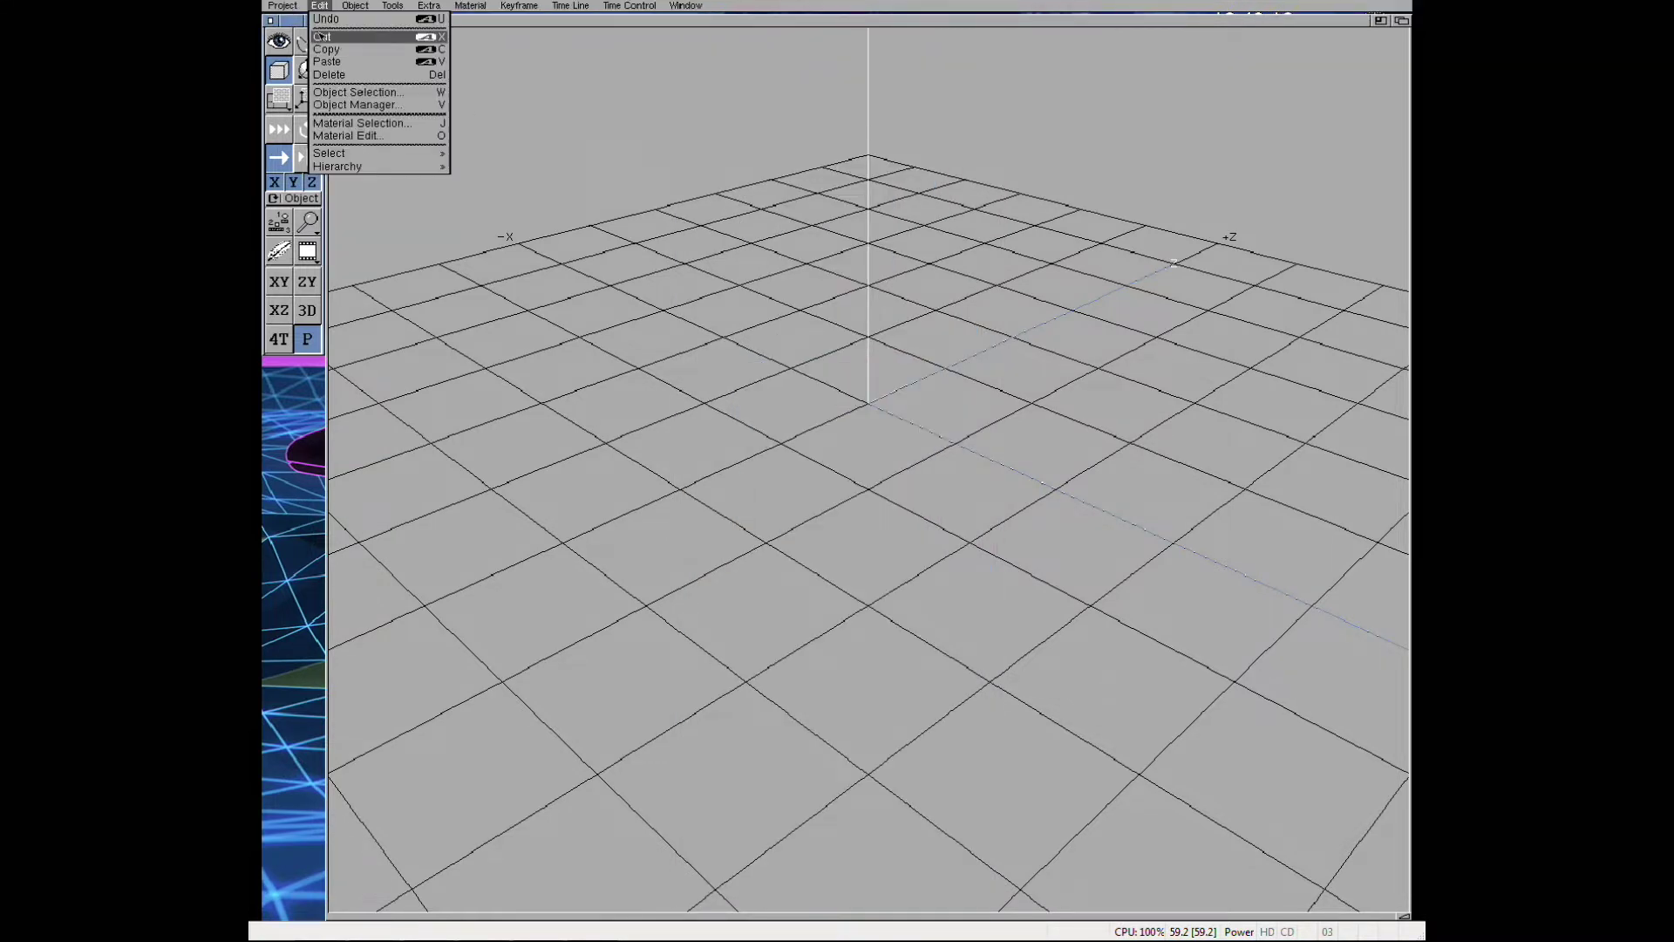
click(930, 375)
double_click(755, 195)
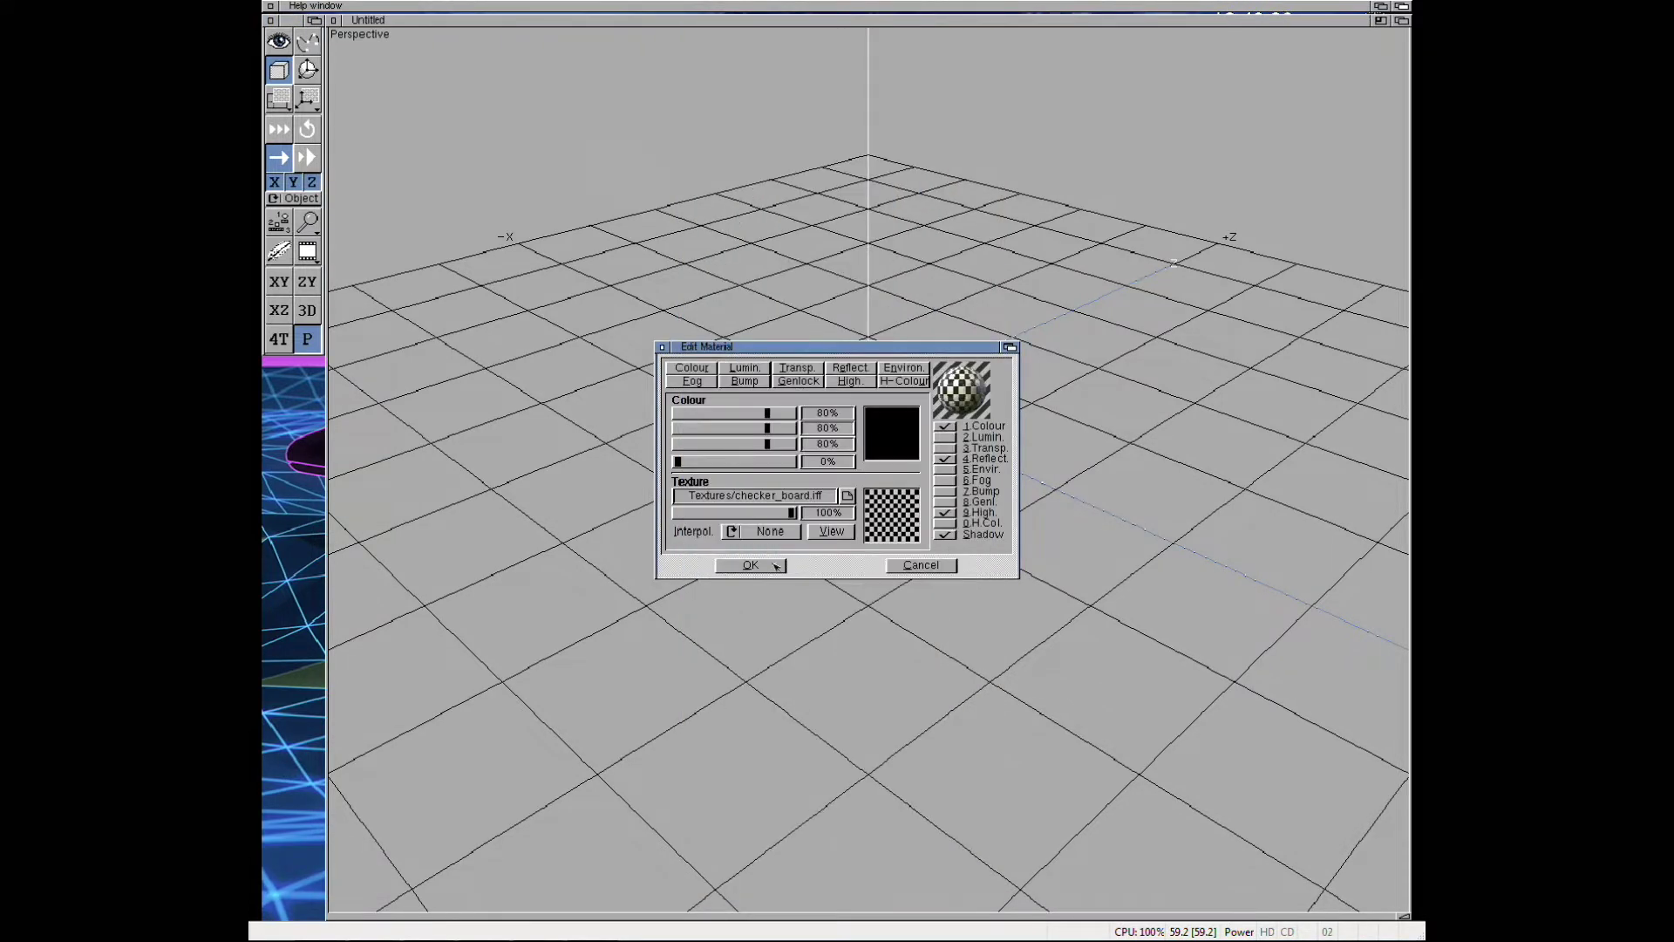
click(750, 566)
- Save the scene project with all parts included
right_drag(750, 565, 305, 88)
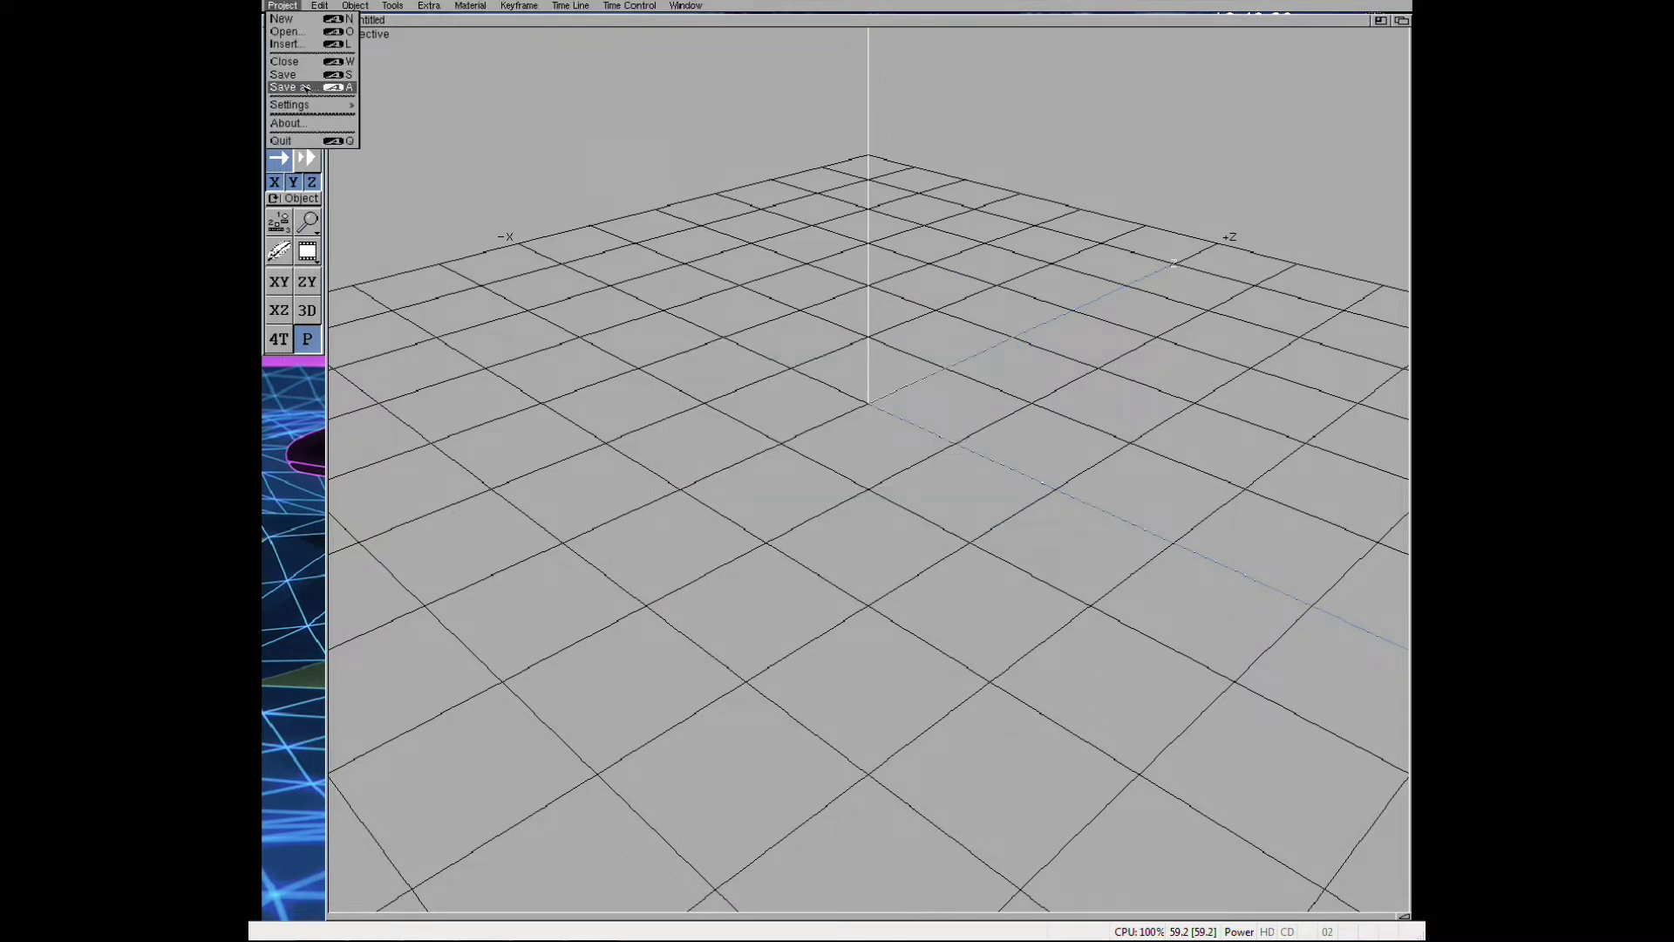
text(Raytracing)
key(Return)
click(796, 505)
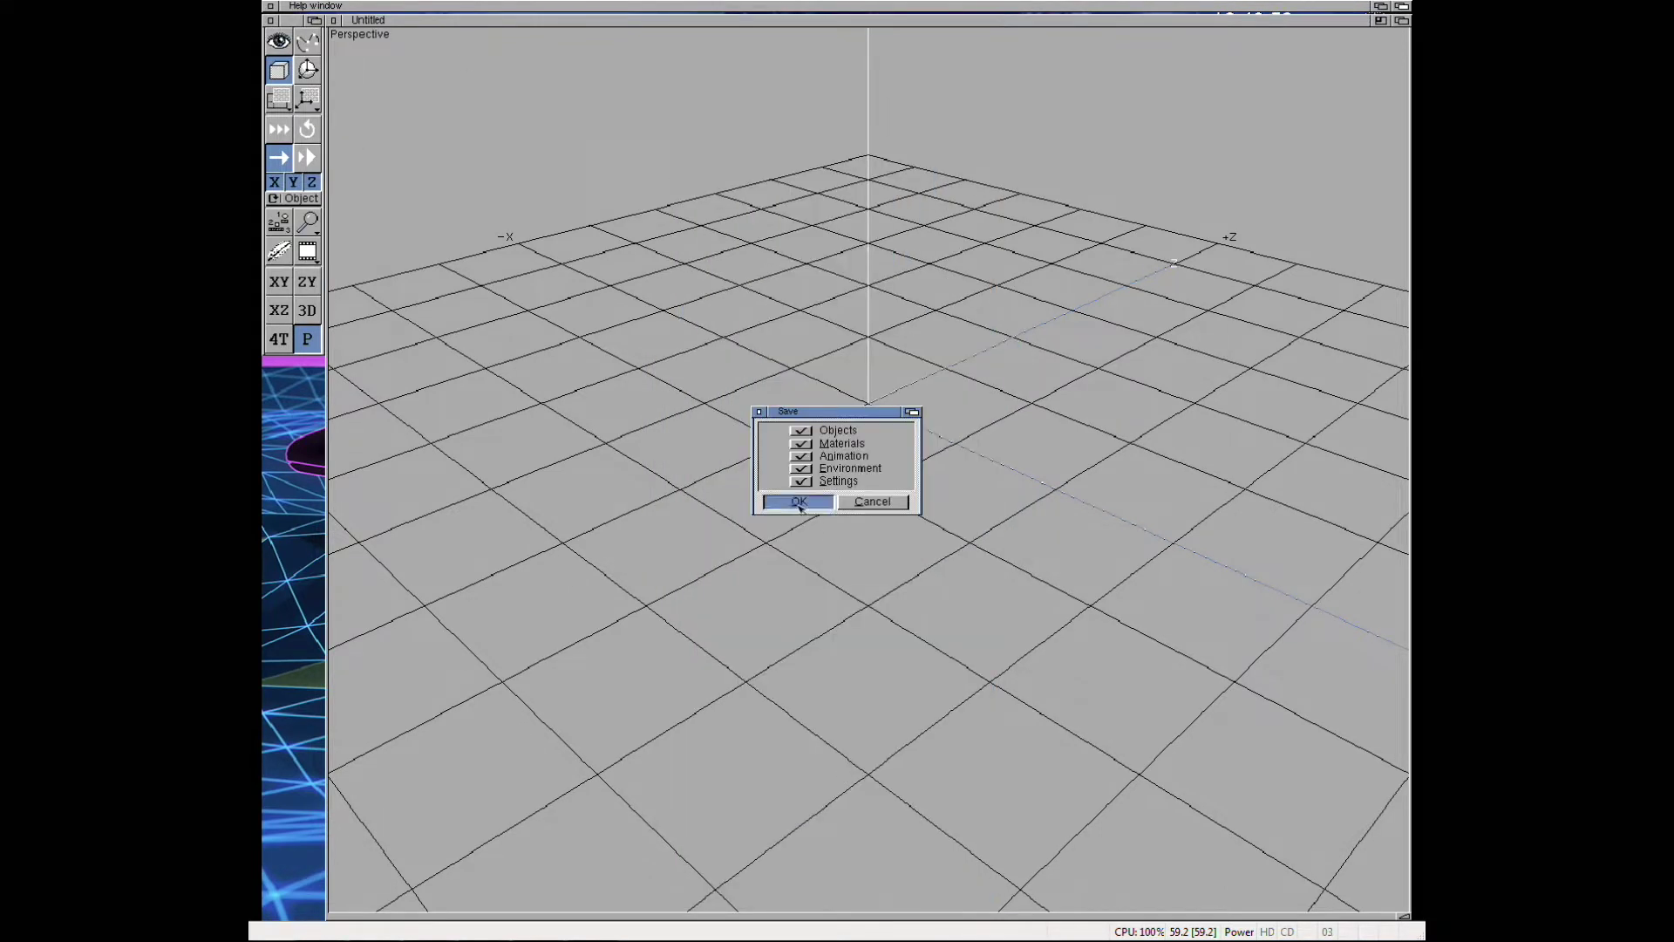
- Raytrace this picture of the checkerboard floor, then close it and return to Workbench
mouse_move(797, 505)
right_down()
mouse_move(610, 7)
mouse_move(401, 248)
right_up()
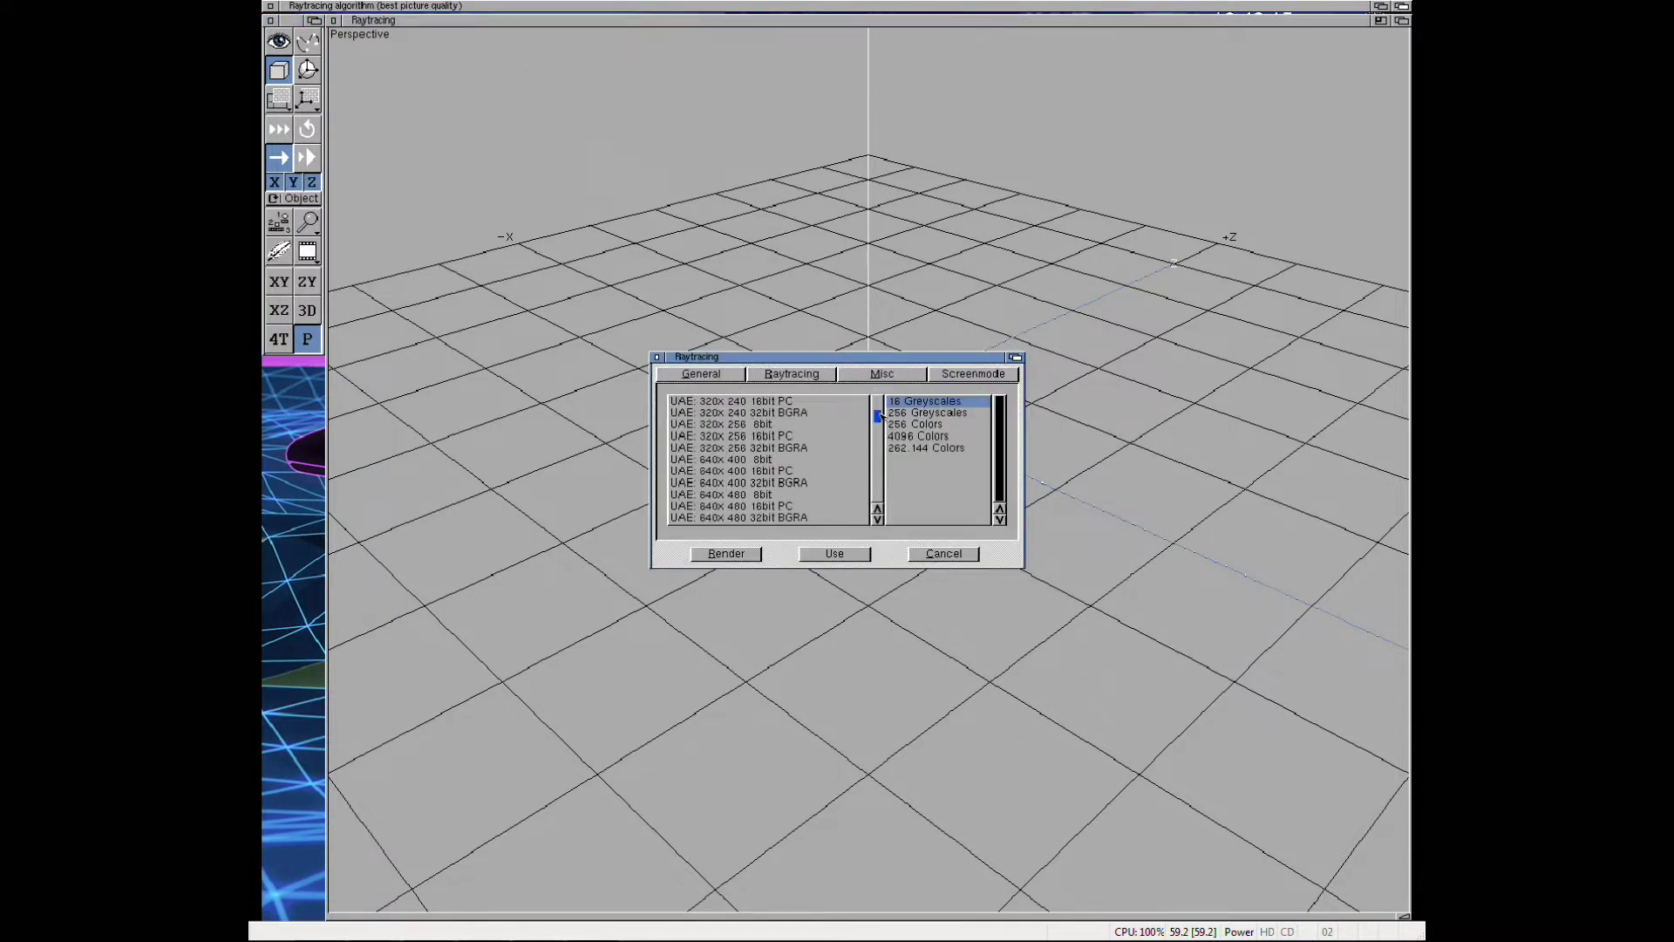
click(866, 375)
click(725, 375)
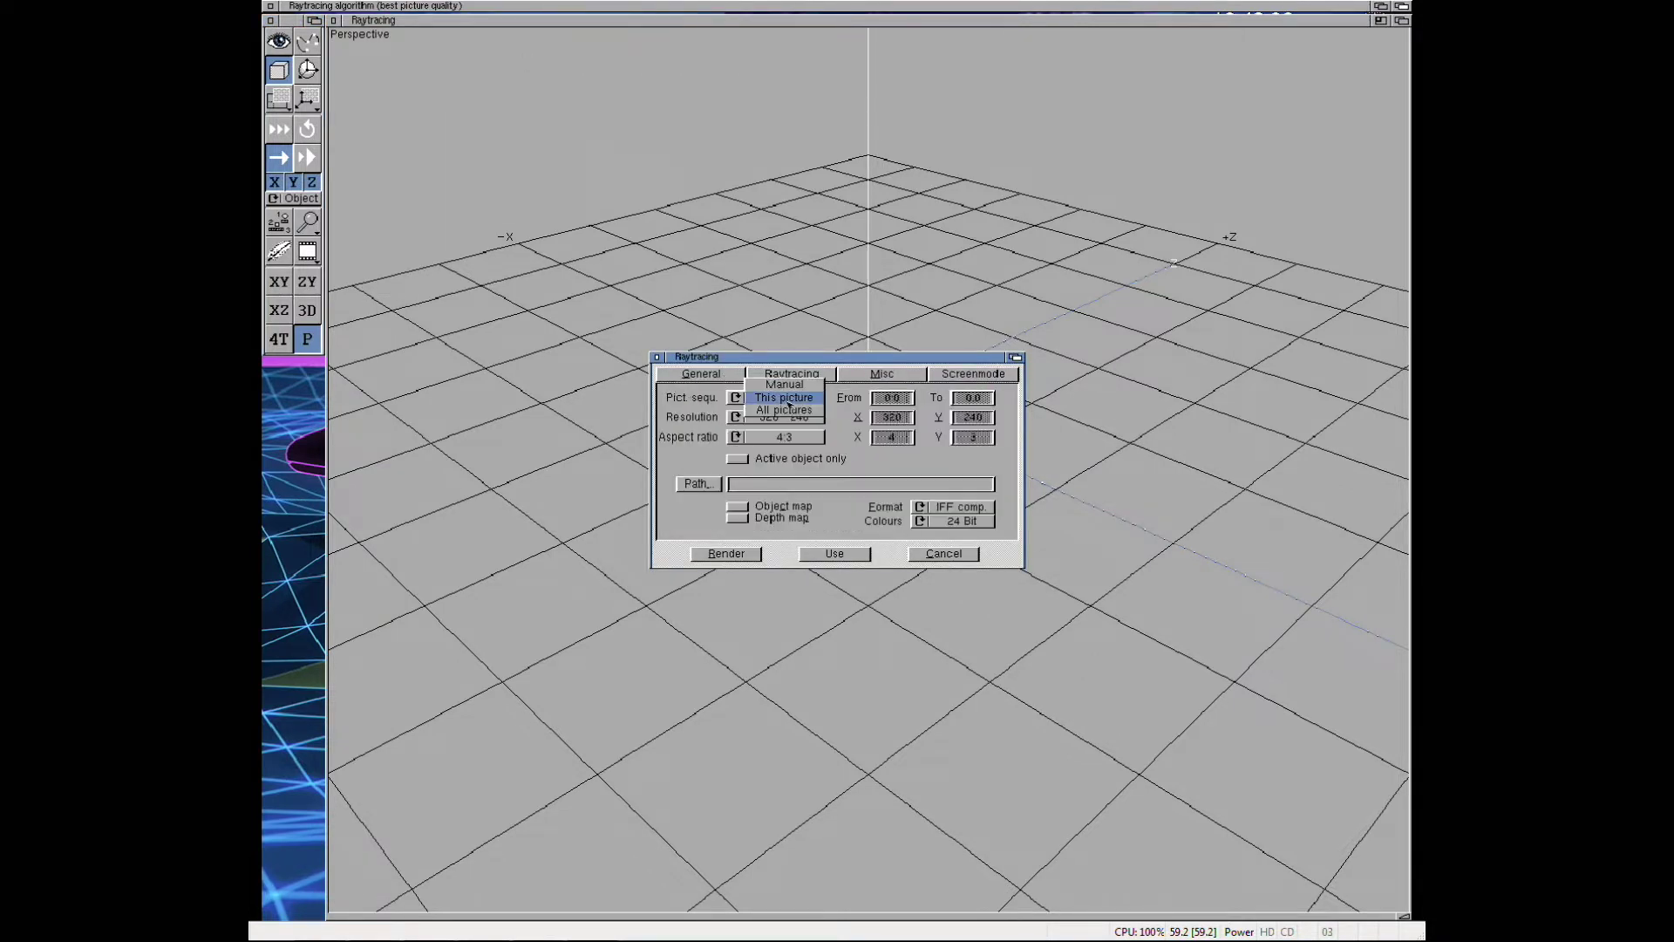
drag(767, 394, 785, 495)
click(727, 553)
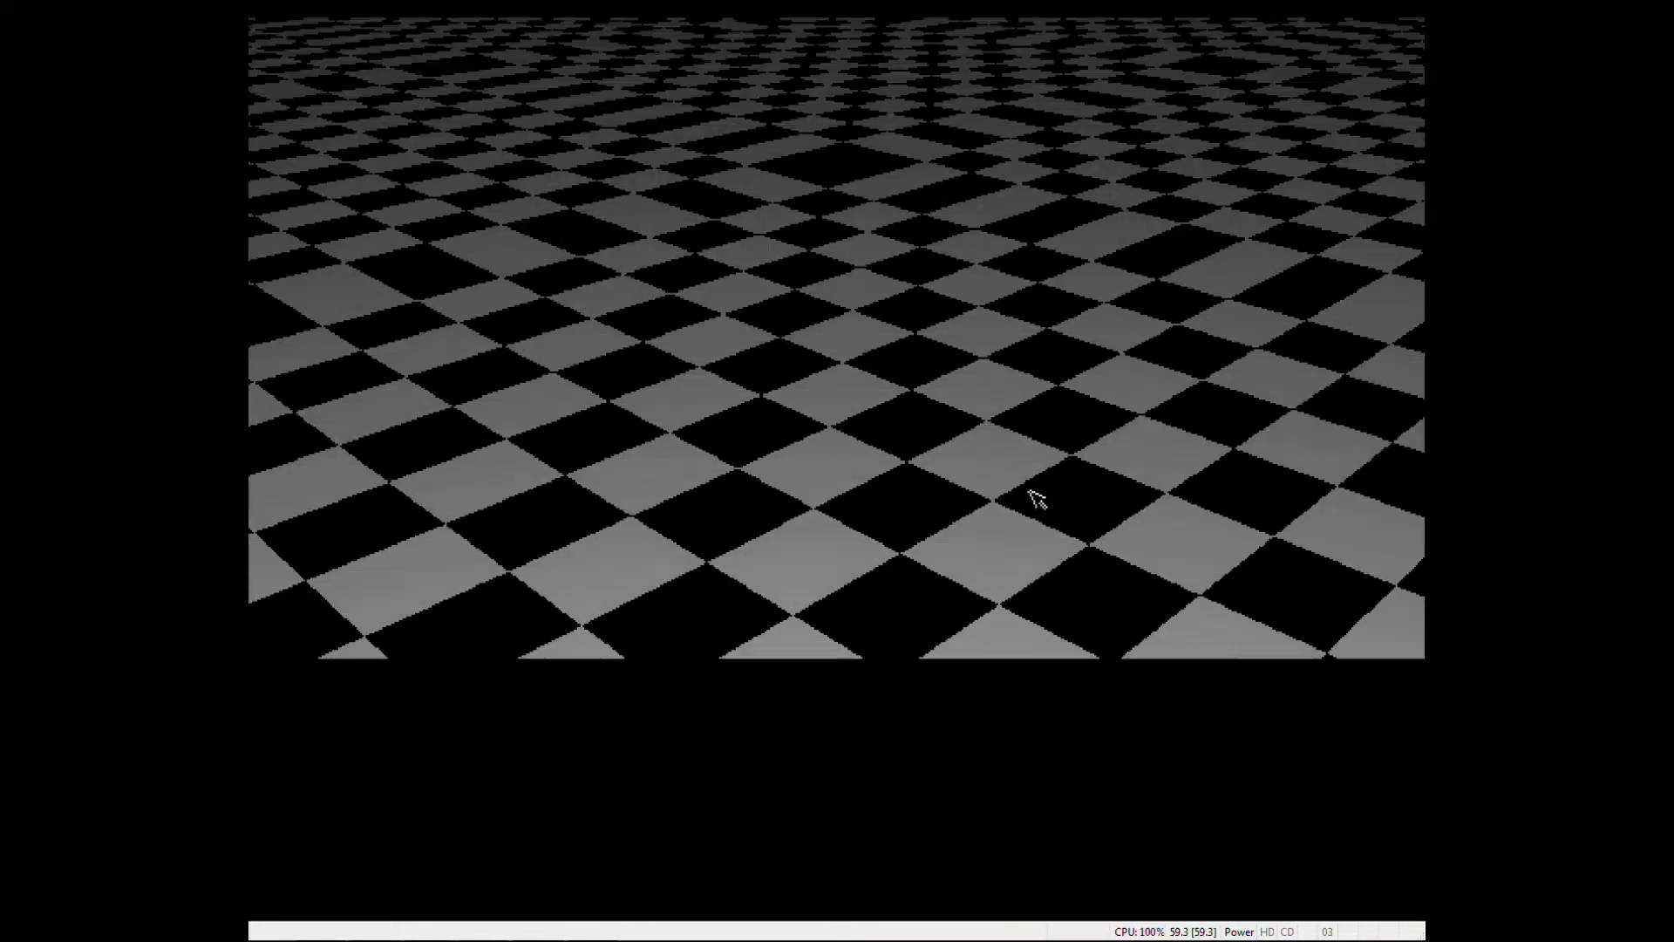
click(903, 331)
click(866, 486)
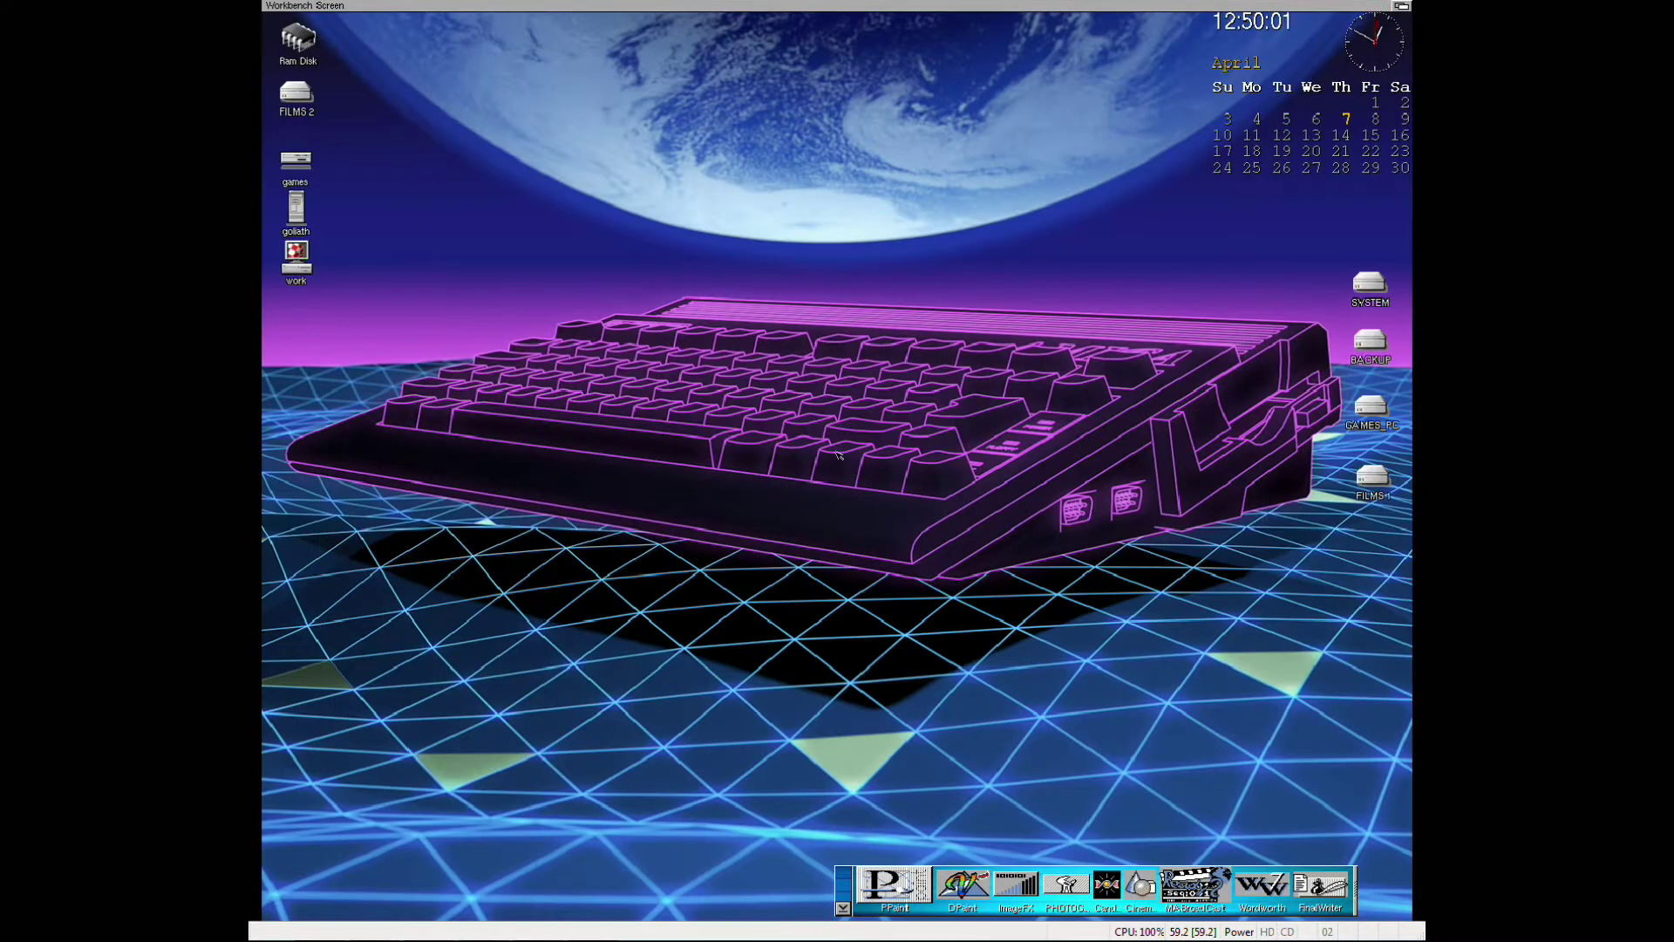
- Launch Personal Paint and load checker_board.iff from goliath Graphics/3D/Cinema4D/Textures
click(894, 885)
right_drag(305, 17, 344, 83)
click(623, 702)
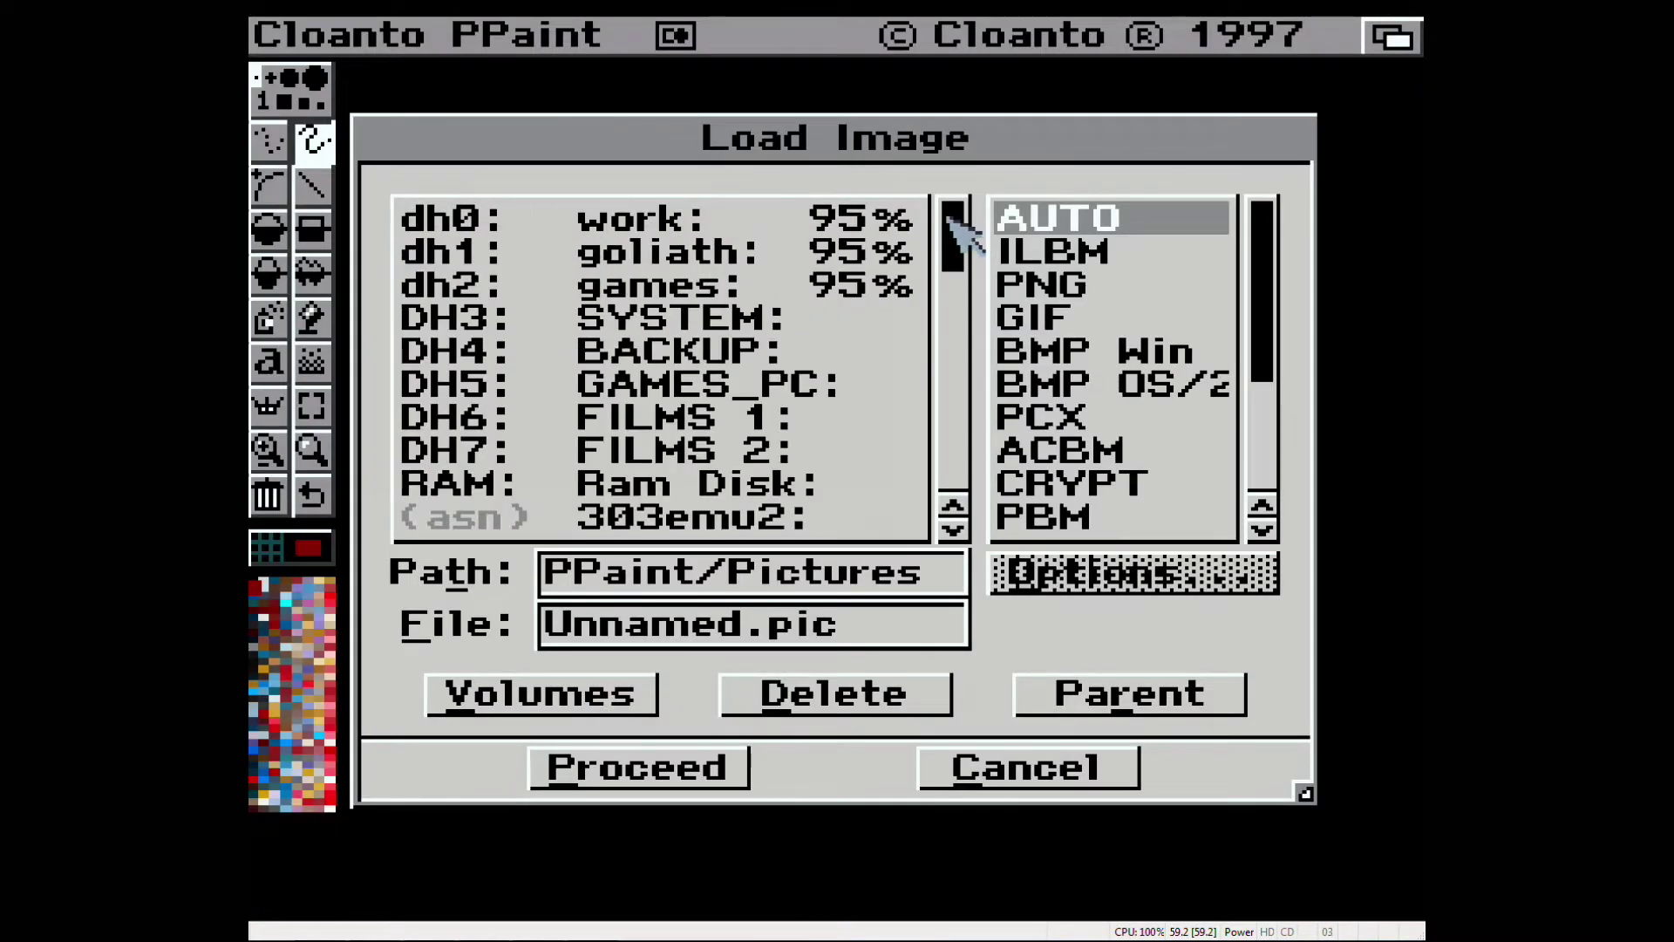
click(698, 253)
click(839, 430)
click(747, 317)
click(767, 251)
click(878, 505)
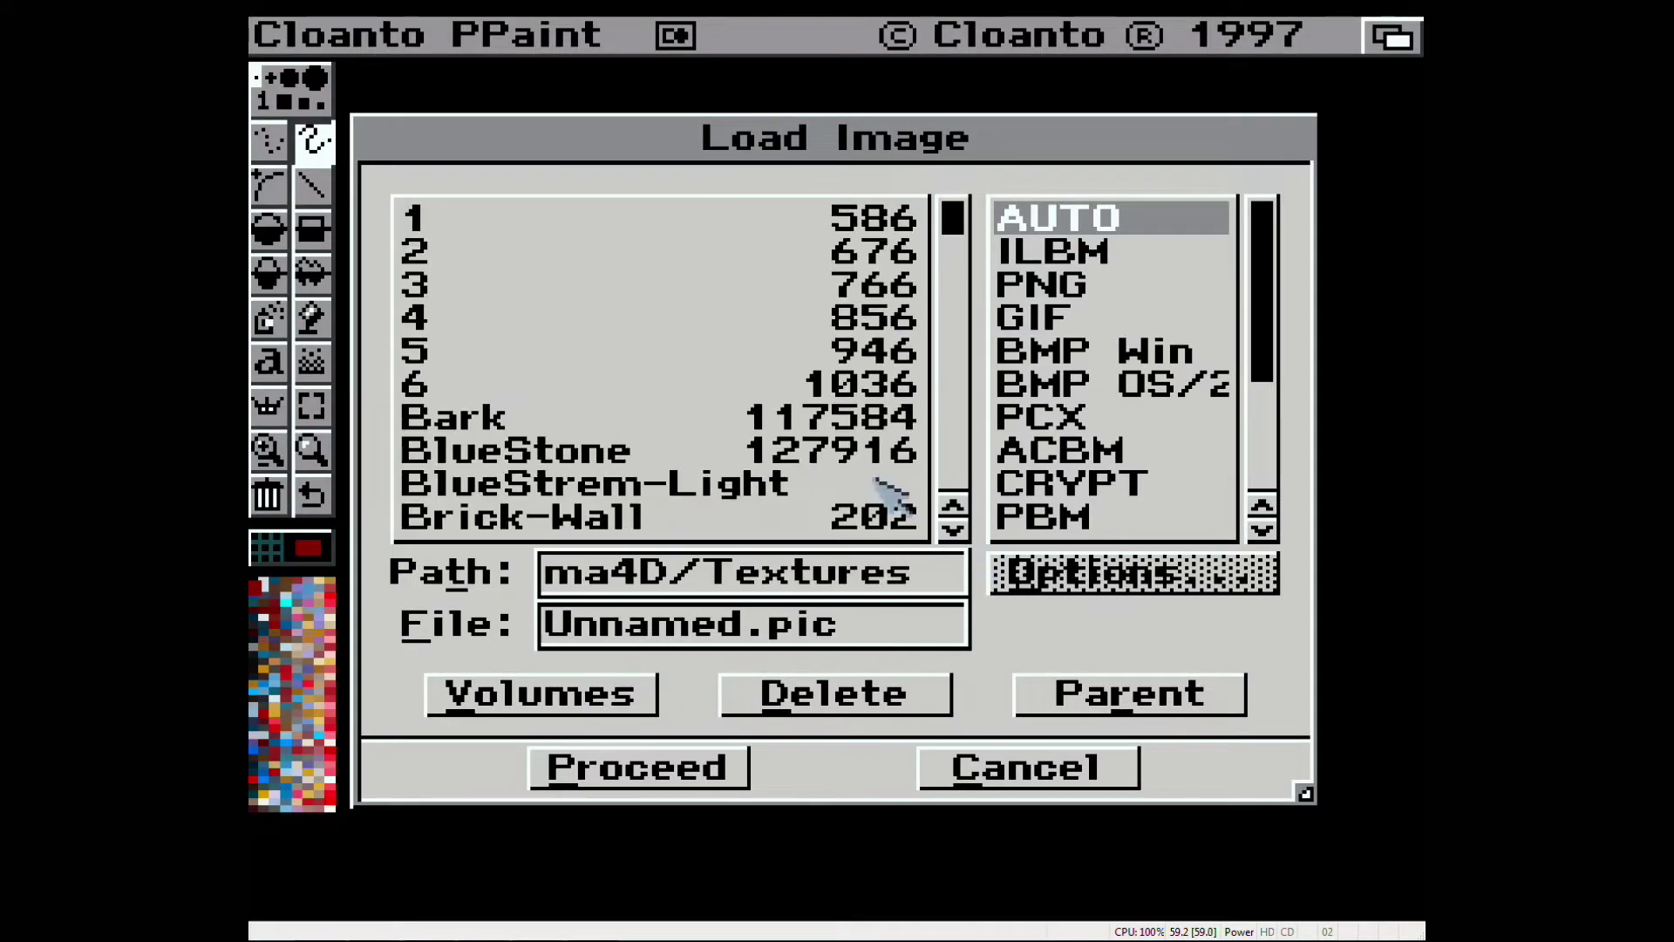
scroll(878, 505, down, 3)
click(573, 353)
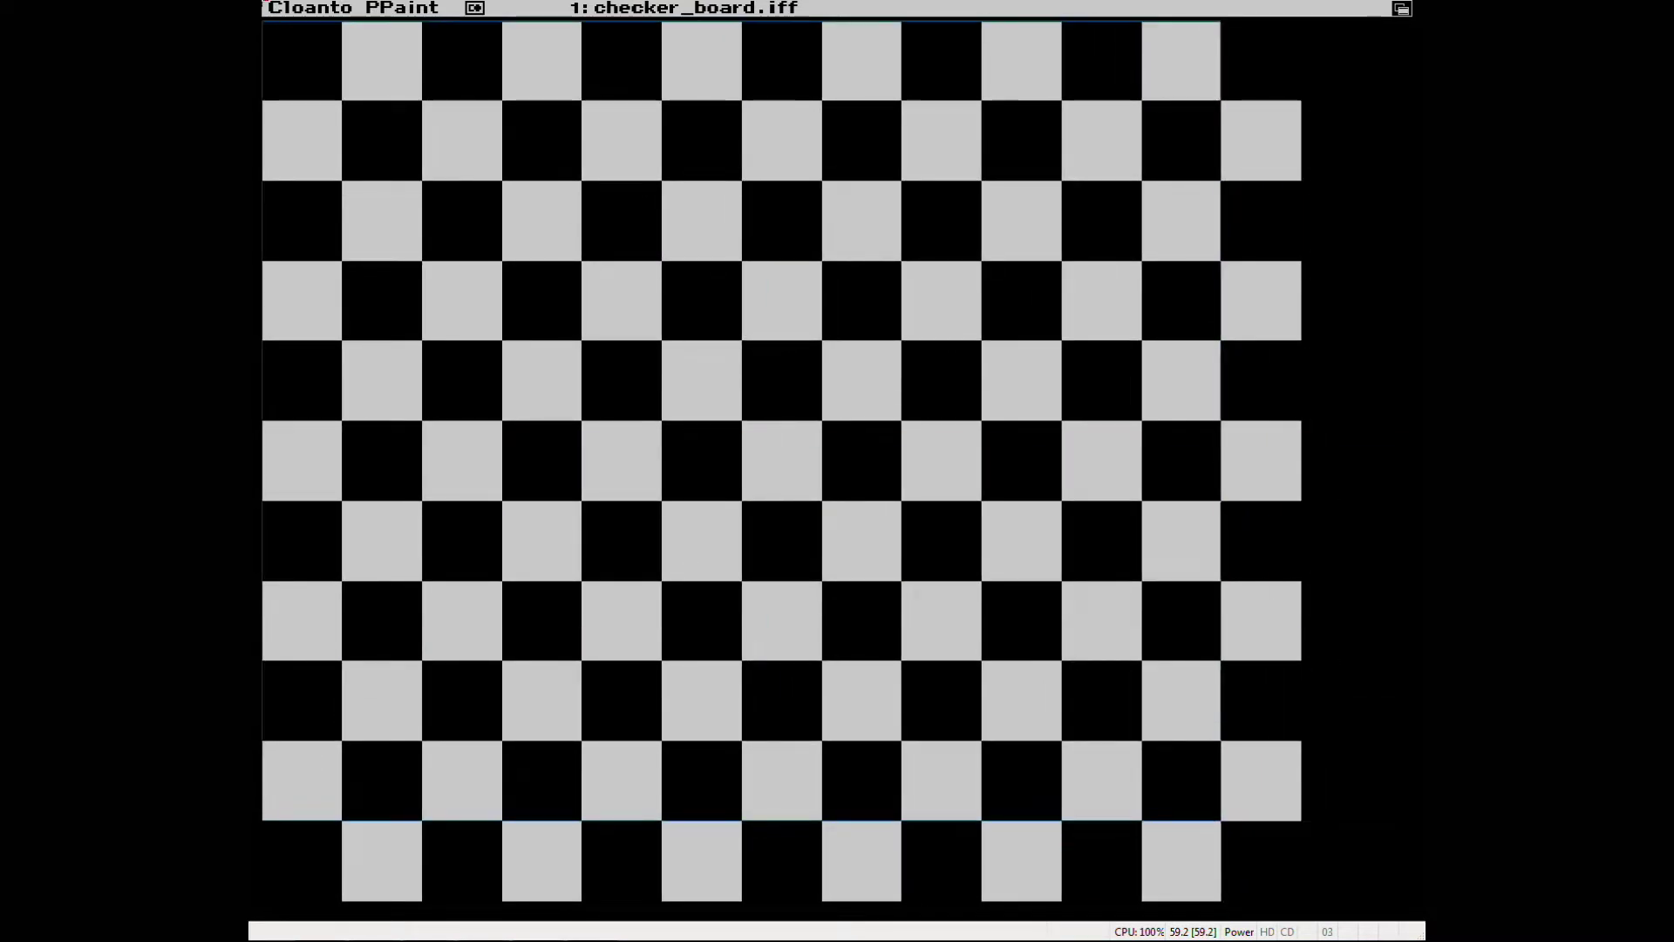
- Save the captured checkerboard brush back over checker_board.iff in Textures and quit Personal Paint
right_drag(263, 3, 314, 131)
click(664, 736)
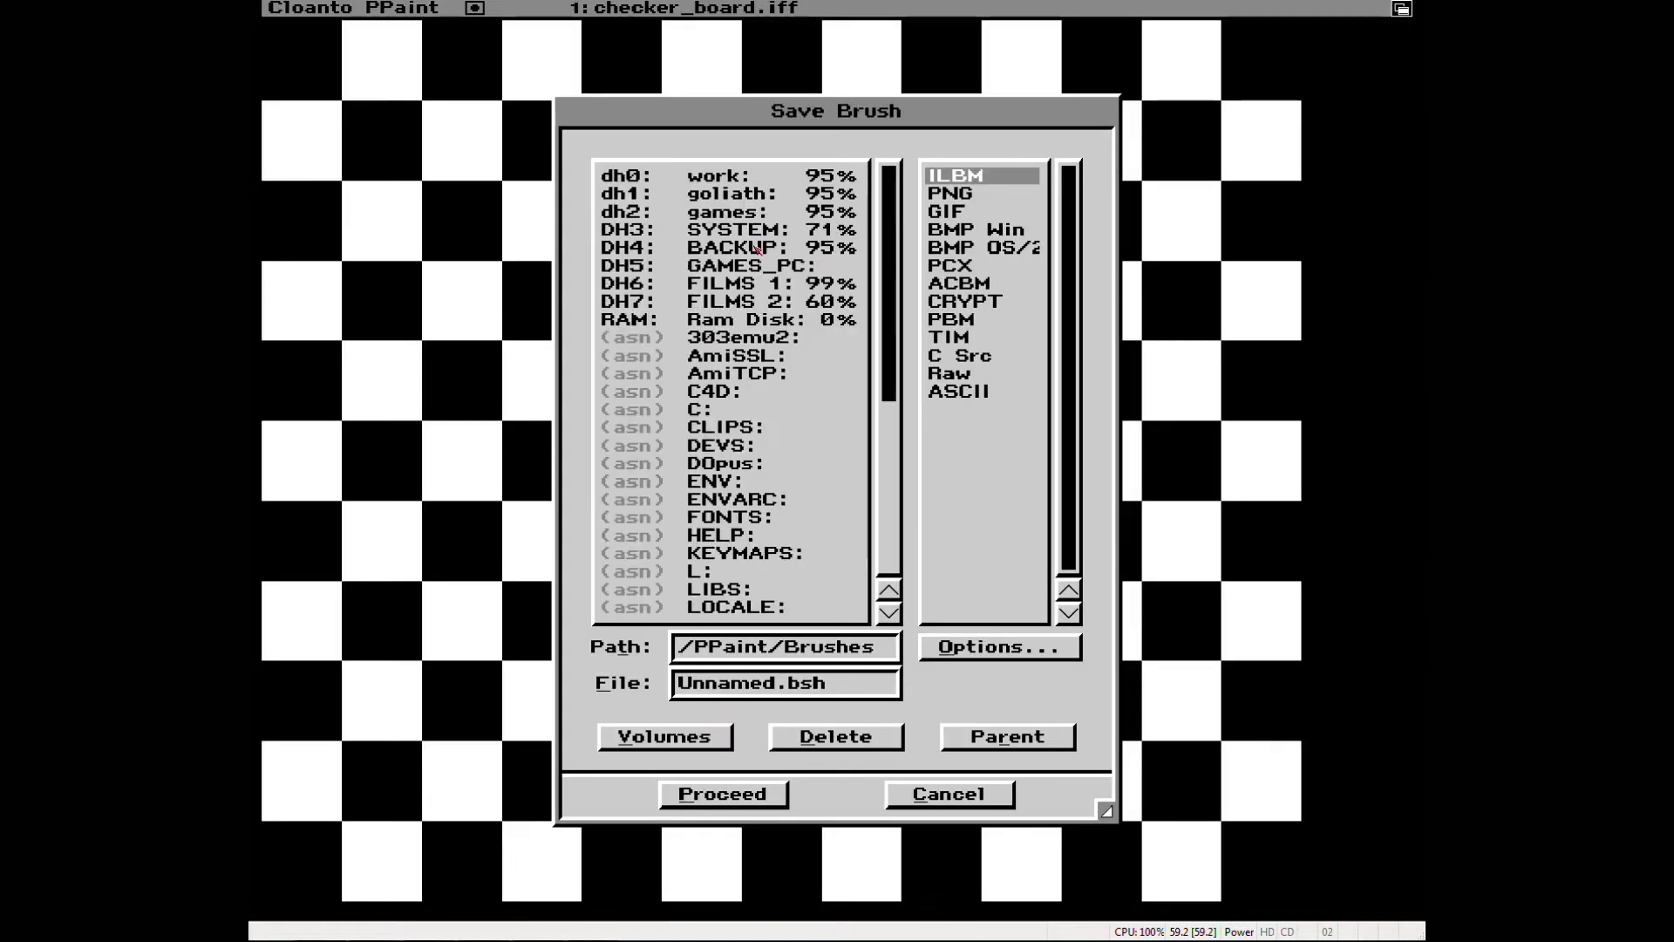
double_click(663, 202)
double_click(735, 283)
double_click(723, 478)
double_click(698, 332)
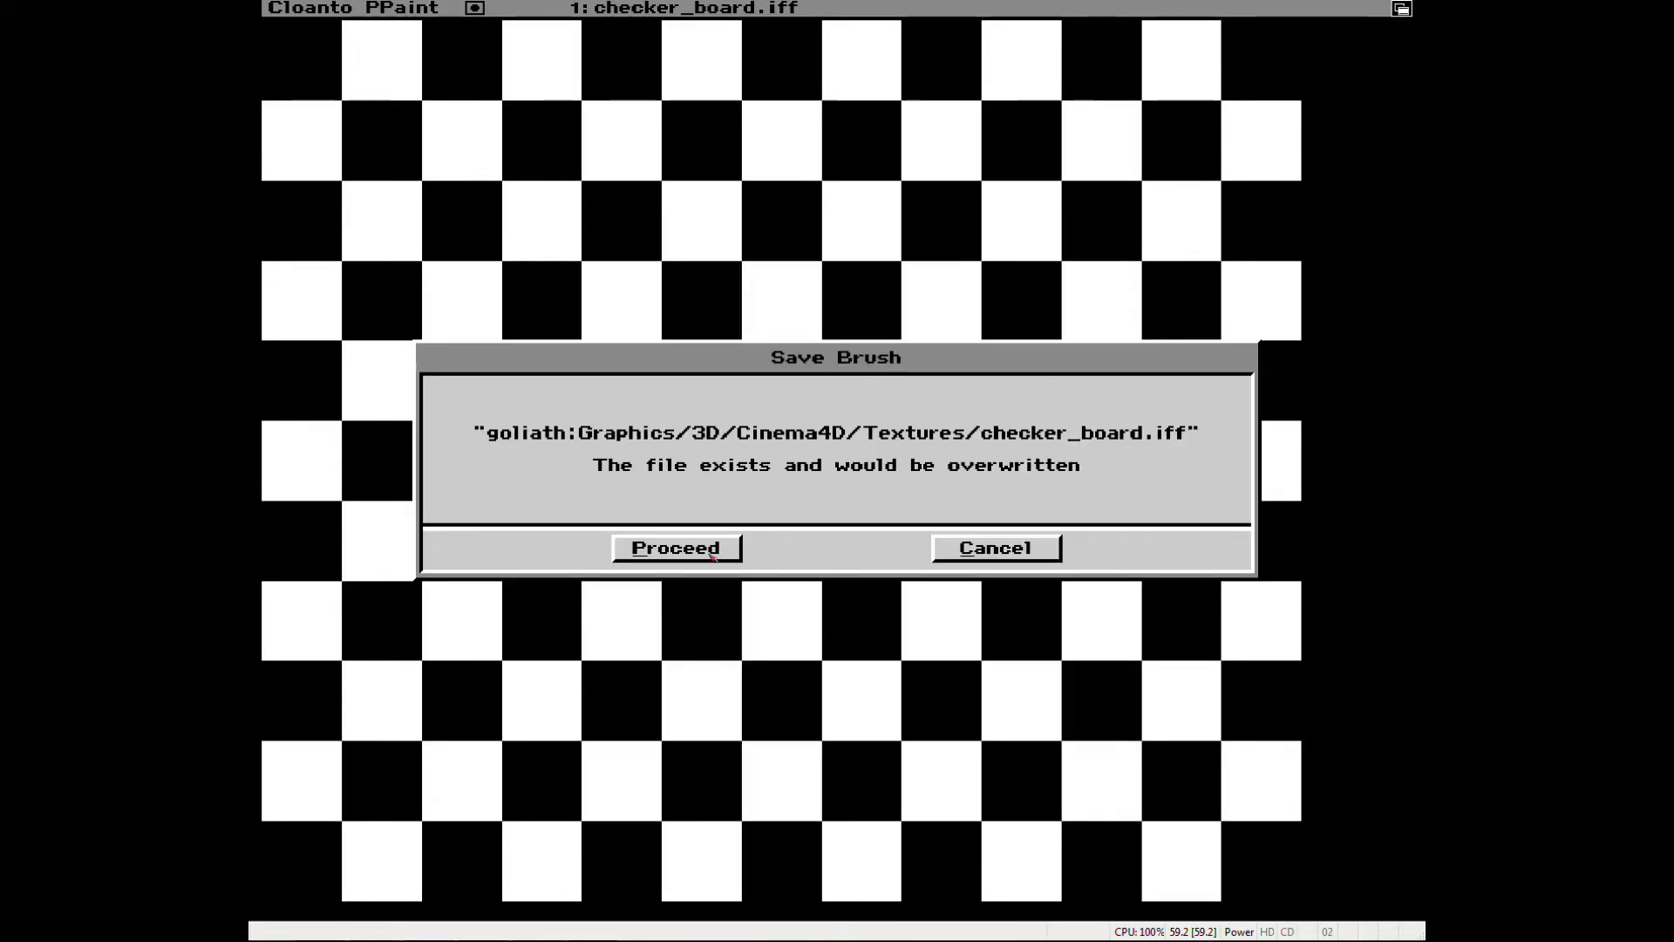
click(616, 546)
right_drag(616, 546, 356, 262)
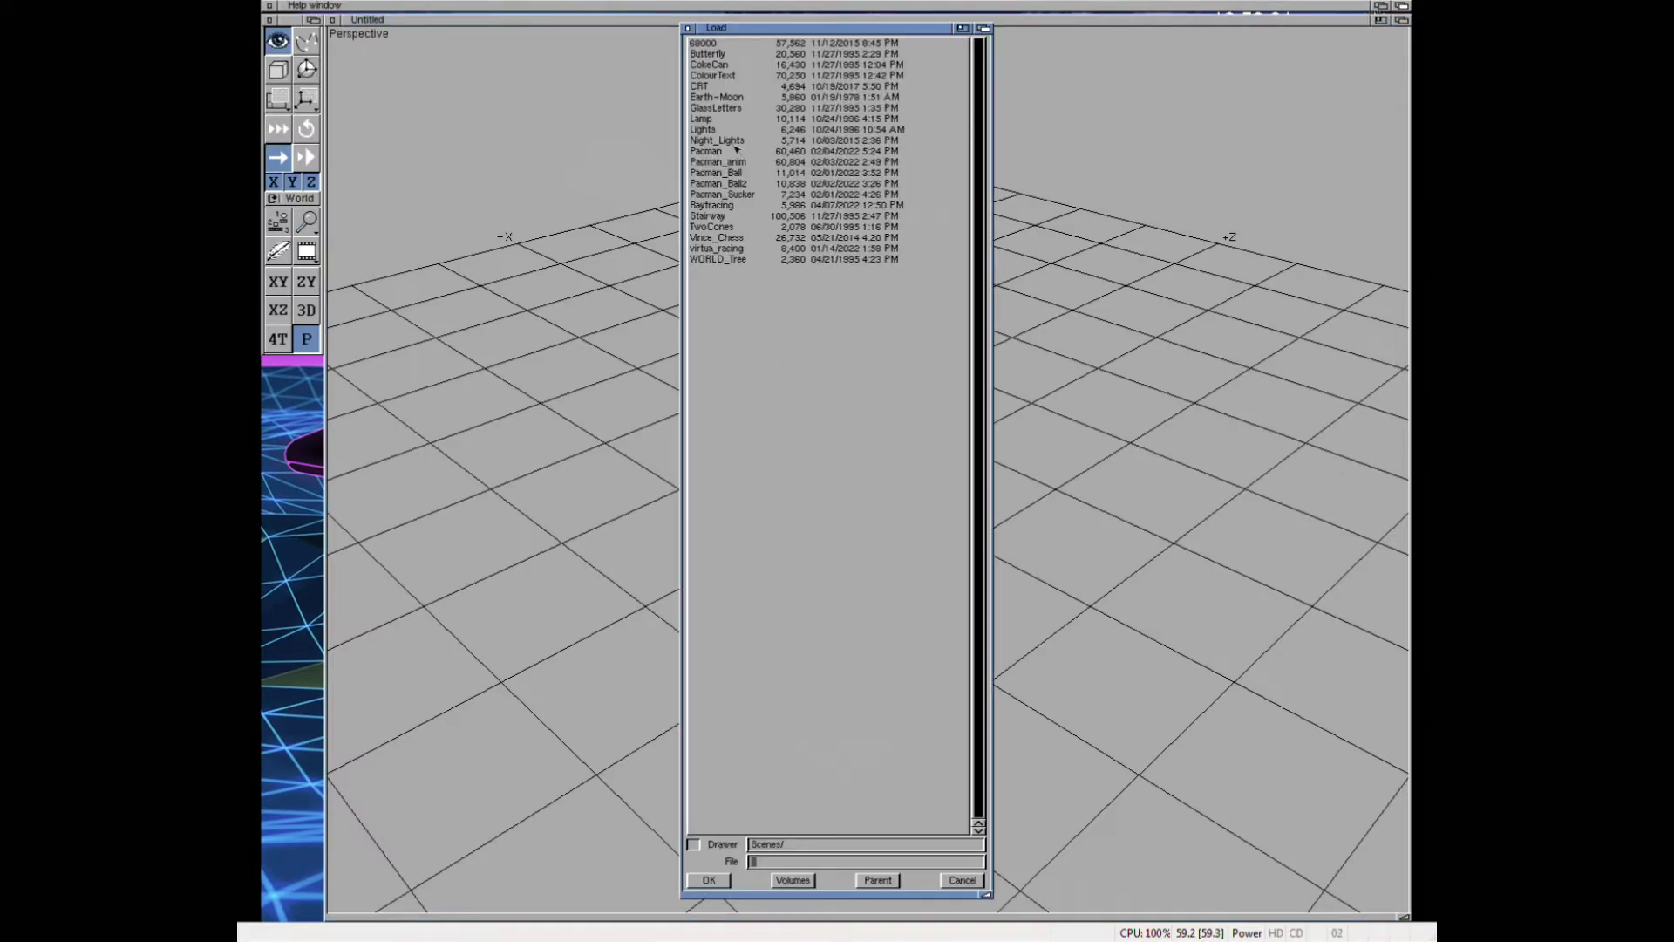
- Raytrace the empty checkerboard floor, dismiss the render and info box, and show four views
click(759, 558)
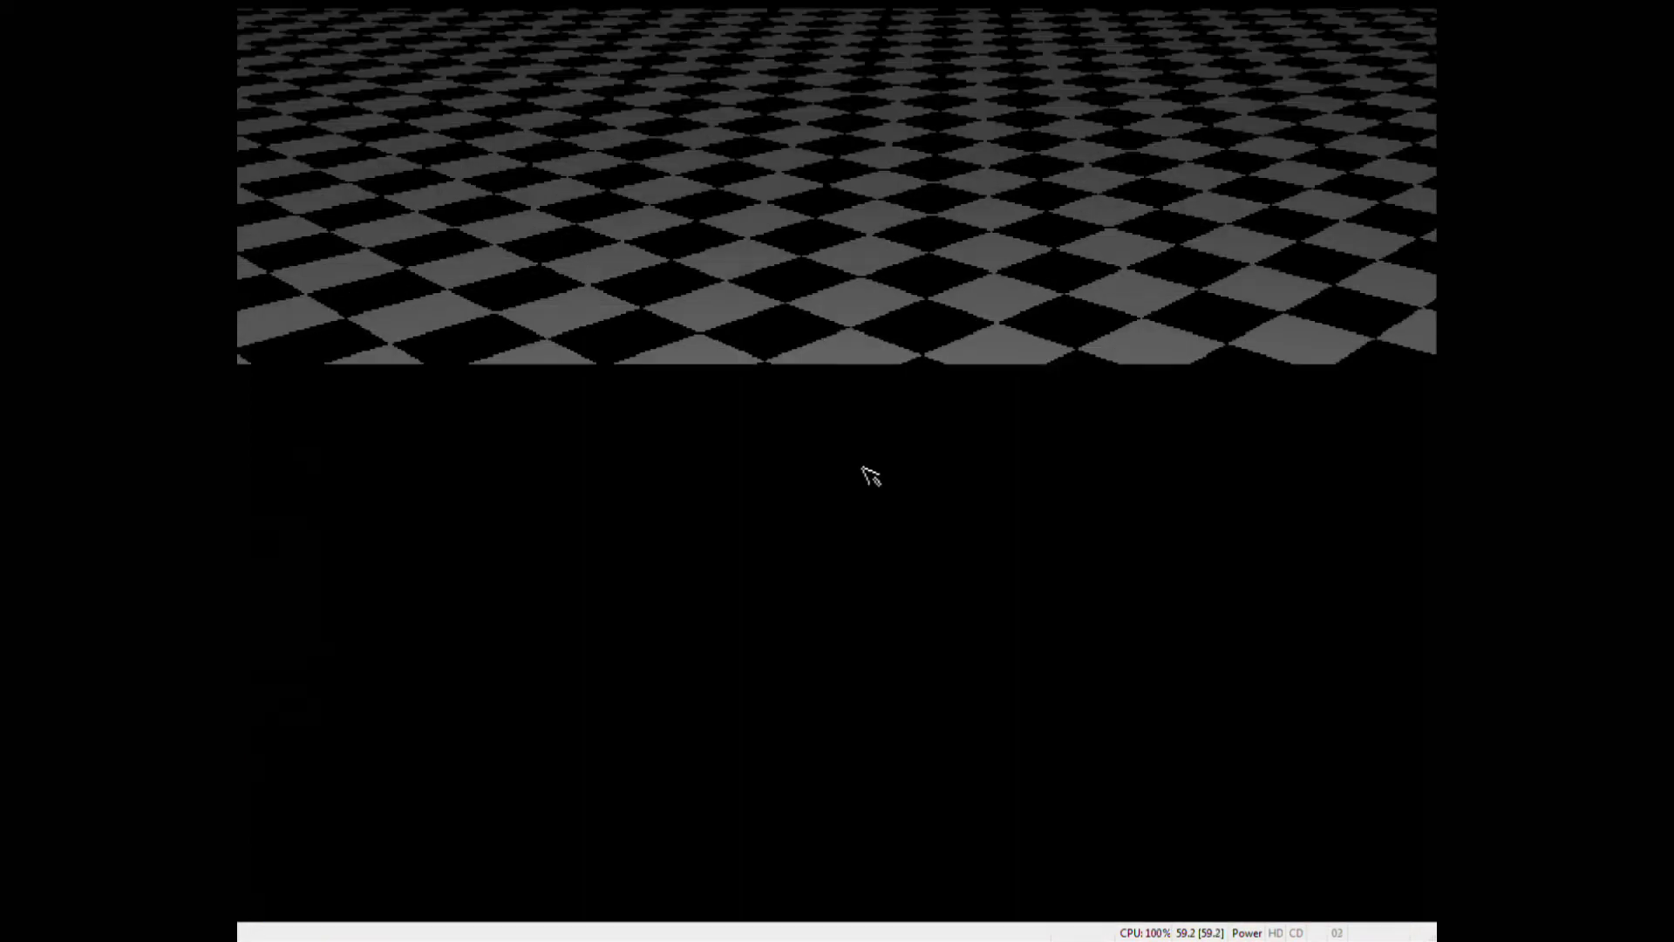
click(834, 464)
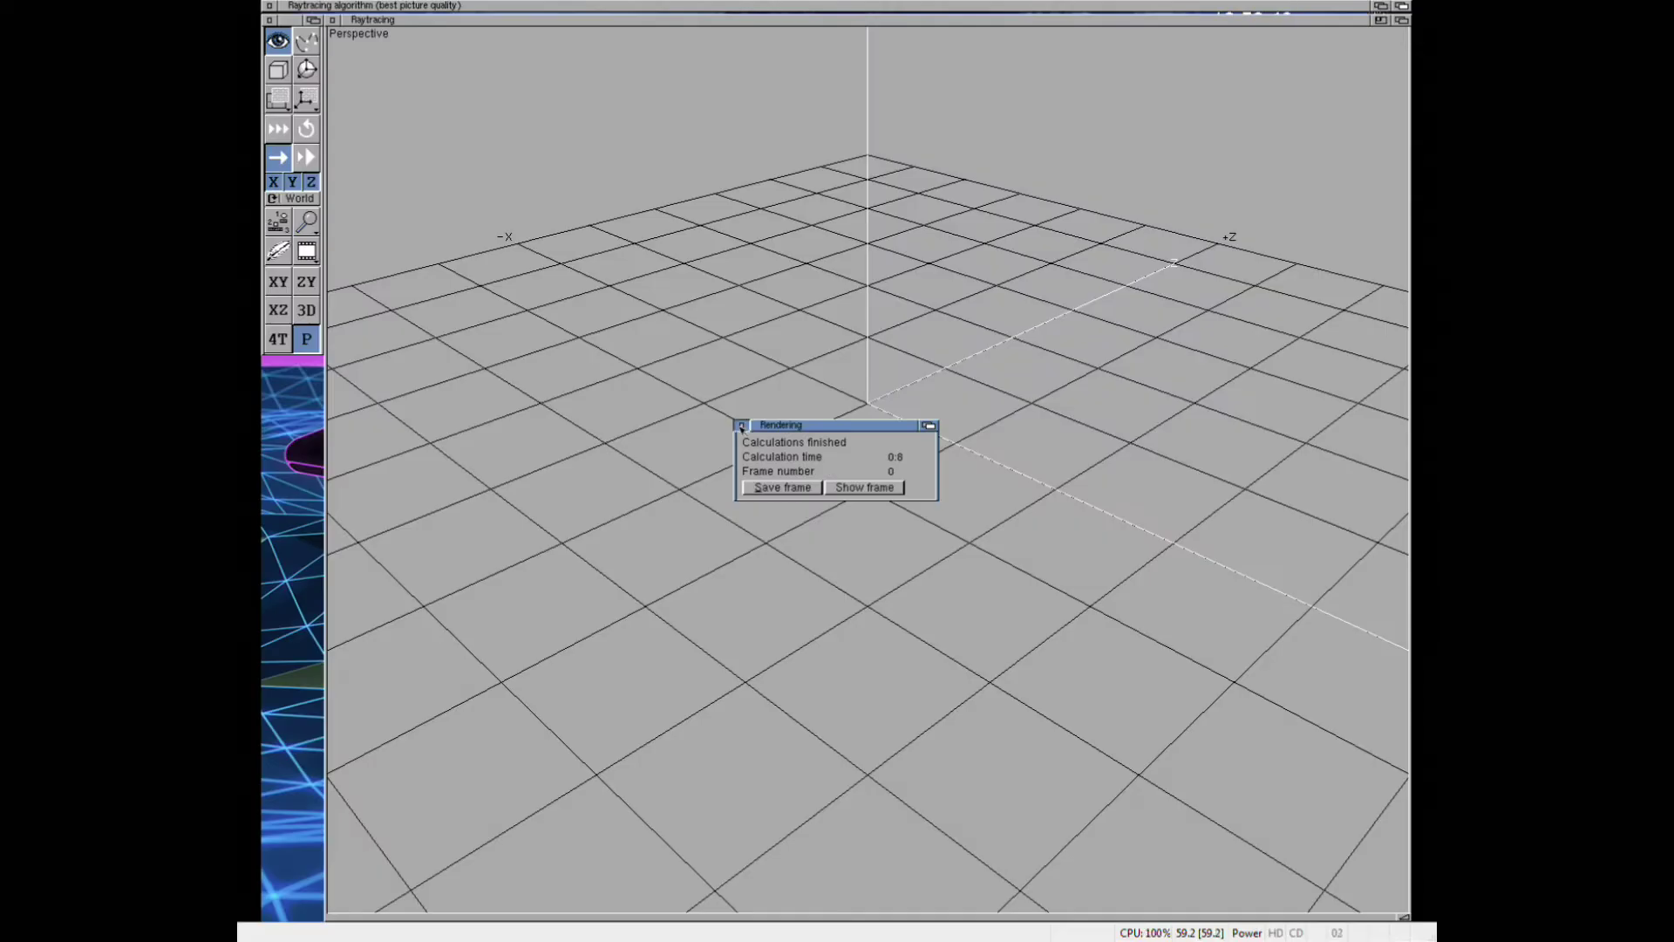
click(743, 426)
click(286, 337)
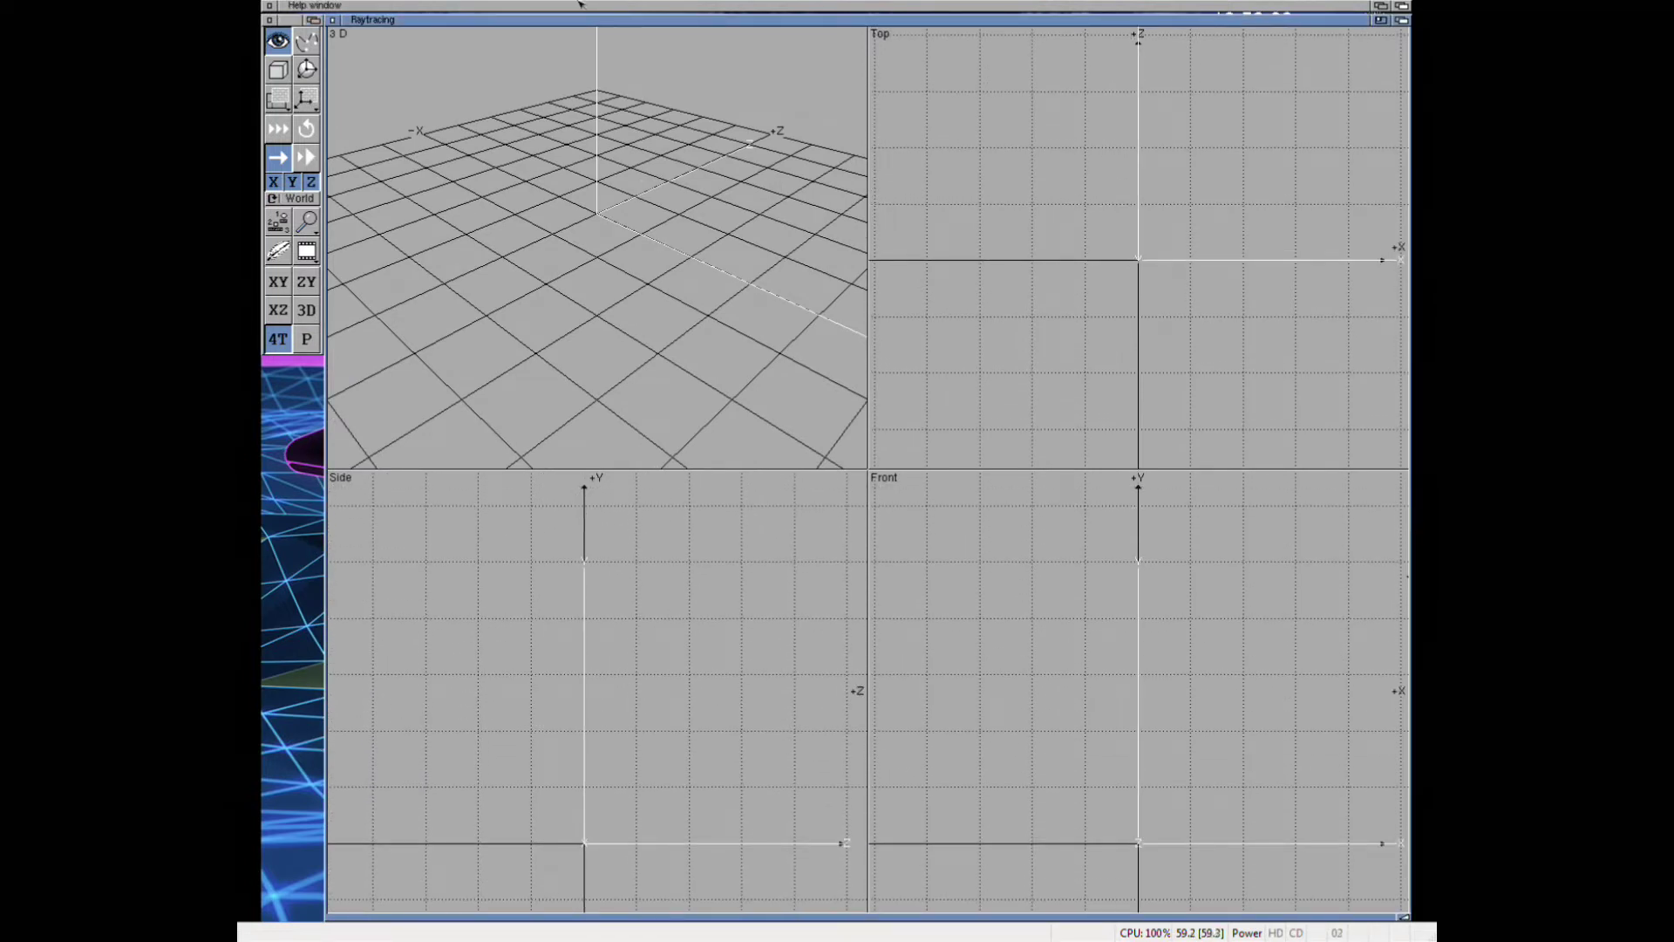
- Add a sphere primitive and raise it to rest on the centre of the floor
mouse_move(580, 4)
right_down()
mouse_move(368, 28)
mouse_move(485, 134)
right_up()
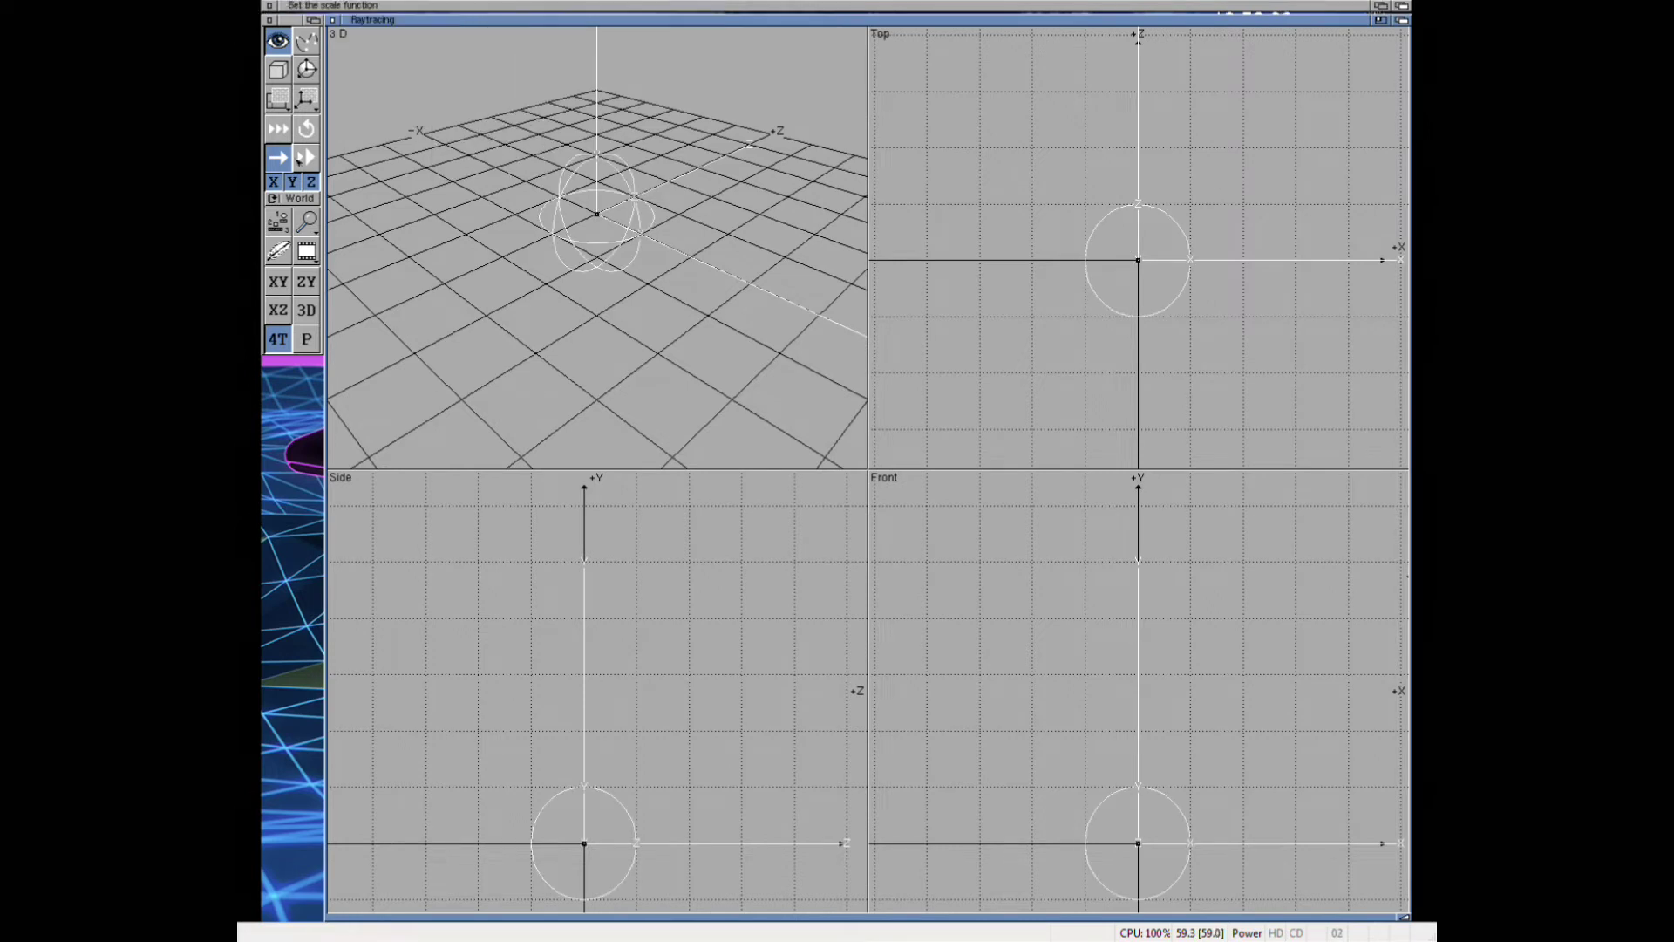
click(613, 827)
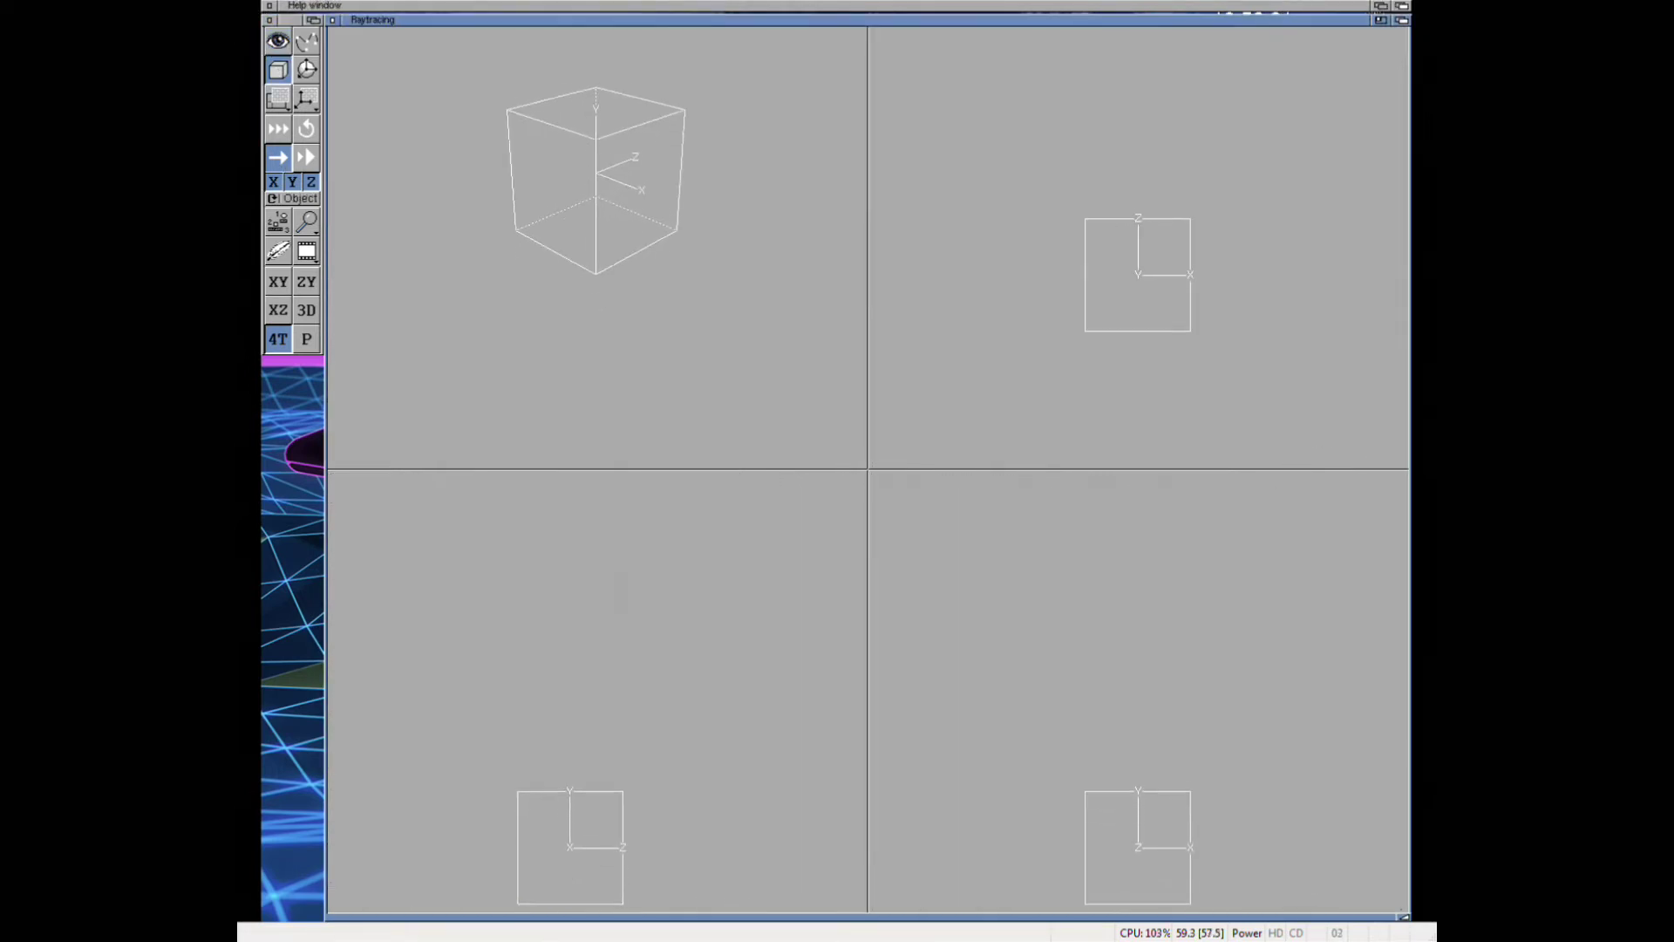
drag(698, 865, 696, 840)
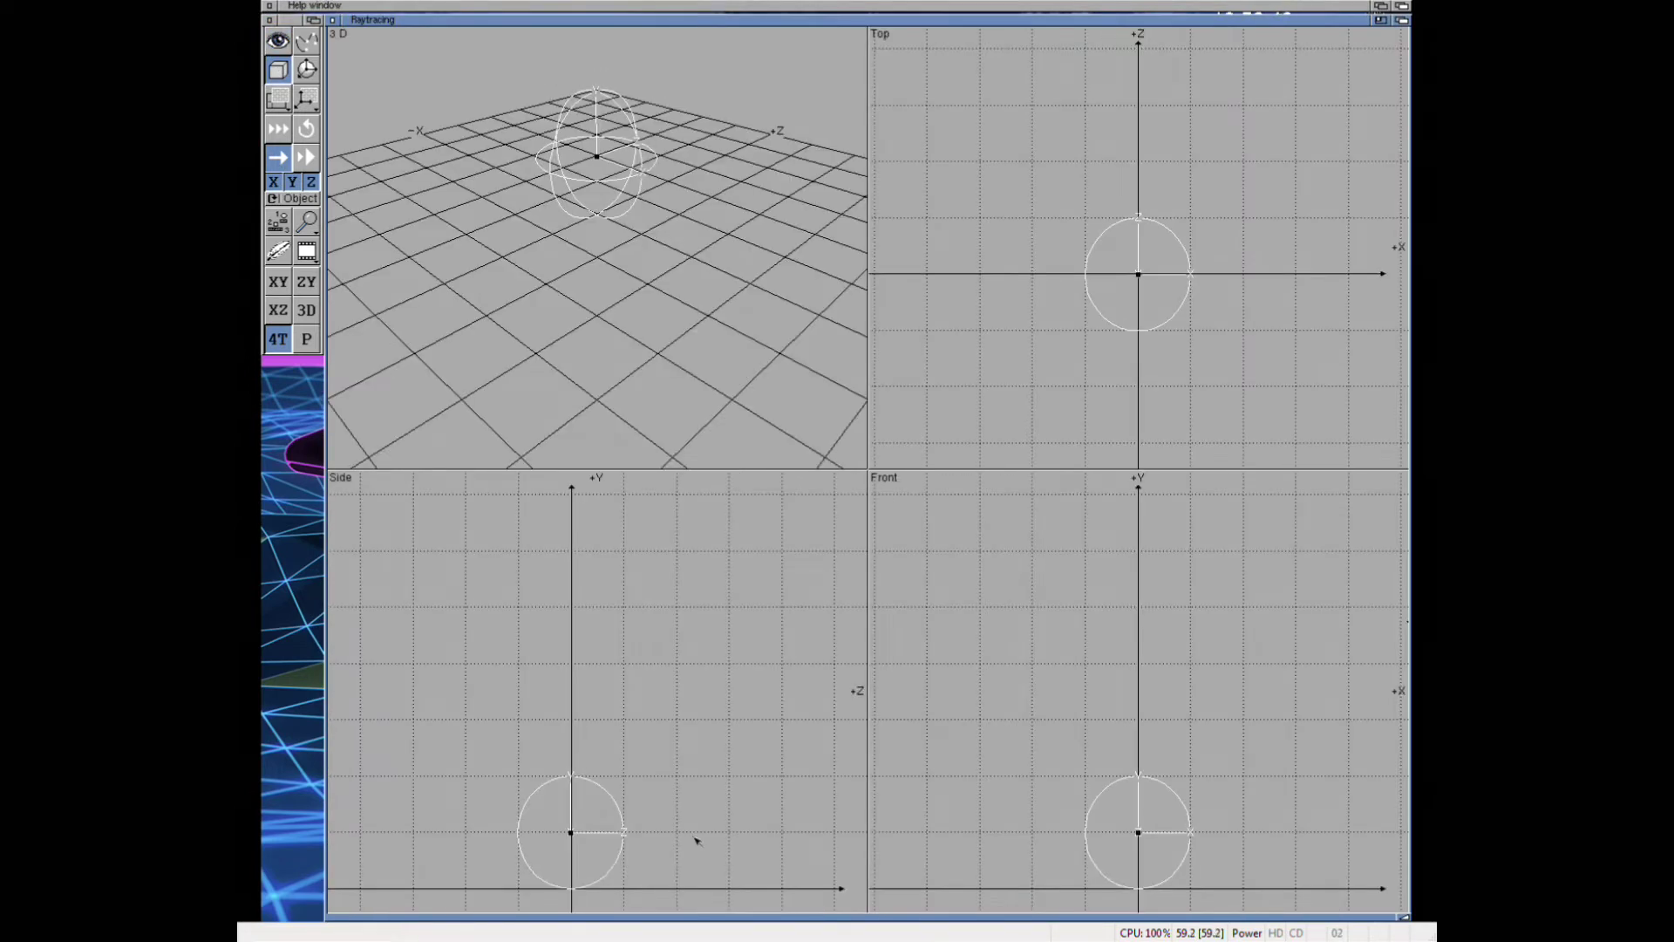
- Apply the Silver material tinted dark red to the sphere and raytrace it
mouse_move(497, 19)
right_down()
mouse_move(477, 6)
mouse_move(476, 31)
right_up()
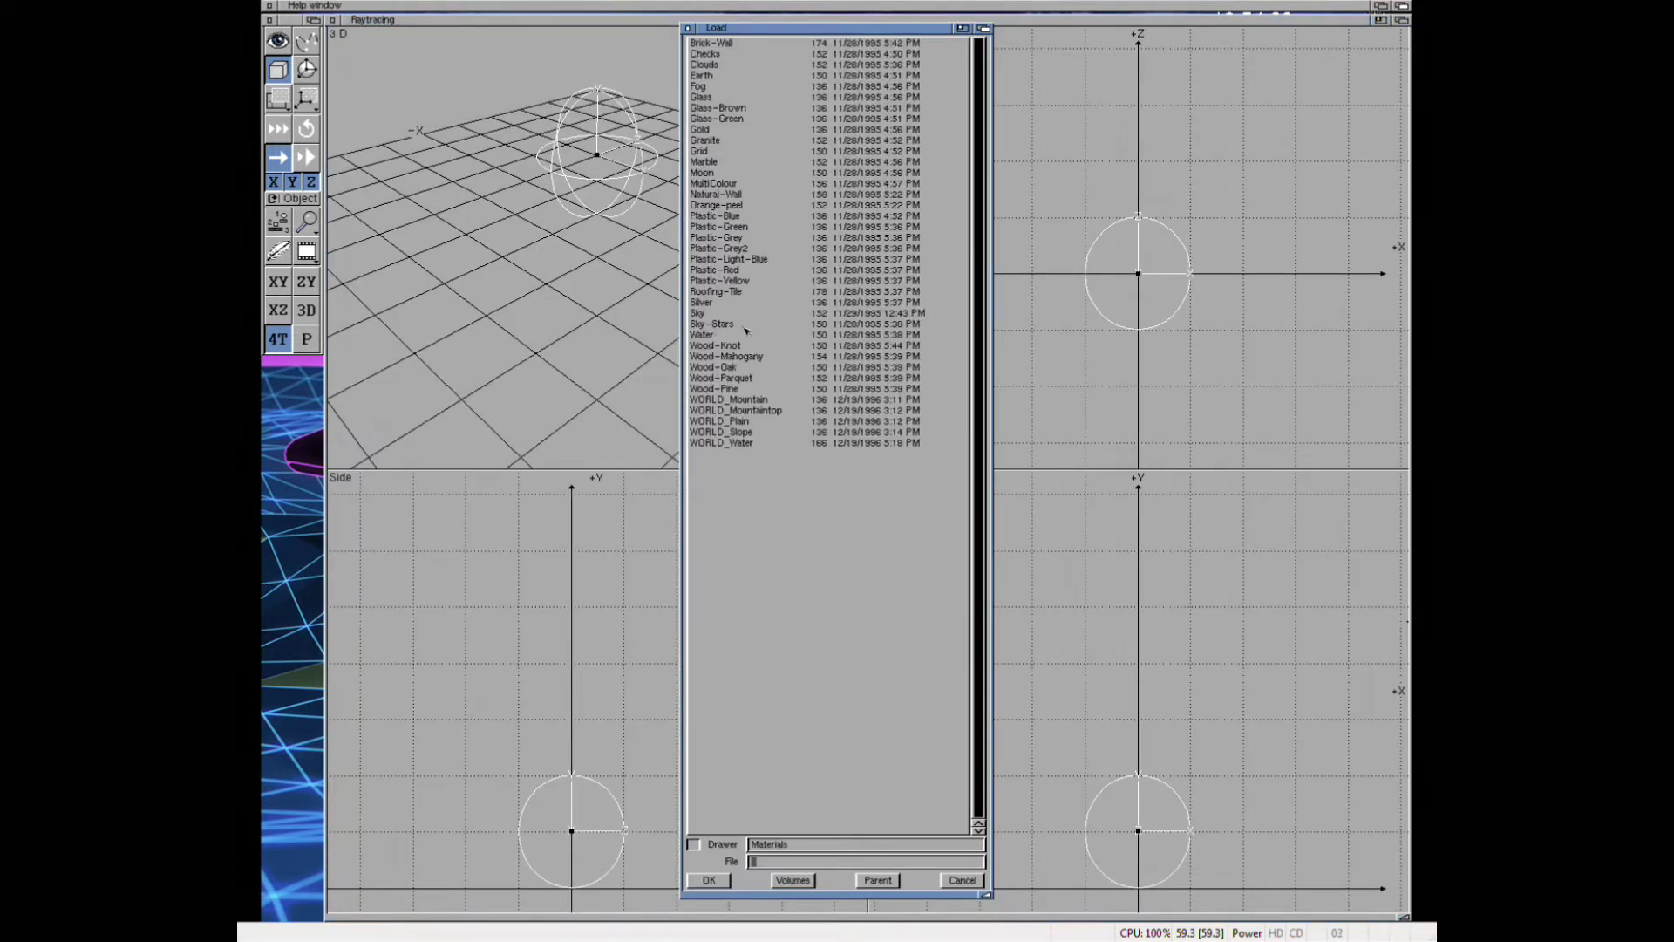
click(719, 881)
right_drag(318, 7, 362, 118)
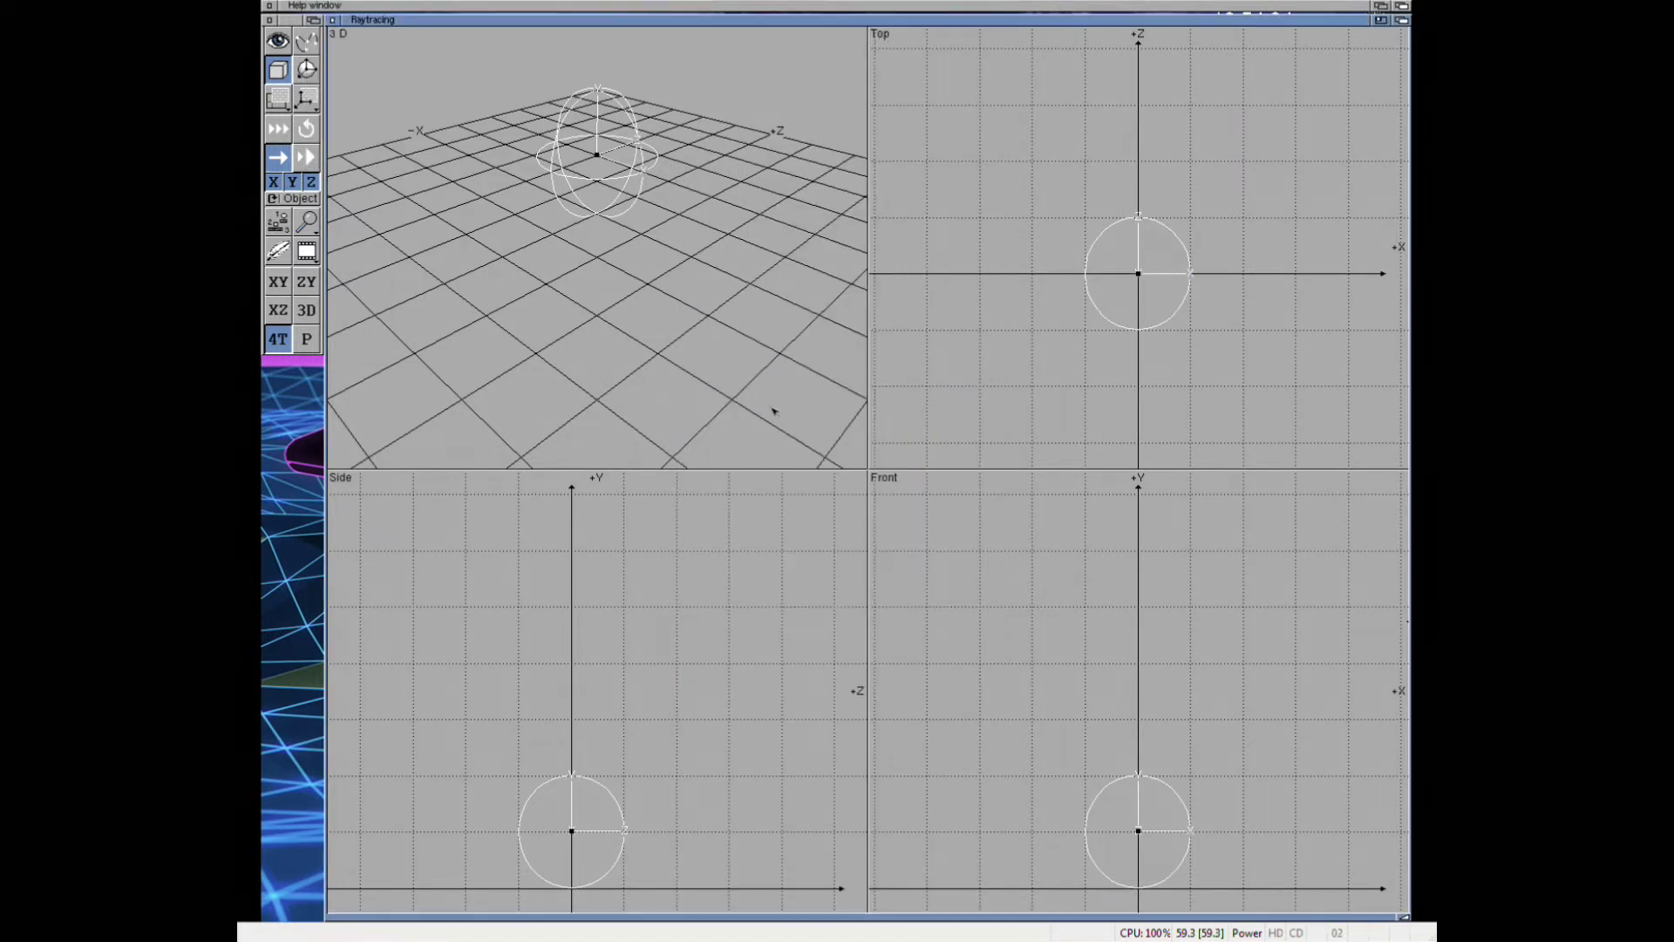
right_drag(318, 5, 347, 135)
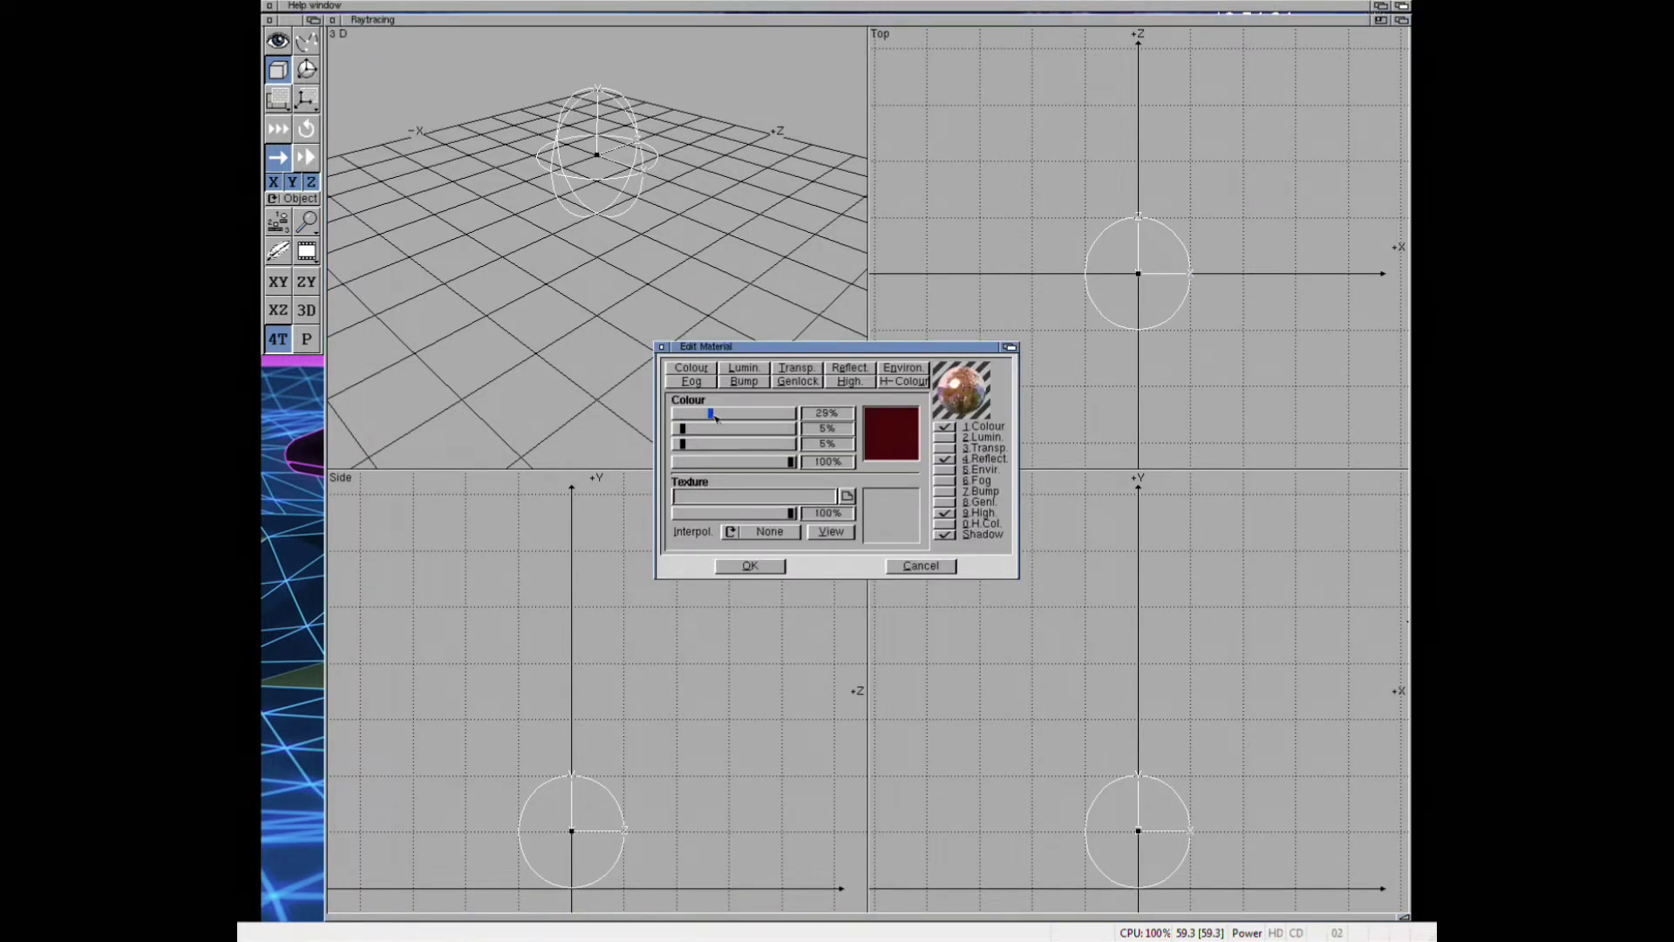
click(750, 565)
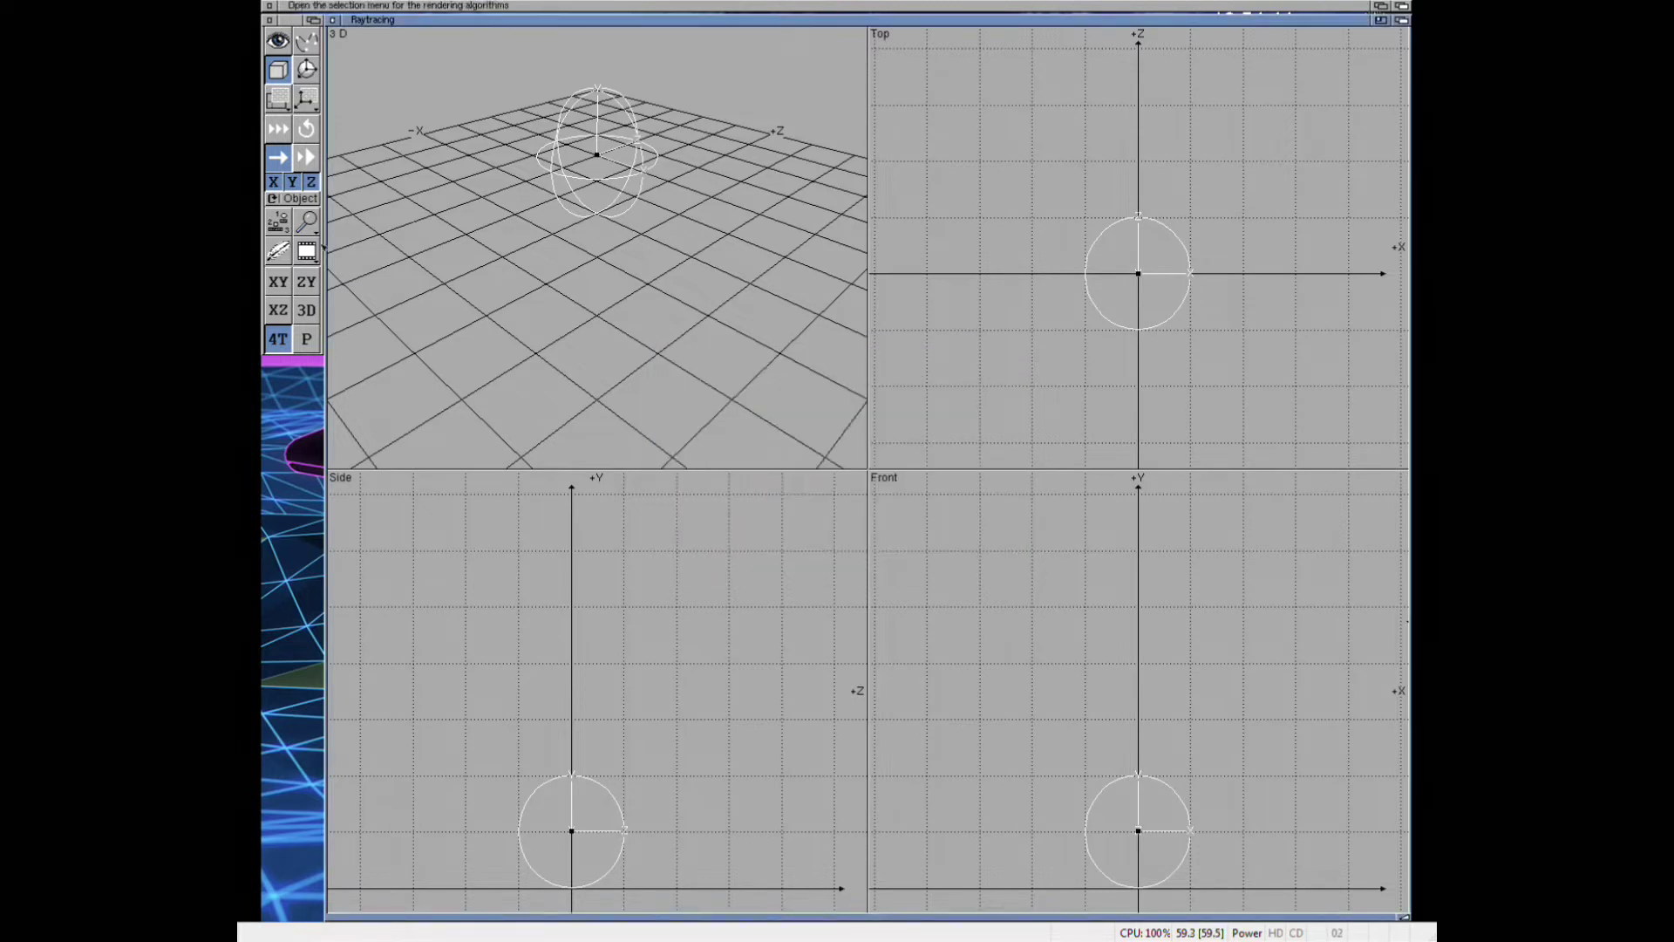
click(307, 251)
click(721, 549)
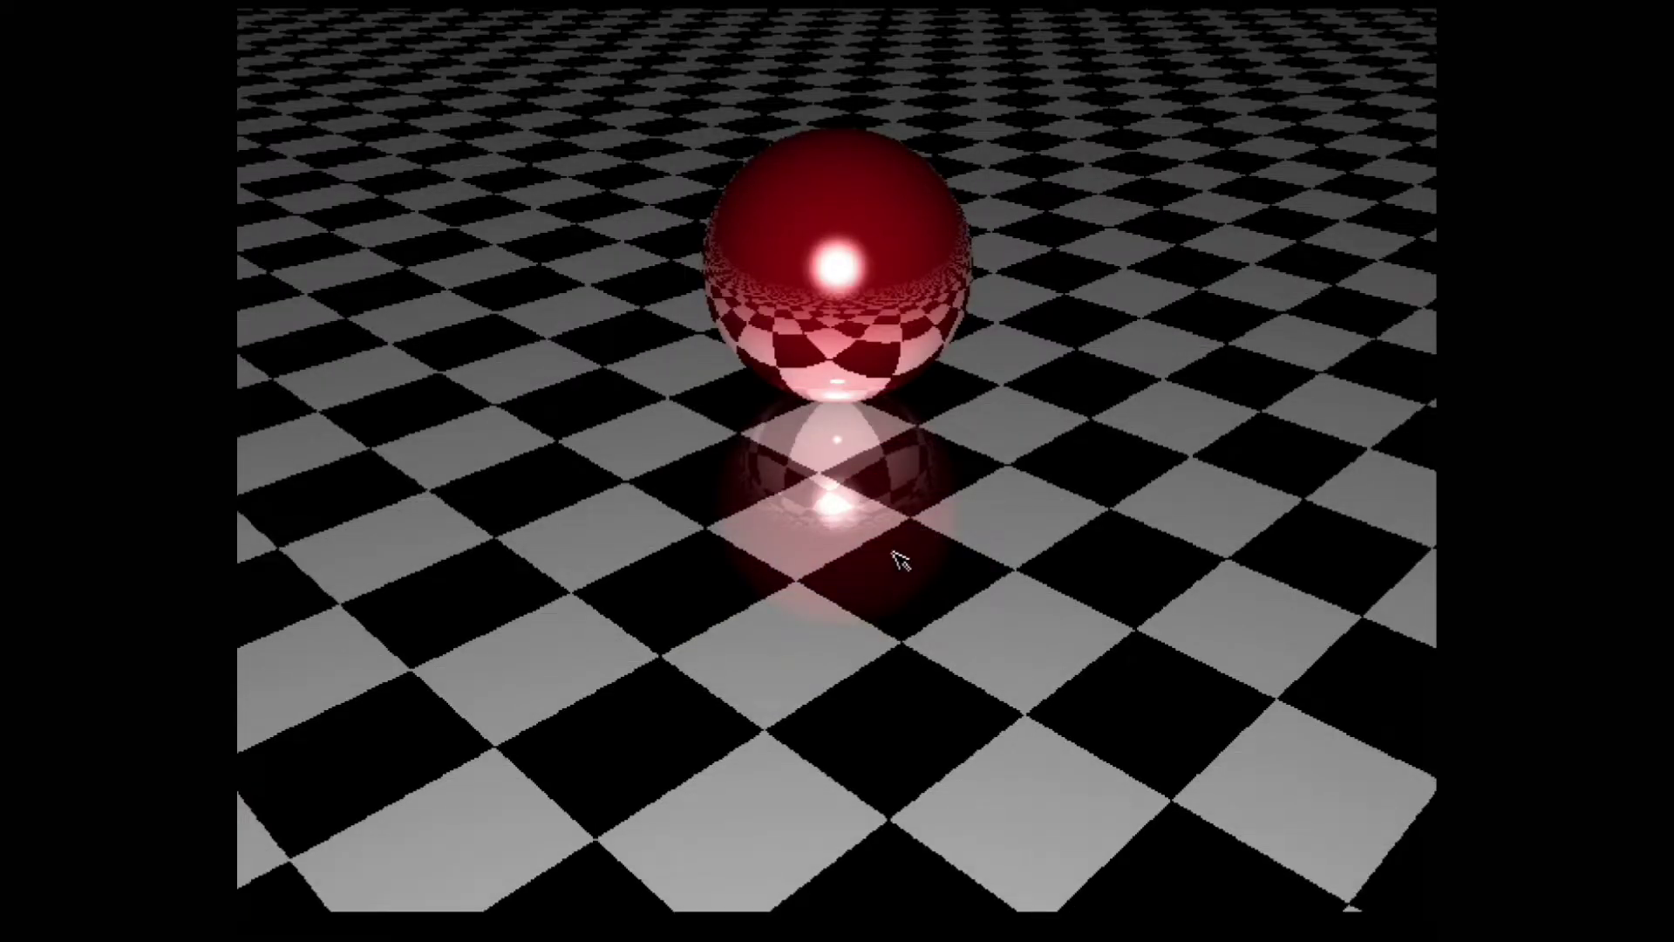
- Duplicate the sphere, review its material, and raytrace the two spheres
click(897, 553)
right_click(321, 6)
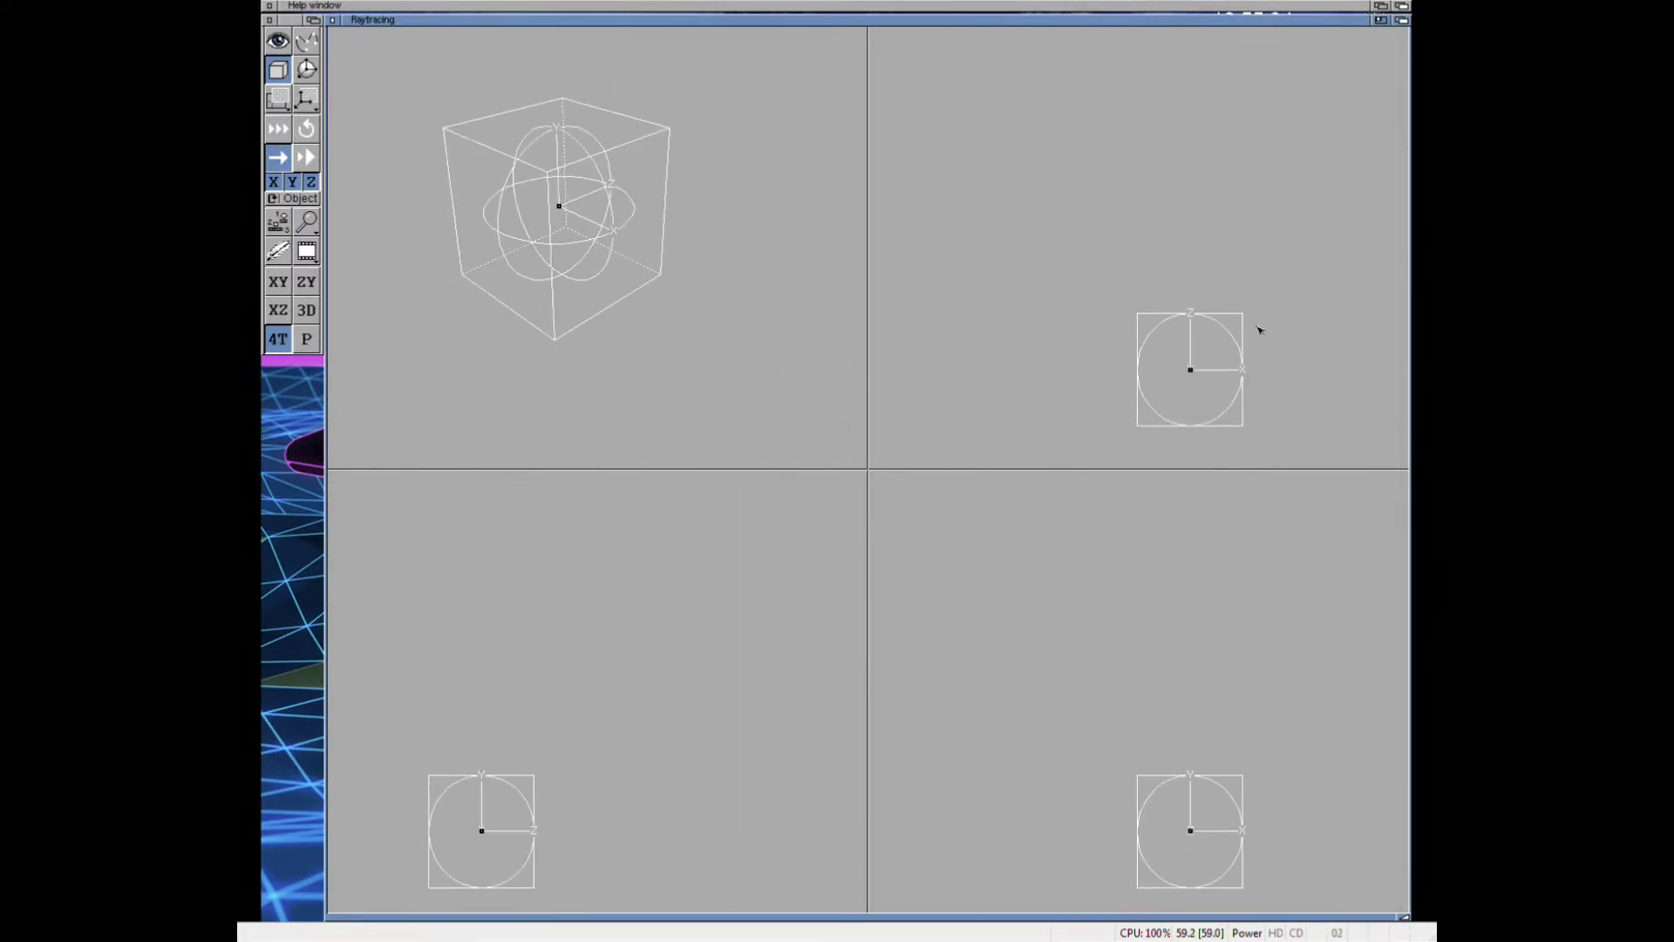
right_drag(349, 5, 375, 126)
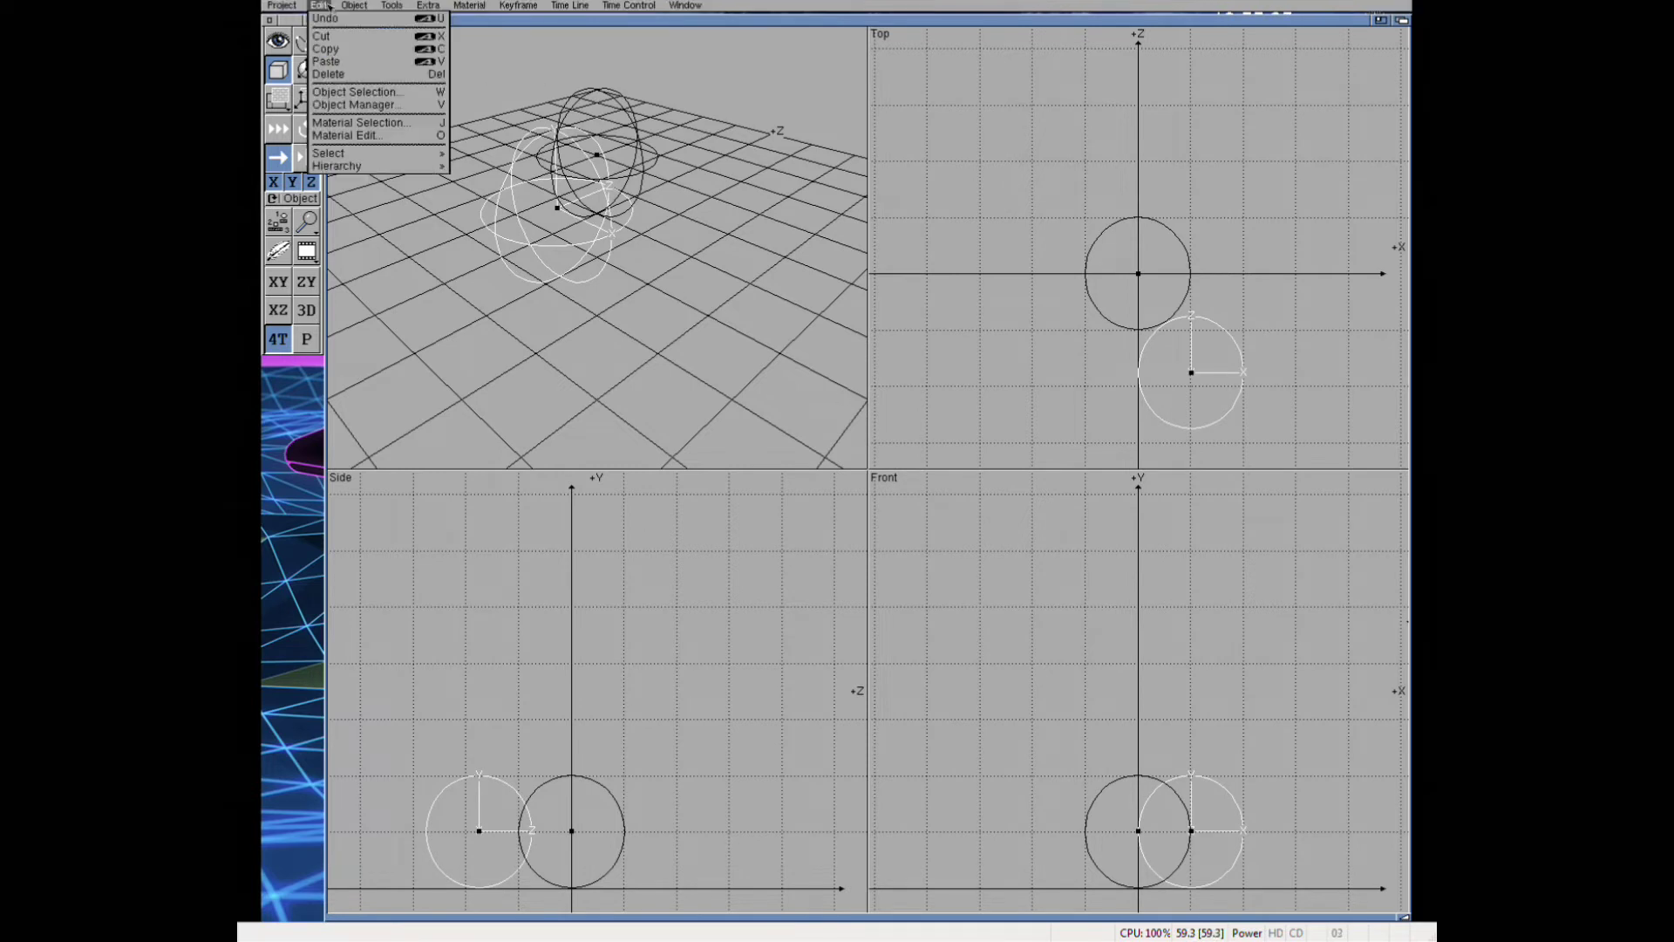
click(750, 565)
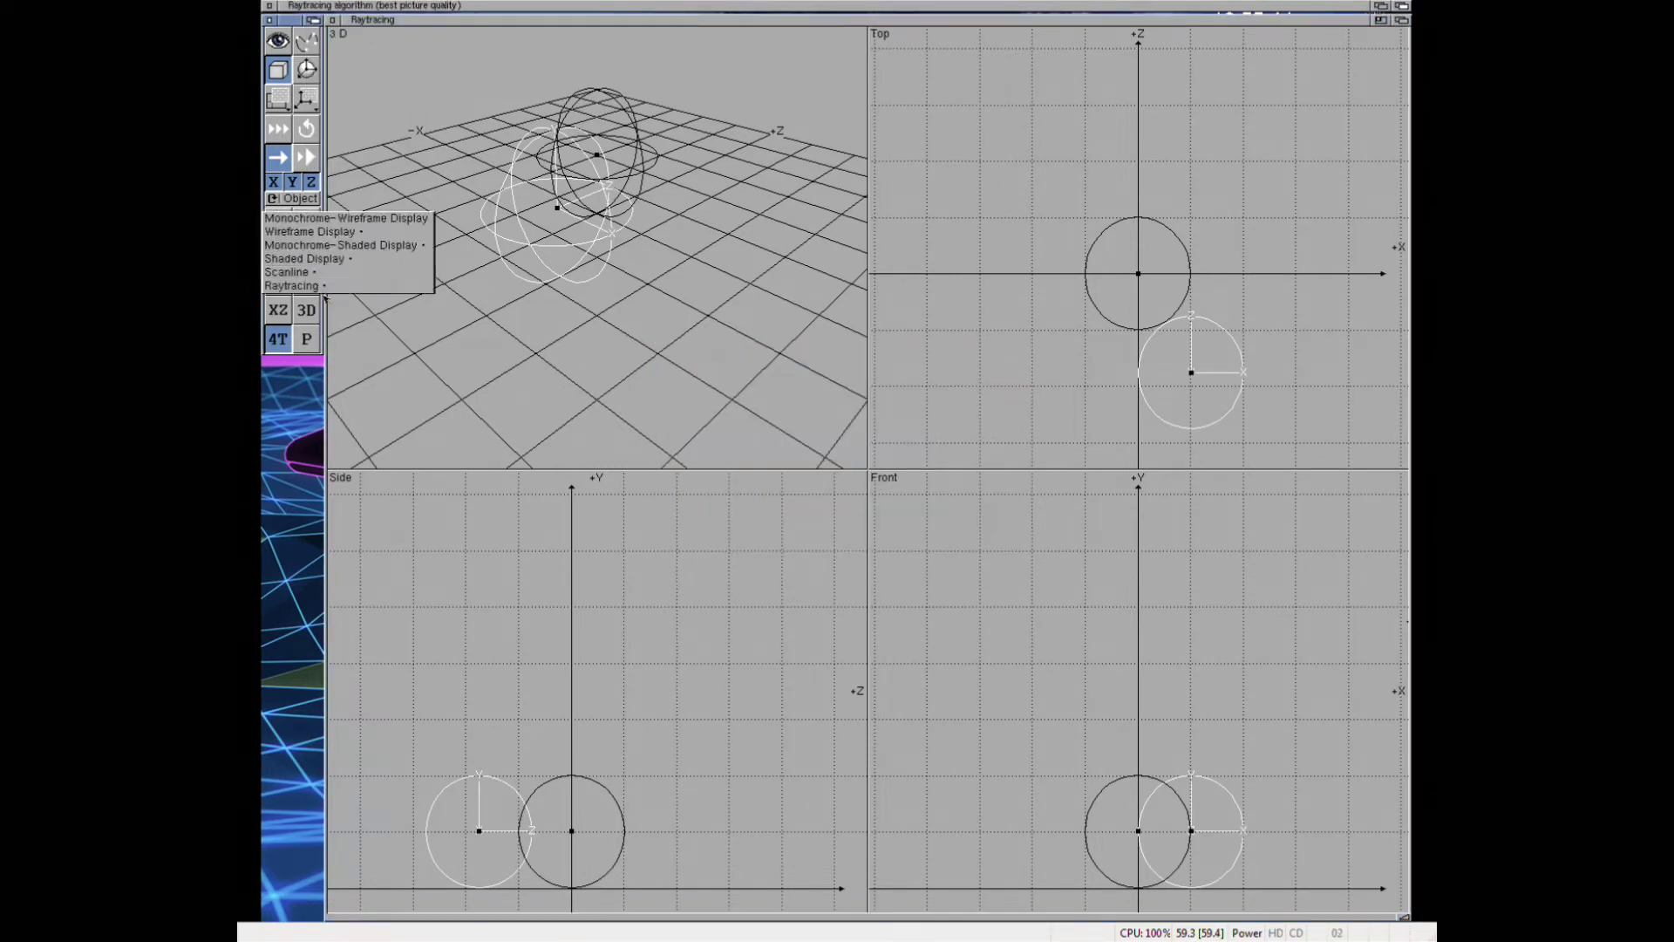
right_drag(349, 5, 384, 261)
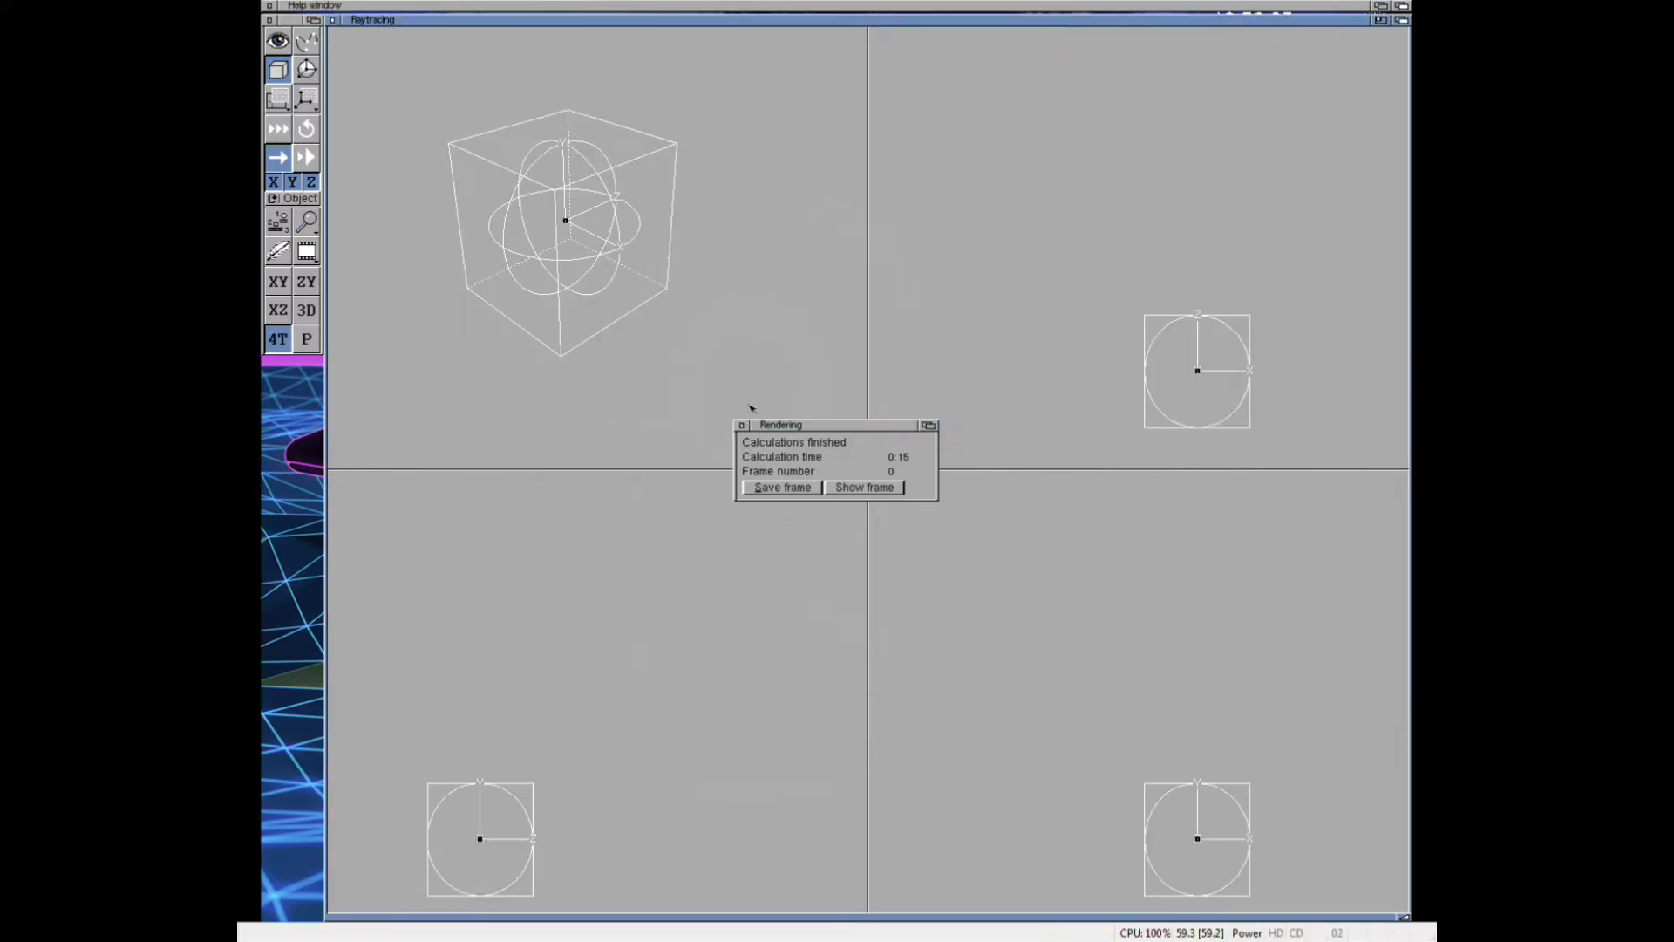
click(742, 425)
- Nudge the second sphere right then back left so it just touches the first
drag(1241, 793, 1243, 789)
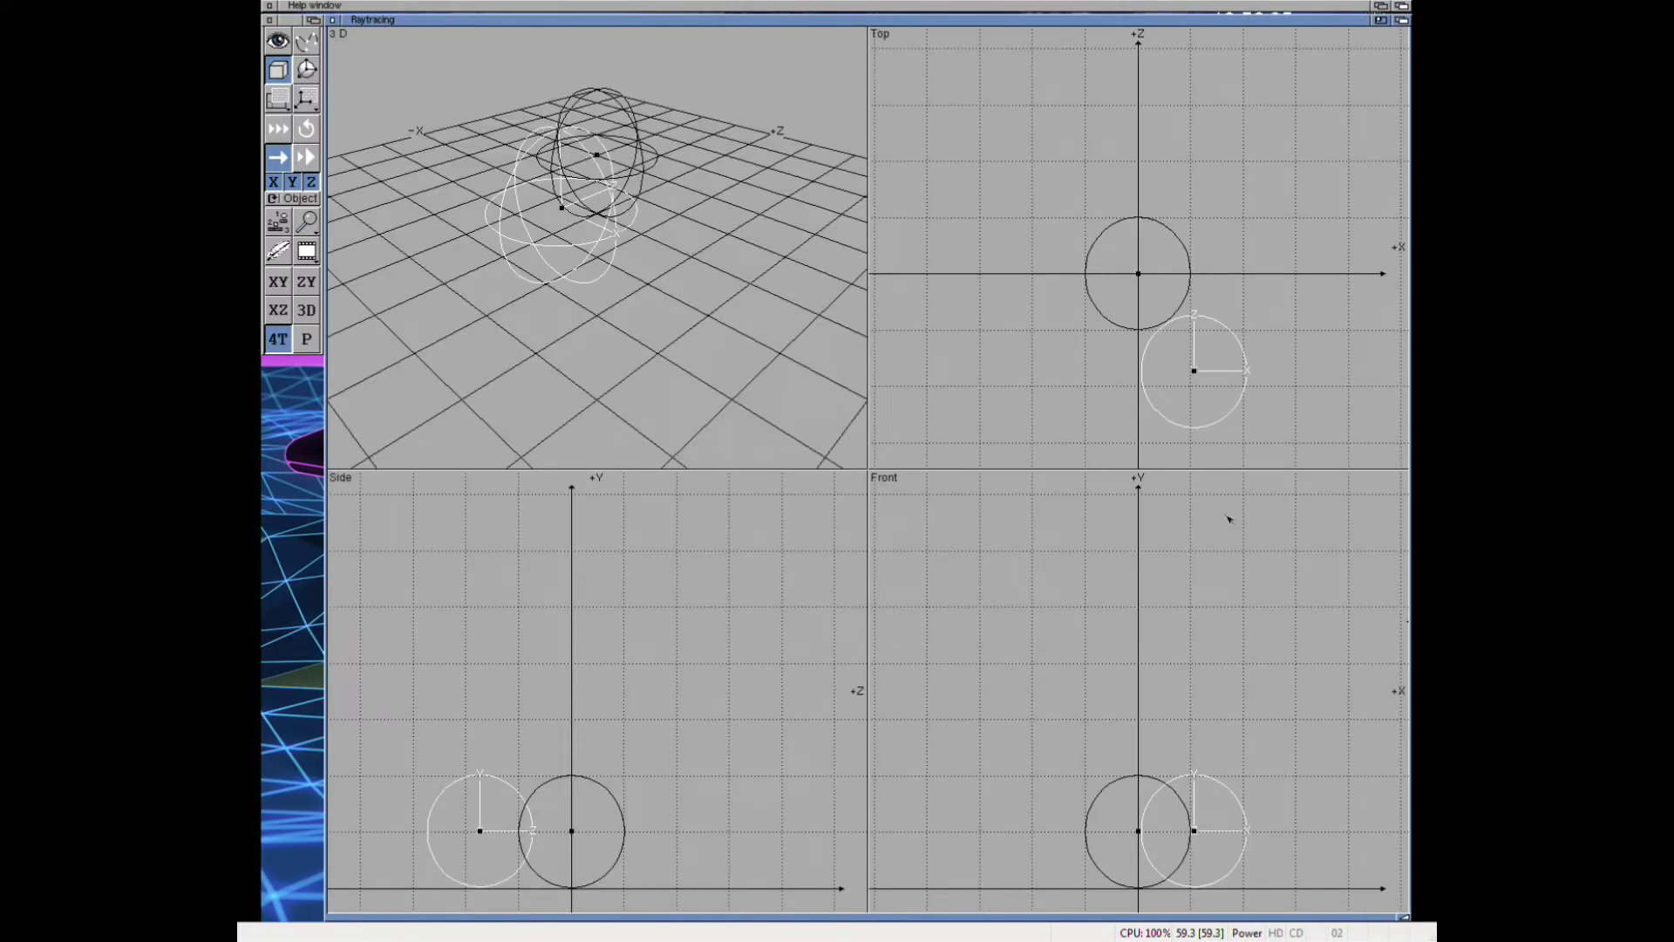
drag(1229, 519, 1227, 519)
right_drag(357, 7, 370, 7)
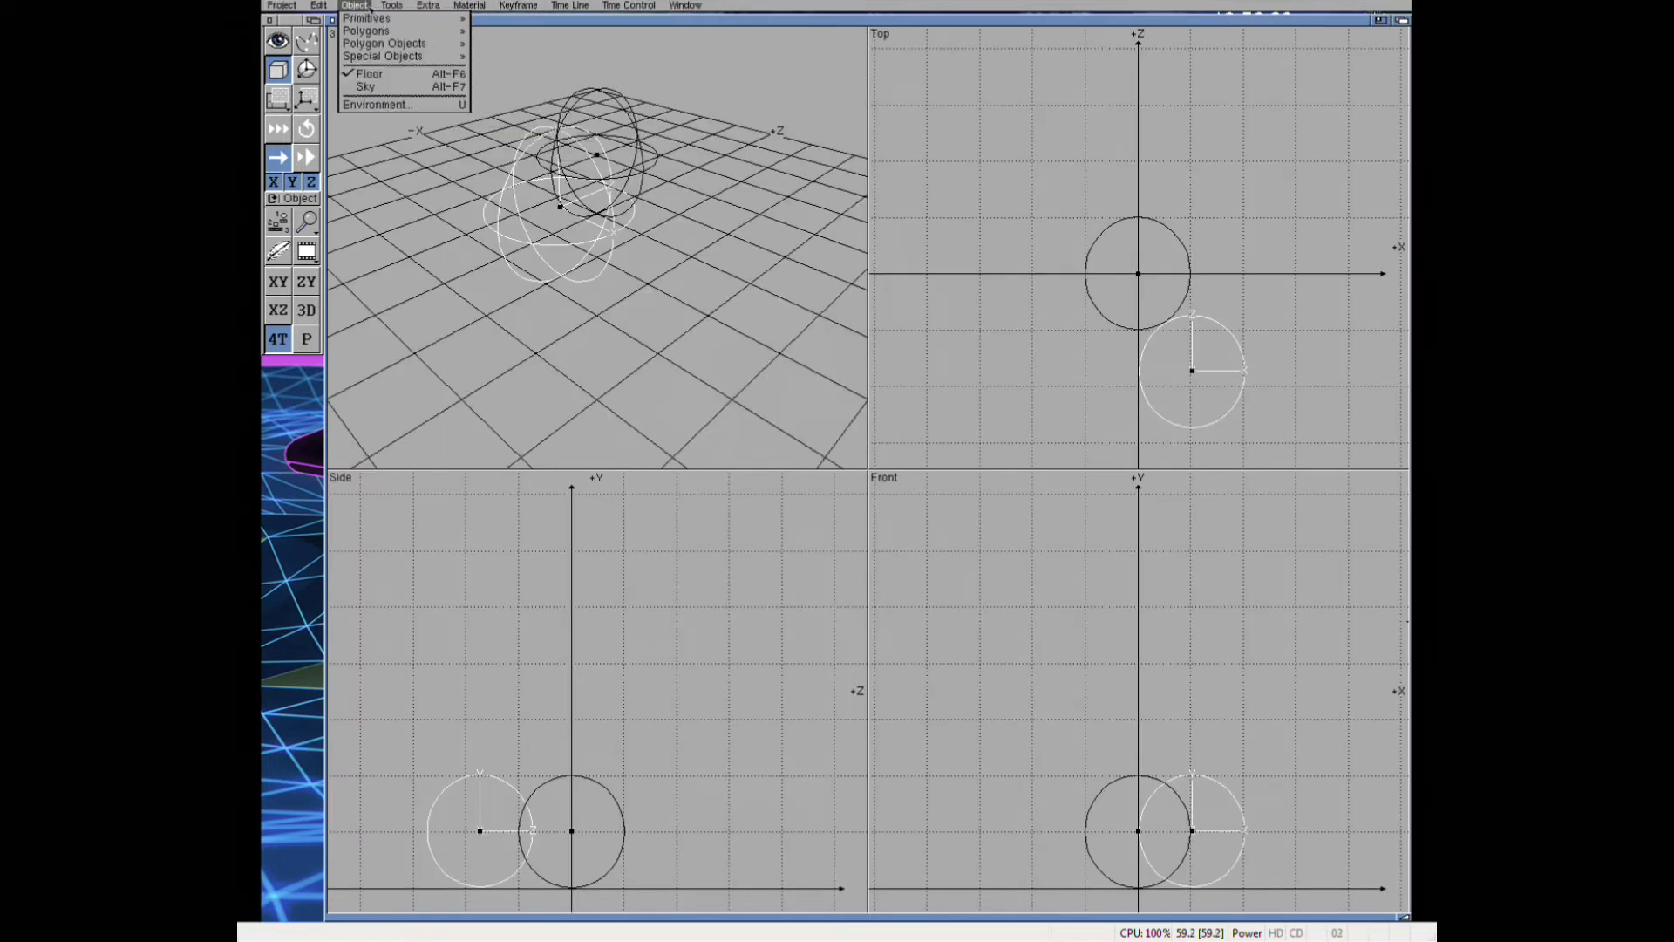
- Duplicate the Silver material for Sphere.1 and colour the copy lime green (49%, 74%, 5%)
click(509, 178)
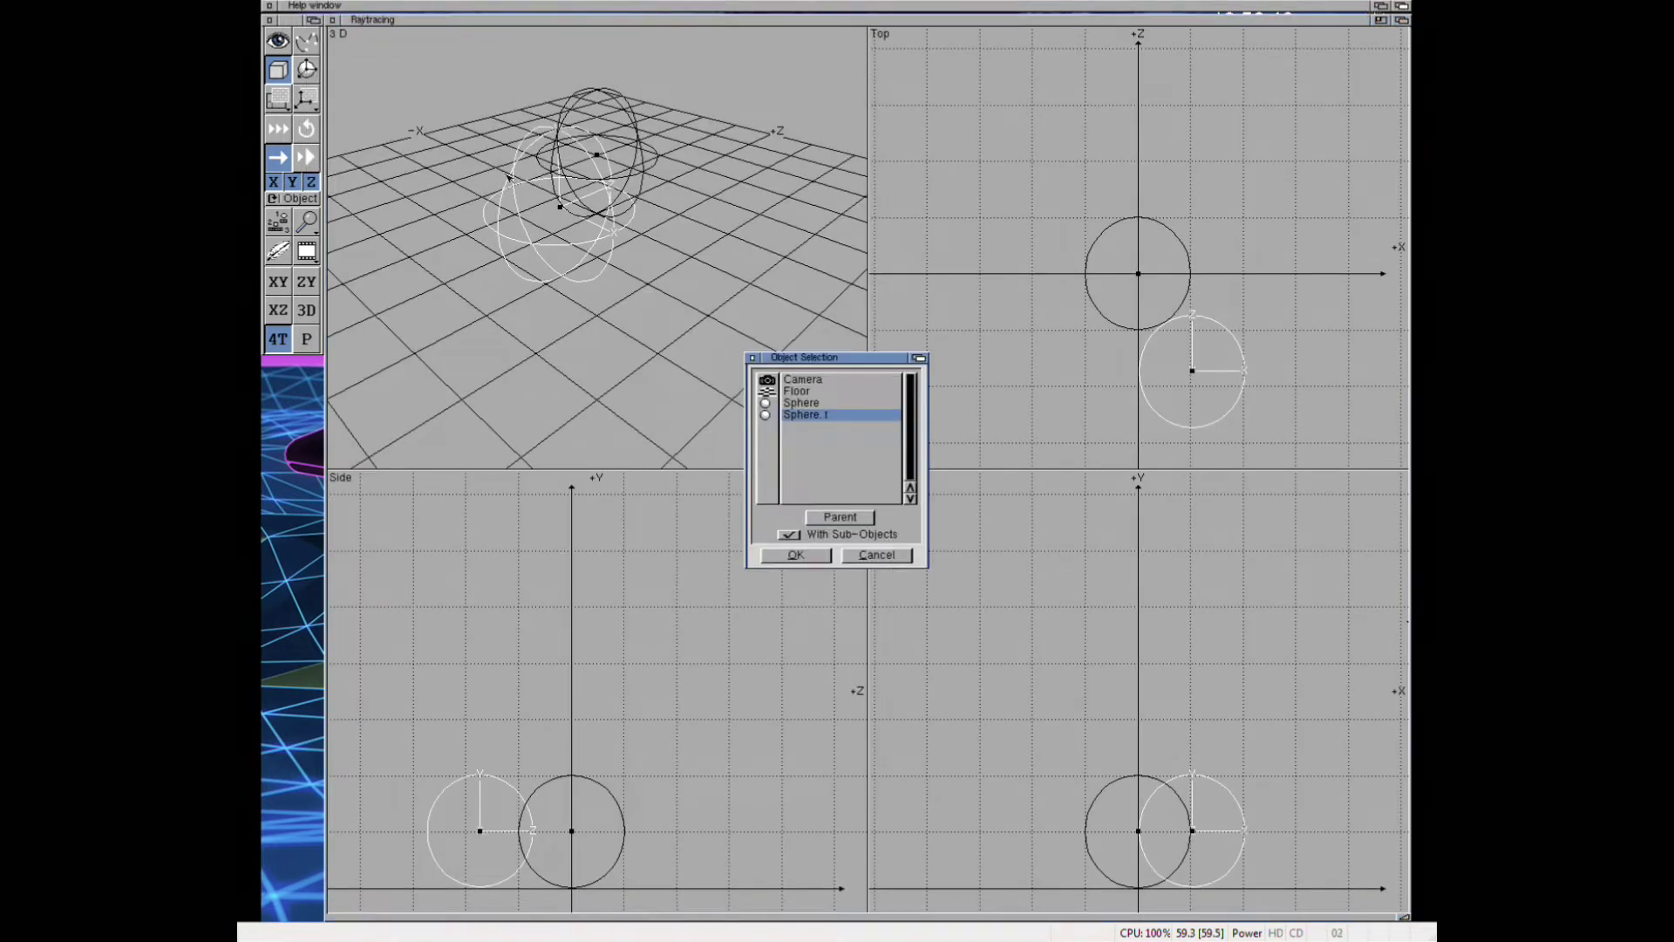
key(Return)
right_drag(357, 7, 414, 174)
double_click(773, 410)
right_drag(392, 6, 496, 116)
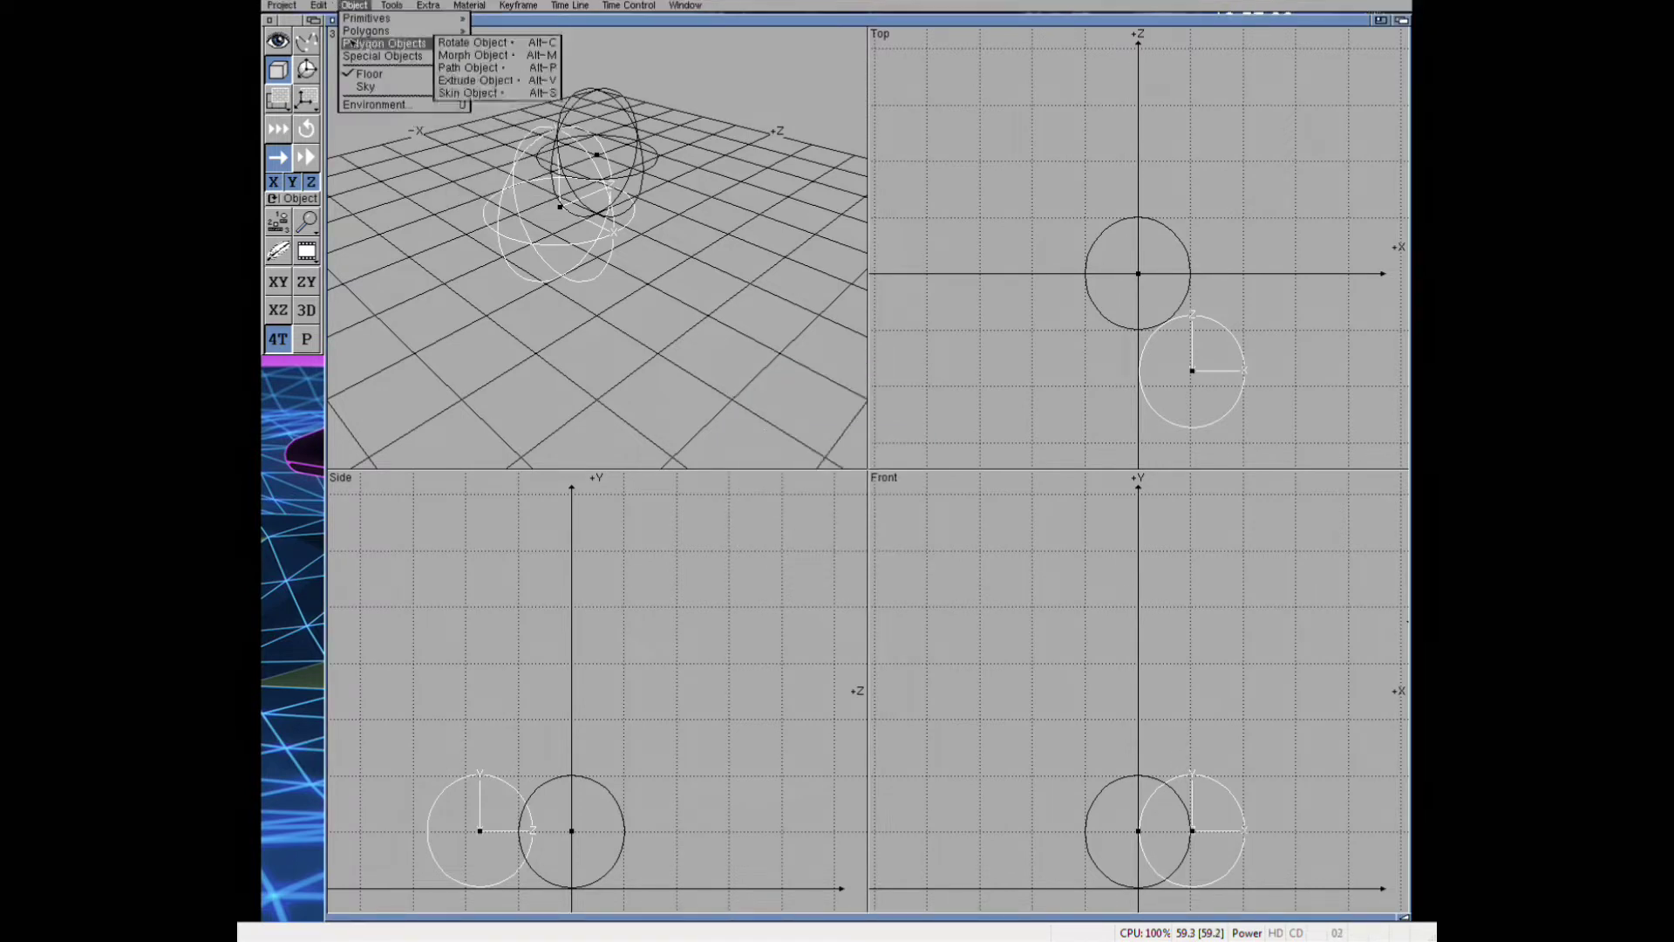
key(Return)
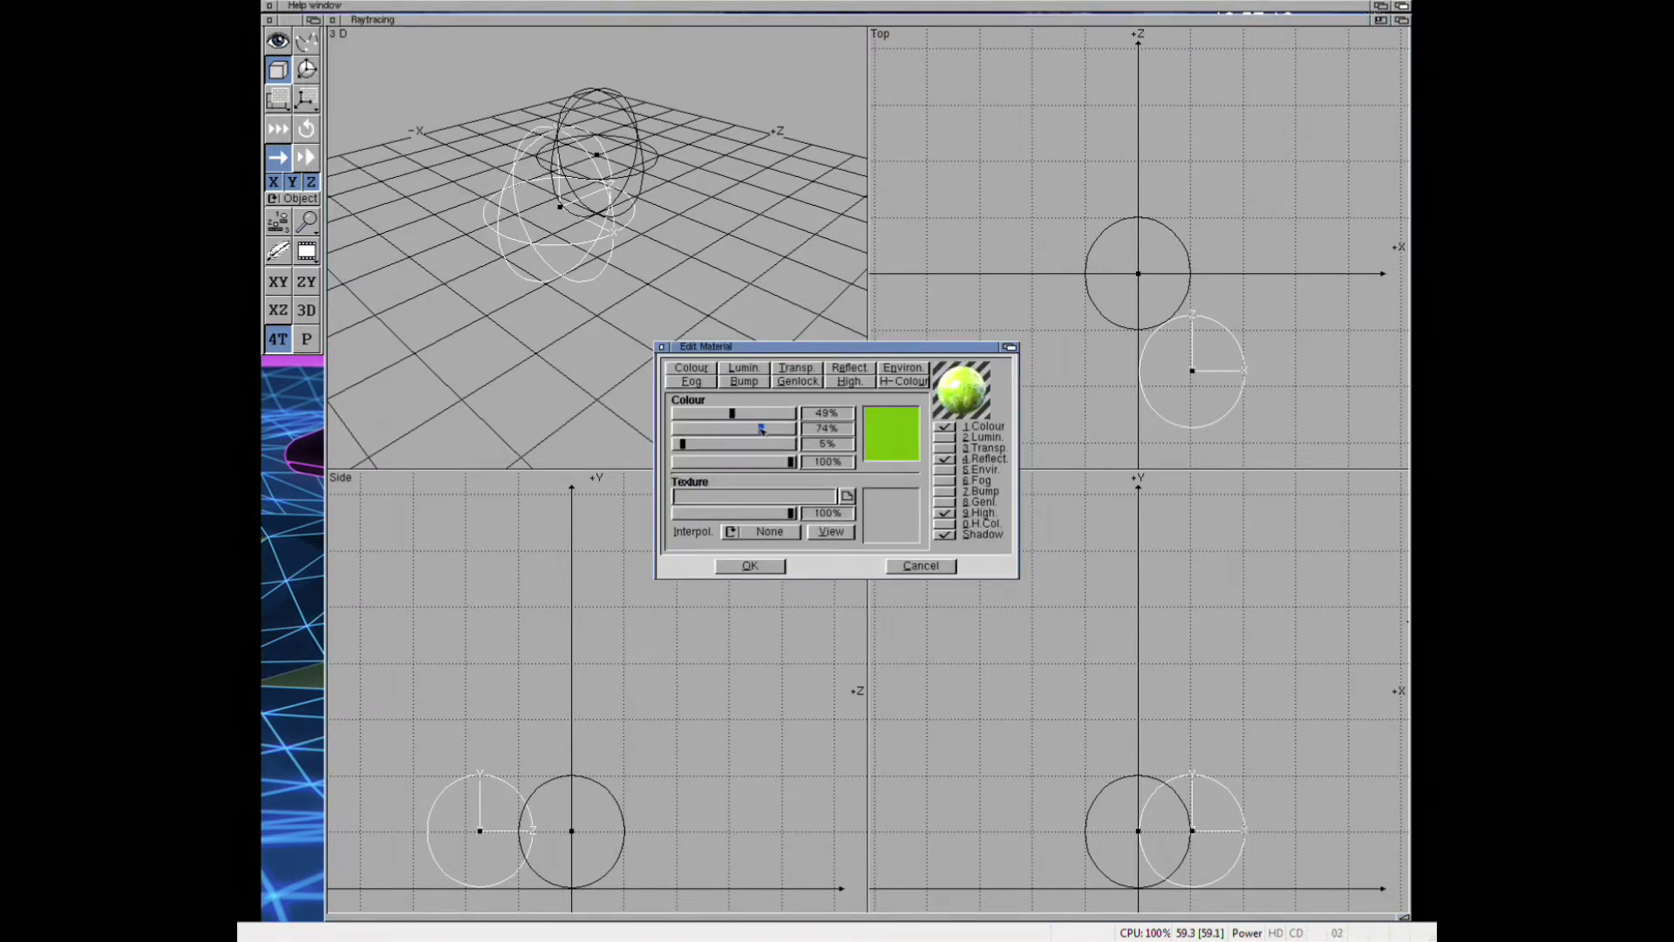
click(771, 566)
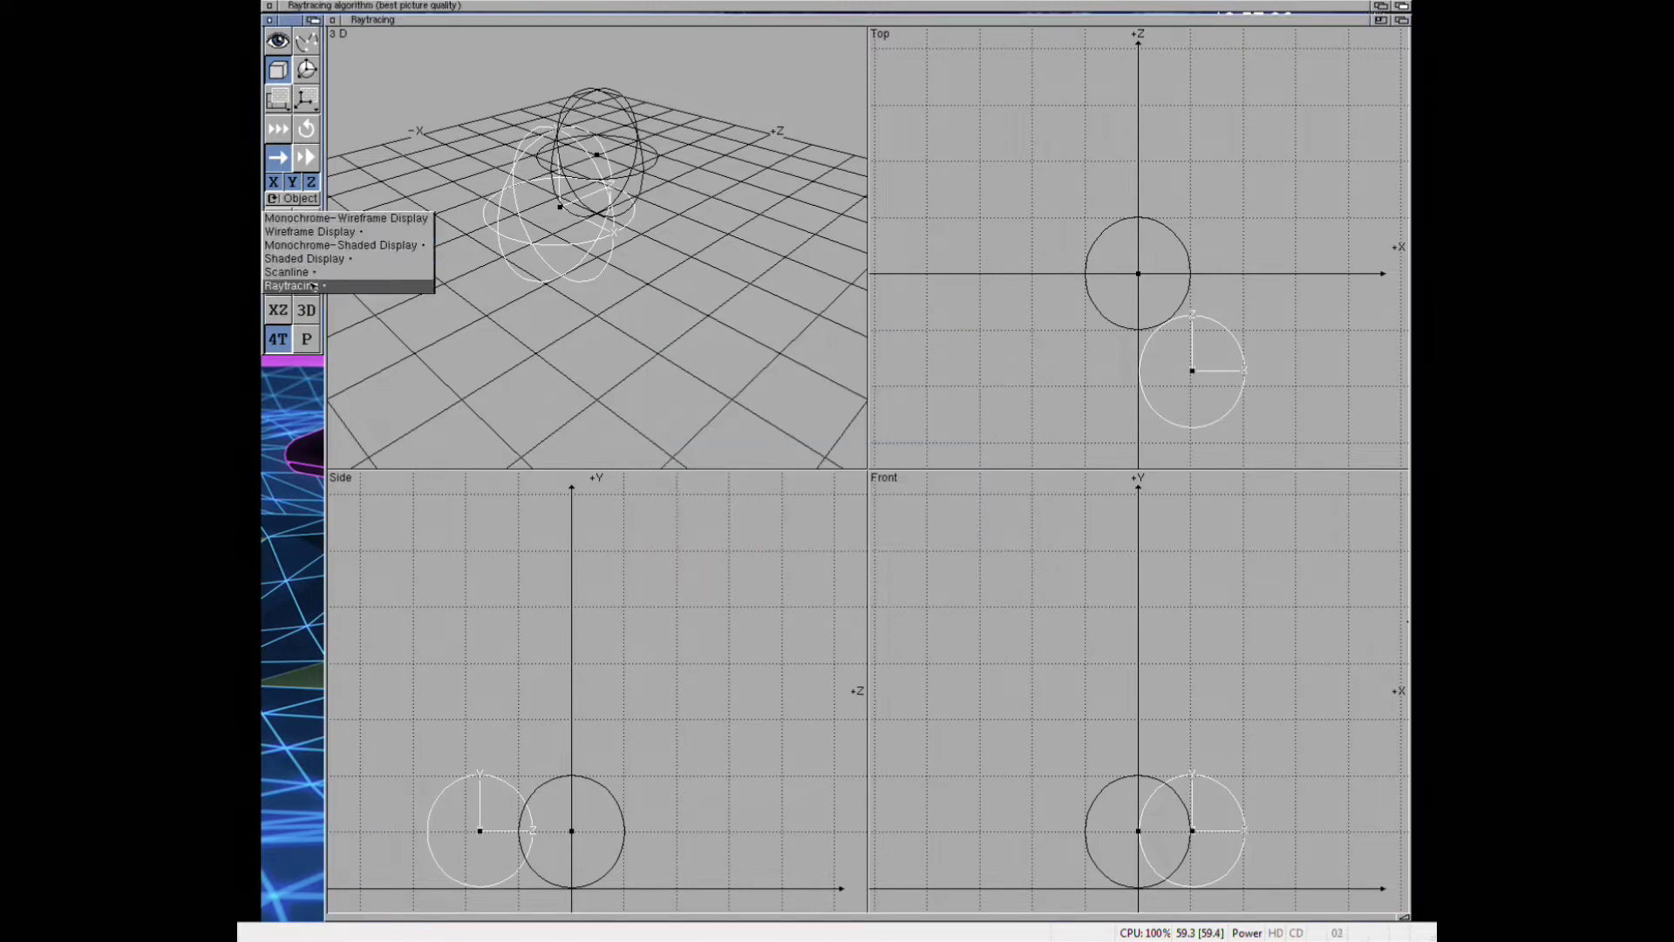
- Raytrace the green spheres, then review the Environment fog, sun, foreground and background settings unchanged
right_drag(367, 7, 349, 236)
click(986, 433)
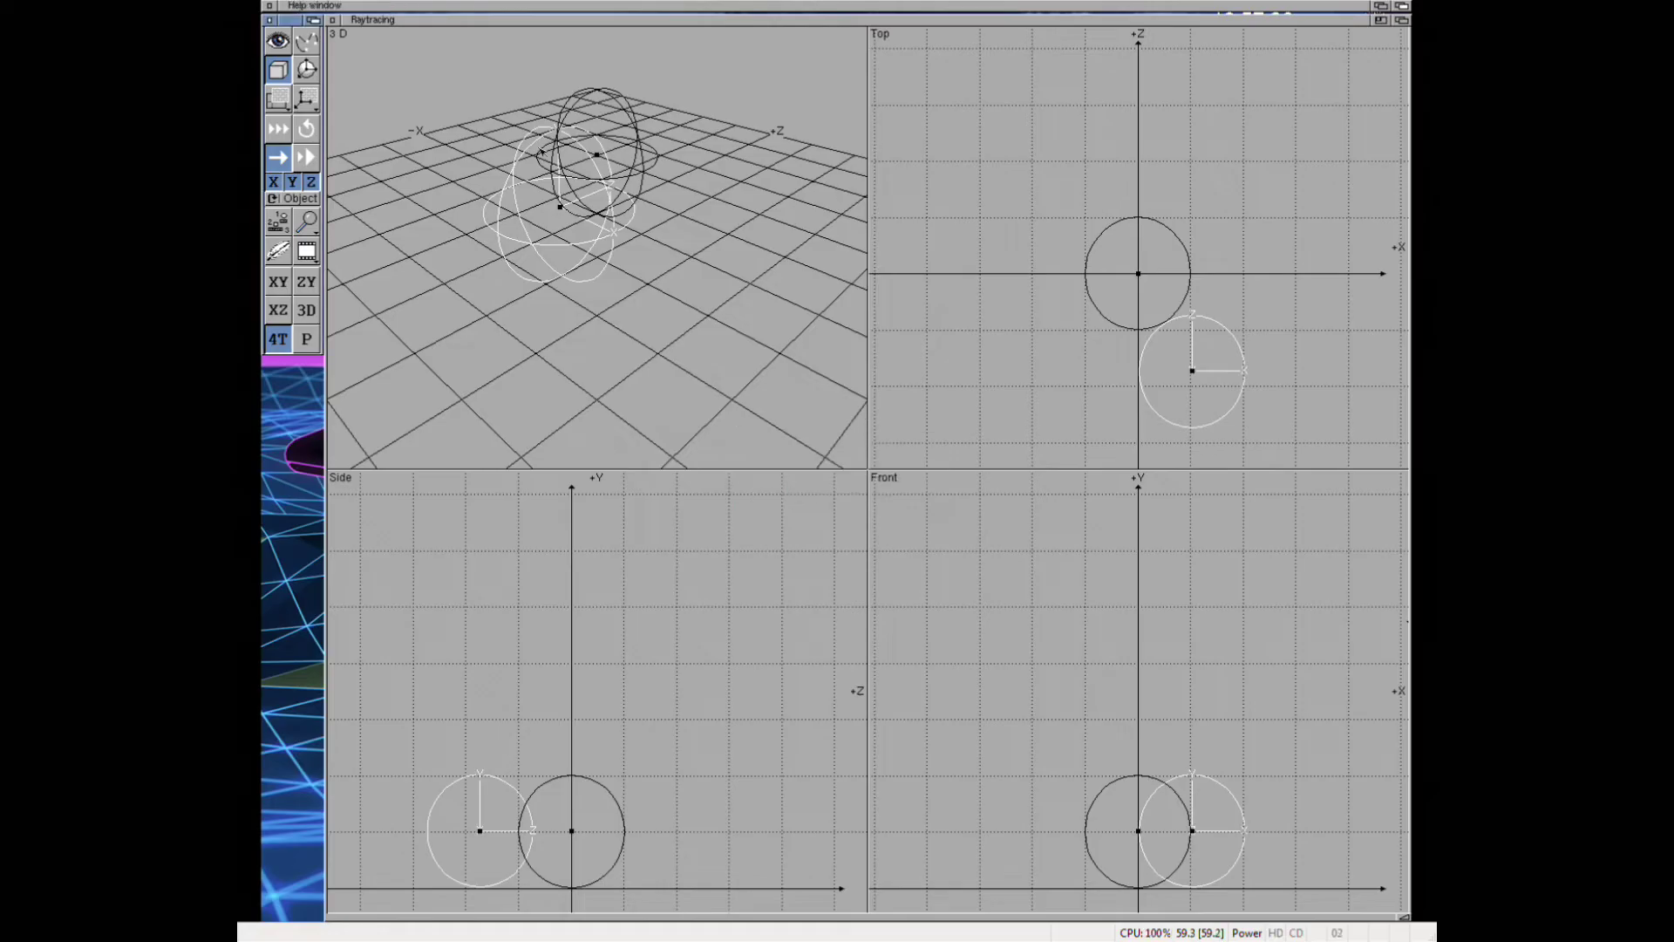
right_drag(354, 5, 381, 105)
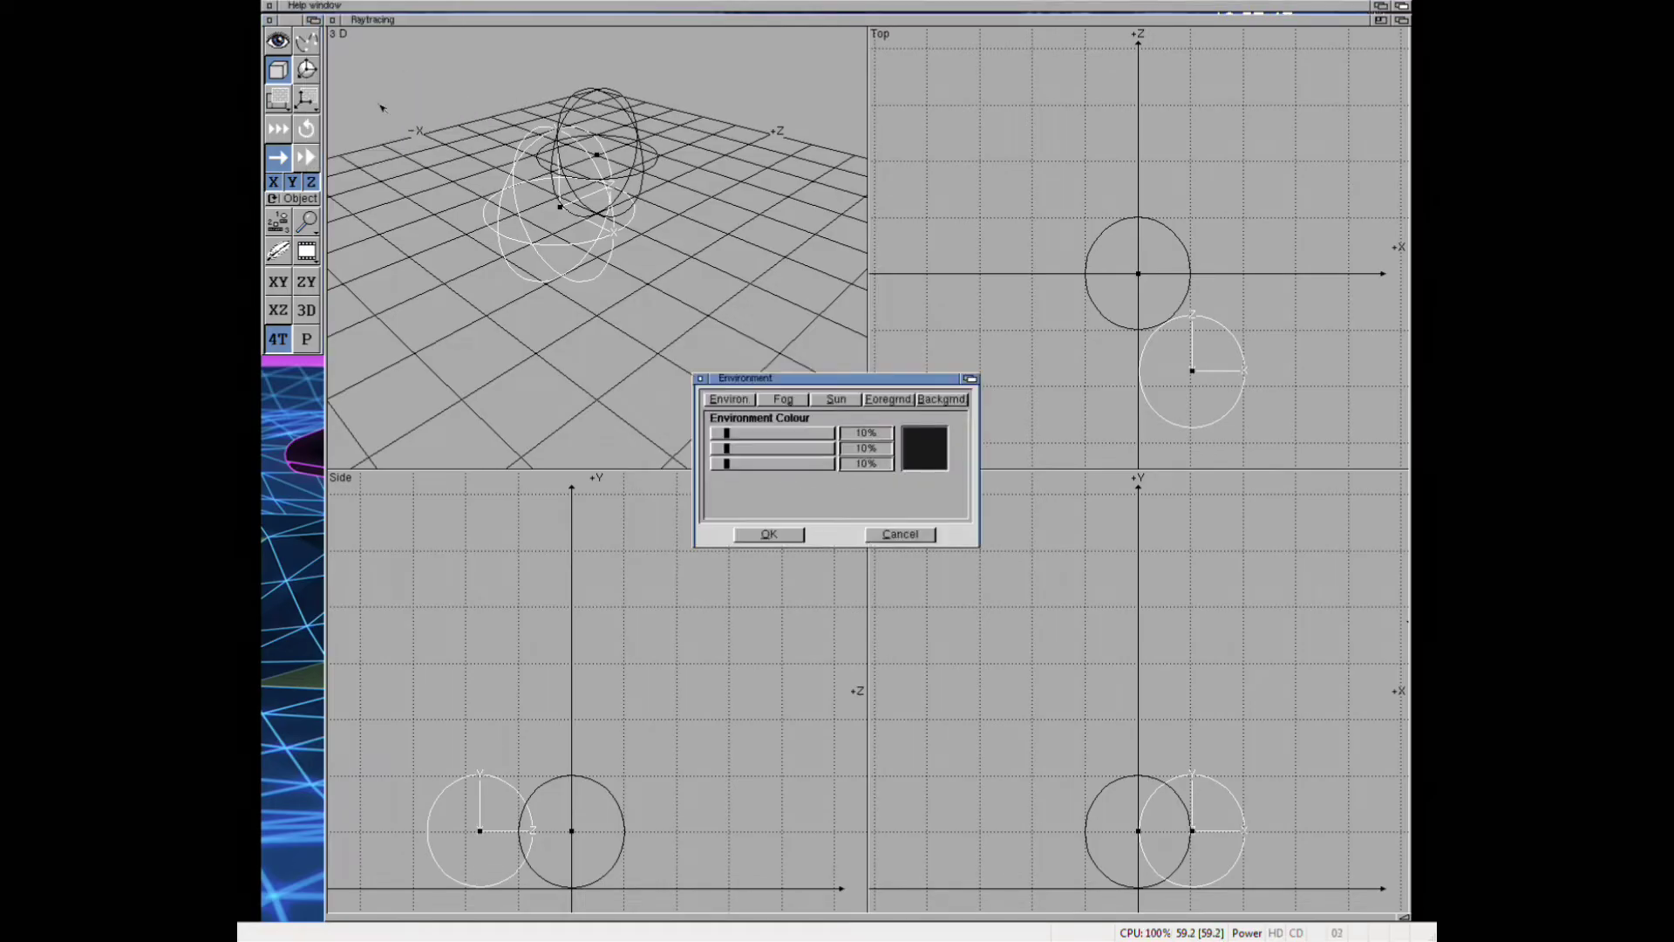
click(783, 398)
click(837, 399)
click(888, 399)
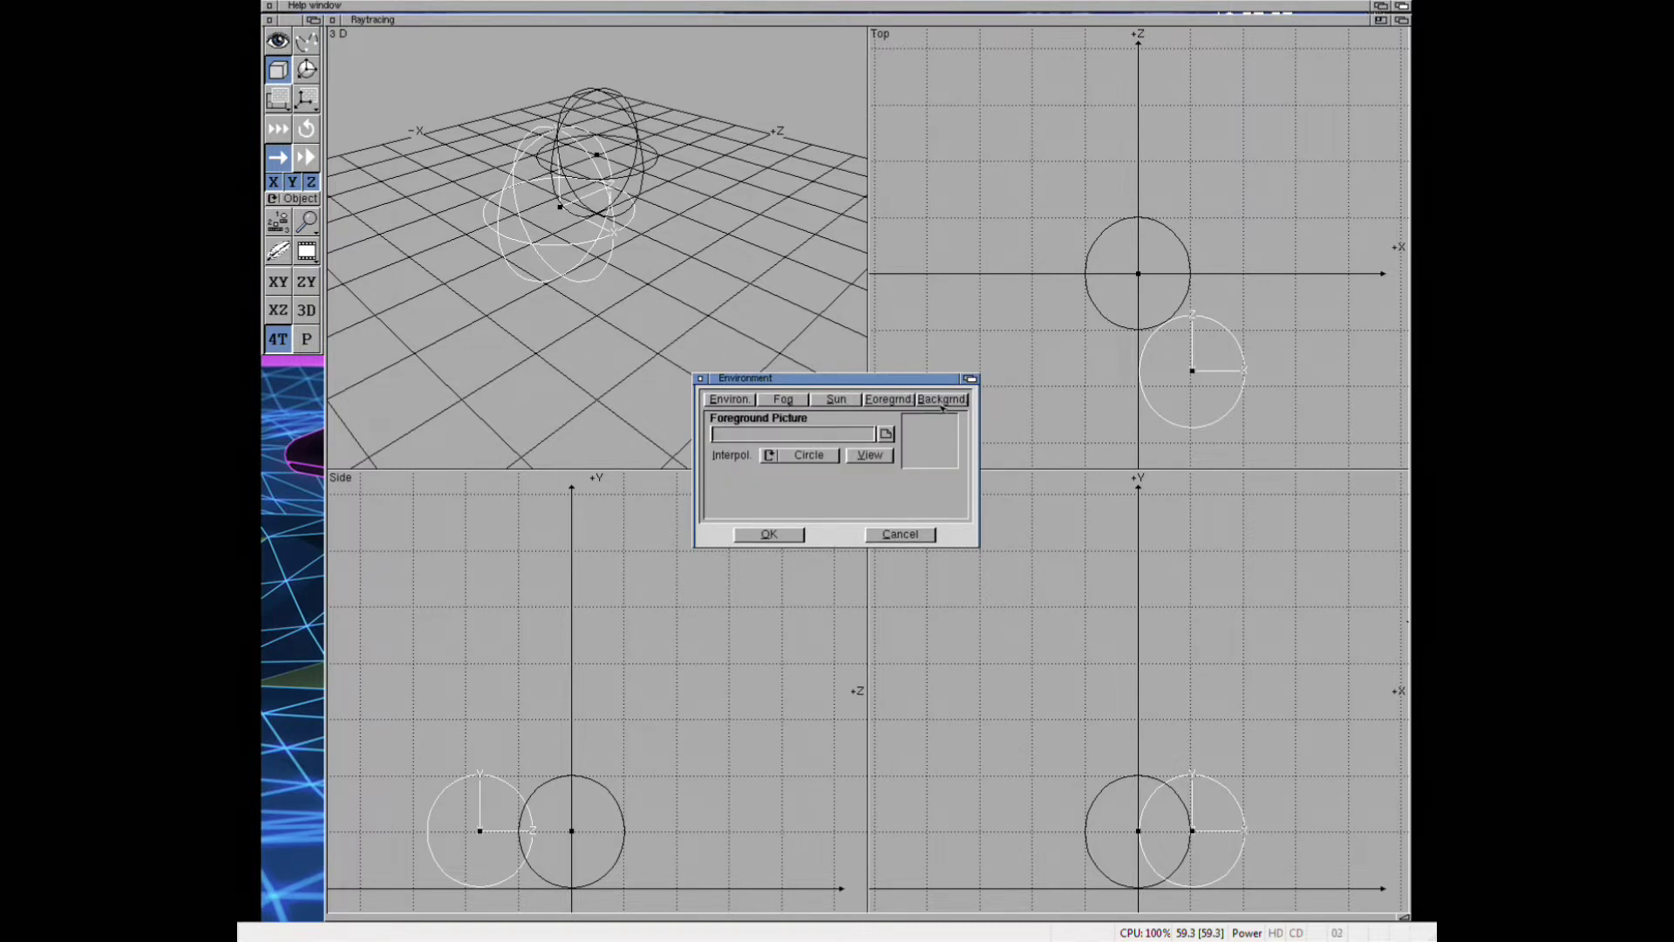
click(942, 399)
click(900, 533)
- Bring up the material selection to choose a material to edit
right_drag(321, 3, 328, 4)
mouse_move(358, 128)
right_down()
mouse_move(365, 169)
mouse_move(364, 125)
right_up()
click(786, 546)
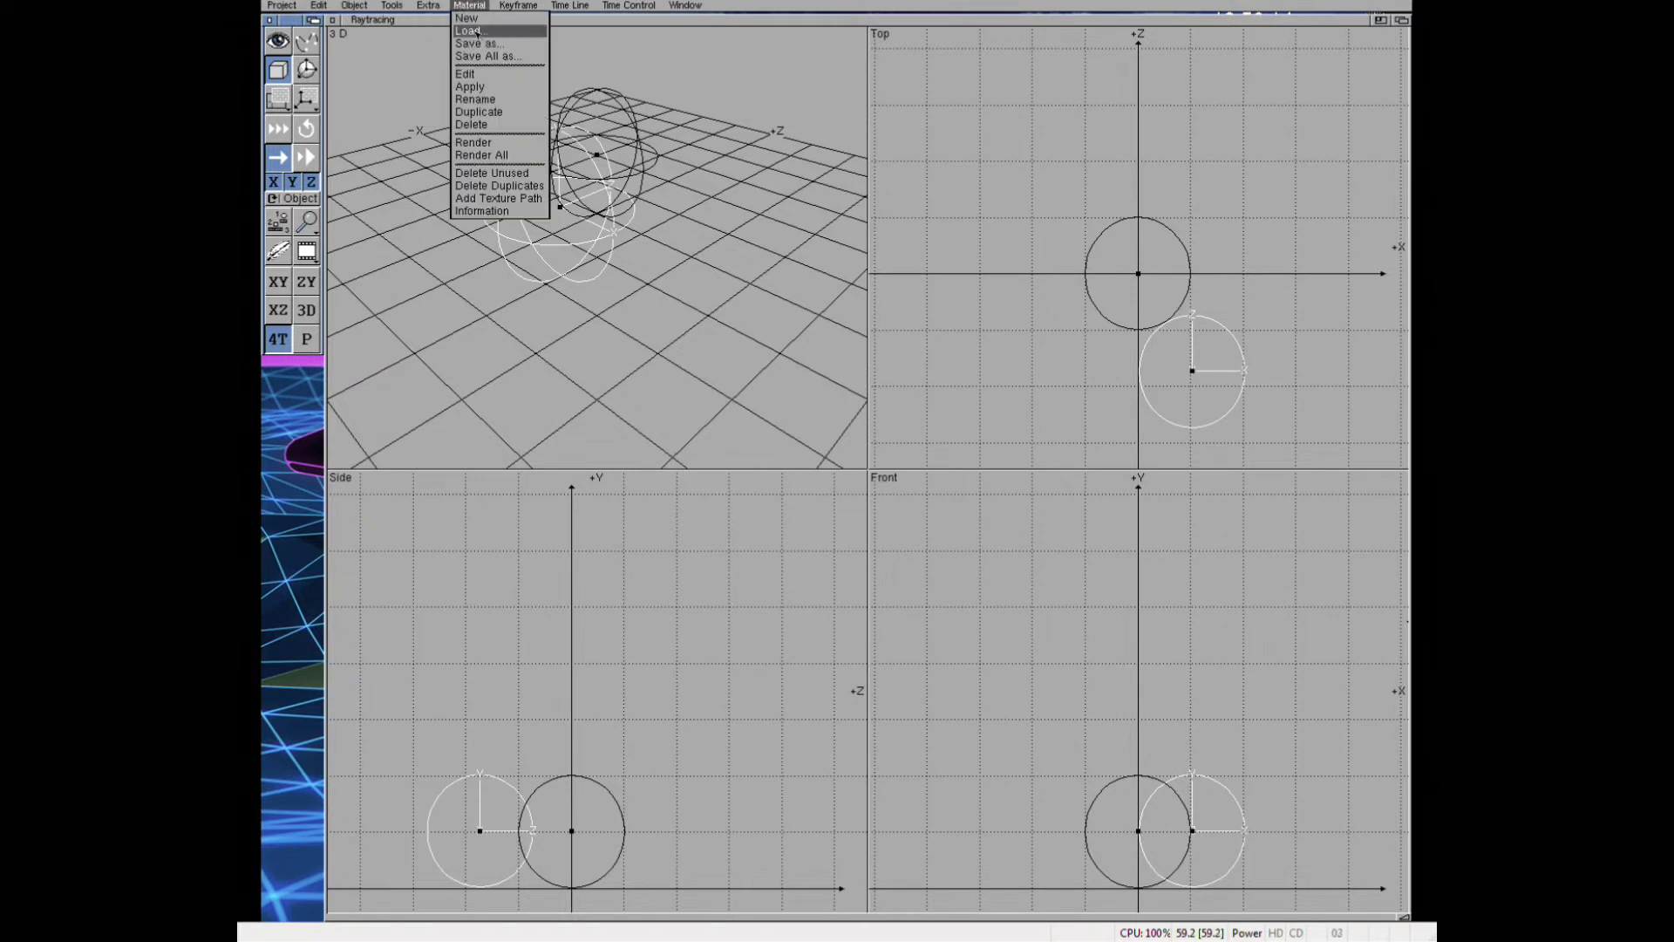
- Pick the second Silver material from Material Selection and tint it dark blue
right_drag(523, 4, 506, 52)
right_drag(713, 307, 333, 10)
right_drag(353, 129, 353, 128)
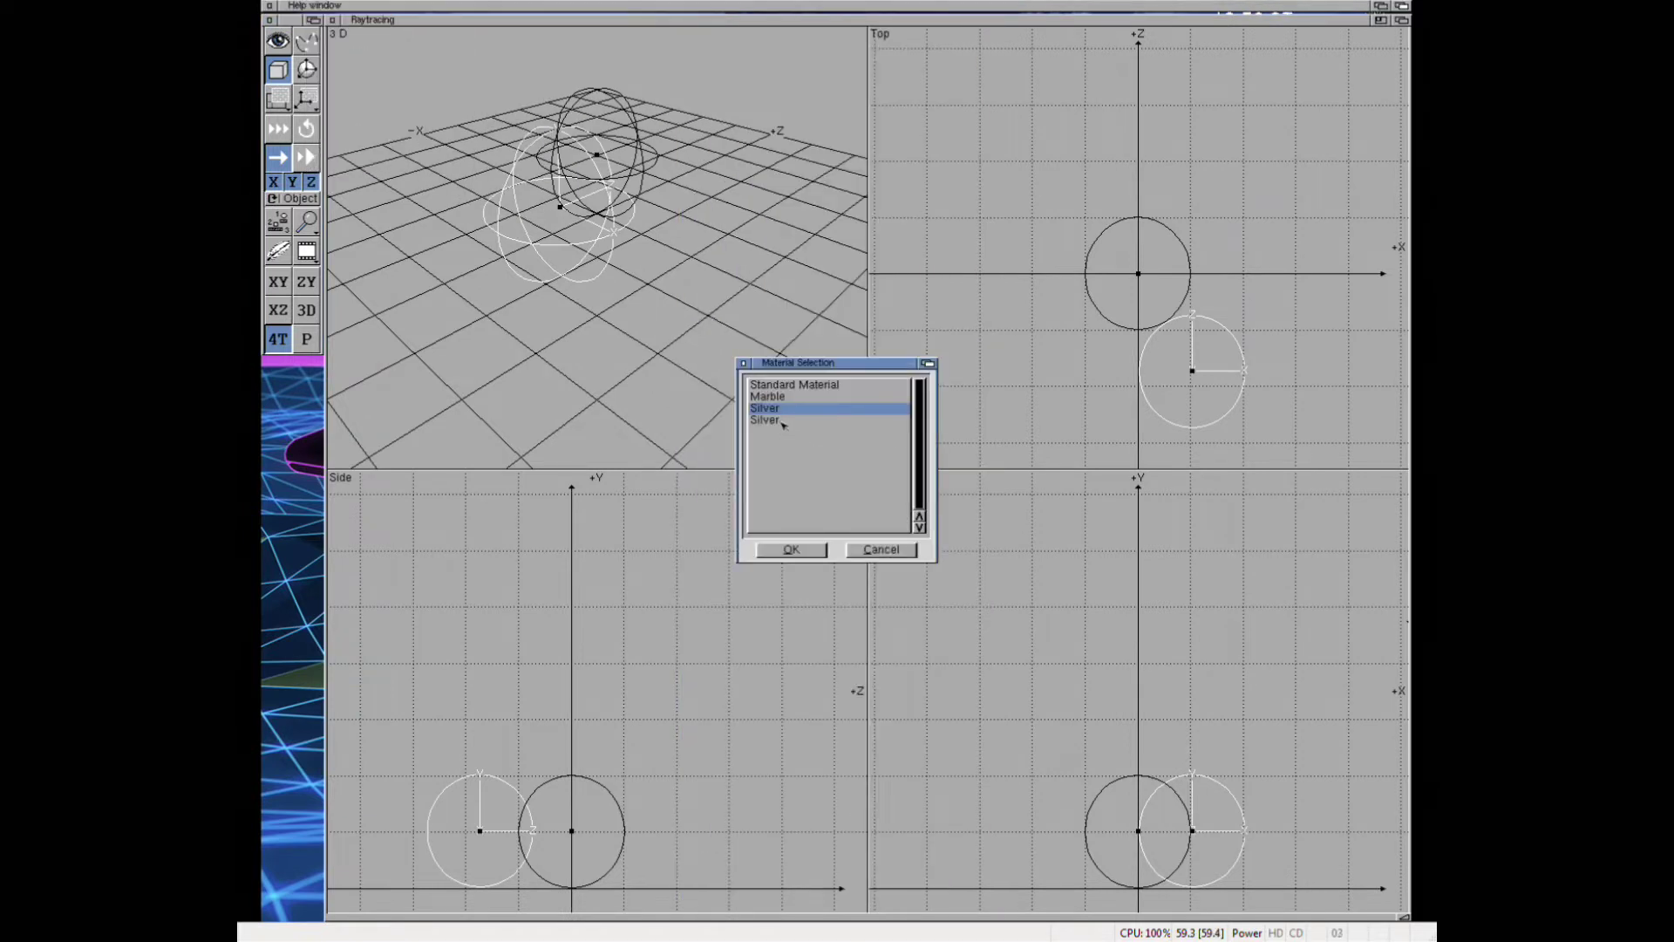
click(786, 546)
right_drag(786, 545, 349, 135)
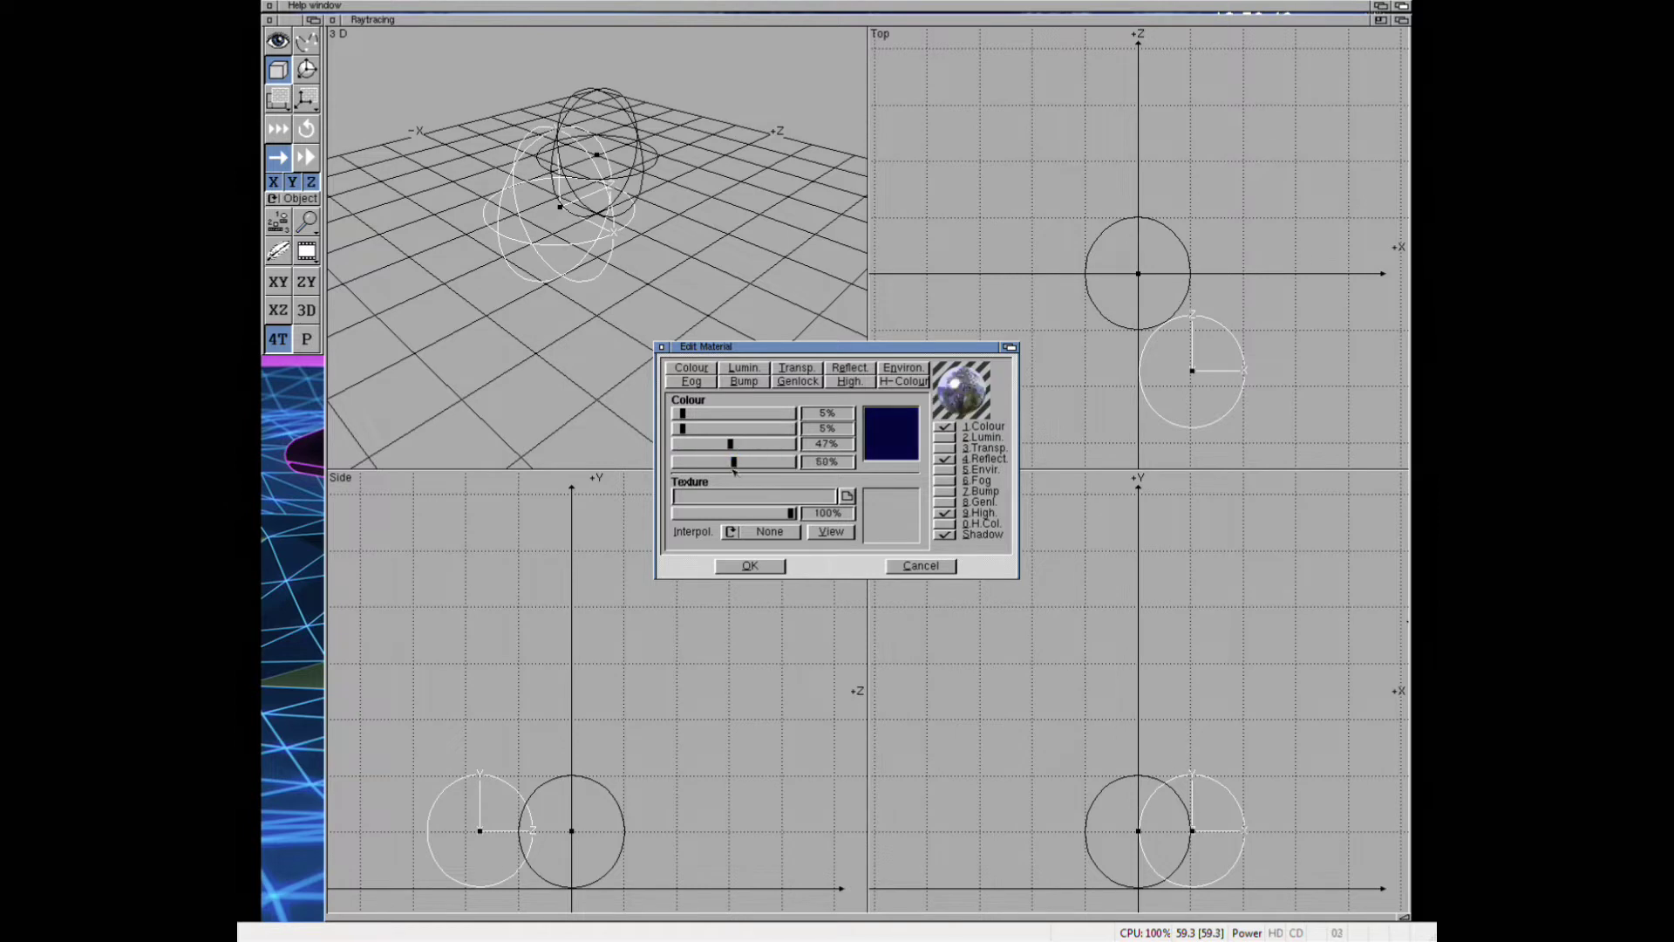
click(750, 565)
- Raytrace the blue and green spheres, then paste a third sphere left of them
right_drag(467, 82, 349, 260)
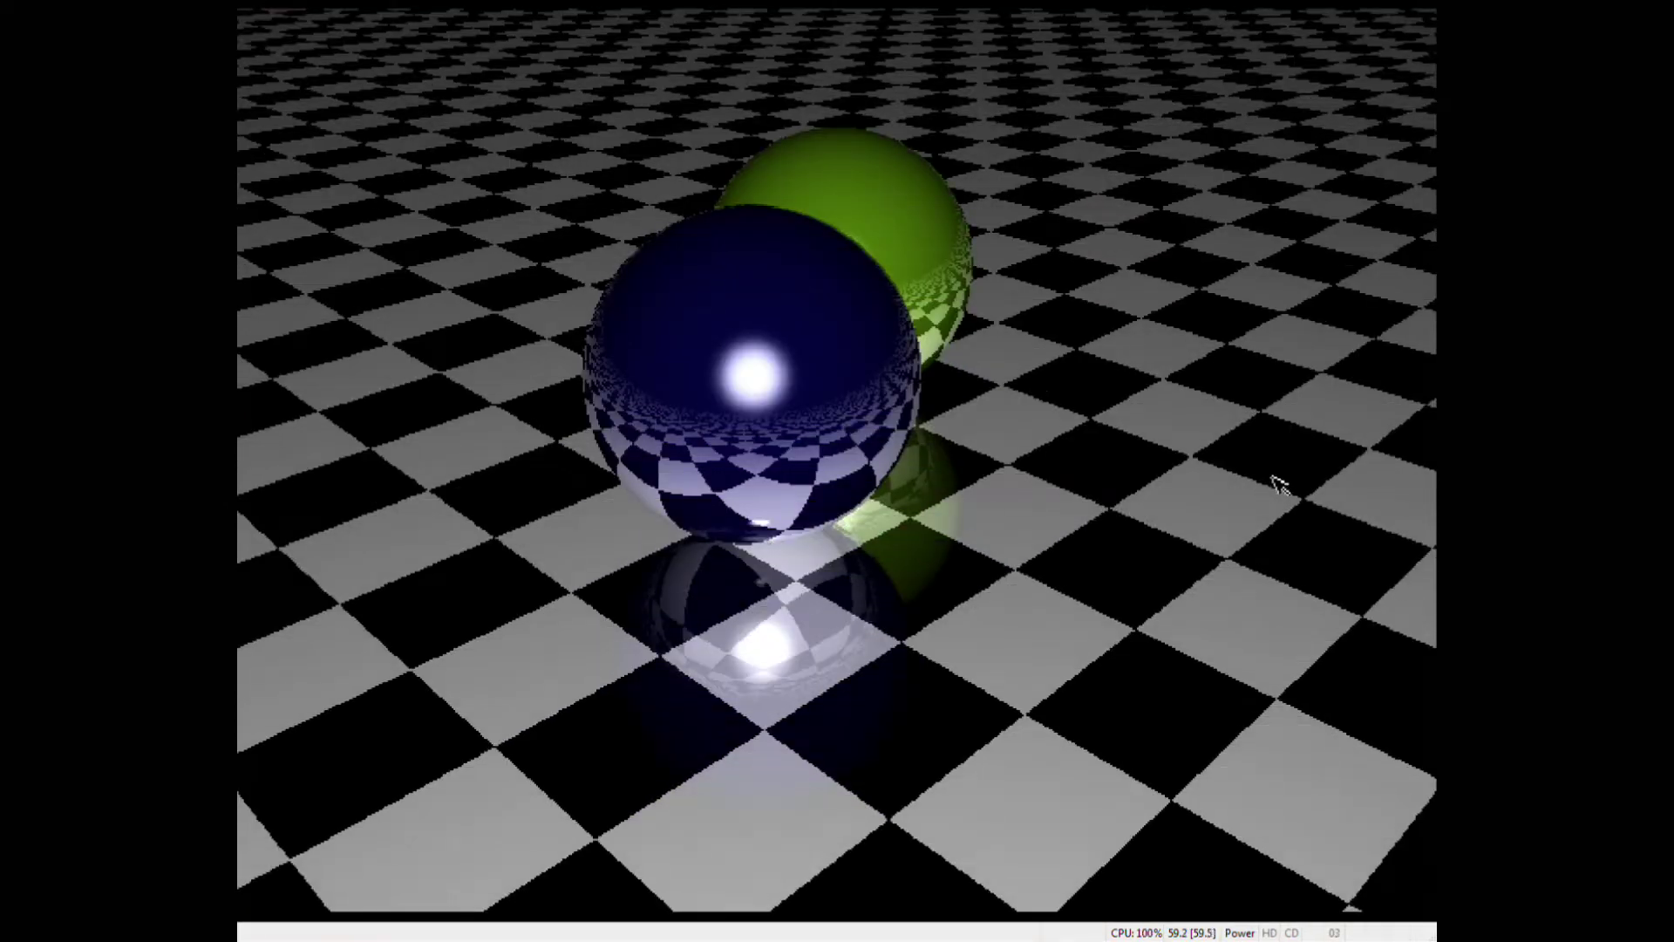
click(1279, 485)
click(818, 507)
mouse_move(366, 7)
right_down()
mouse_move(328, 54)
mouse_move(386, 90)
right_up()
drag(1217, 399, 1111, 399)
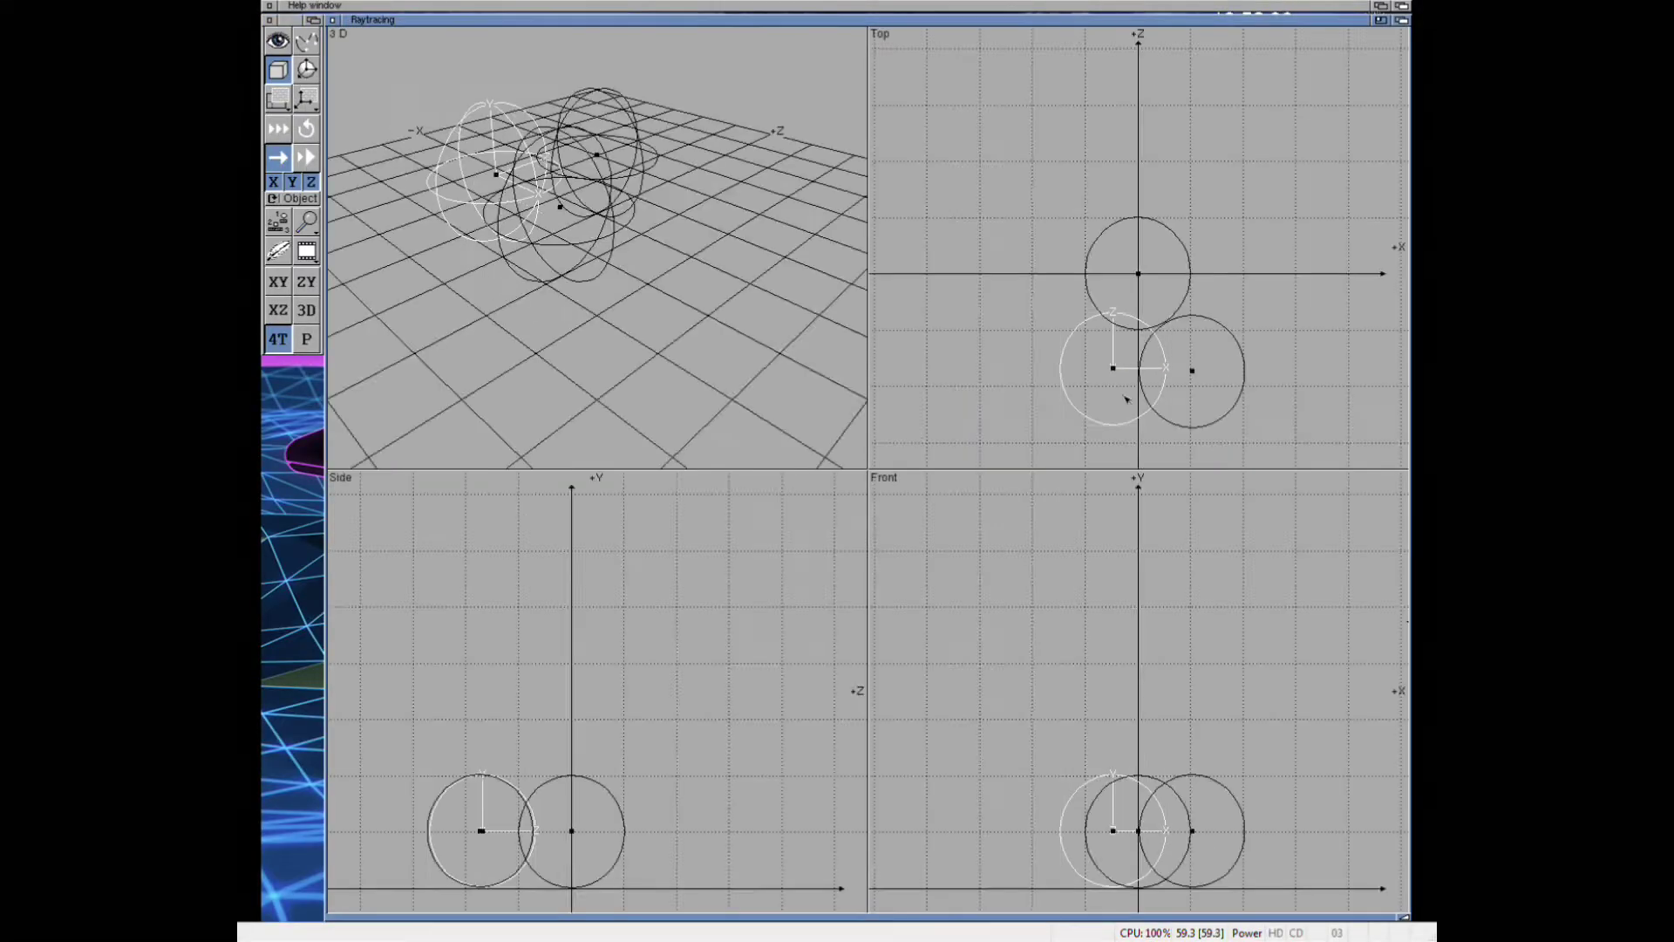
- Copy the sphere and drag pasted copies into the back and front rows of the base
right_drag(1106, 398, 349, 96)
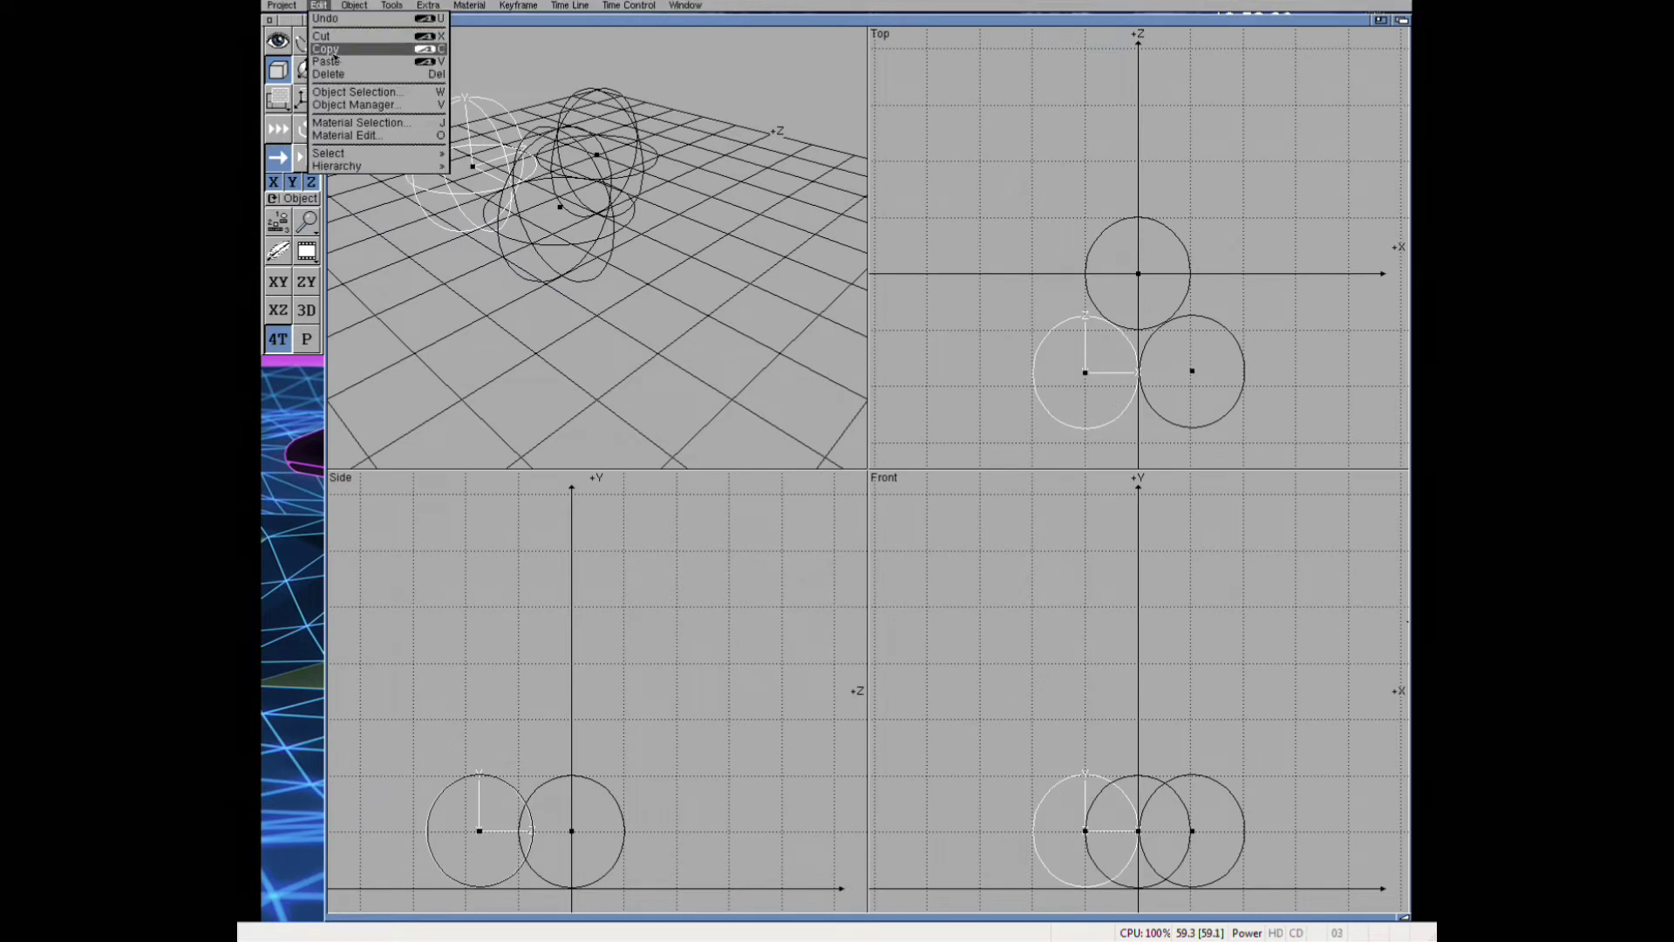
mouse_move(1241, 426)
mouse_down()
mouse_move(1247, 282)
mouse_move(1138, 276)
mouse_up()
drag(1122, 286, 1108, 292)
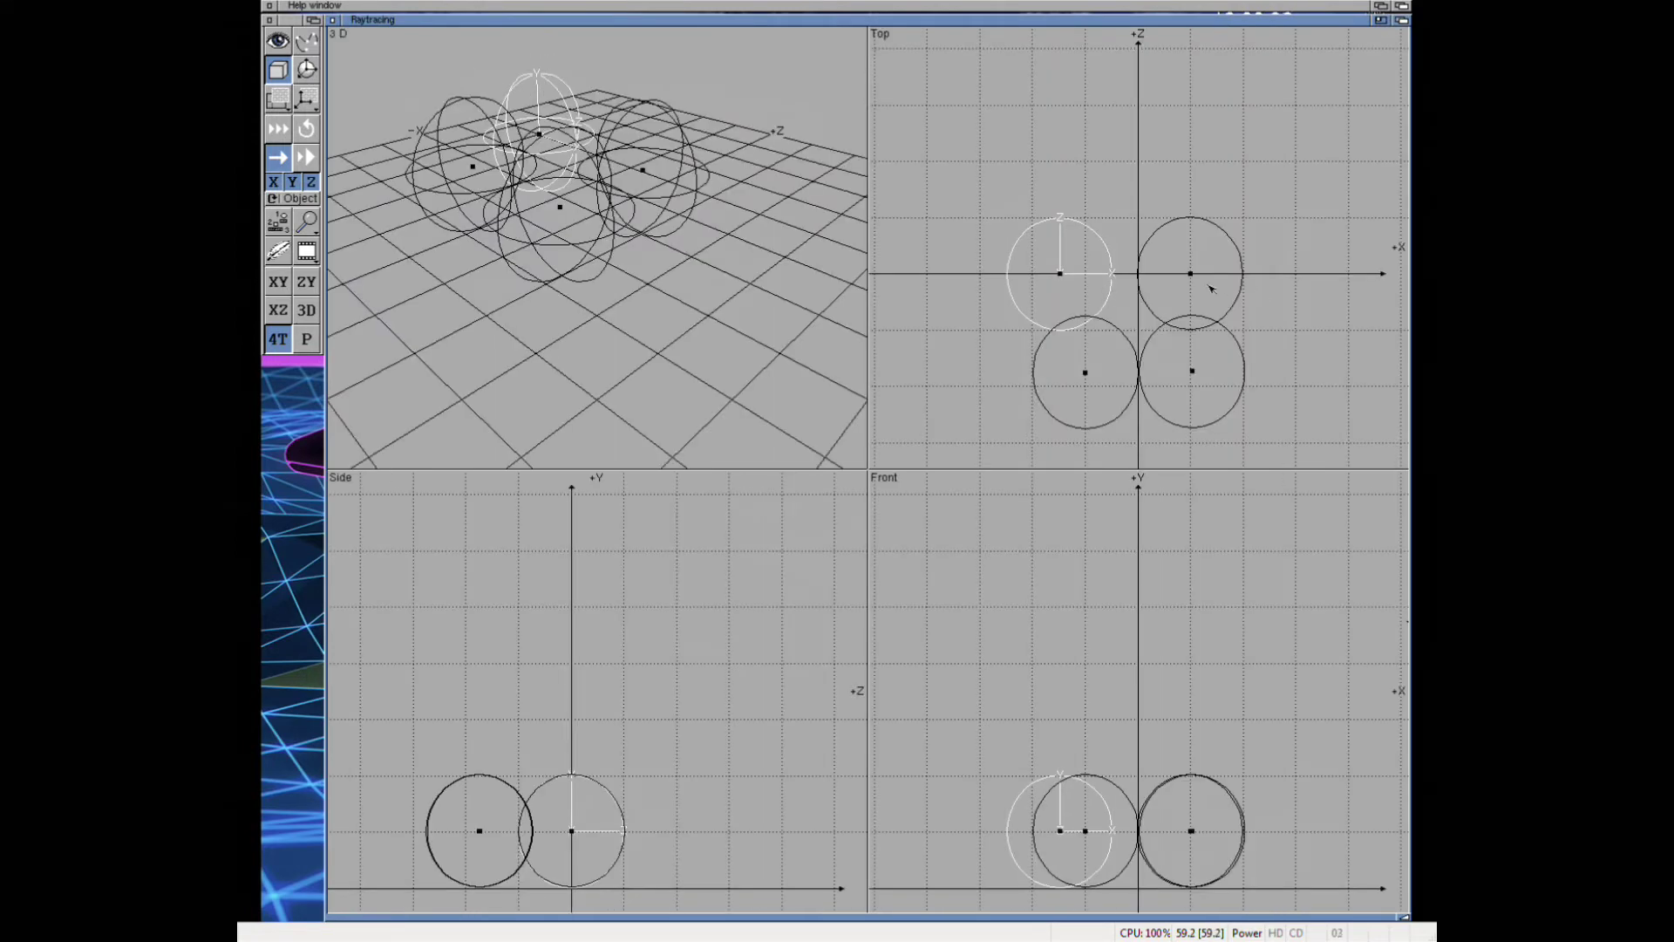
mouse_move(1106, 390)
mouse_down()
mouse_move(1119, 383)
mouse_move(1104, 403)
mouse_up()
drag(1196, 380, 1256, 384)
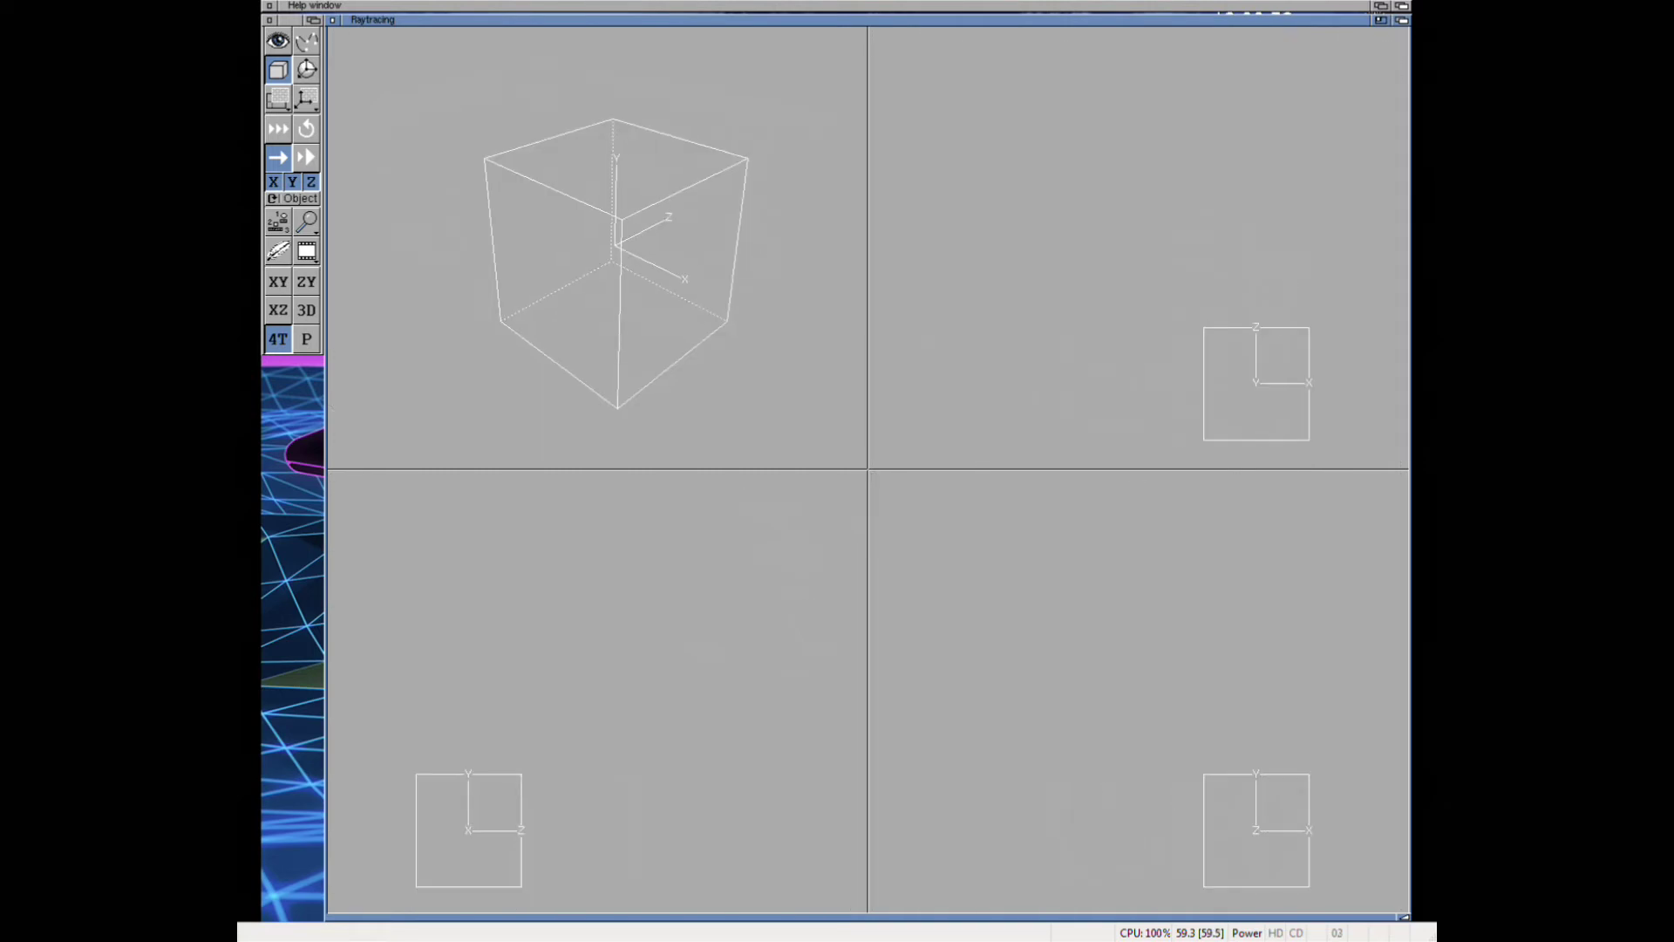
click(1131, 412)
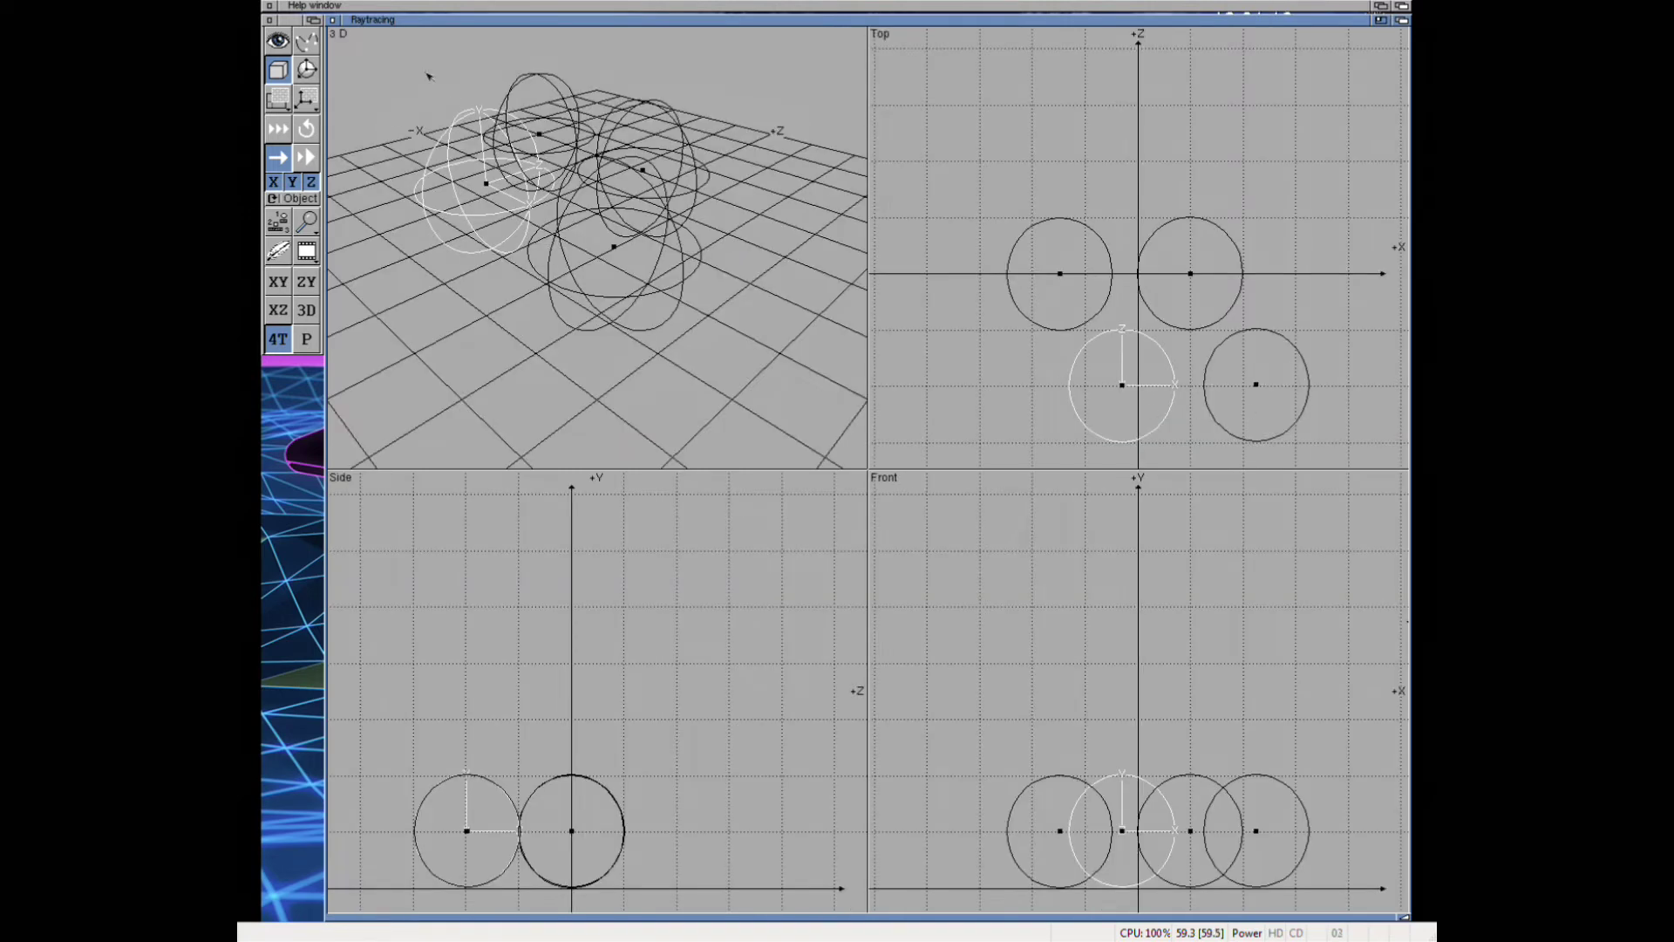
- Paste more sphere copies to complete the six-sphere triangular base, then raytrace the scene
right_drag(427, 75, 375, 78)
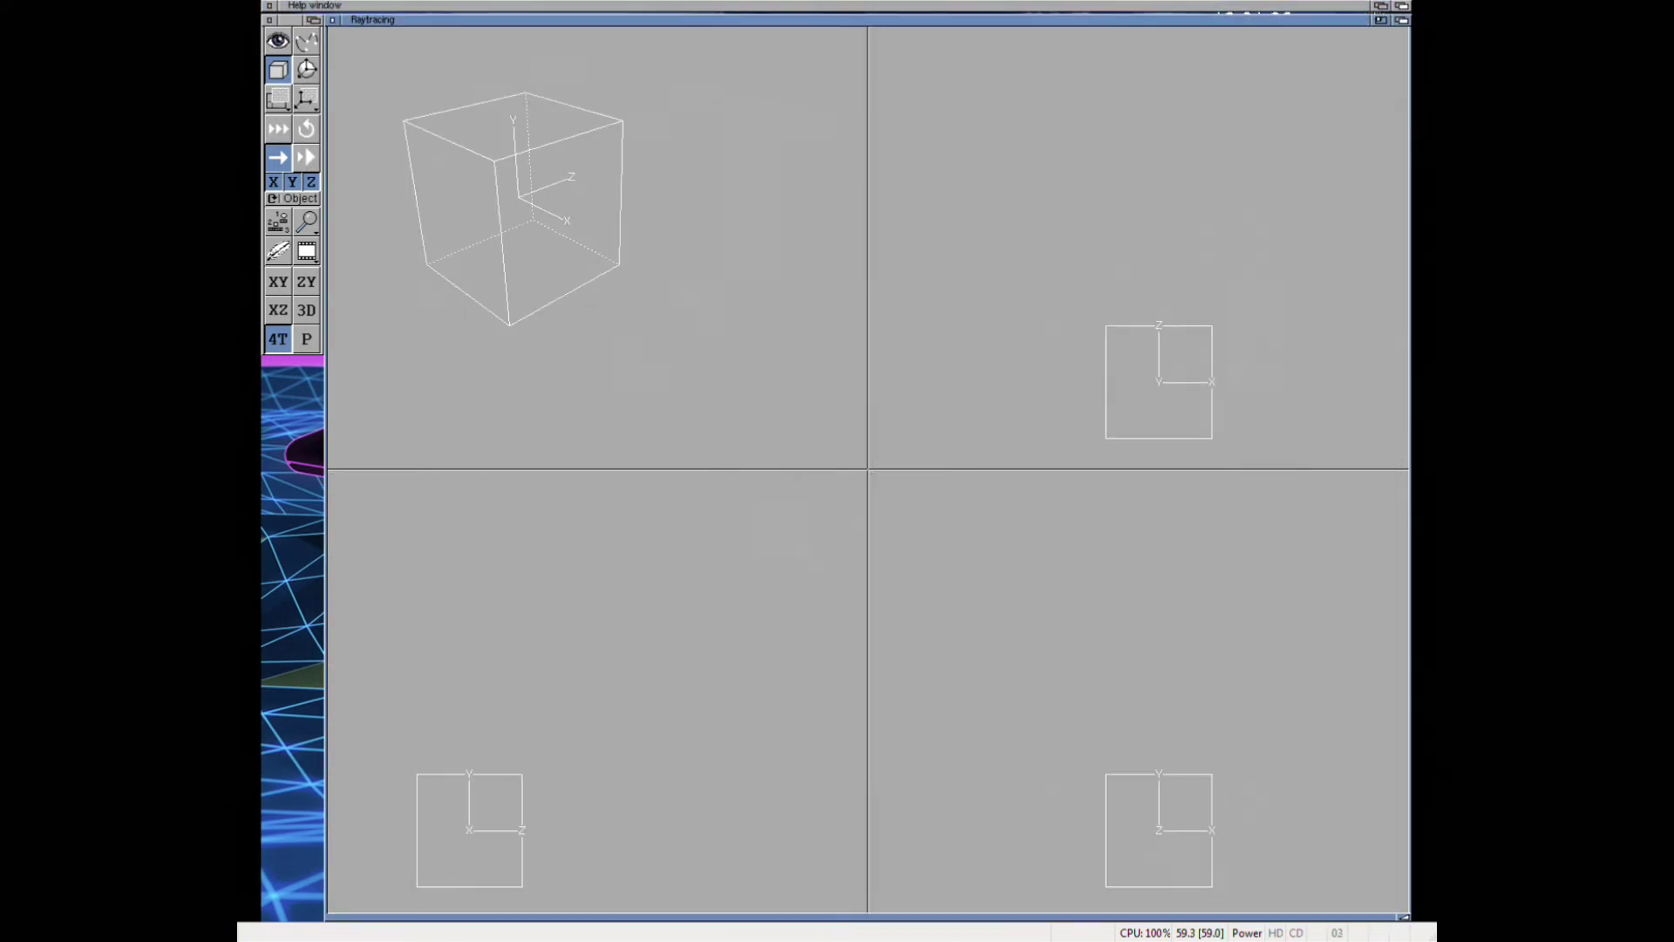
drag(1193, 402, 1028, 392)
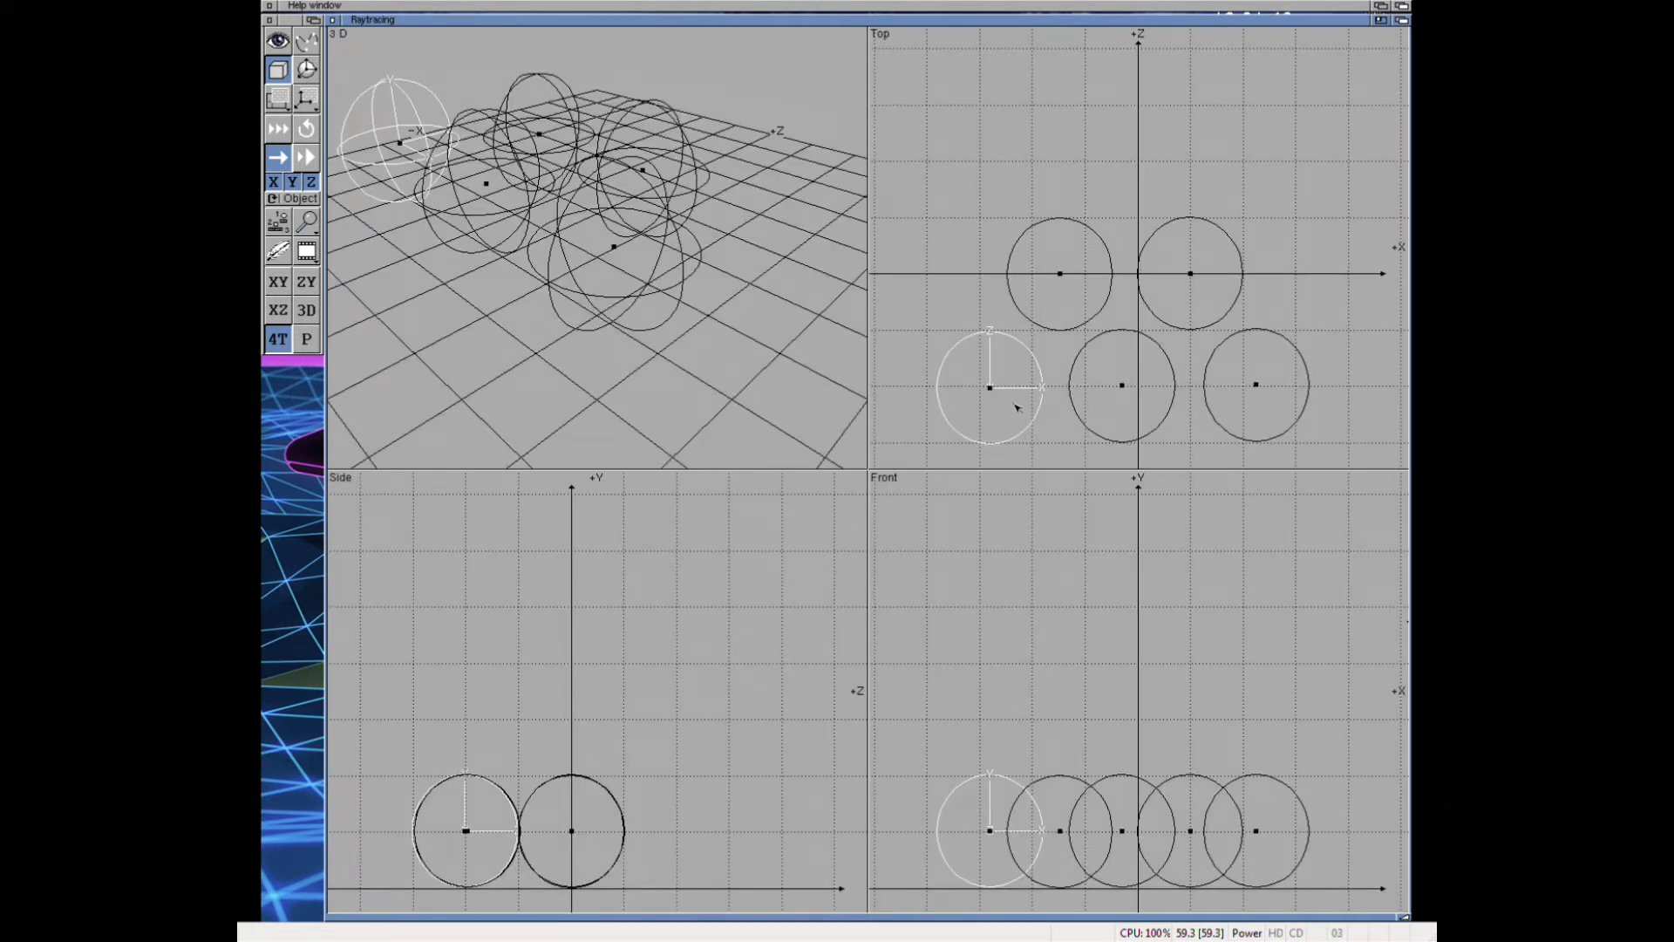
right_drag(307, 19, 366, 69)
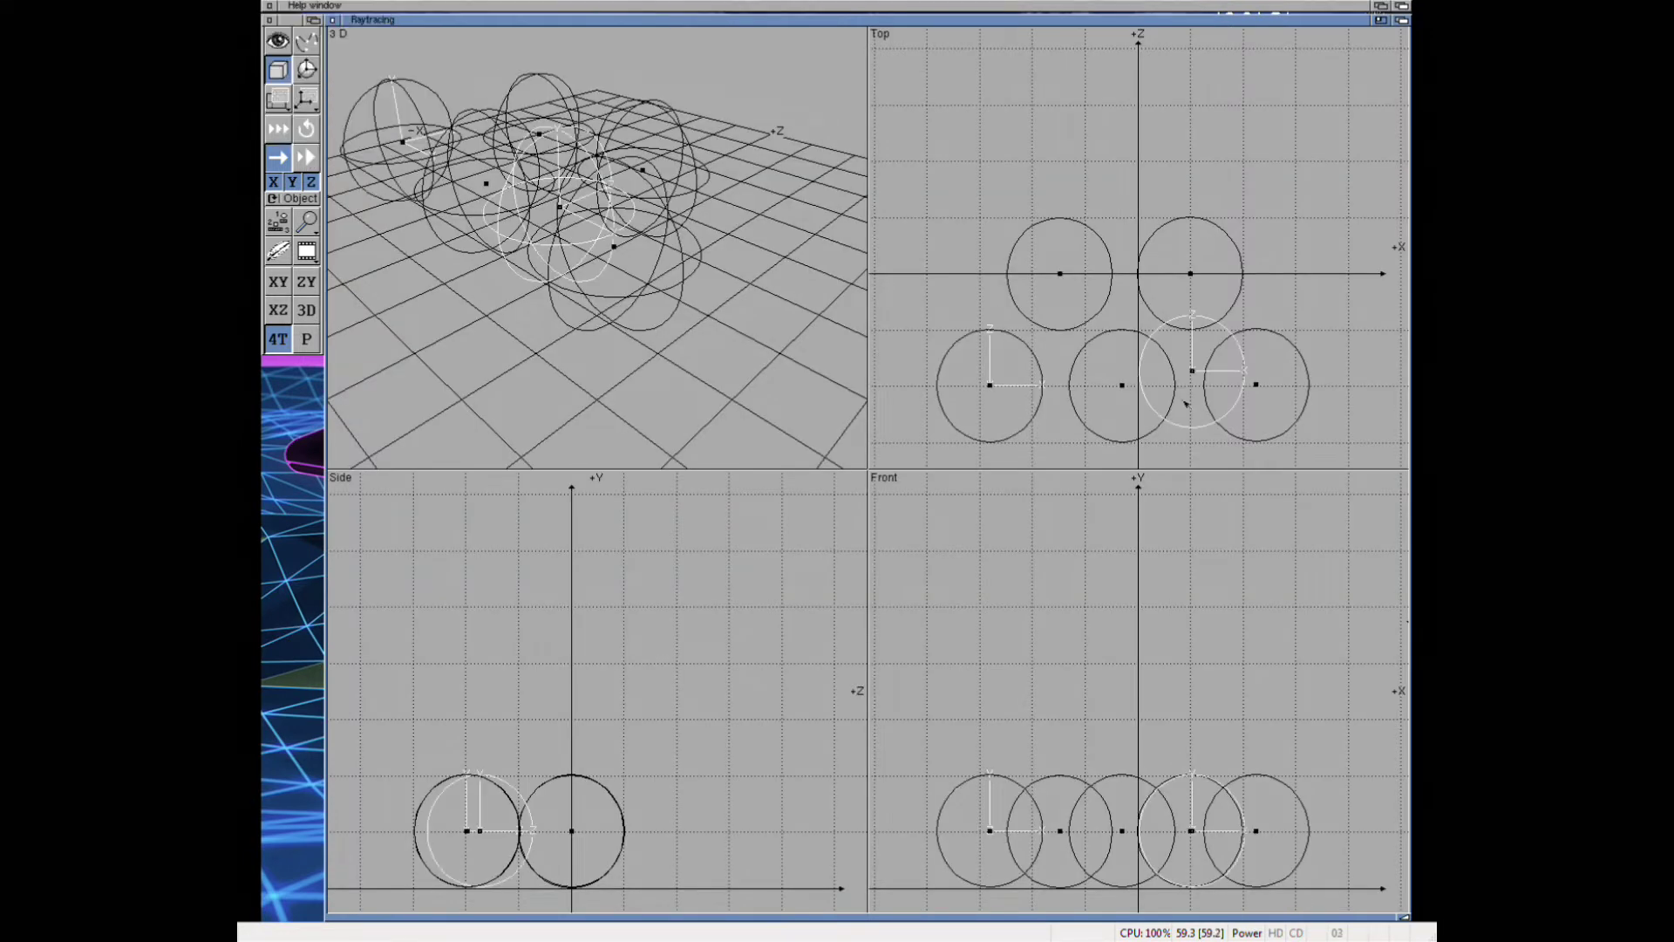
drag(1138, 368, 1136, 200)
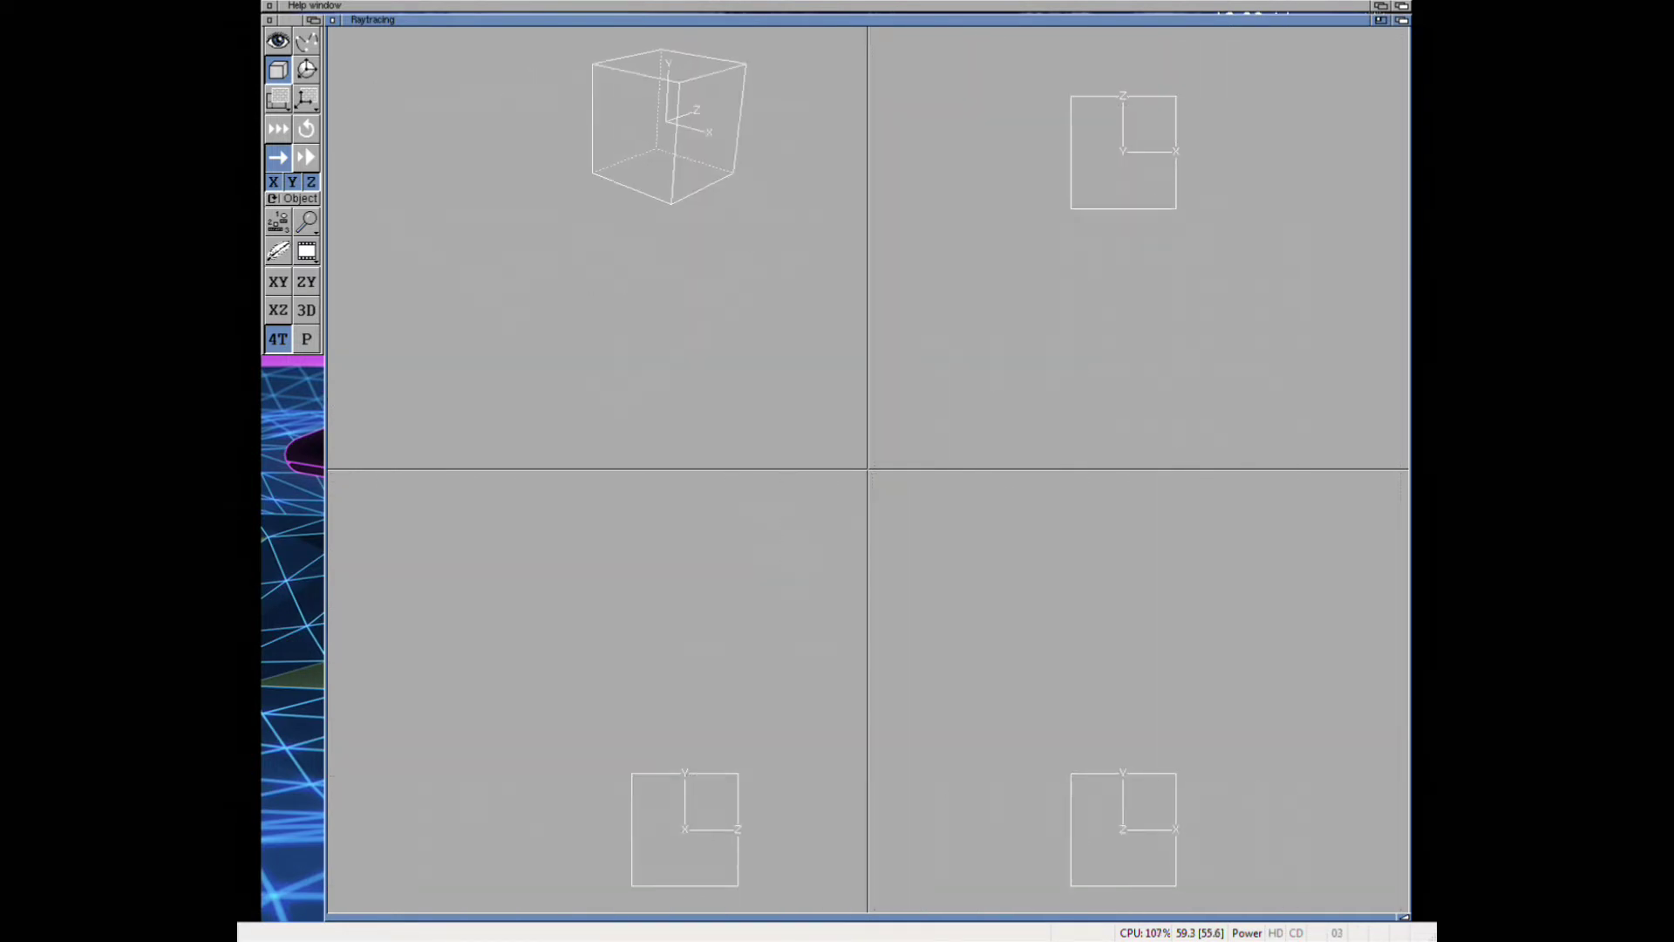
right_drag(1137, 811, 783, 222)
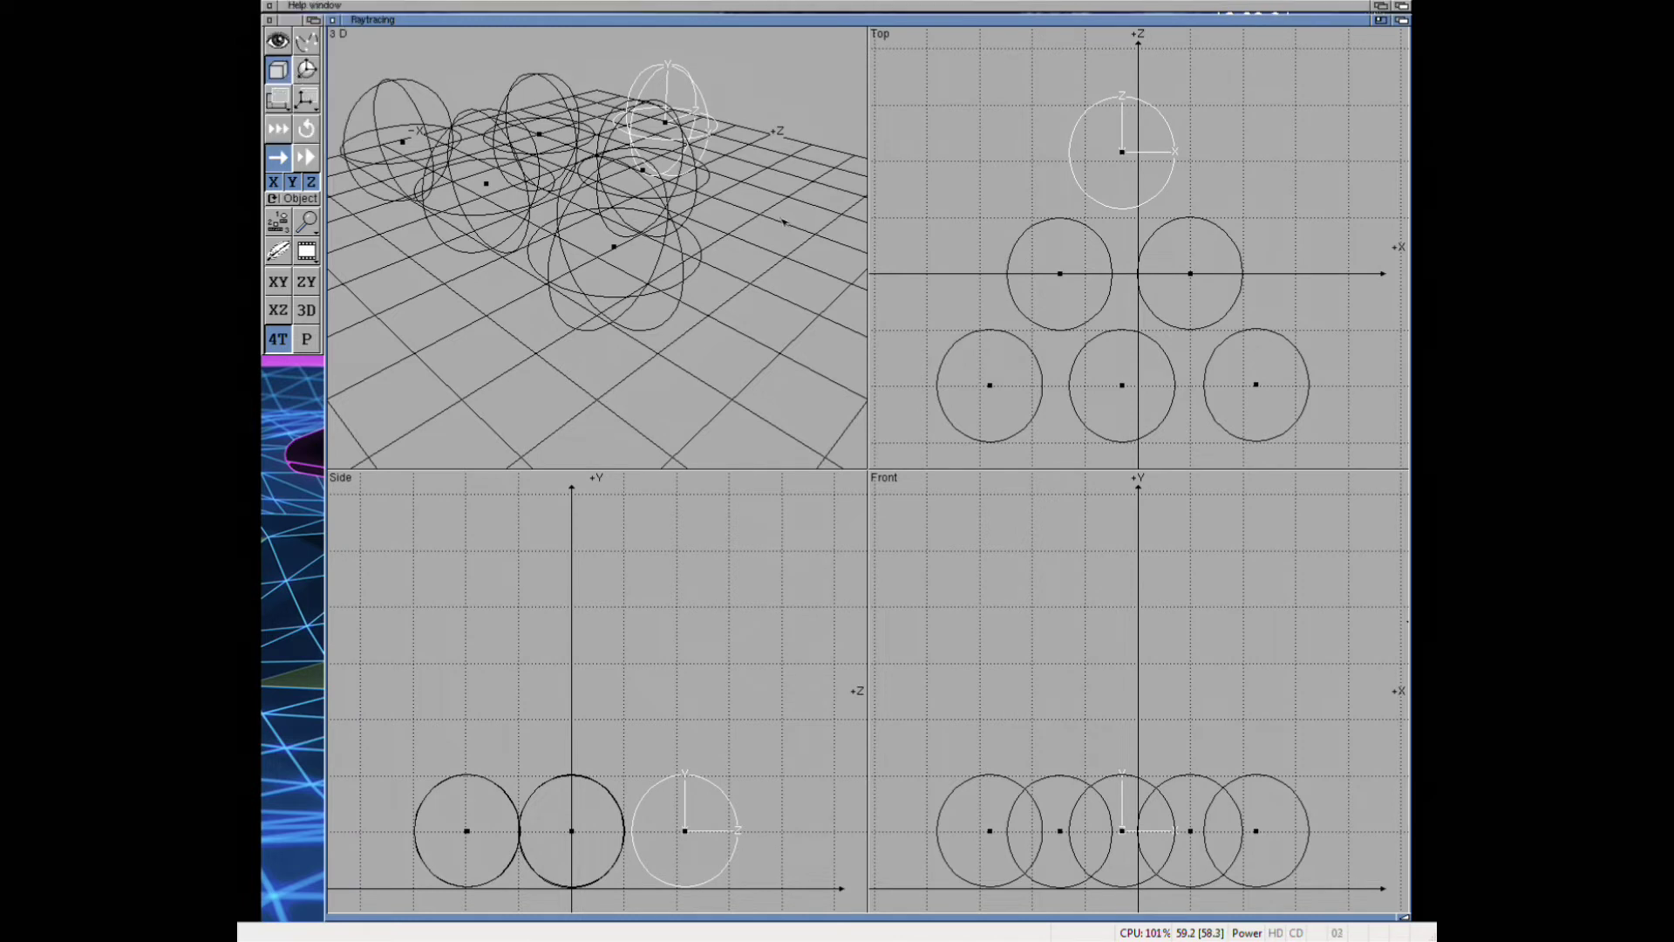
right_drag(592, 225, 488, 69)
click(897, 484)
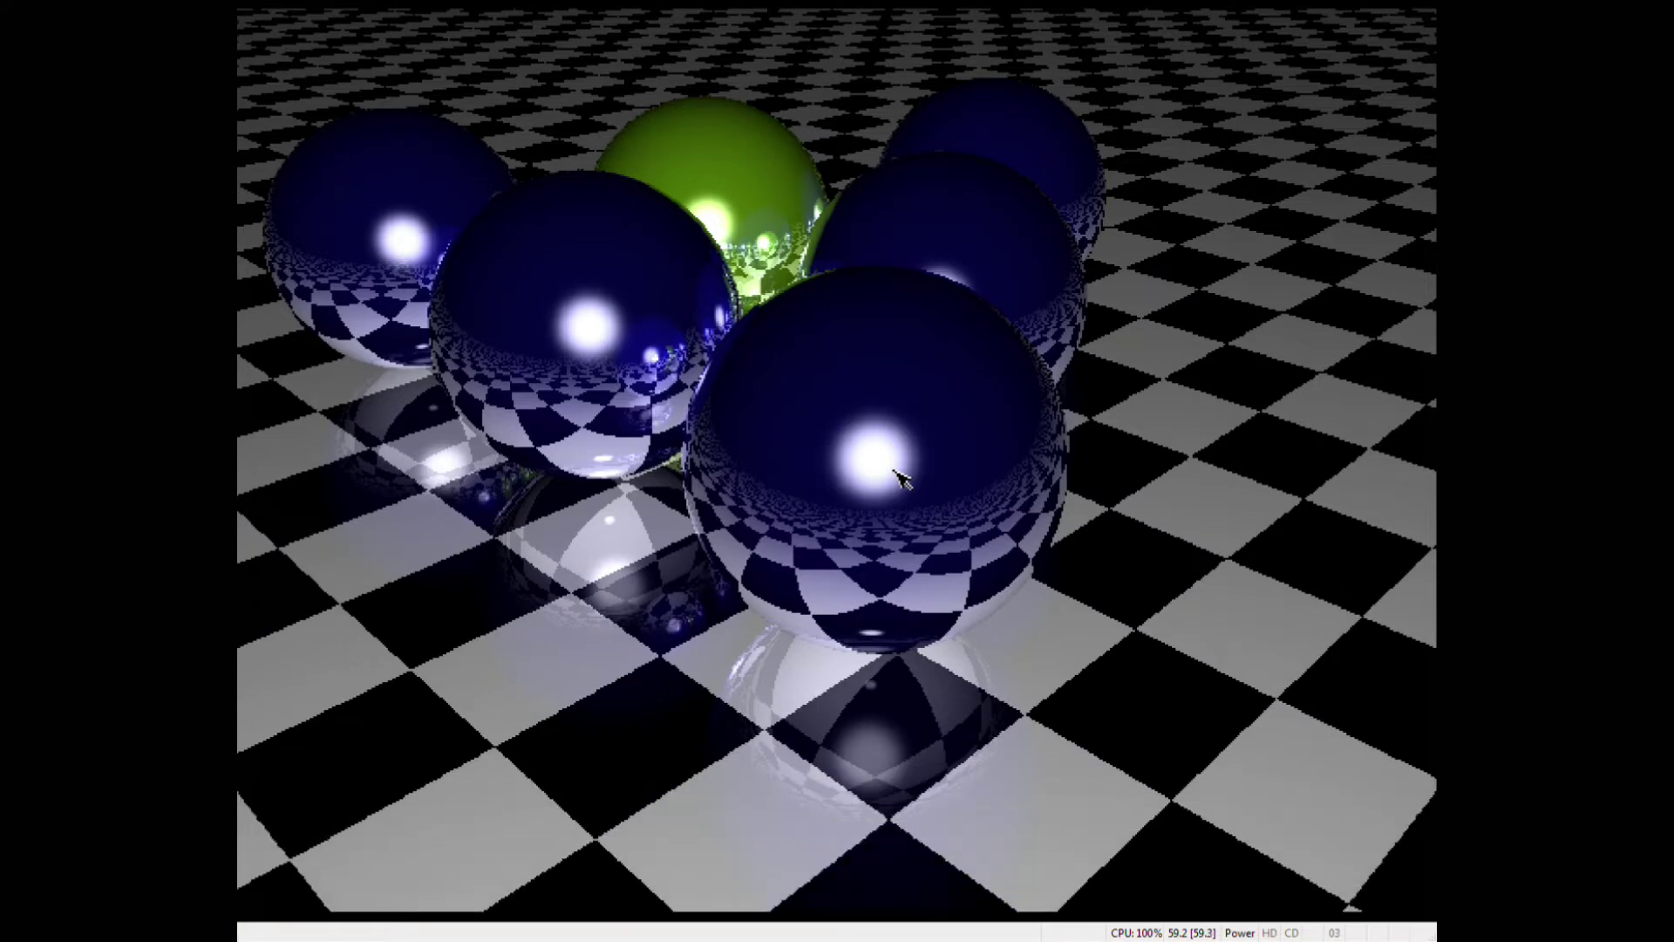
click(901, 478)
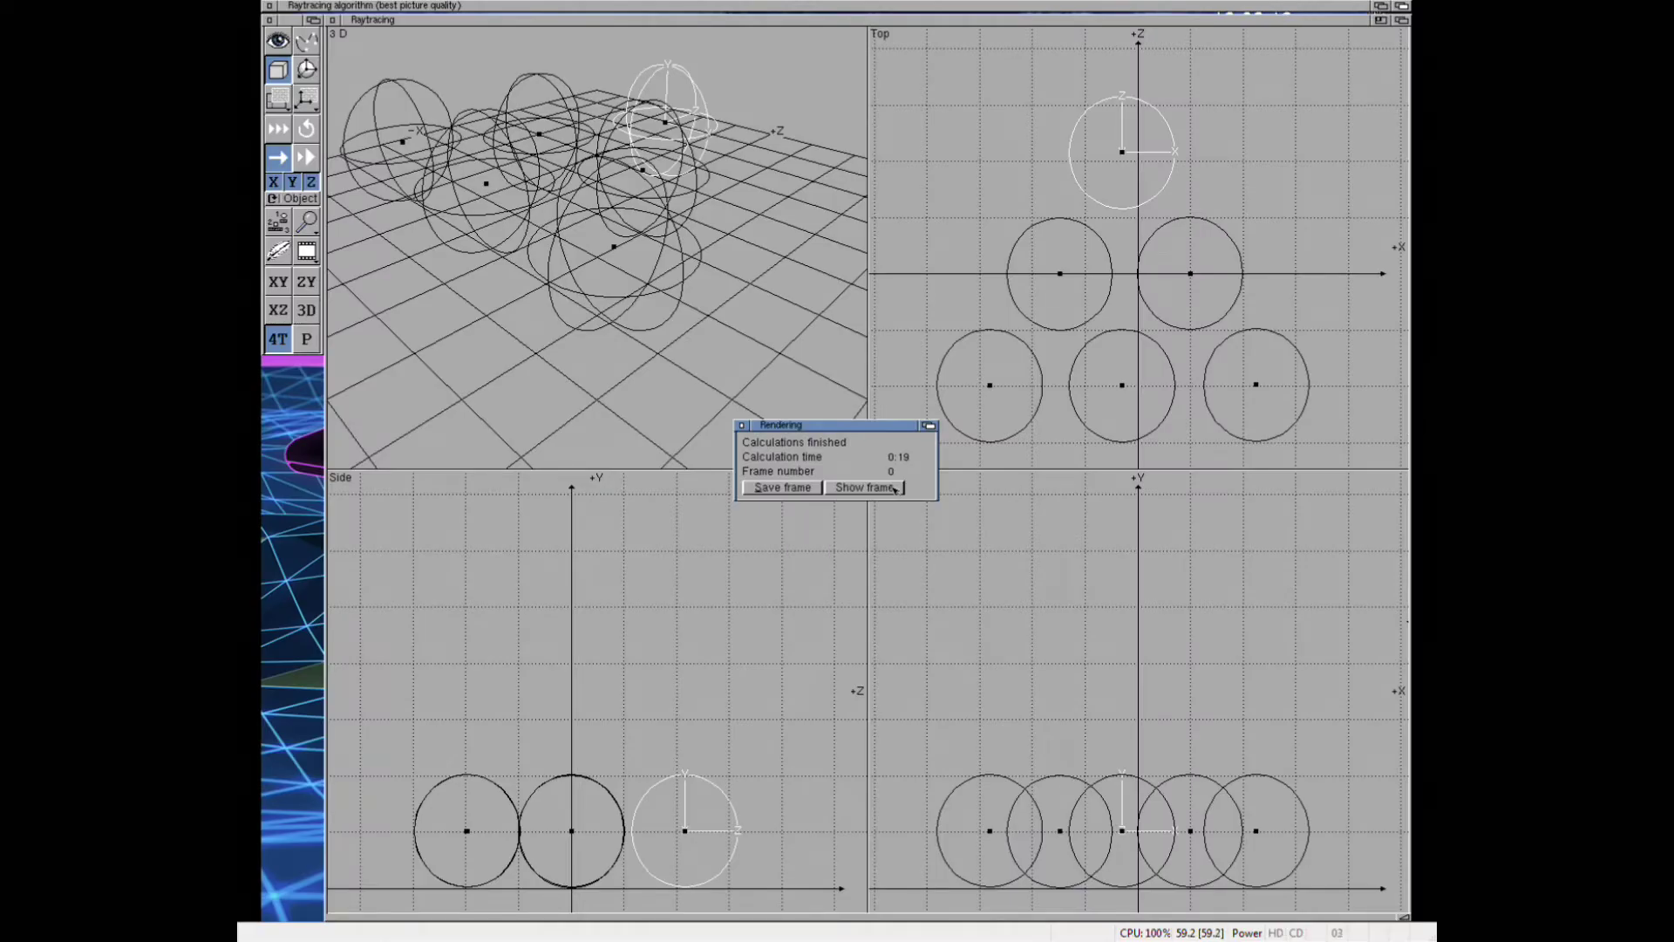
- Lift the spare sphere copy into the gap above the base and select it
click(742, 425)
right_drag(288, 7, 366, 104)
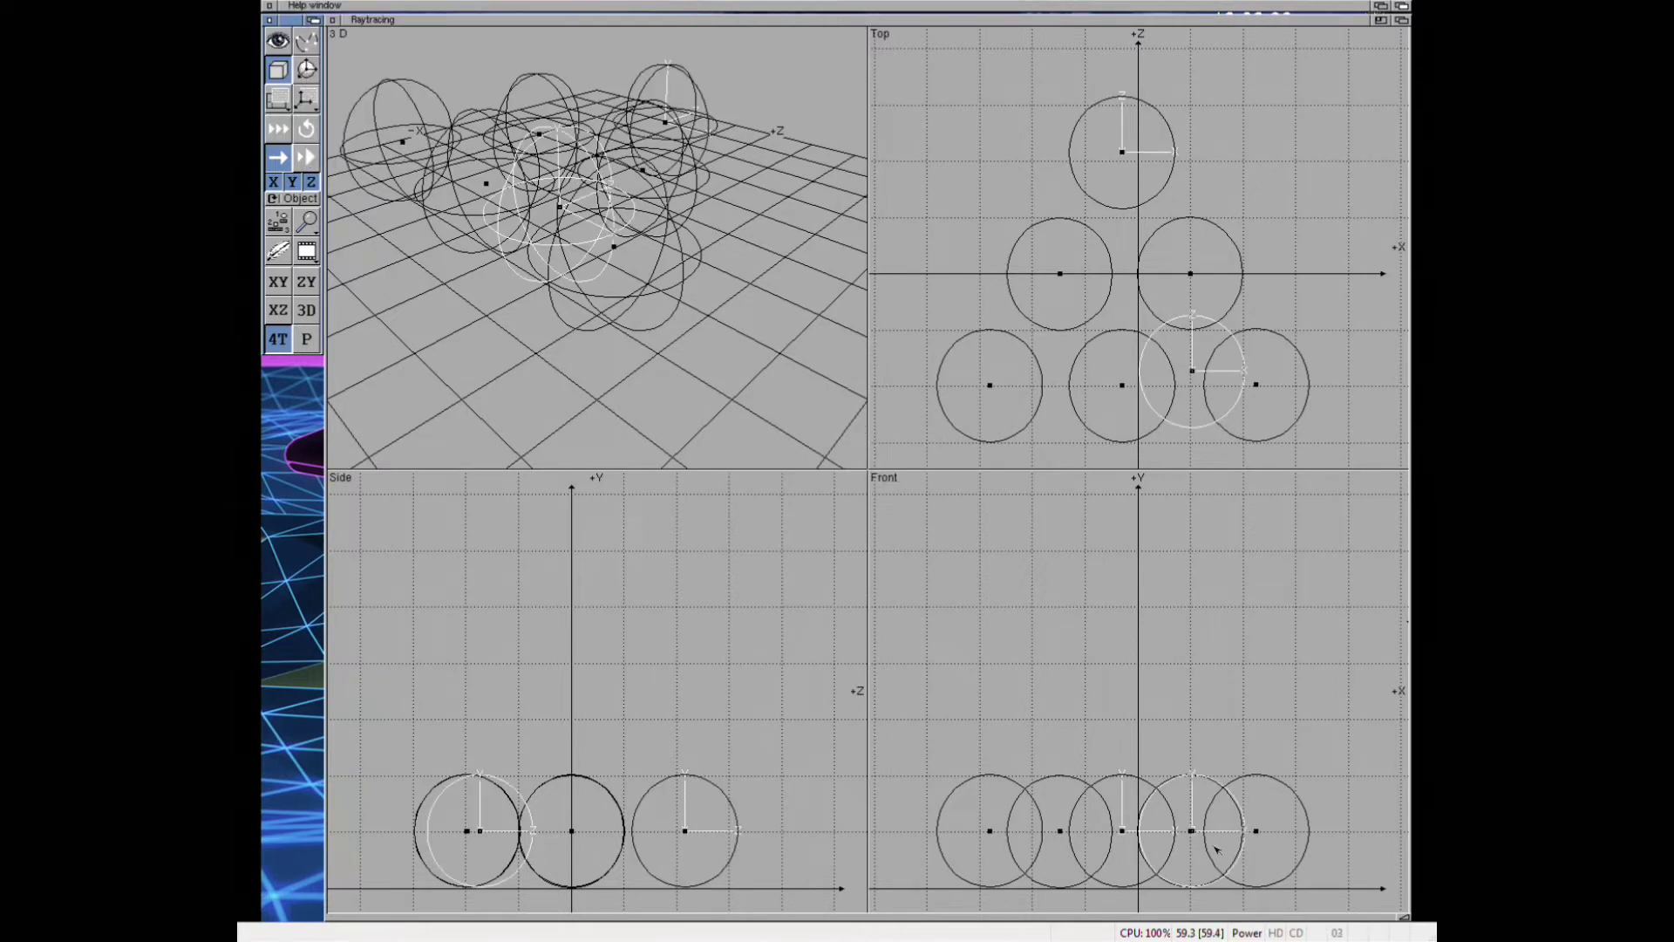
drag(1218, 846, 1203, 777)
drag(470, 768, 509, 759)
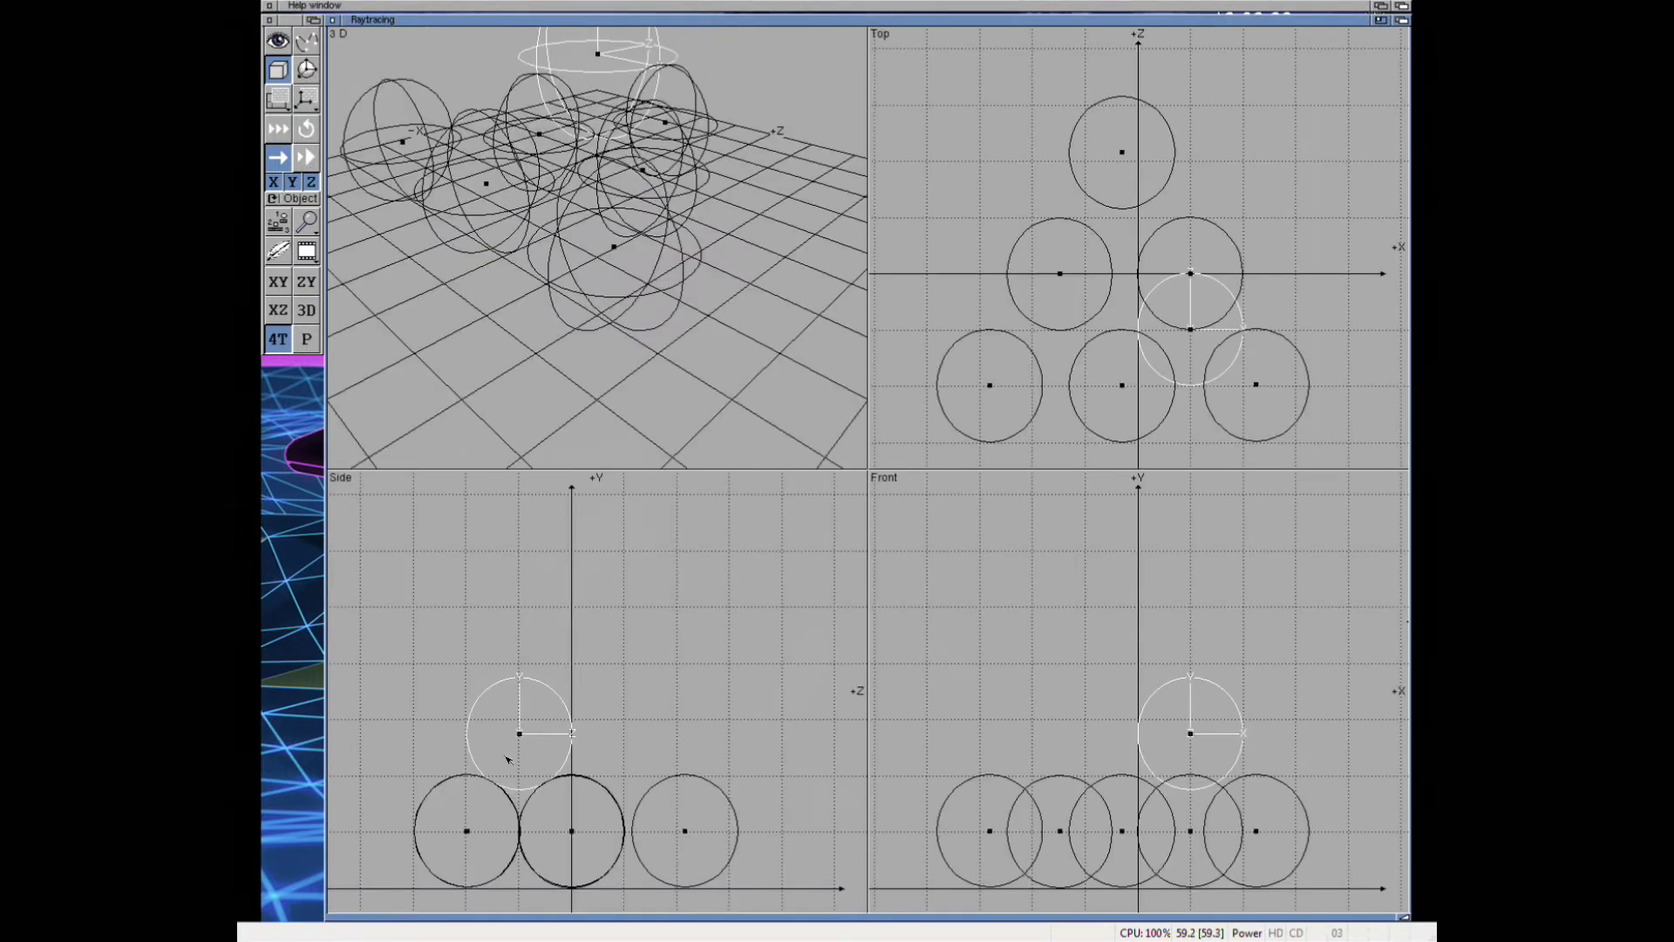
click(468, 833)
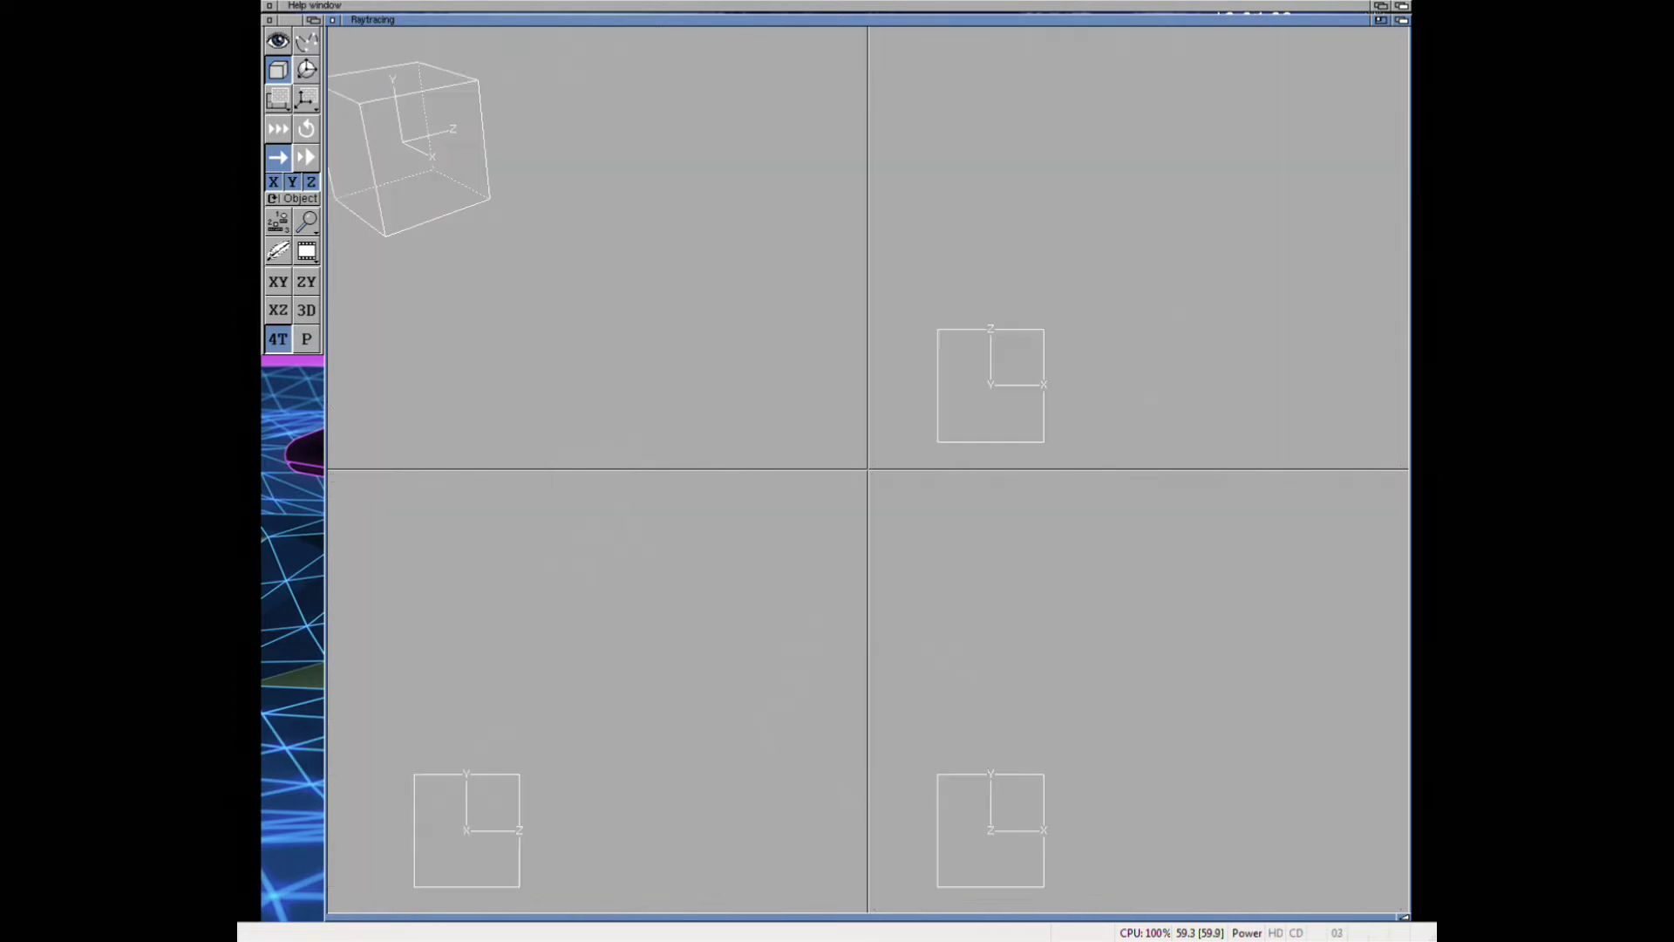
drag(479, 850, 483, 854)
click(1219, 758)
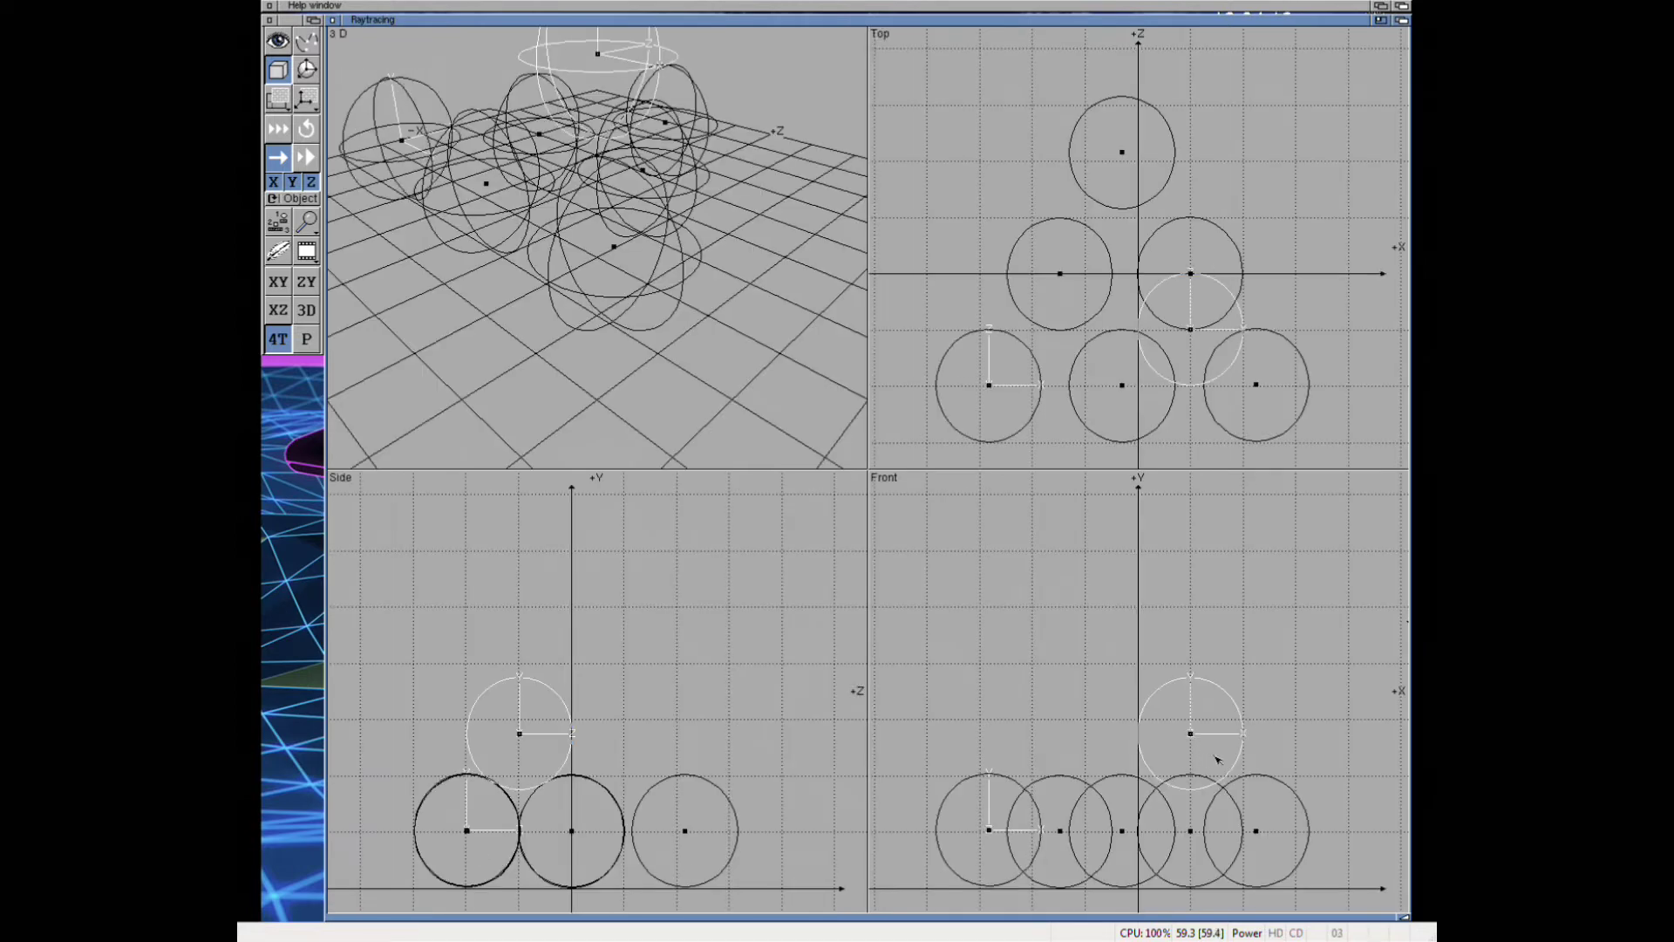
drag(1221, 759, 1228, 757)
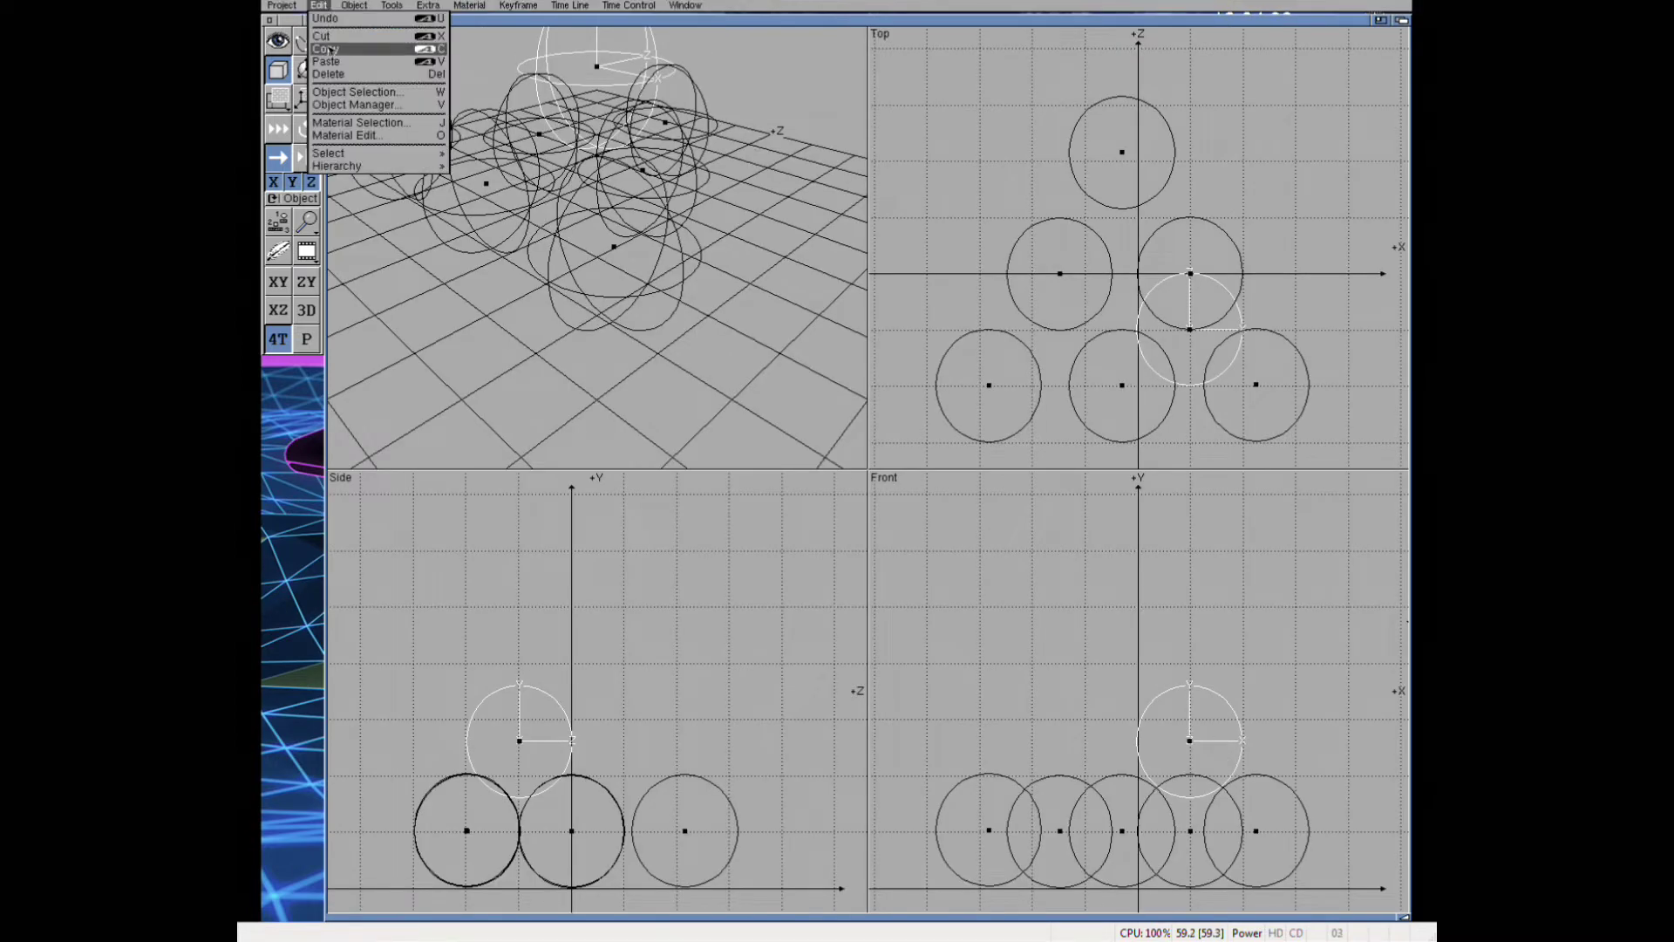
- Paste copies of the raised sphere and slide them along X and Z to form the three-sphere second layer
right_drag(457, 5, 410, 105)
click(292, 181)
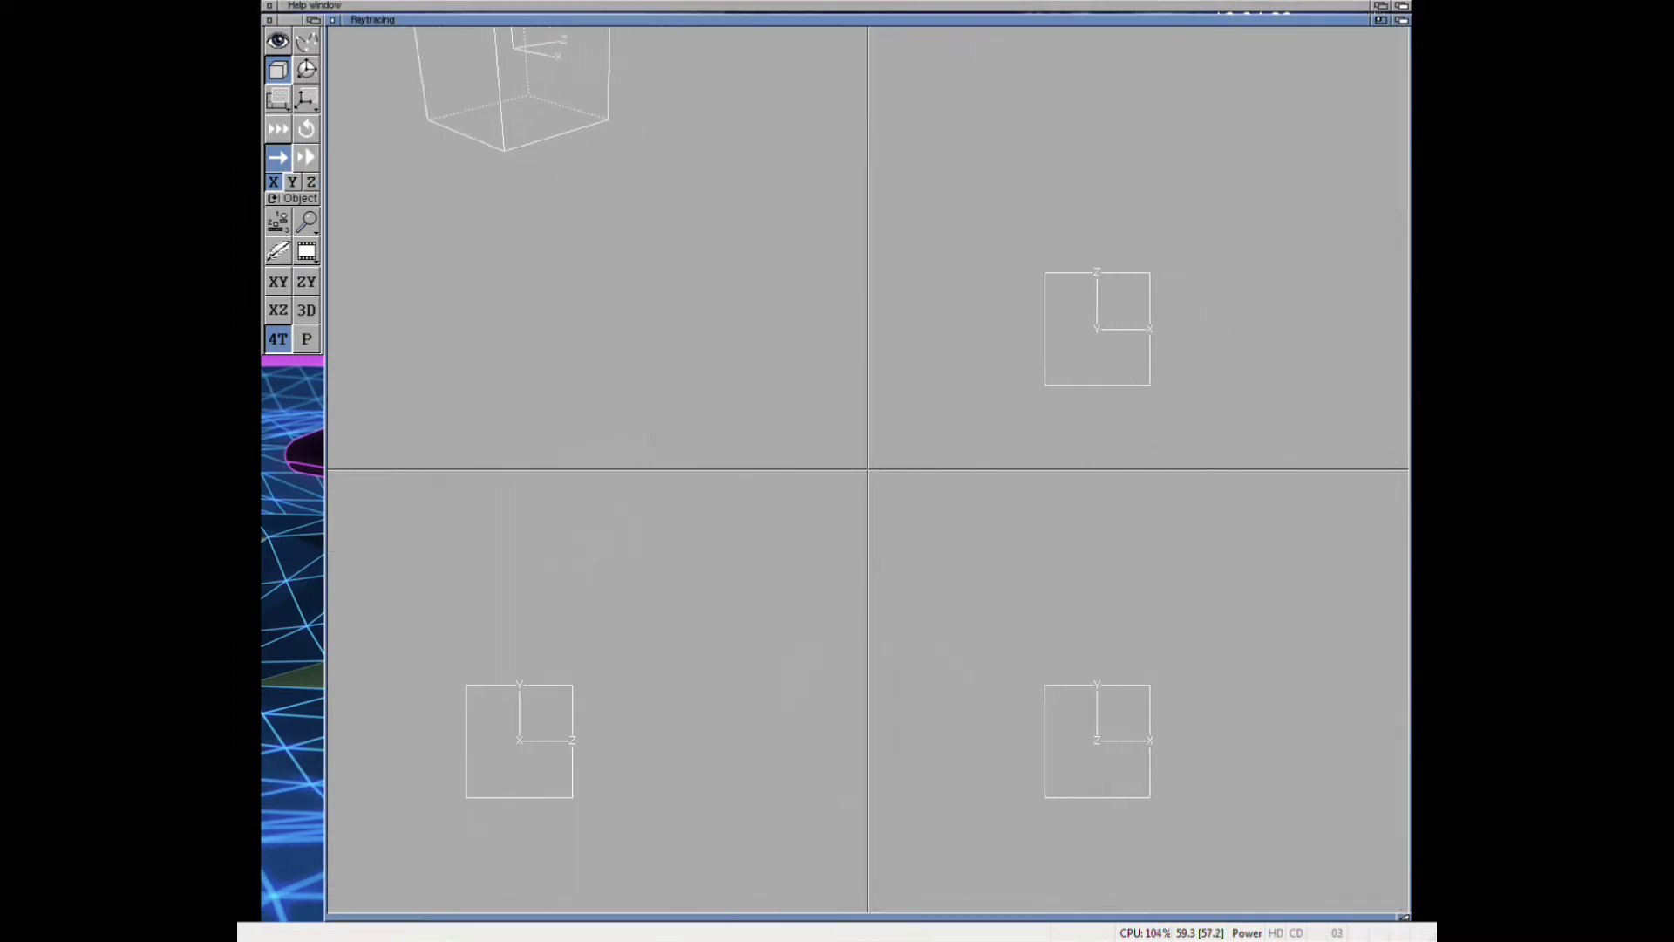
drag(1231, 752, 1101, 752)
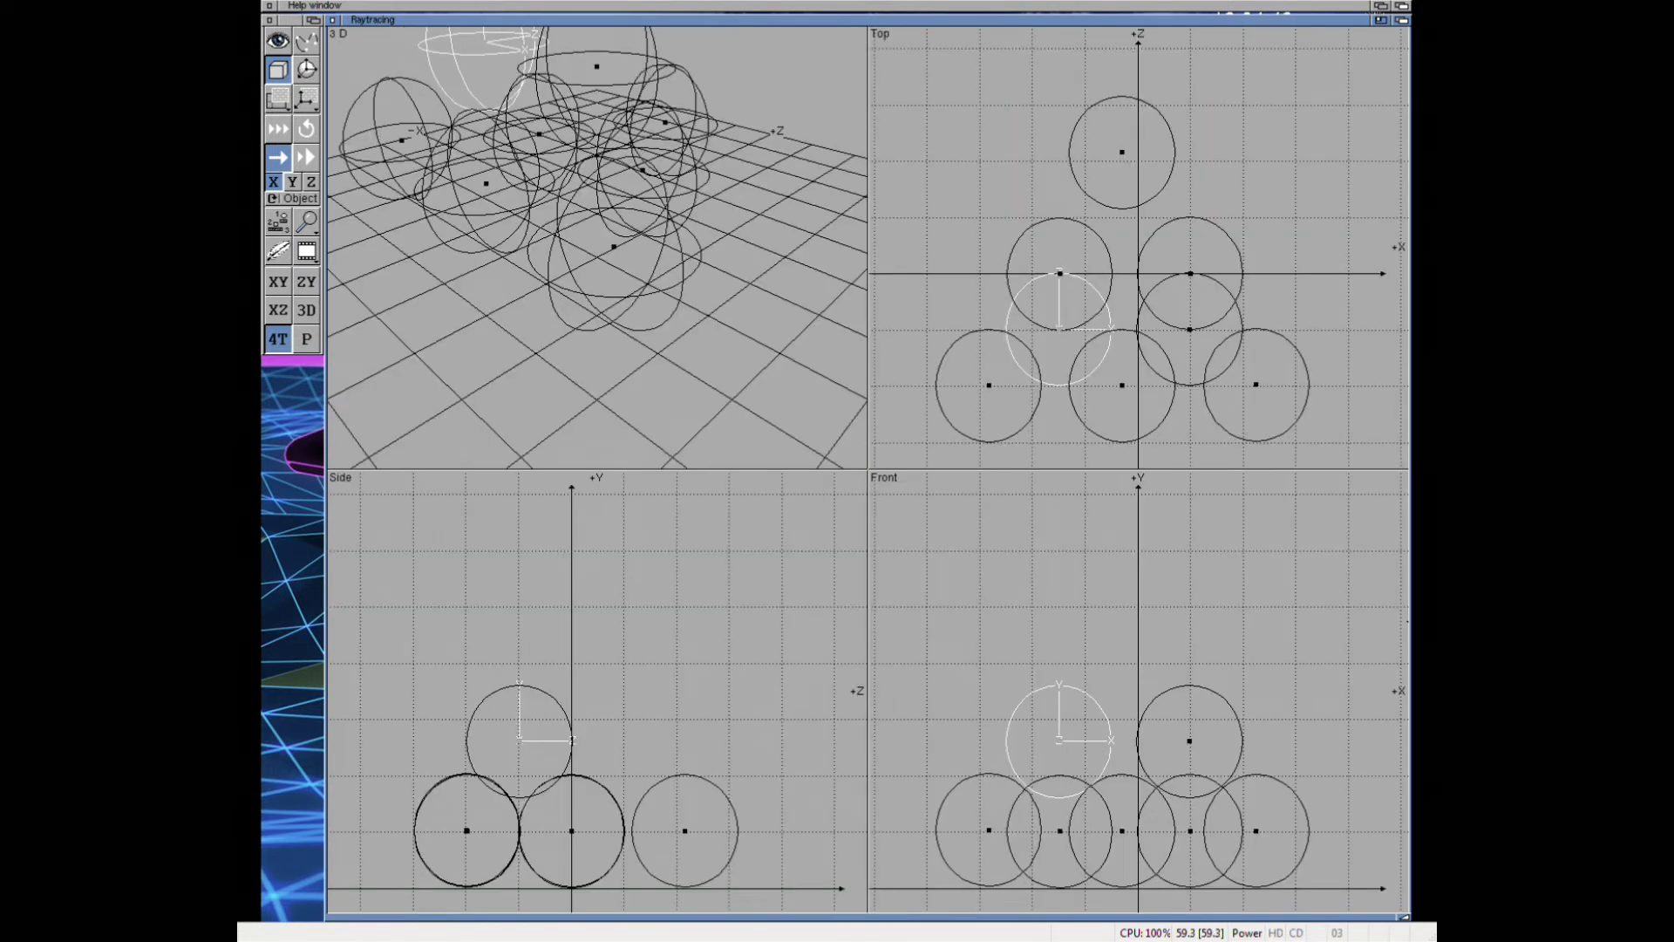
right_drag(337, 19, 375, 131)
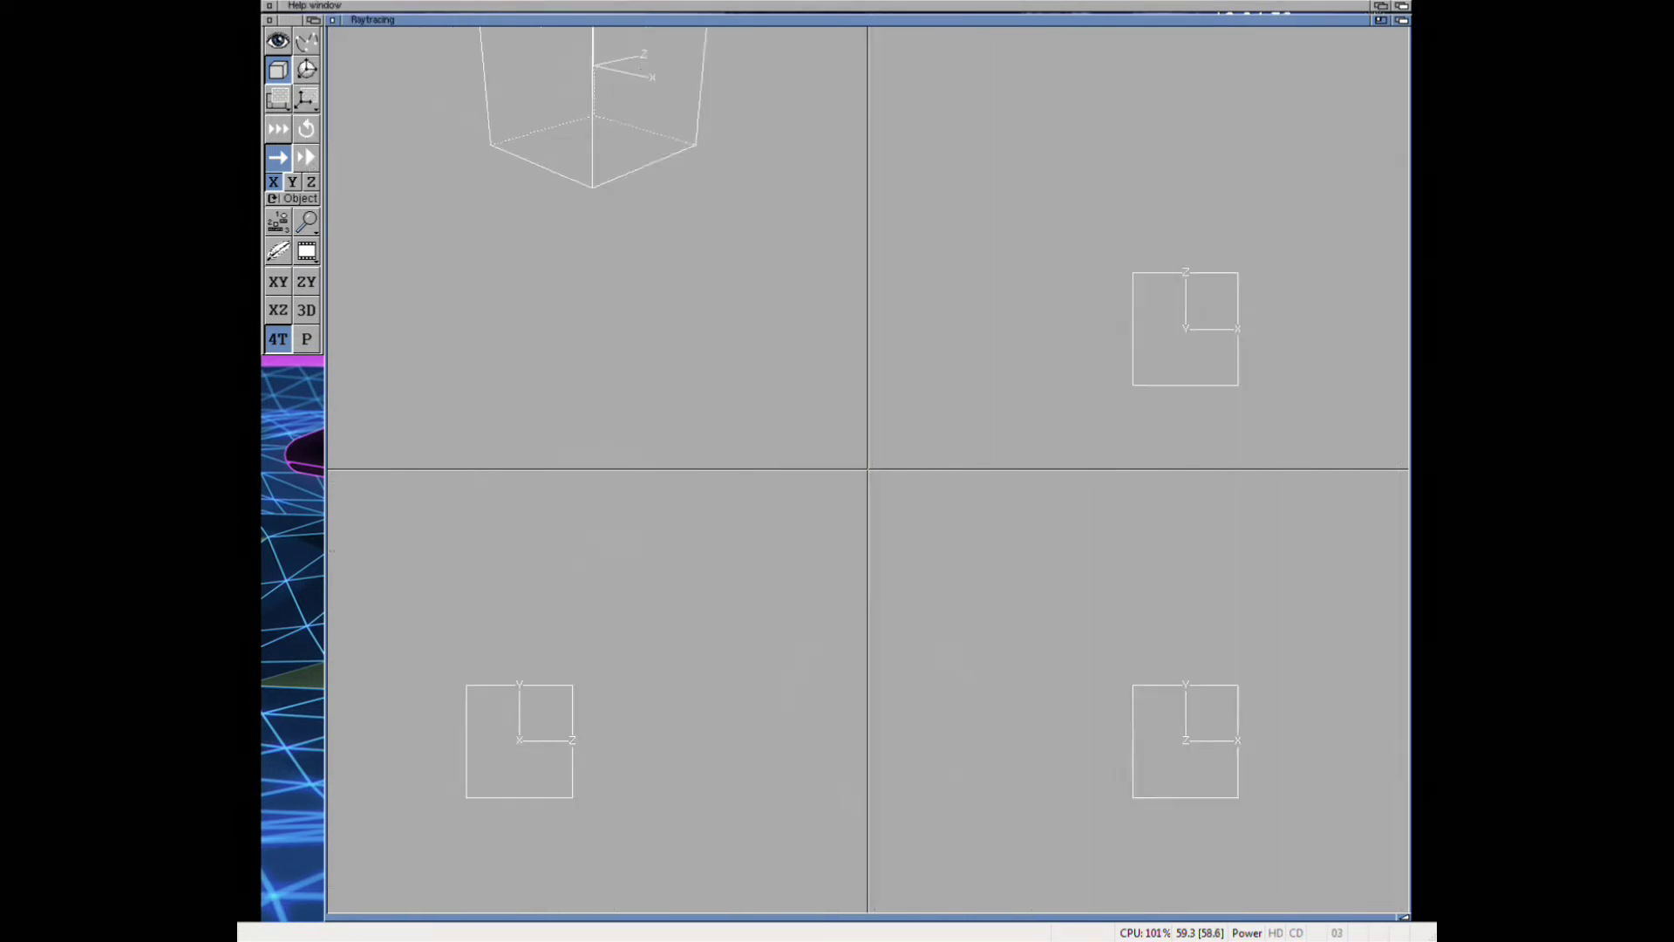
drag(1057, 740, 1145, 761)
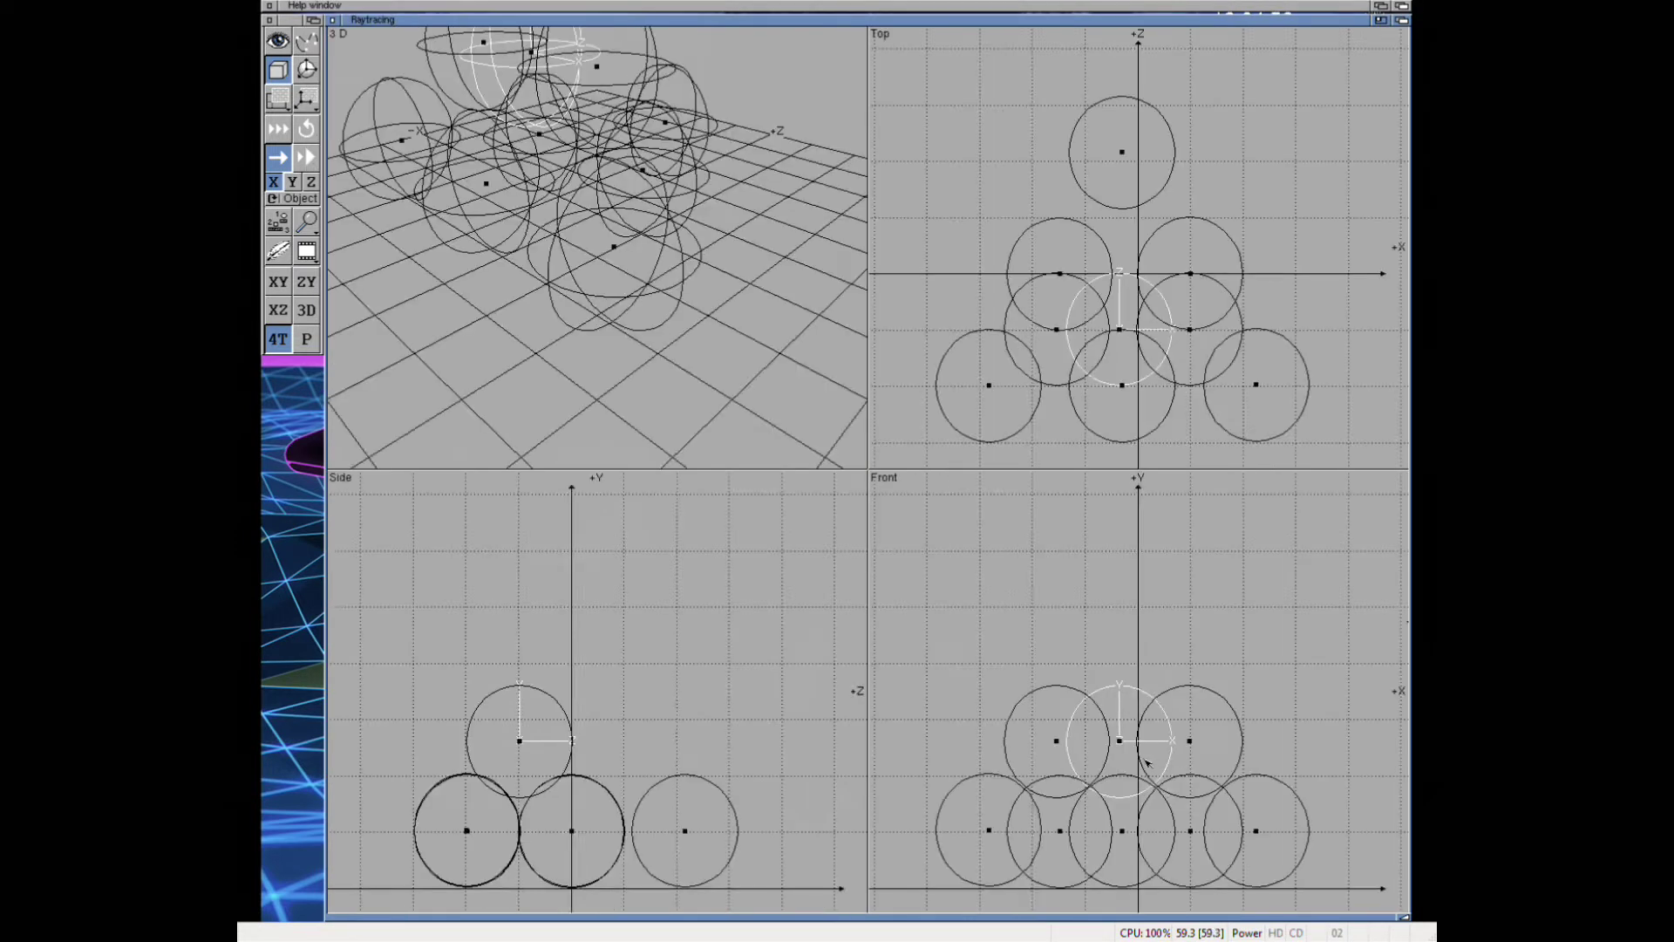
click(311, 182)
drag(519, 740, 625, 740)
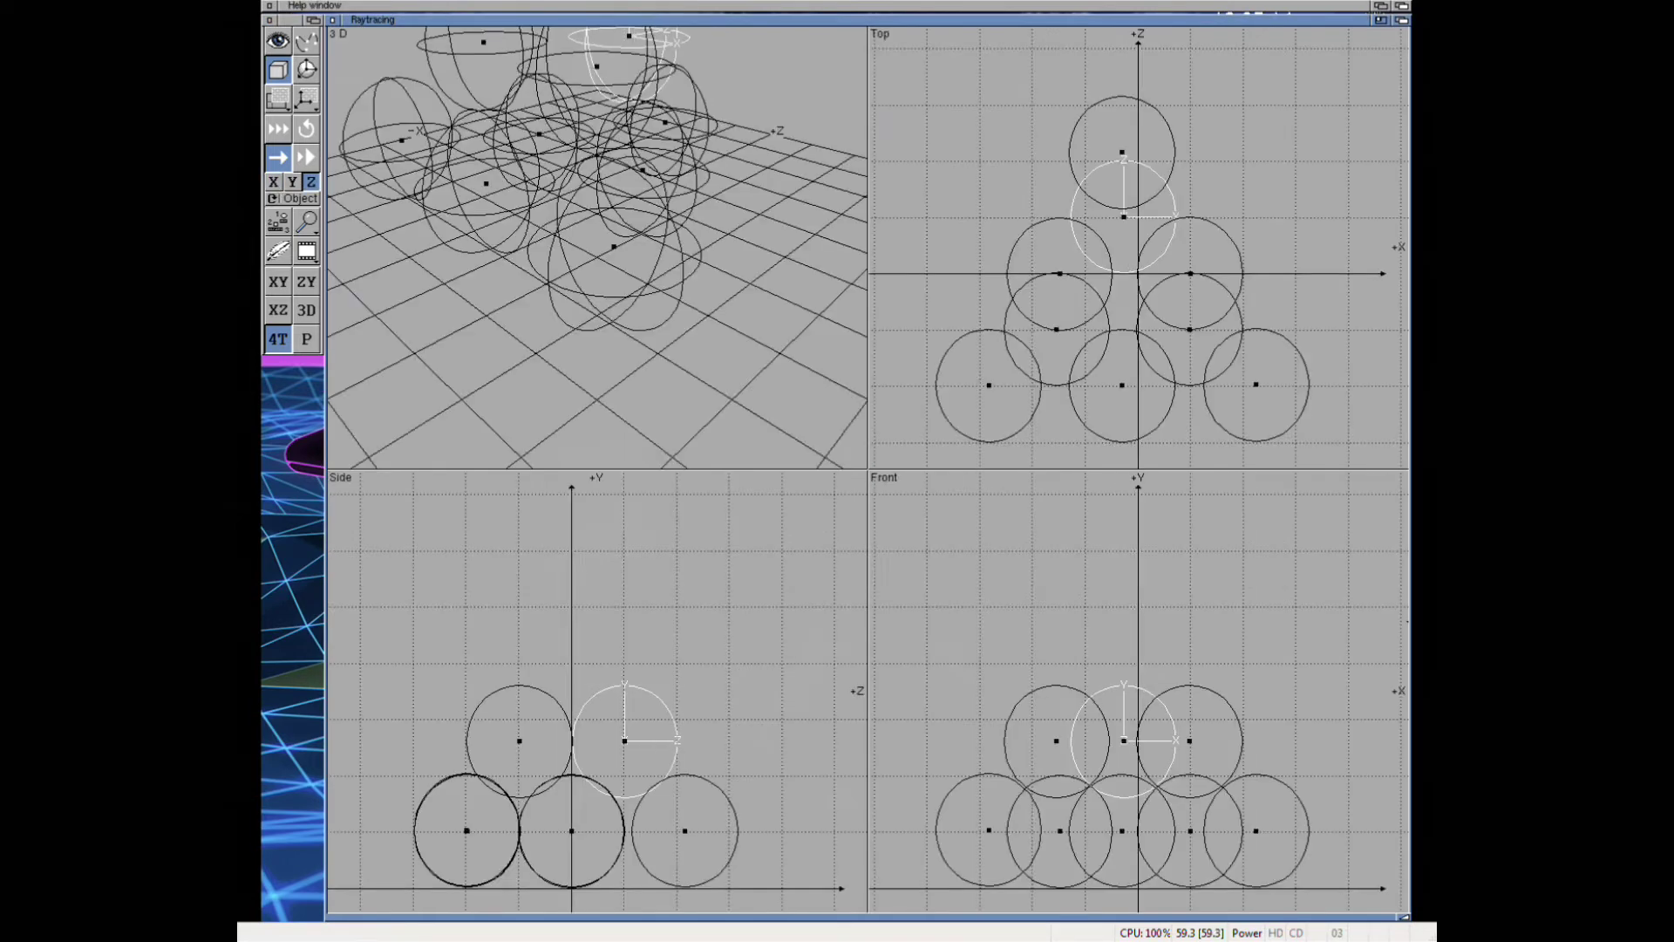
- Place a top sphere centred over the pyramid using X/Y/Z axis locks, then start and abort a raytrace
right_drag(349, 19, 383, 105)
drag(1211, 755, 485, 255)
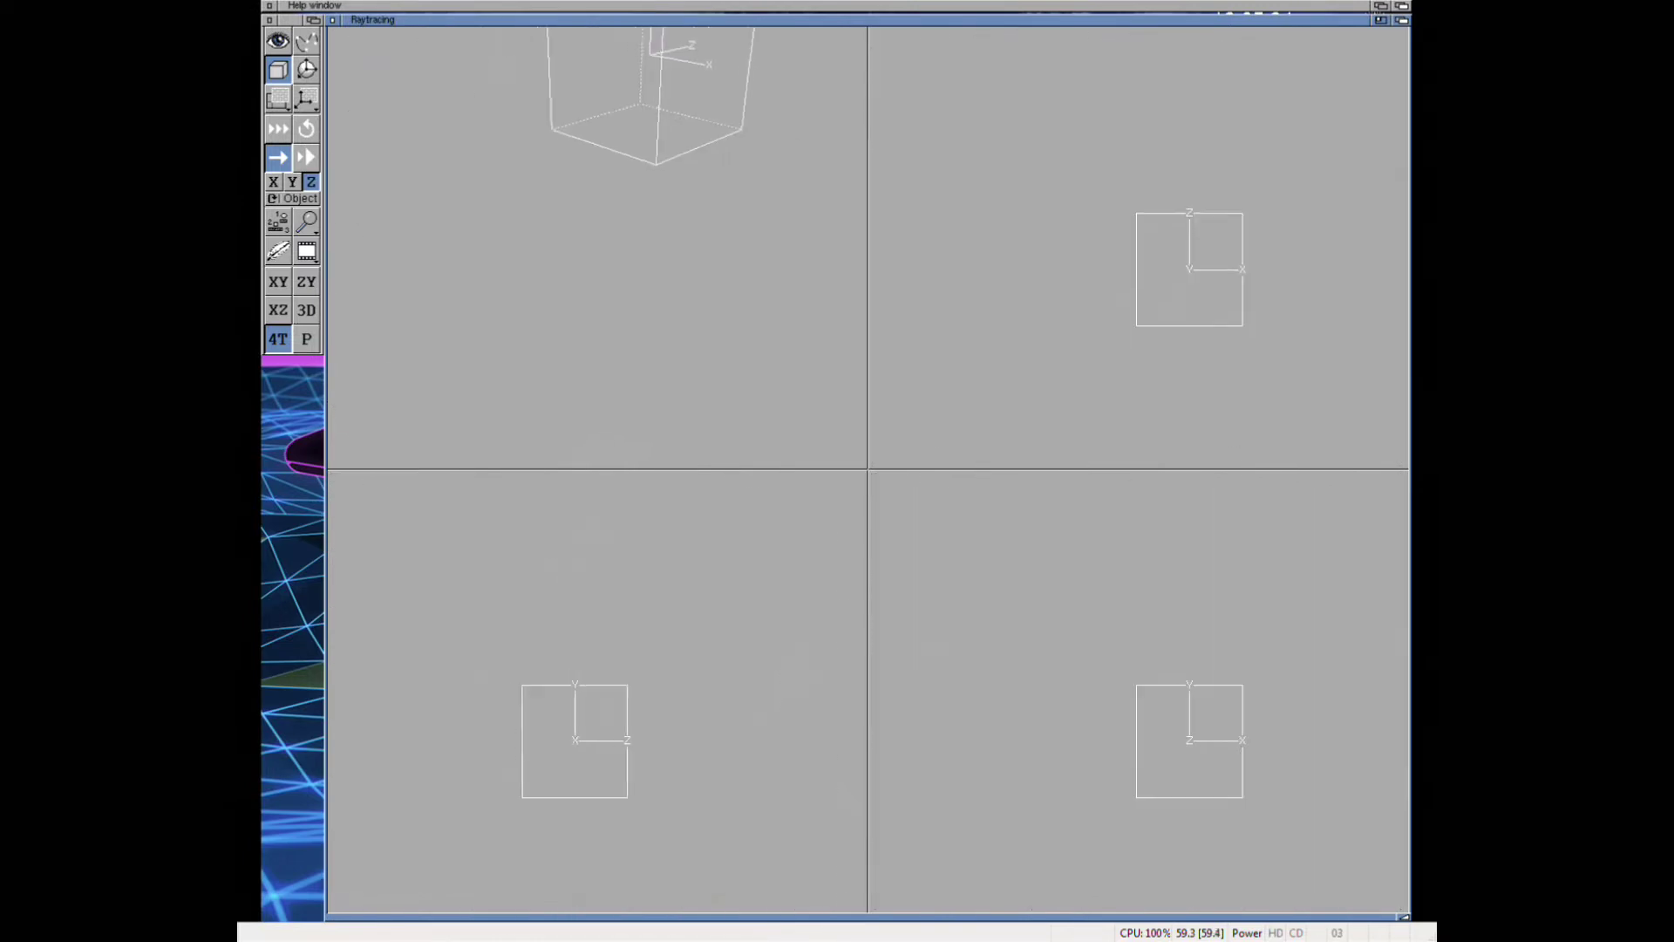
key(x)
drag(1212, 320, 1147, 320)
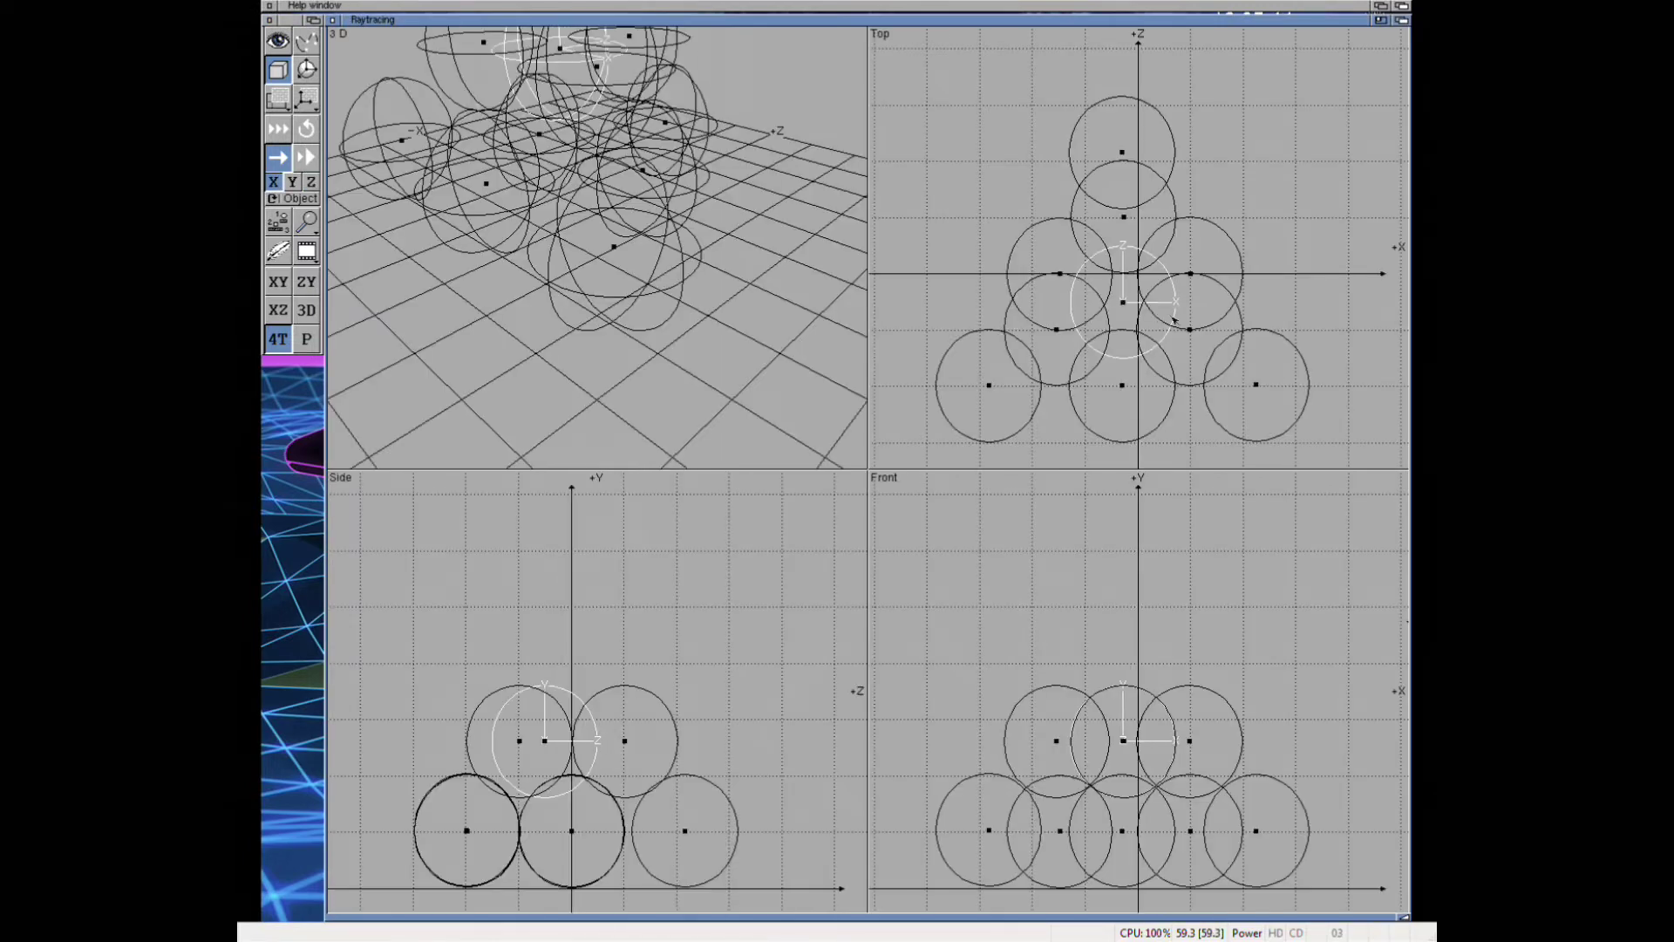
key(y)
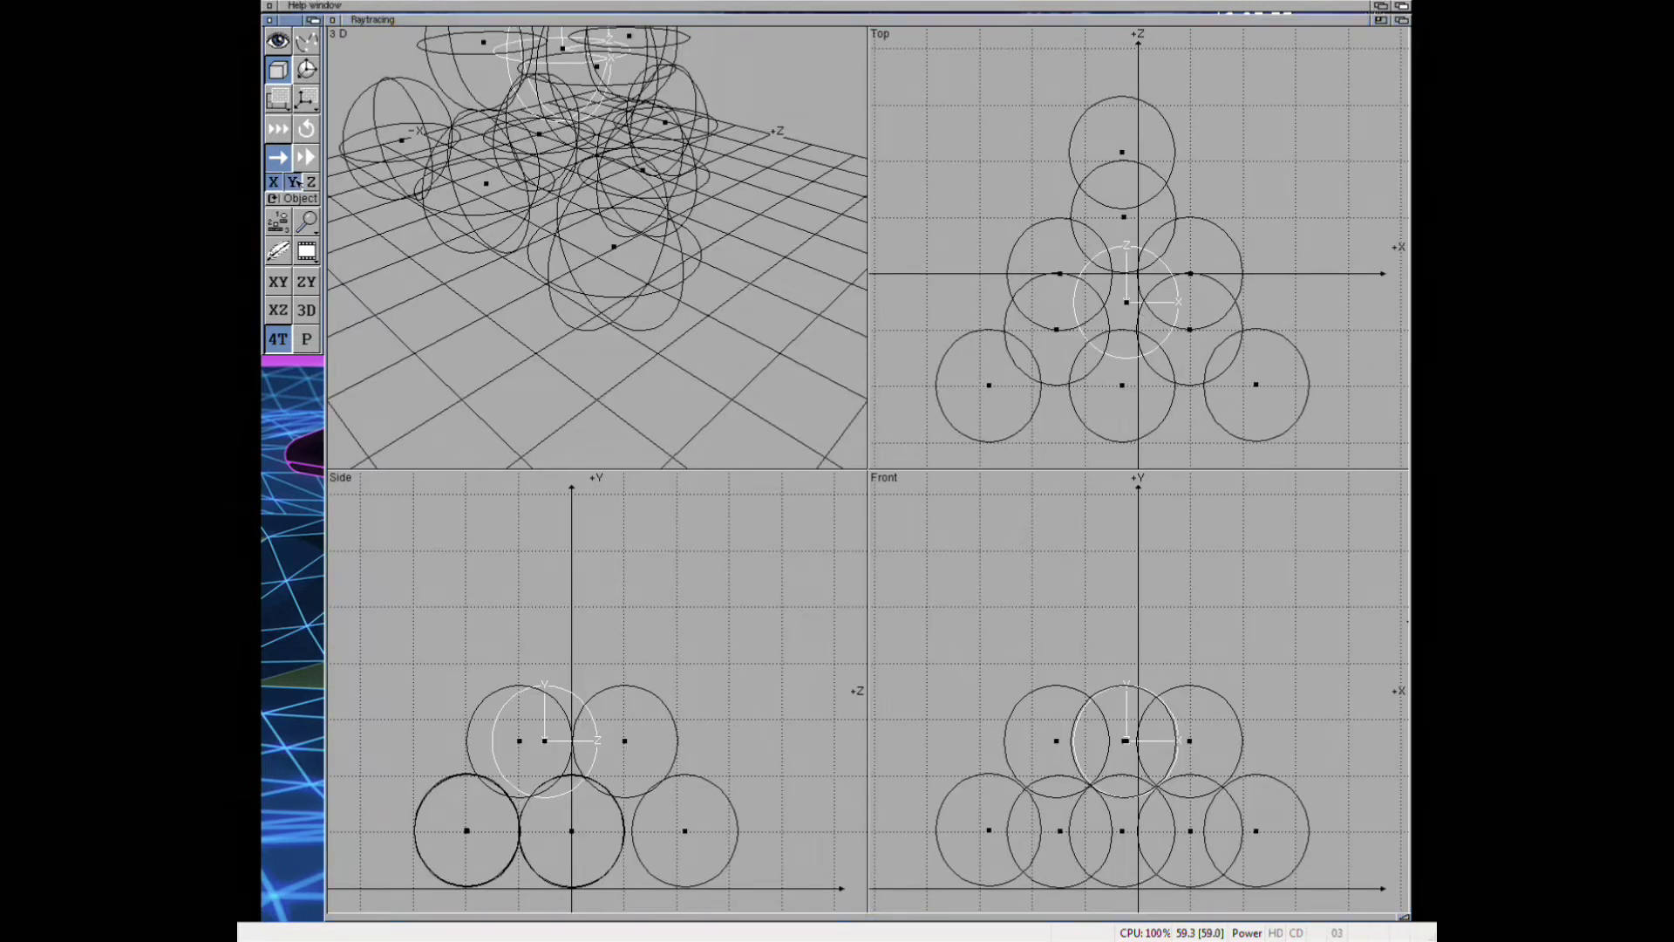
mouse_move(547, 741)
mouse_down()
mouse_move(548, 652)
mouse_move(672, 646)
mouse_up()
key(z)
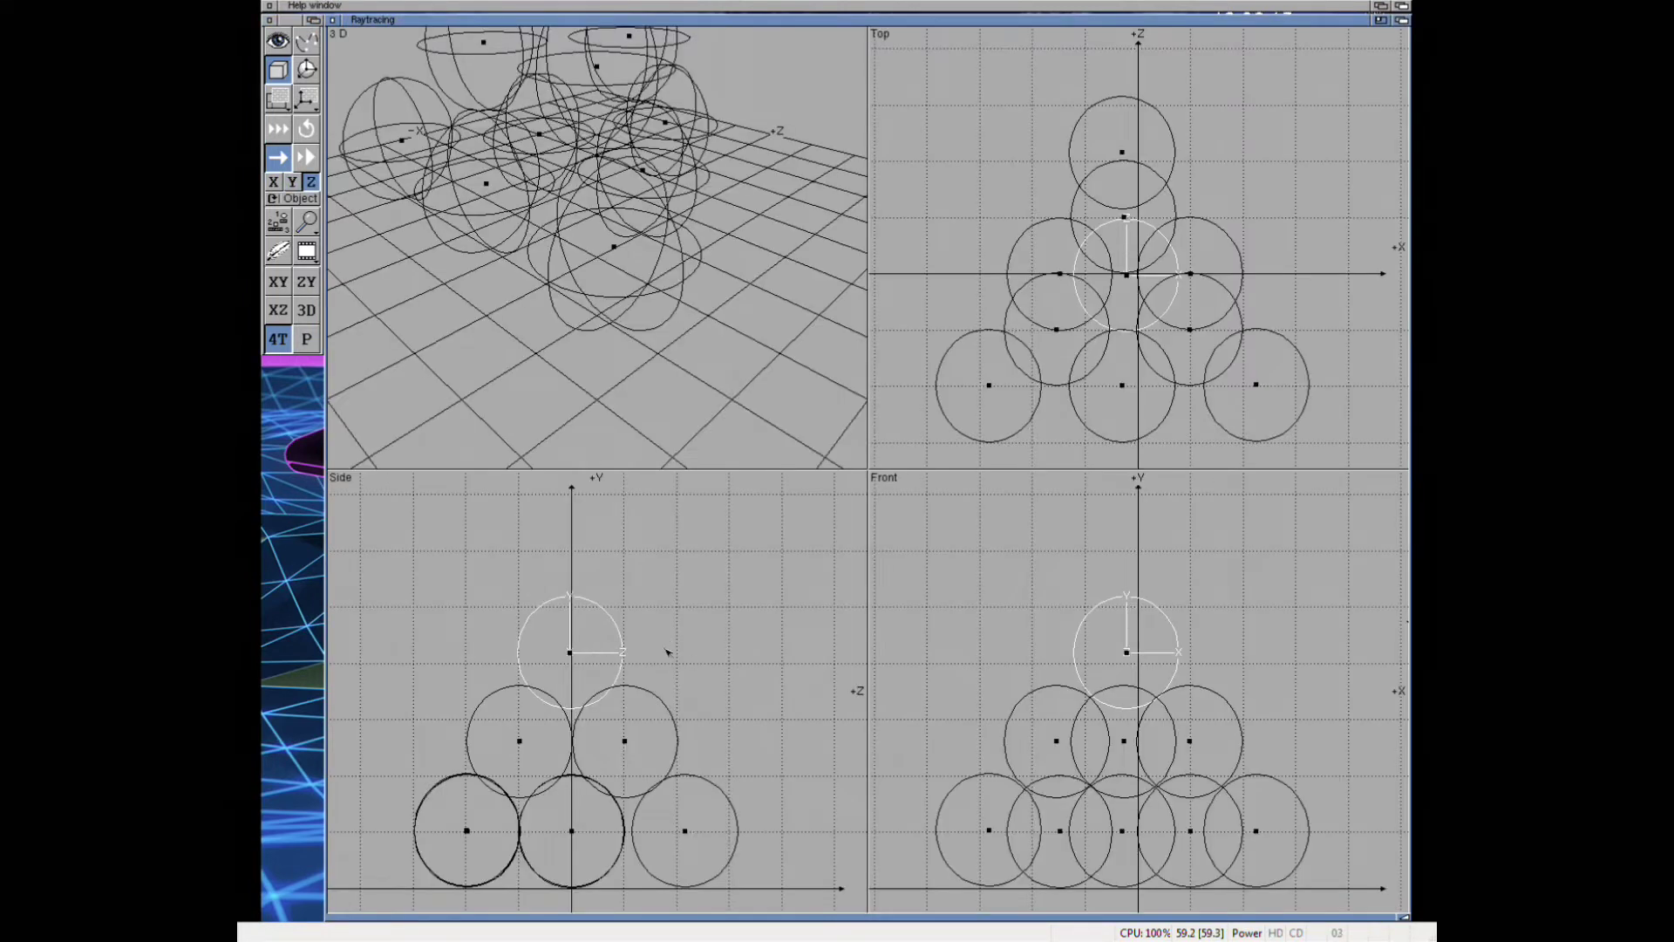
click(306, 252)
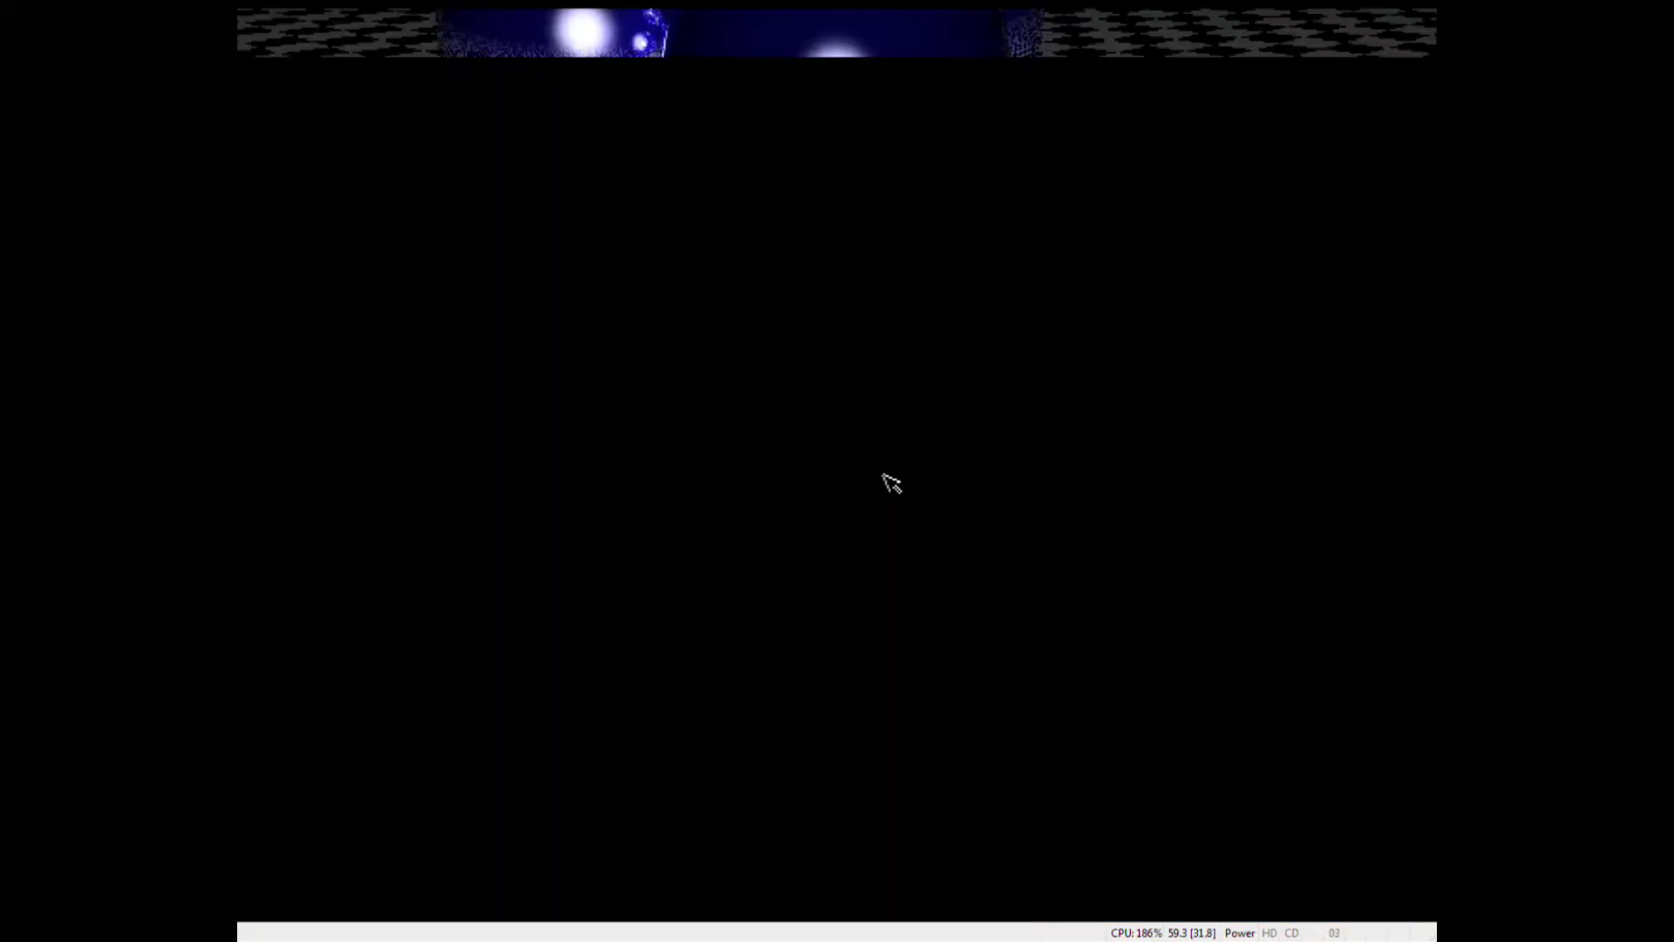
click(948, 530)
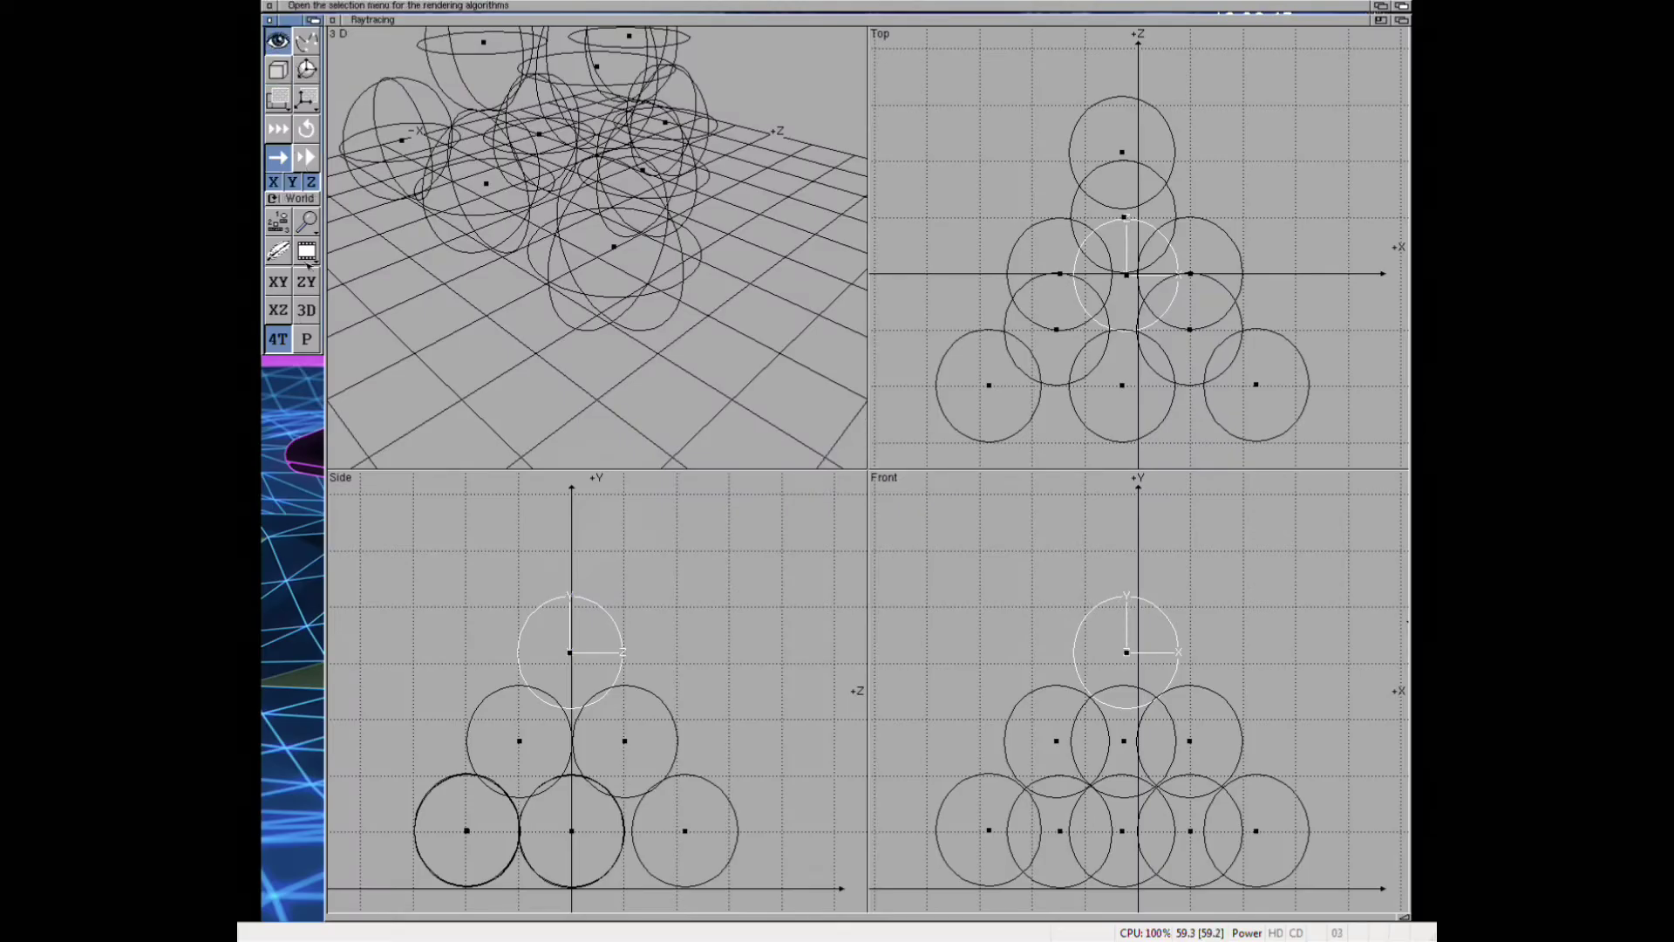
- Raytrace the pyramid from an orbited single Perspective view, then return to the four-view layout
click(306, 339)
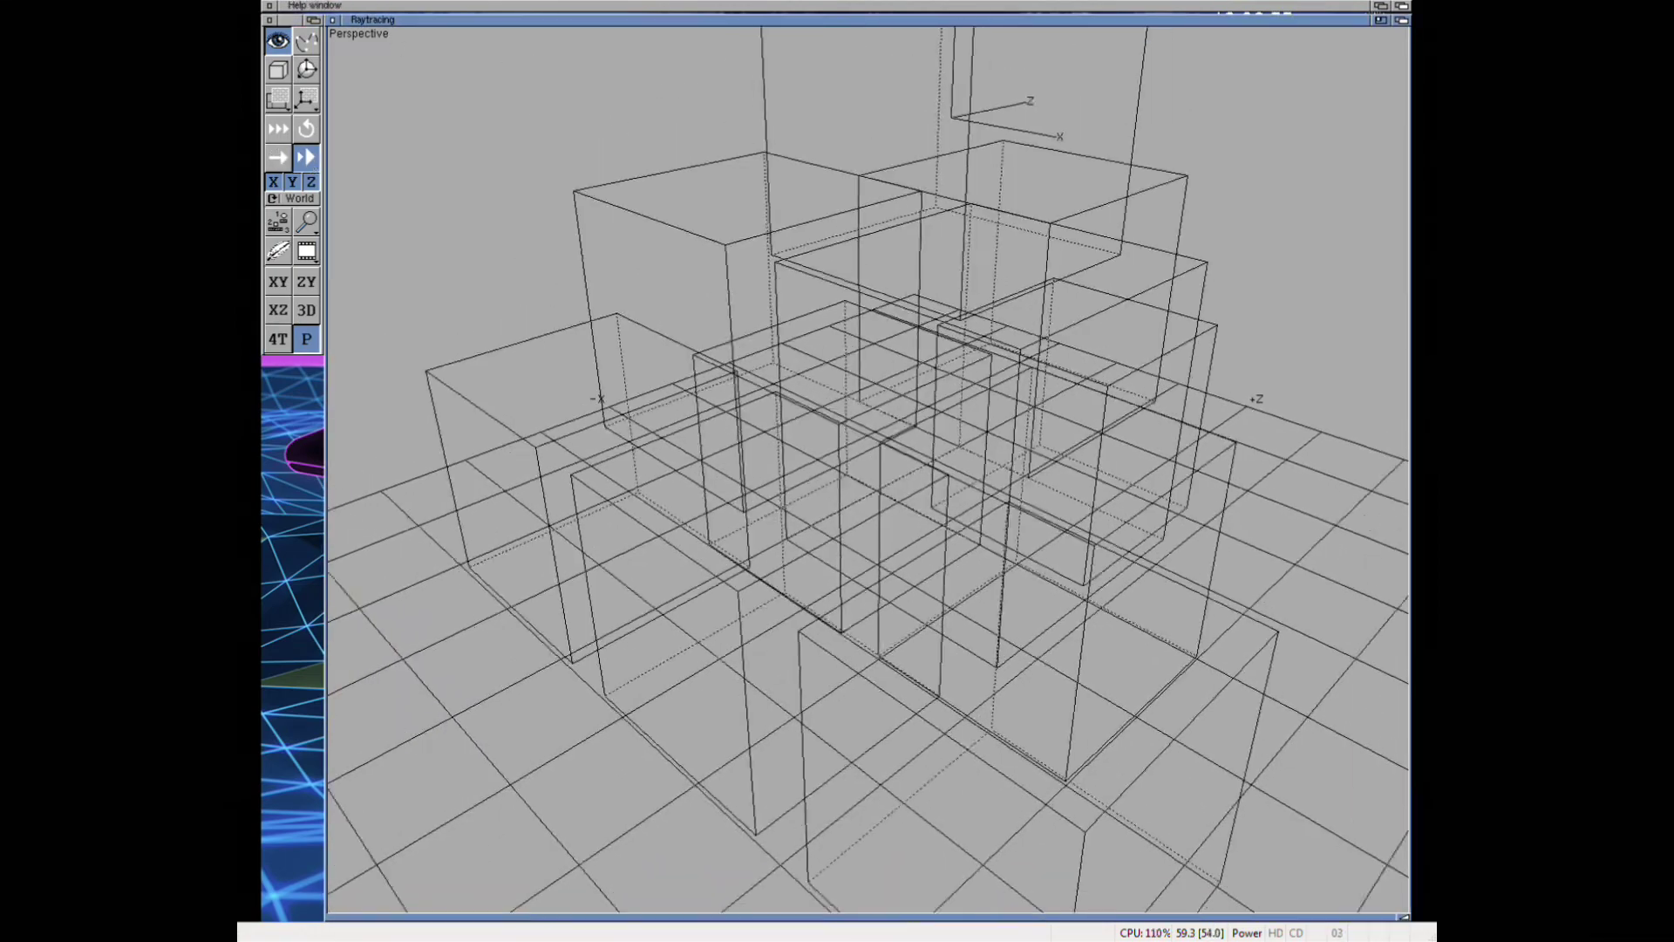
mouse_move(715, 216)
mouse_down()
mouse_move(610, 262)
mouse_move(549, 362)
mouse_up()
click(277, 222)
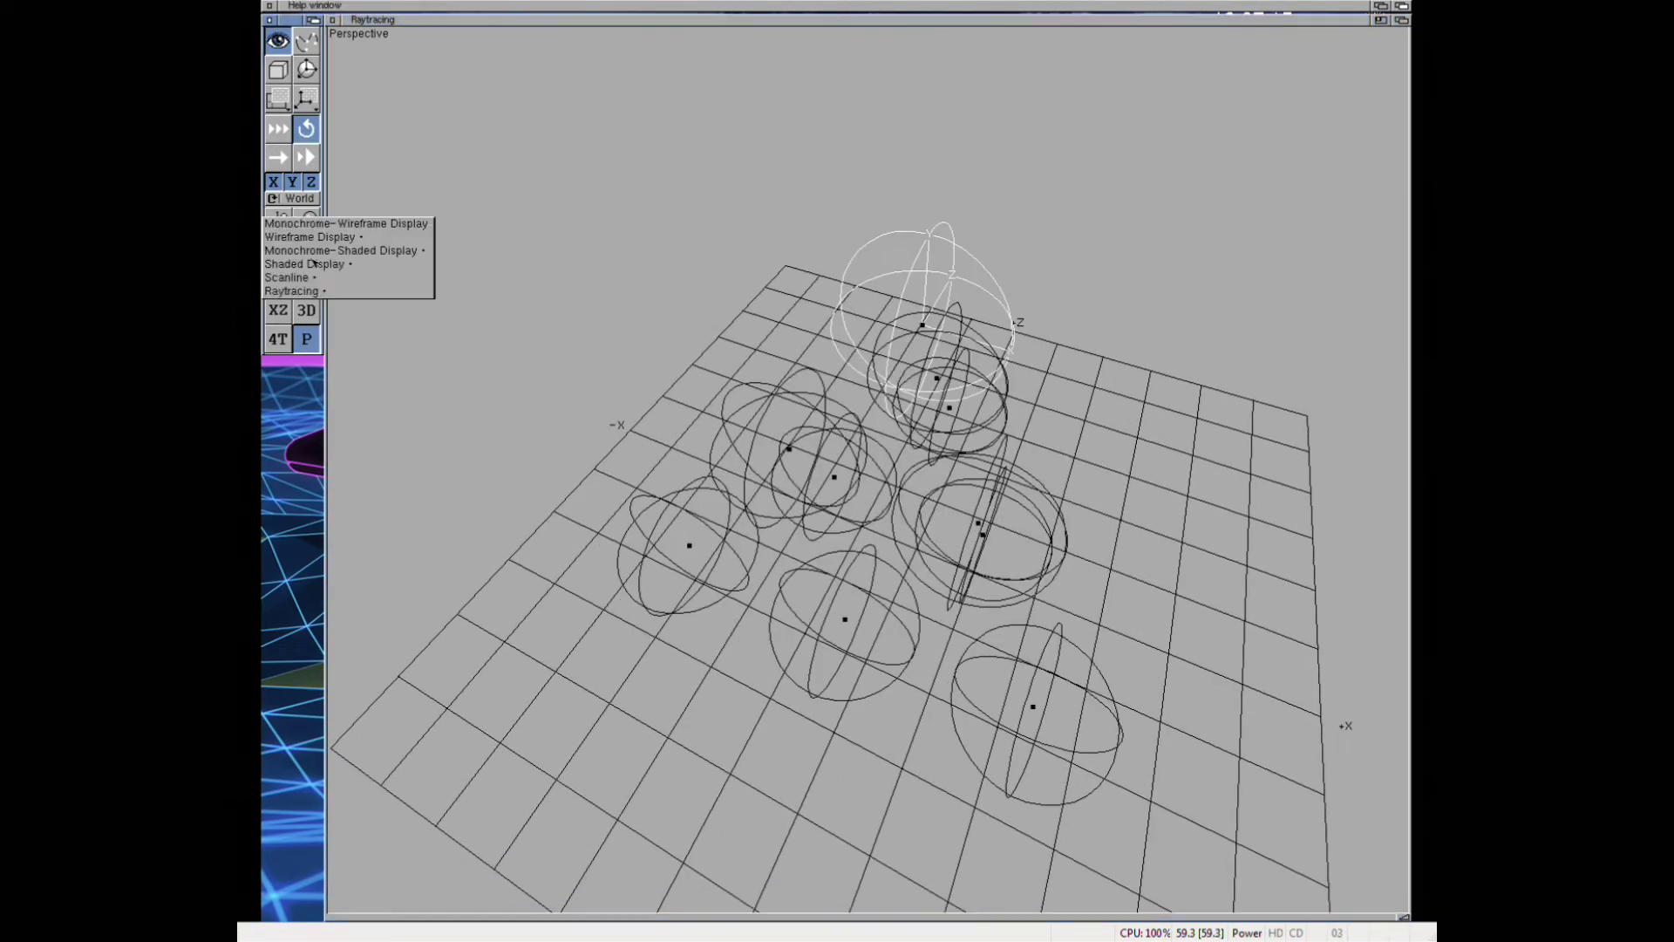
click(292, 291)
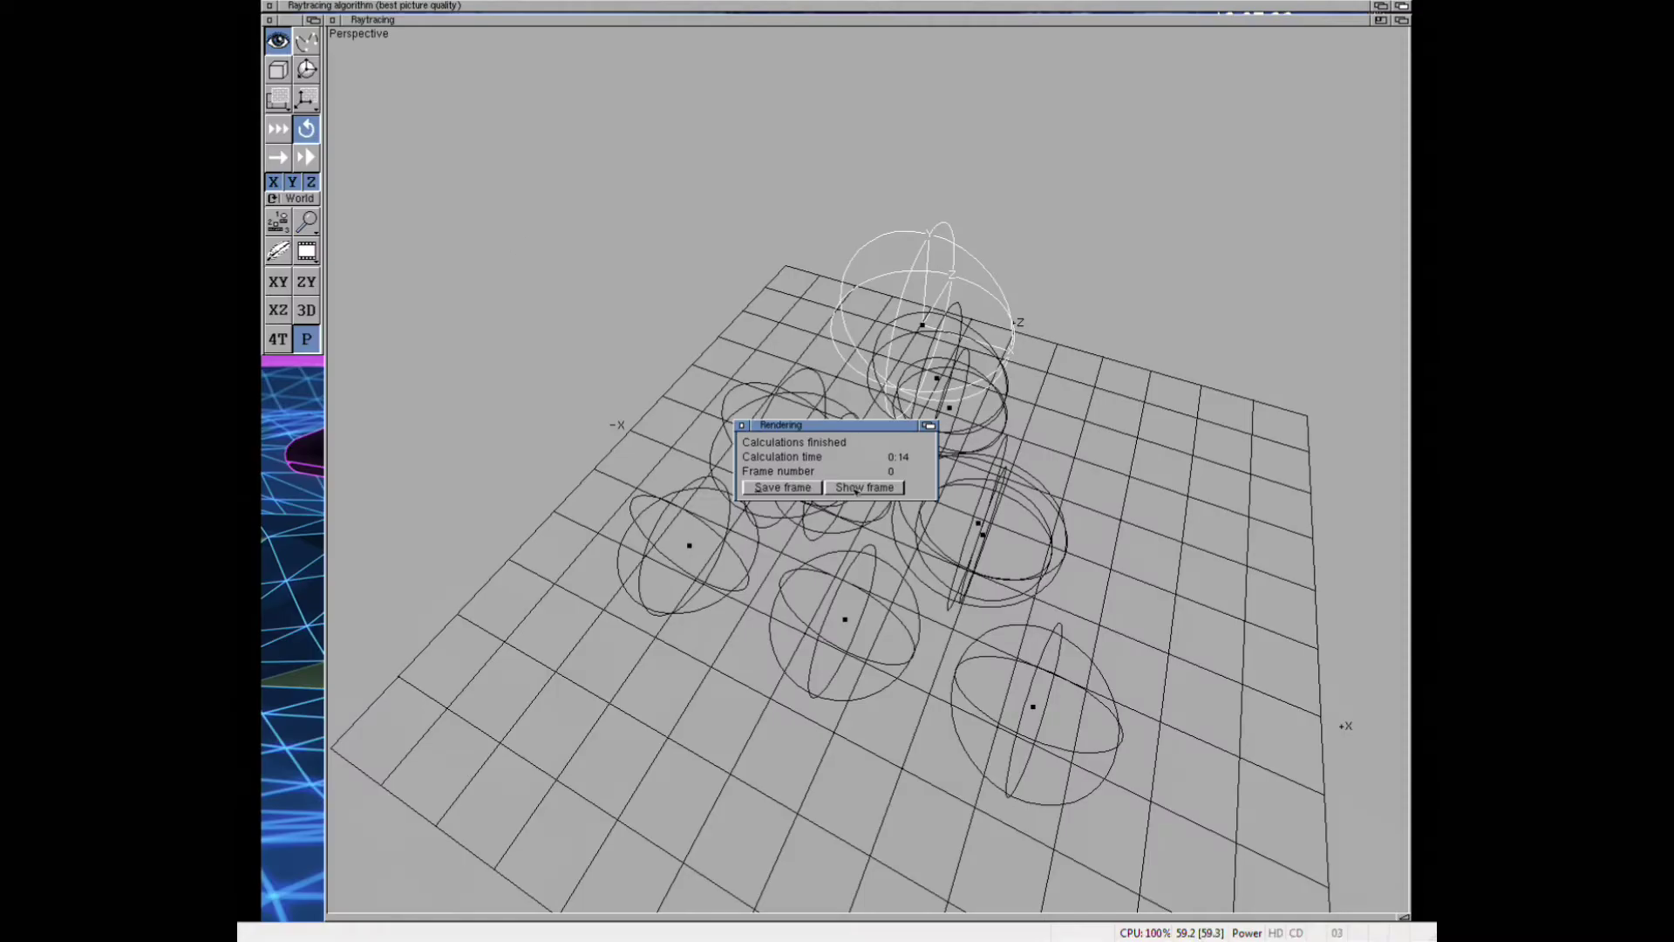
key(F5)
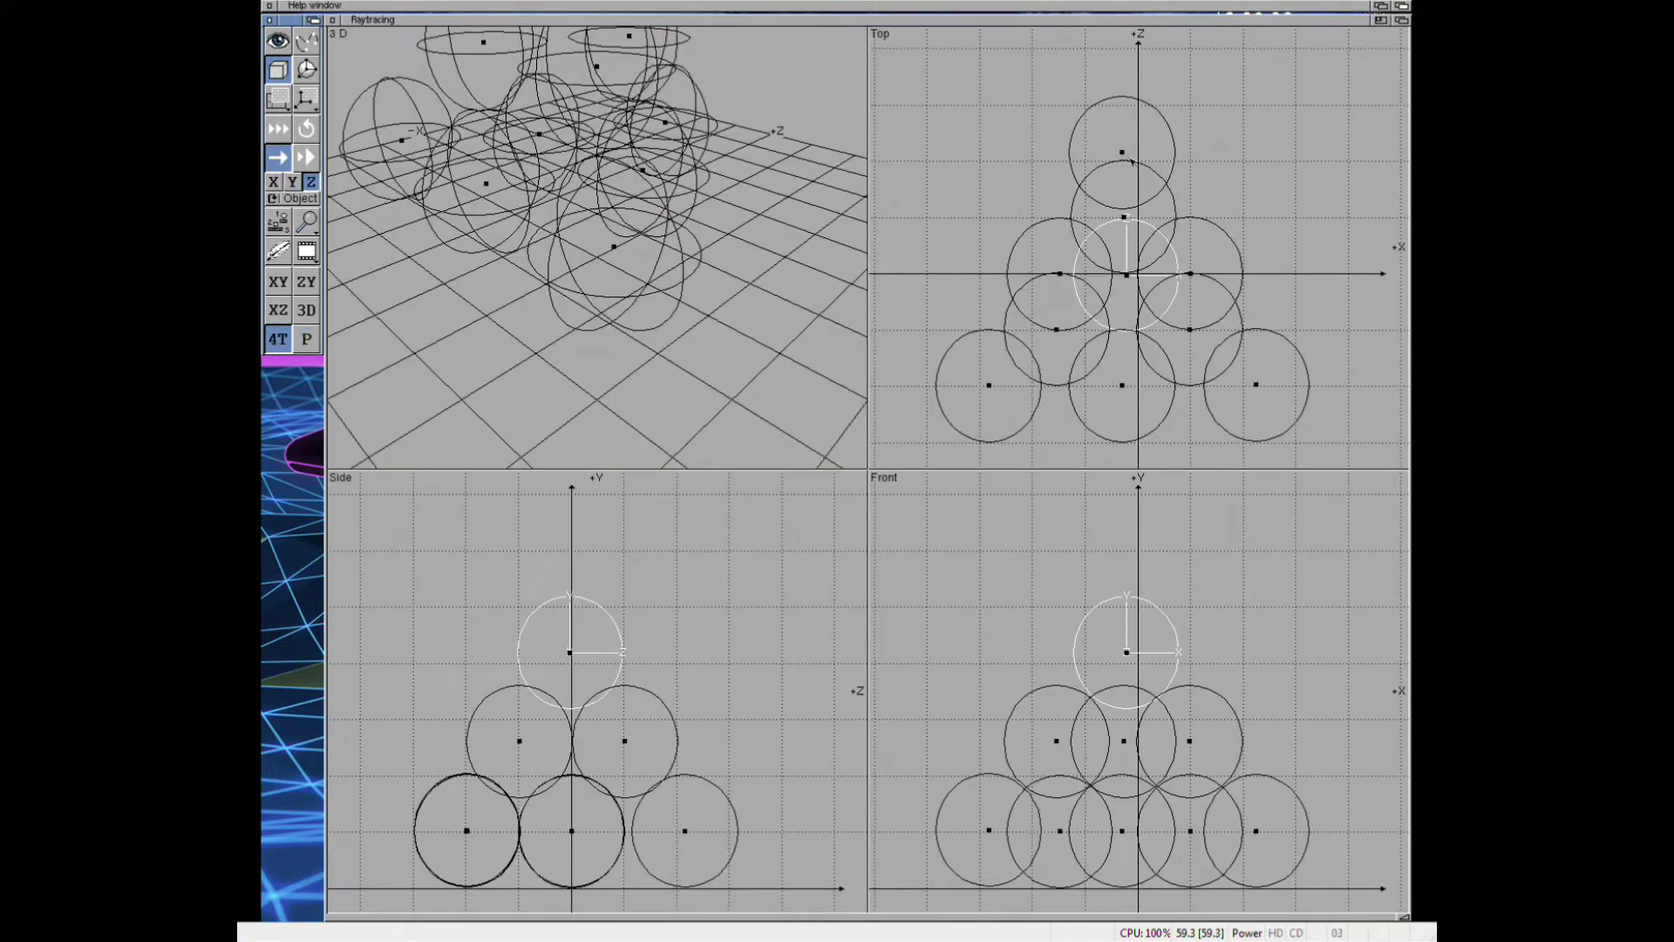
click(1125, 153)
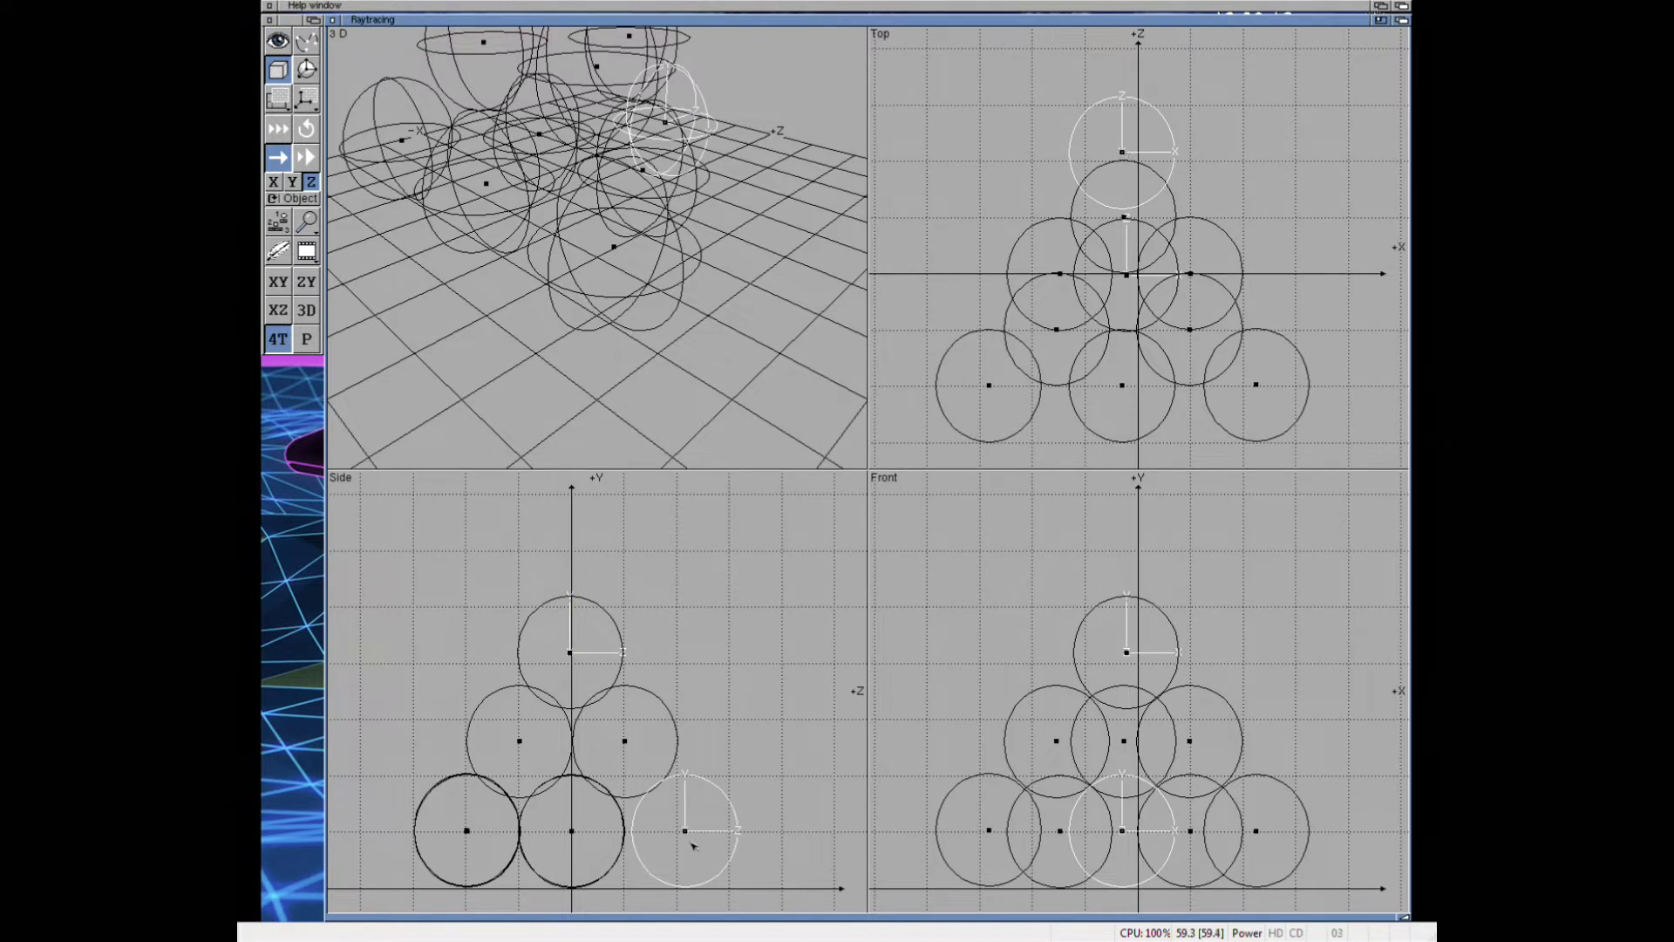
- Select the left, centre and right spheres of the middle row
drag(693, 846, 711, 848)
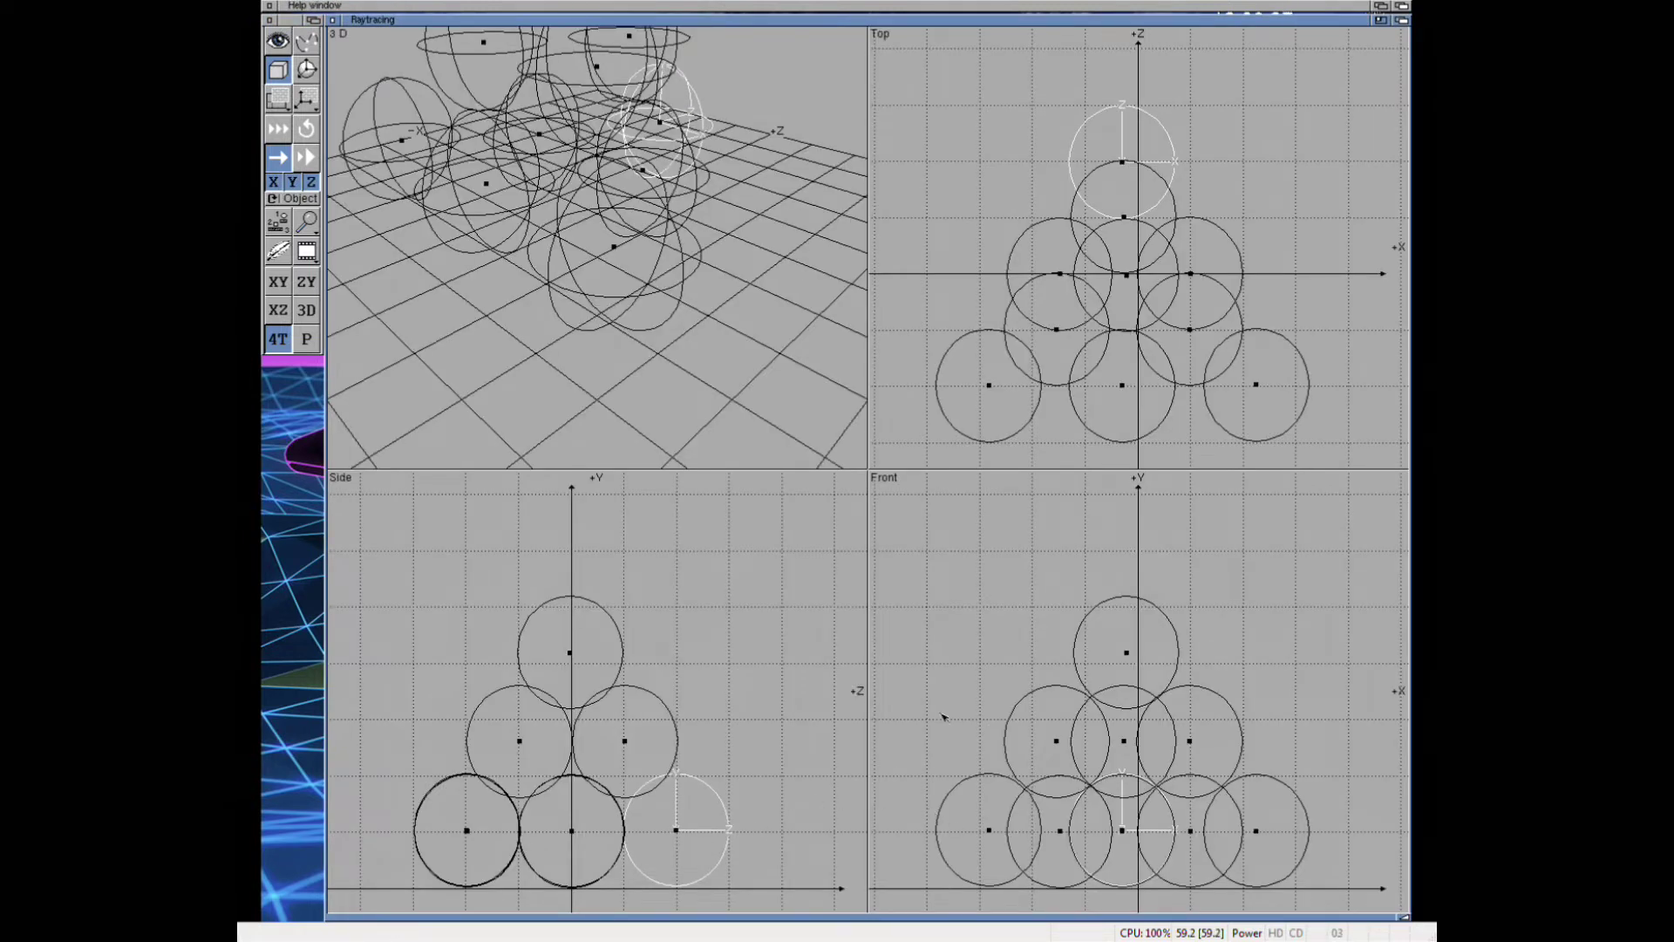
click(1125, 750)
shift+click(1196, 744)
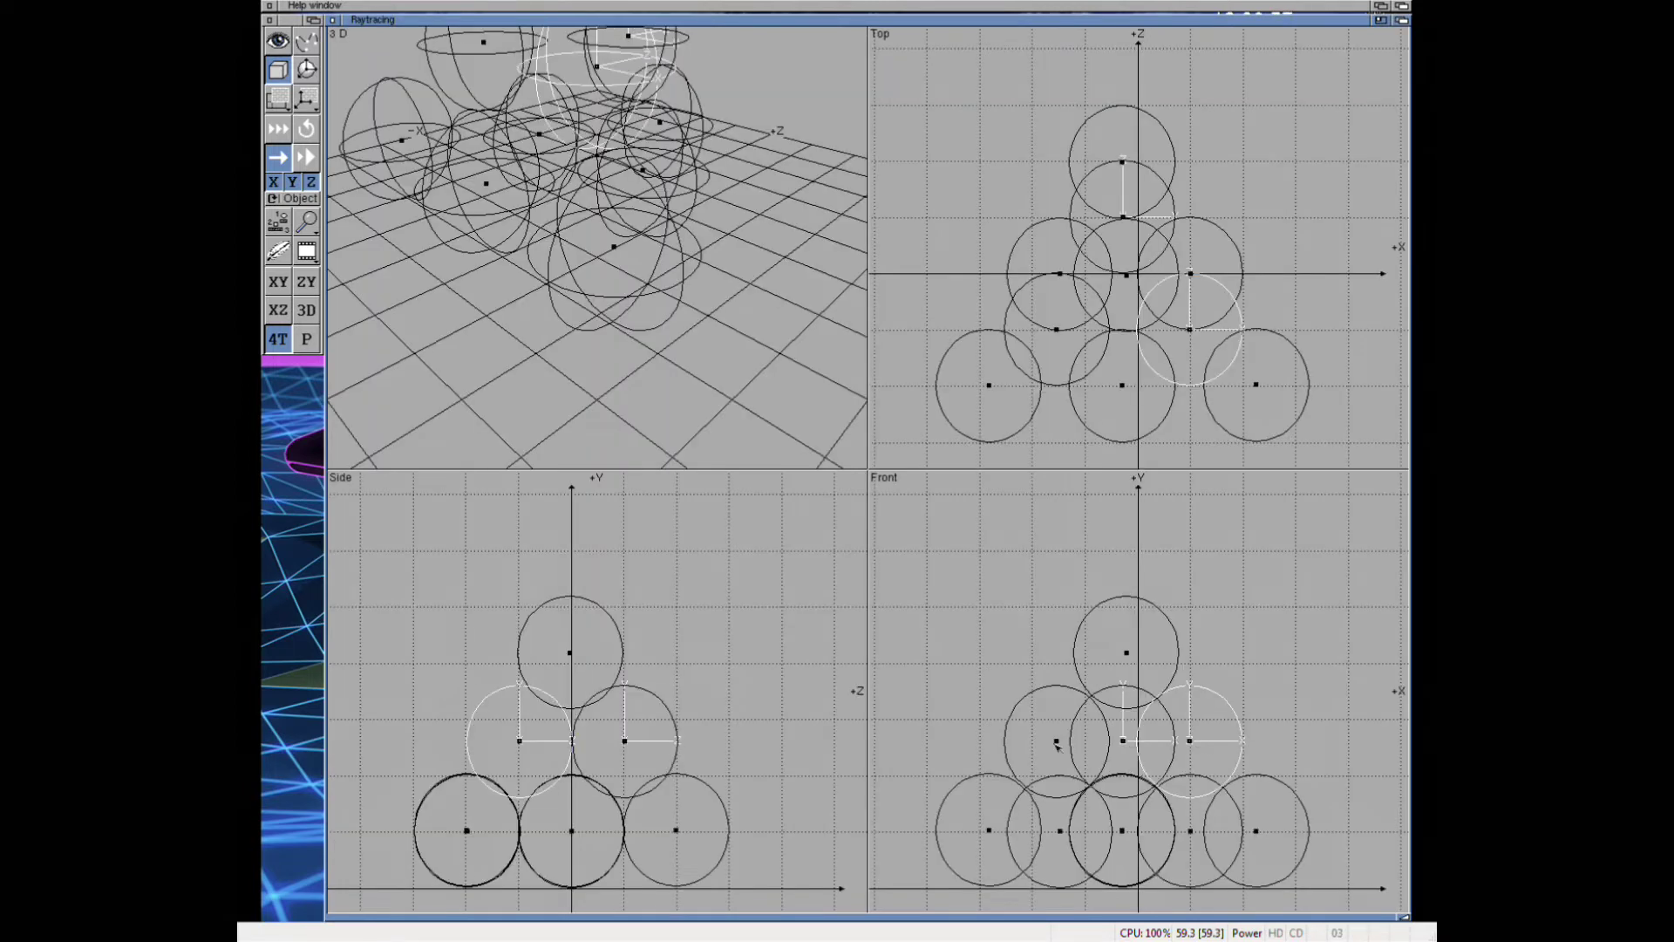
click(1056, 741)
shift+click(1124, 742)
shift+click(1193, 742)
- Raytrace from the single camera view, return to four views, and clear the sphere selection
click(306, 340)
click(297, 198)
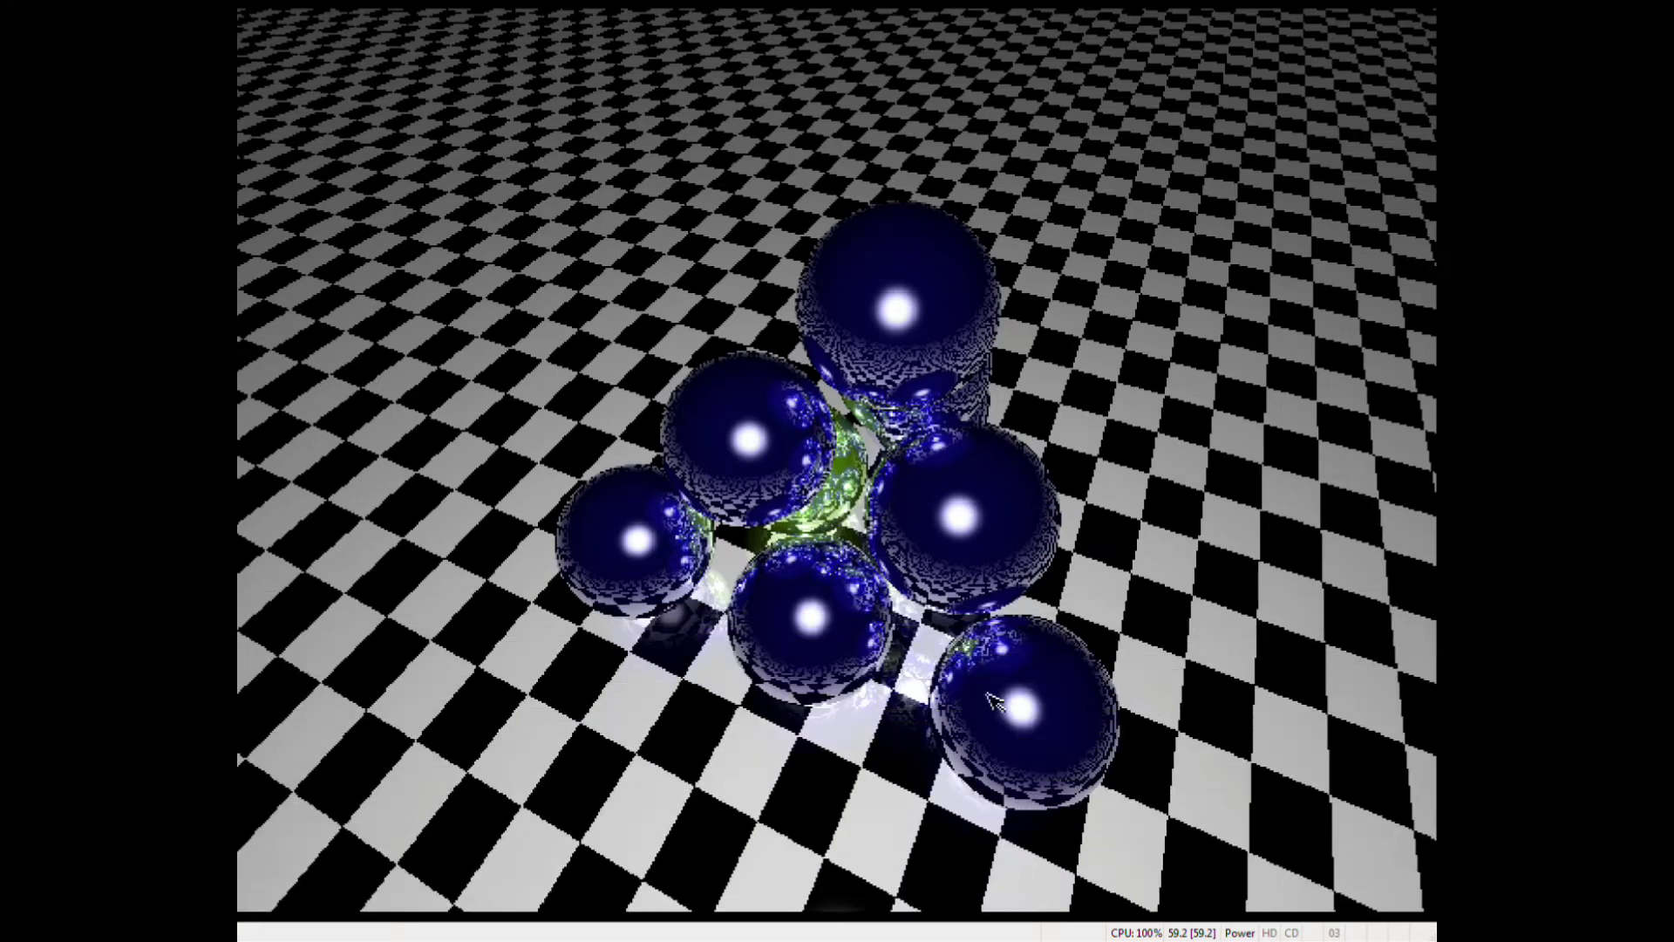
click(1011, 695)
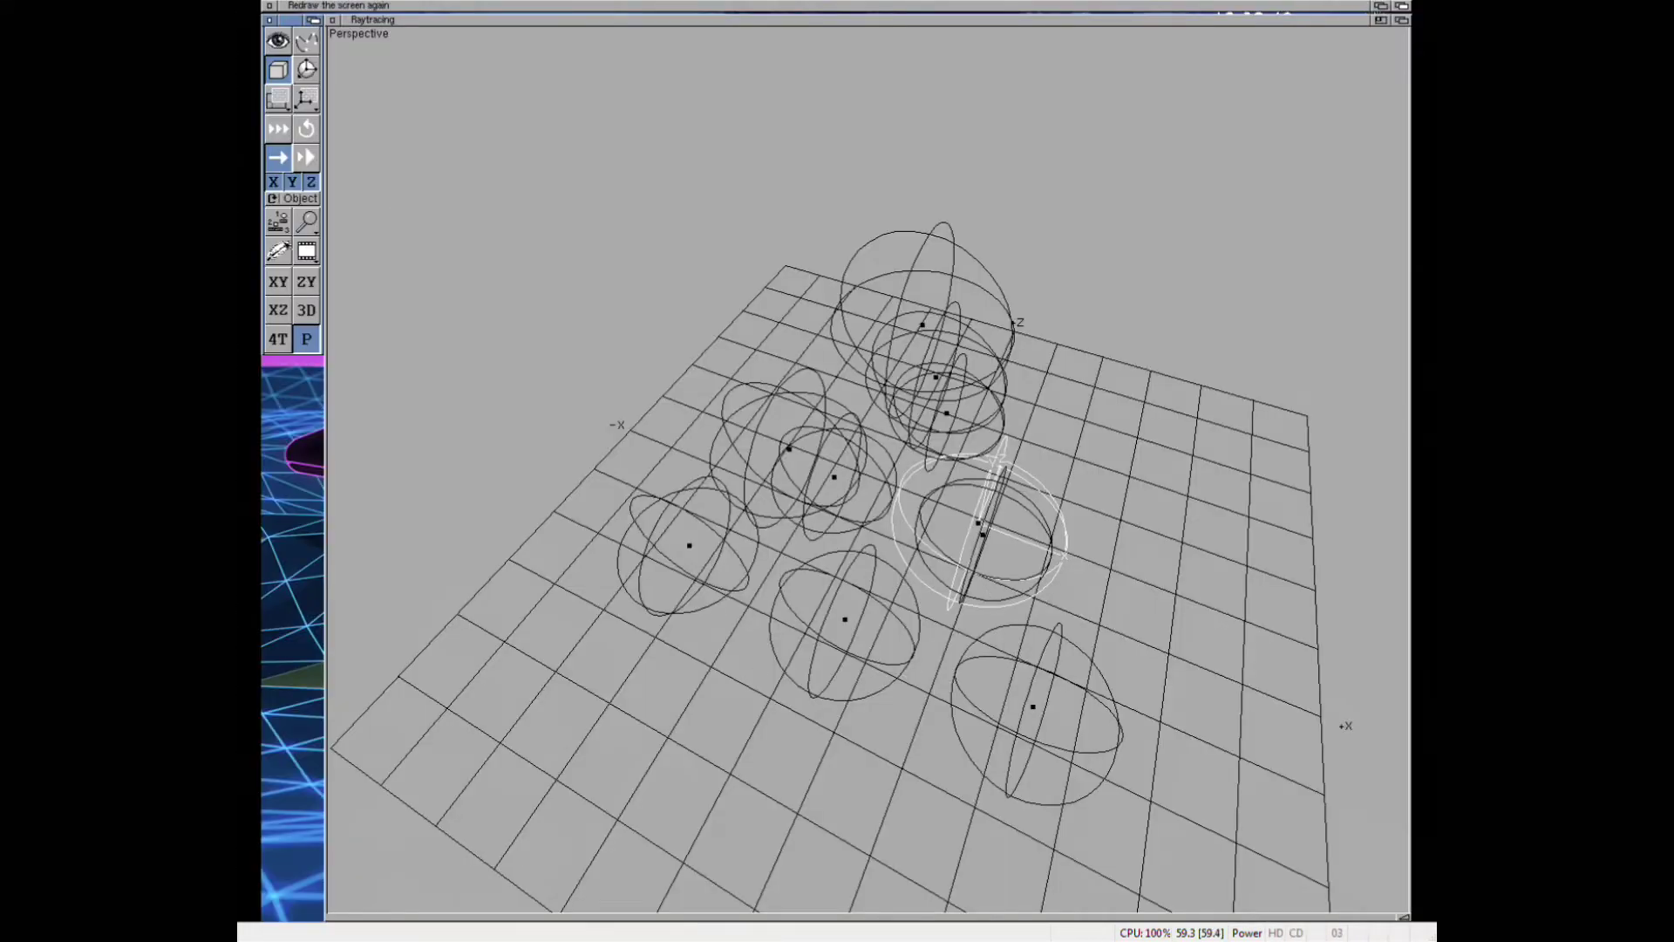
click(277, 340)
key(o)
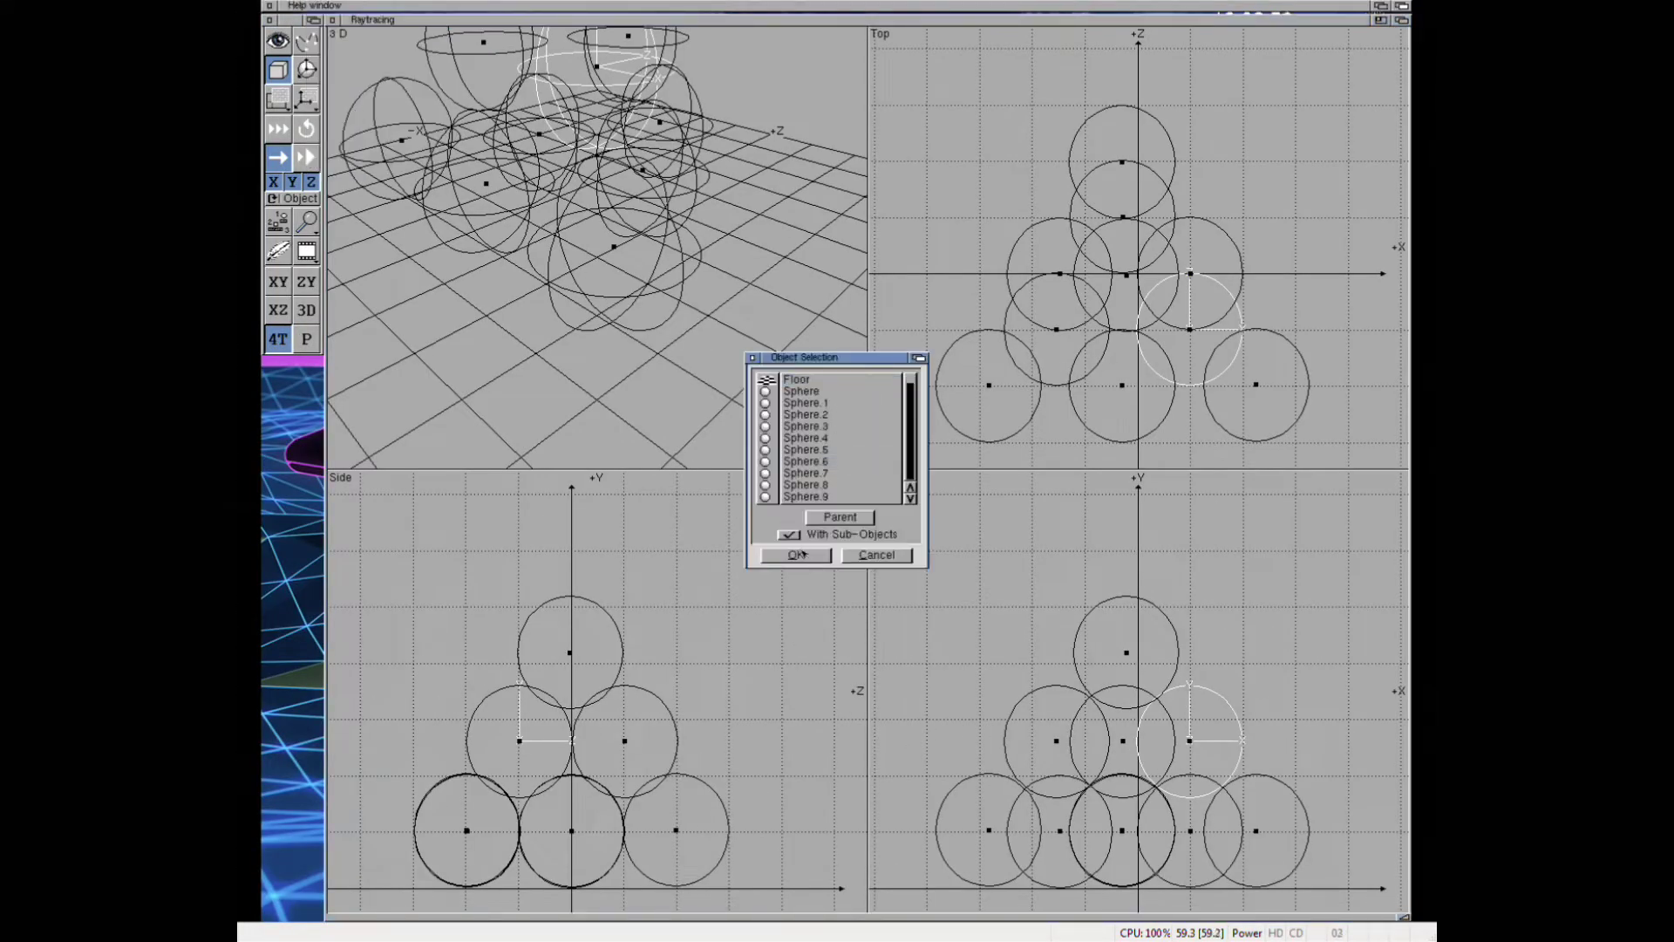
click(796, 555)
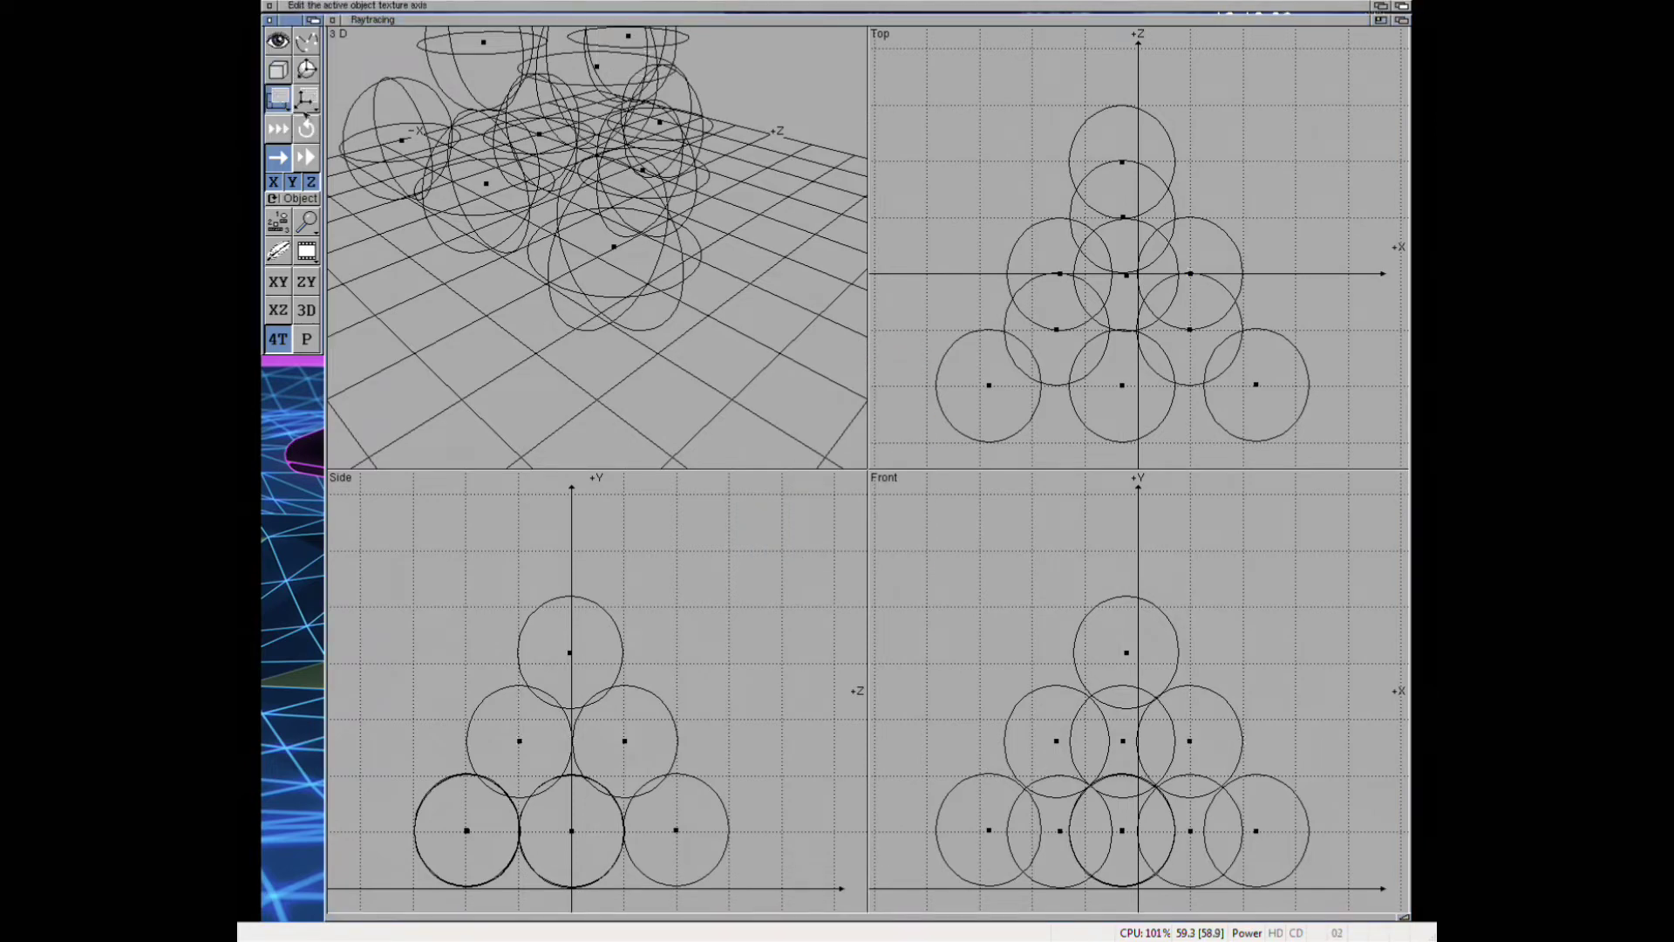
- Start a best-quality raytrace from the single perspective view, abort it and return to the editor
click(306, 98)
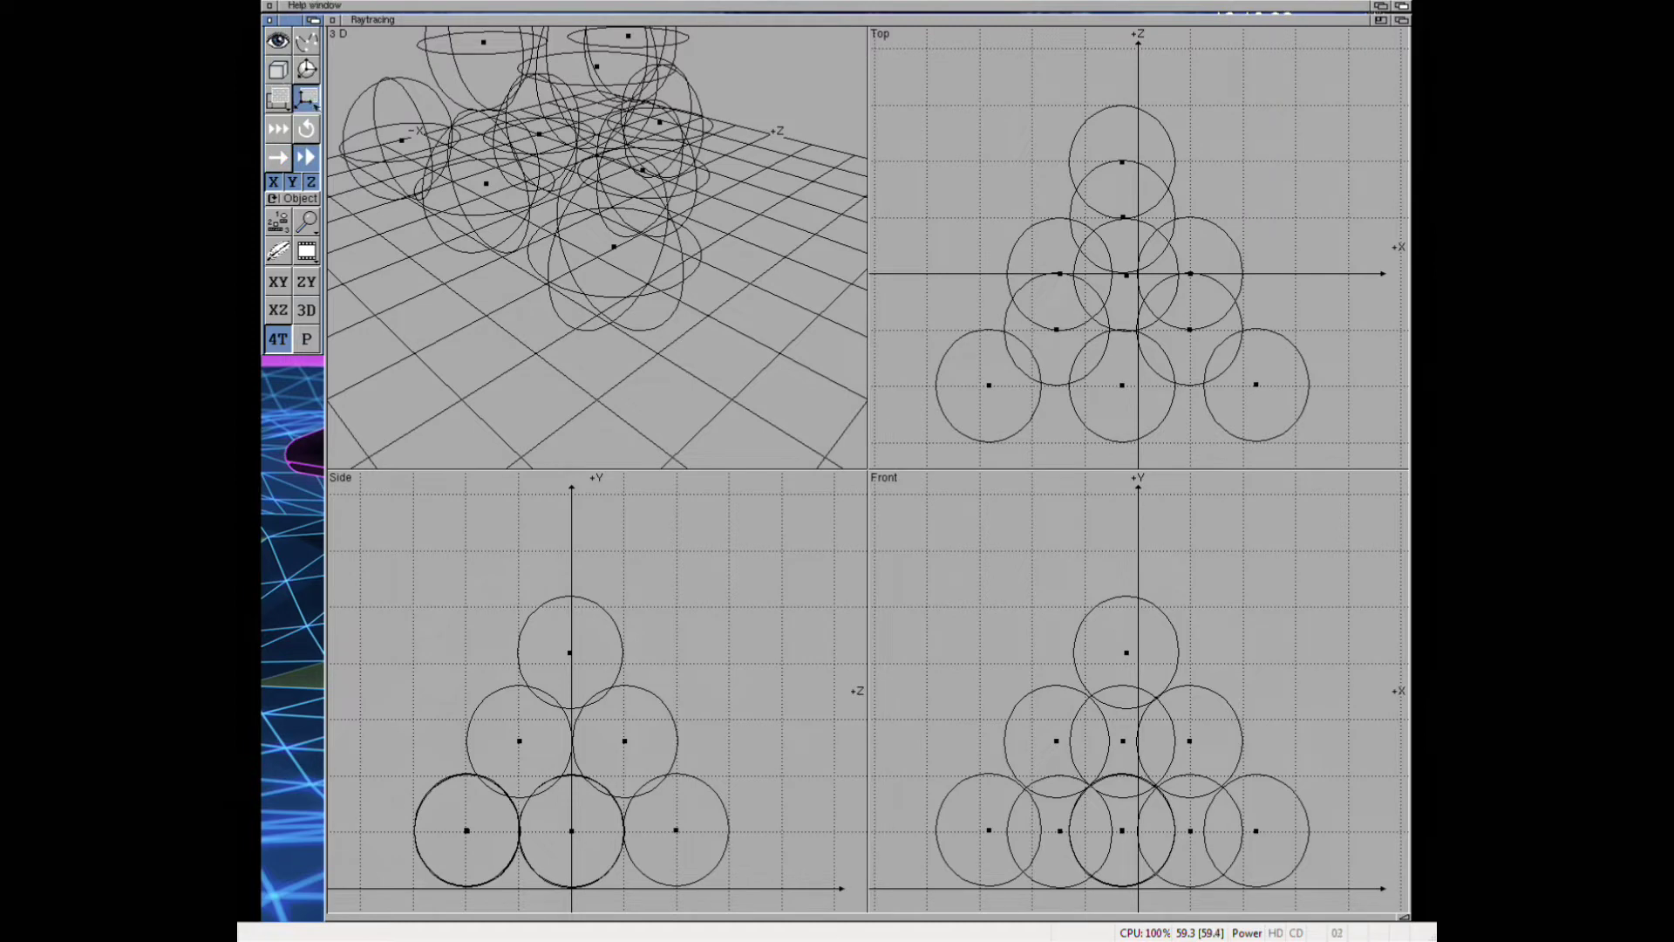
click(306, 339)
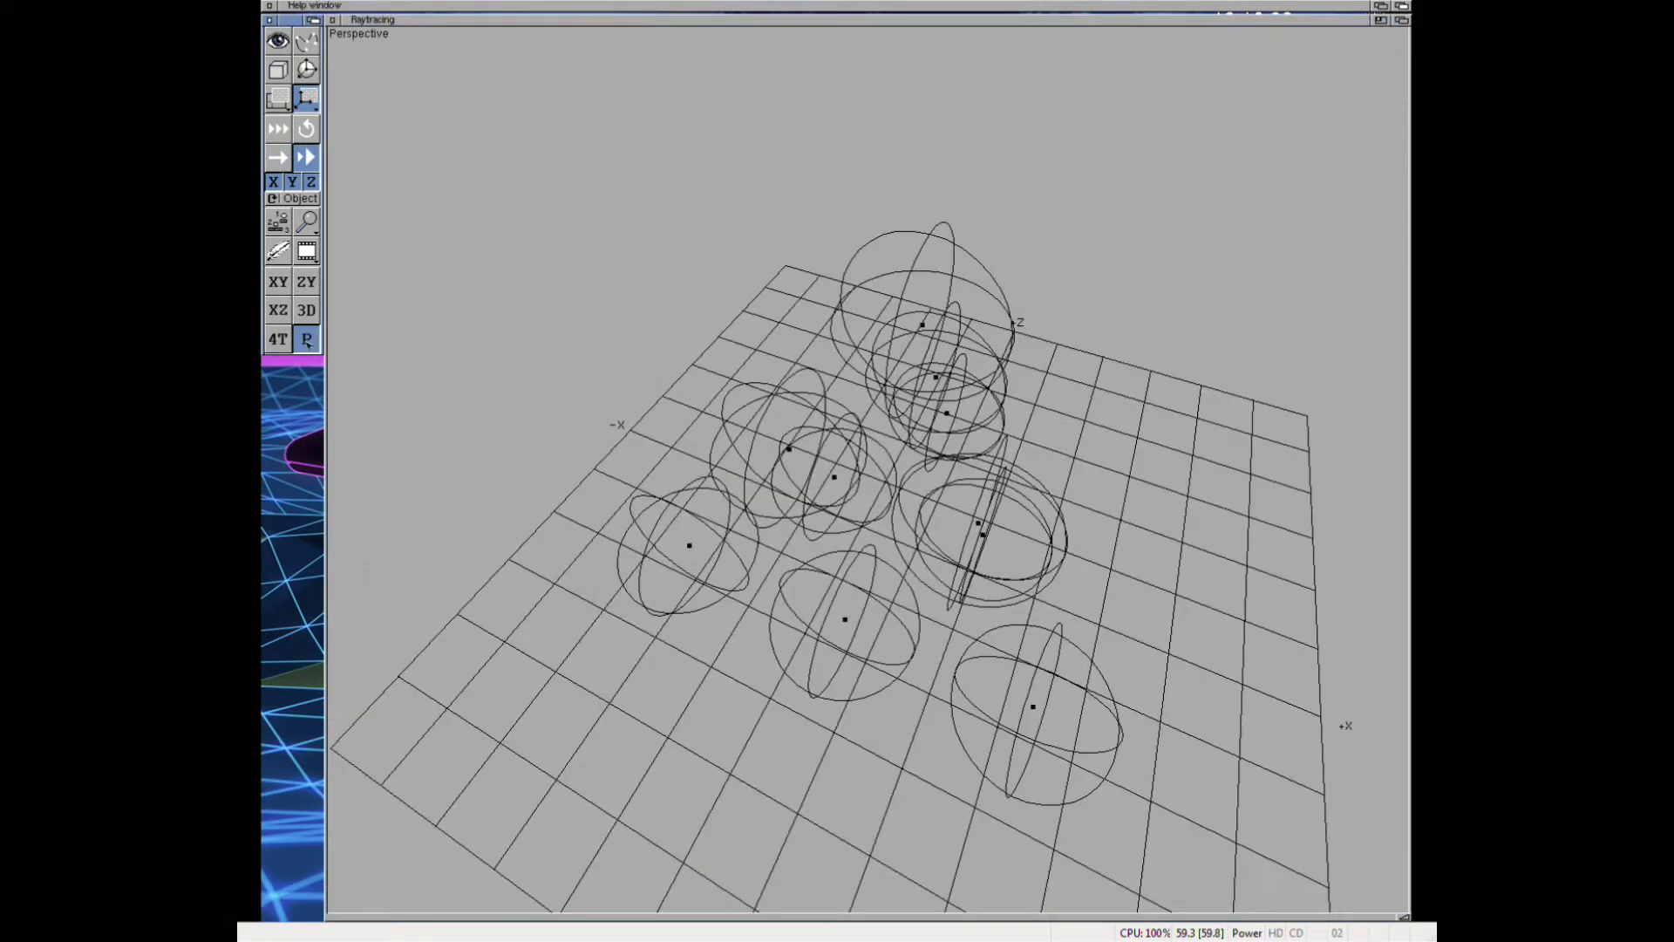
click(278, 98)
key(super+r)
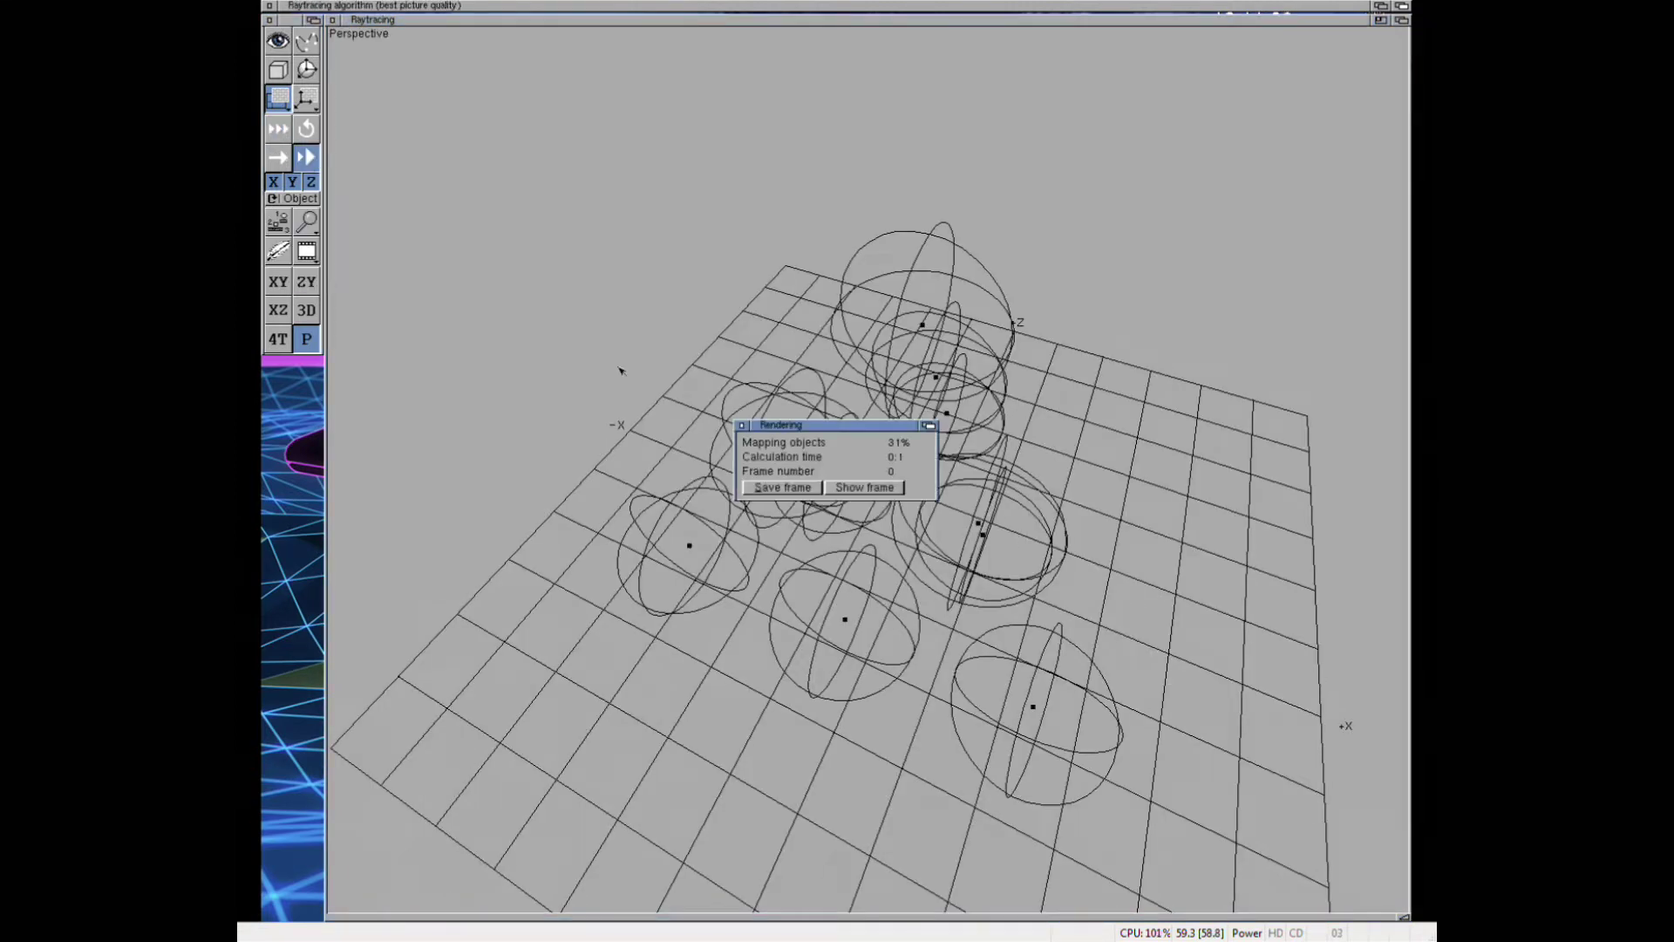
click(907, 485)
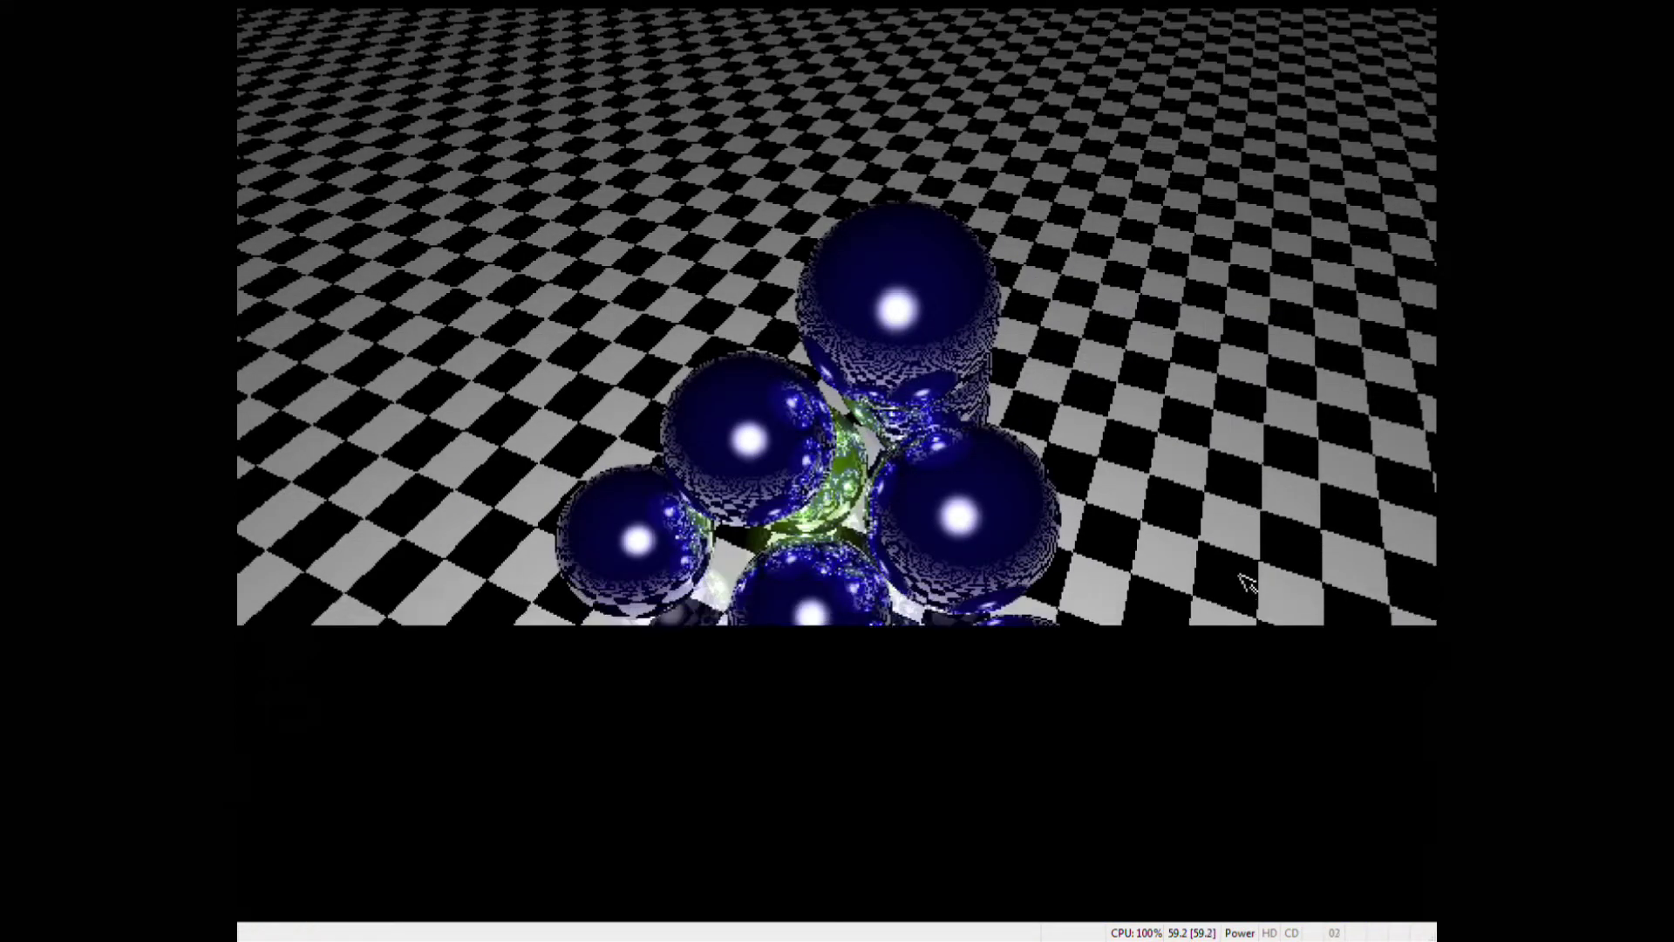
click(1248, 583)
key(Return)
- Orbit and pull the camera back to frame the whole pyramid, then return to object mode and four views
key(c)
drag(844, 295, 639, 329)
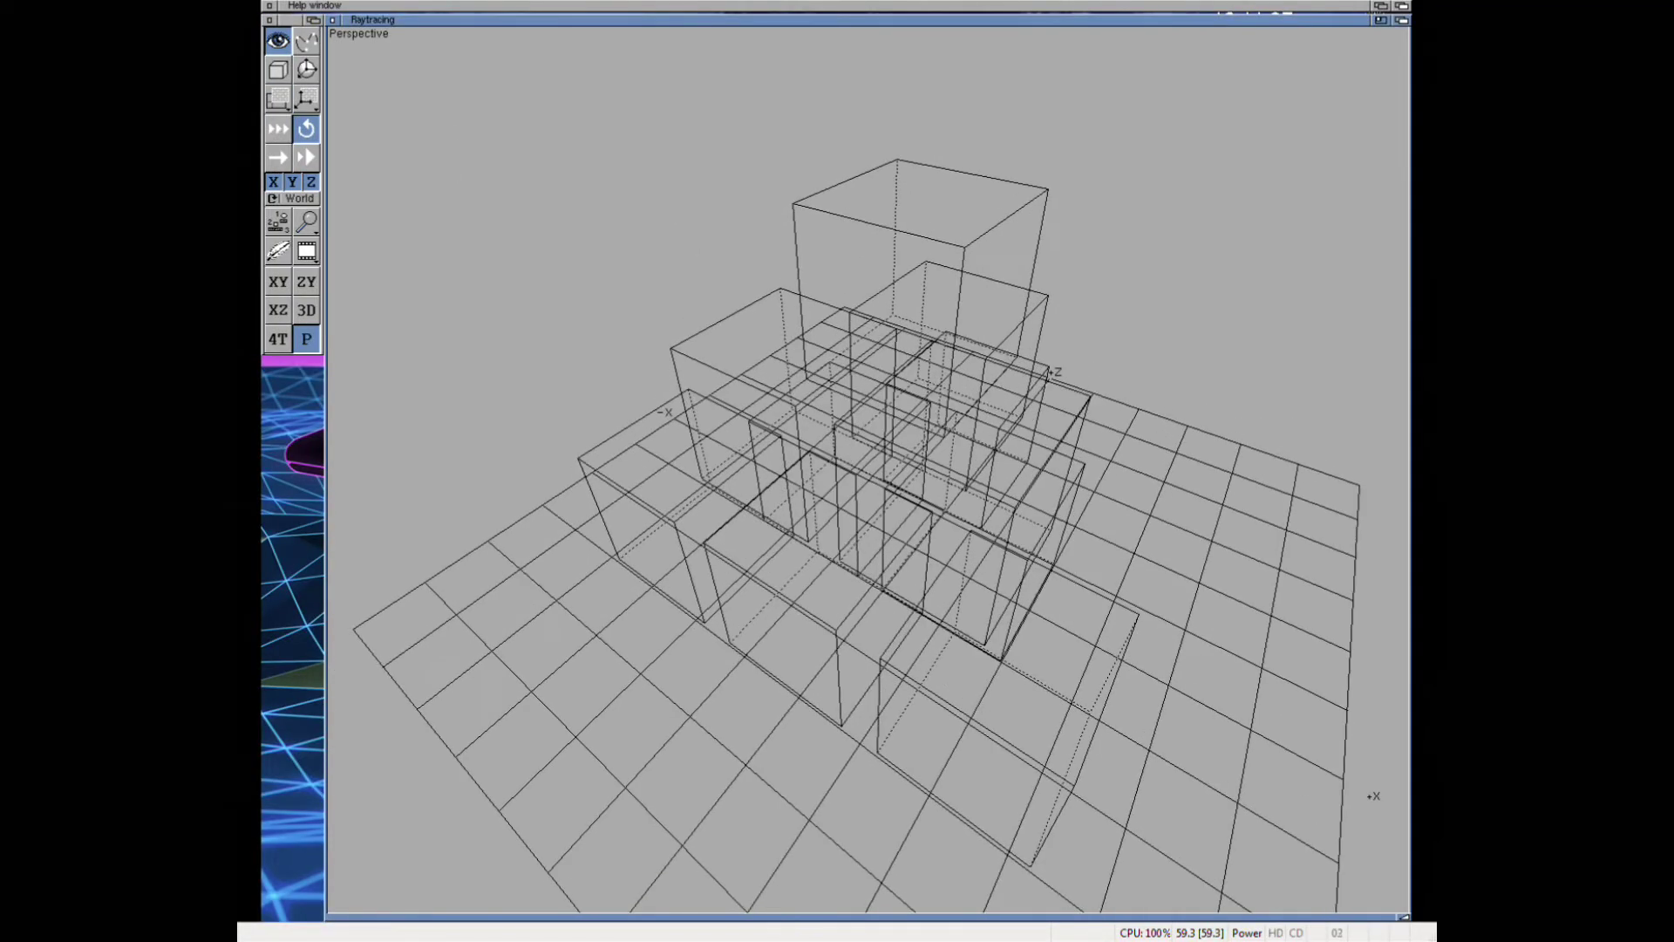
mouse_move(837, 436)
mouse_down()
mouse_move(716, 471)
mouse_move(613, 291)
mouse_up()
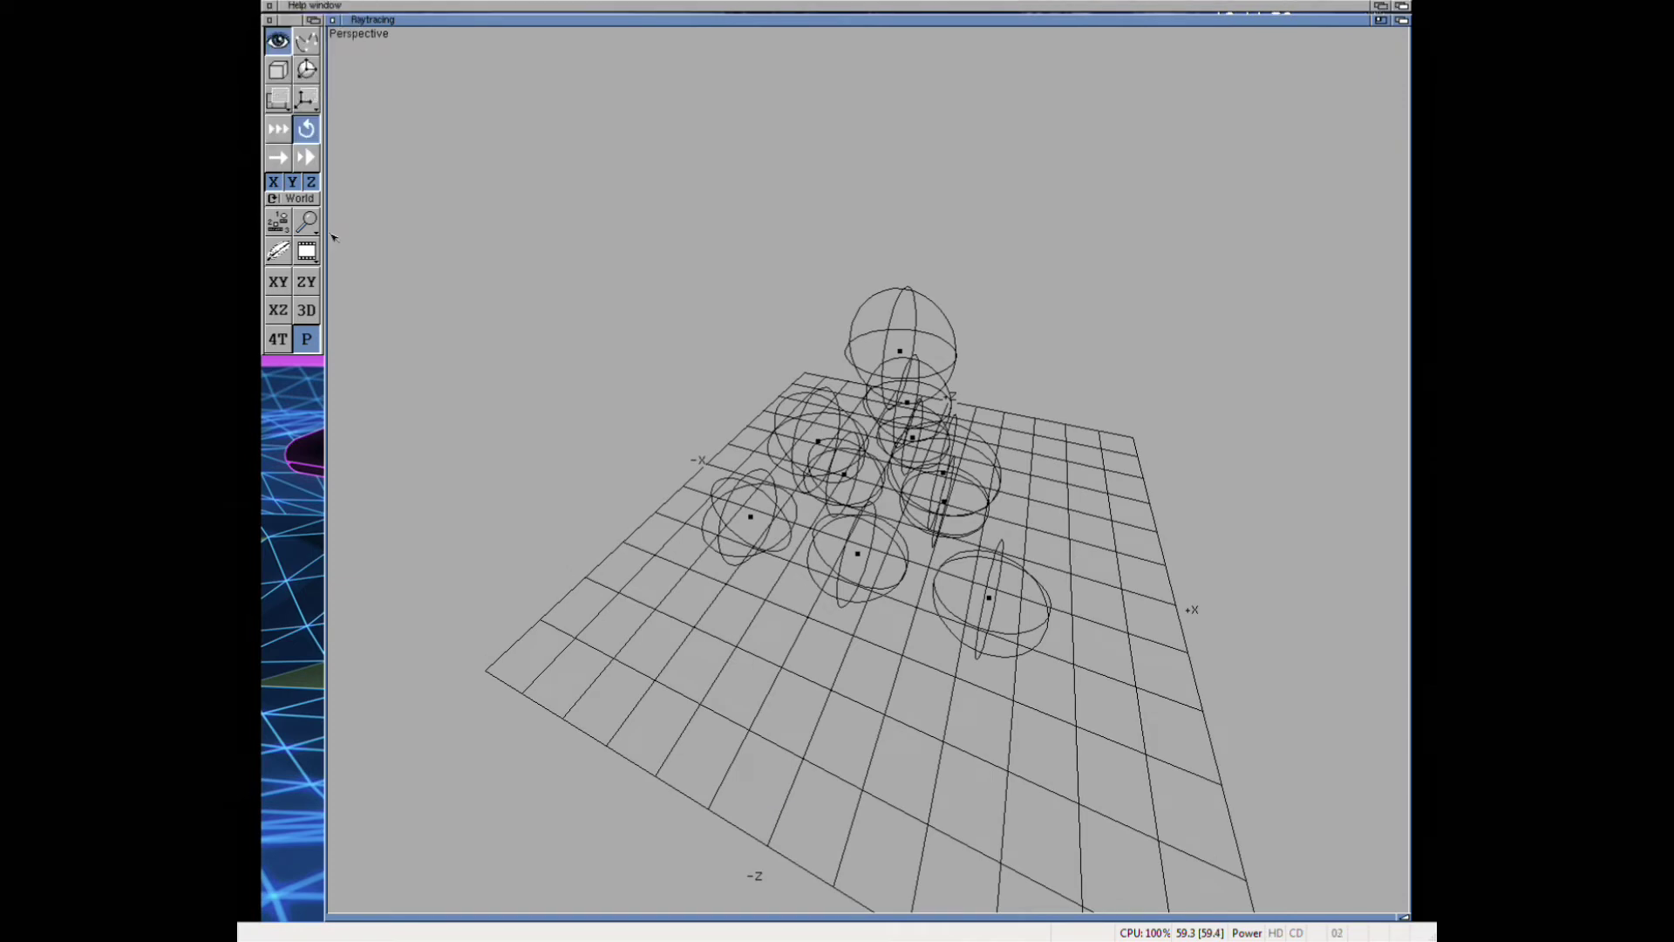
click(281, 99)
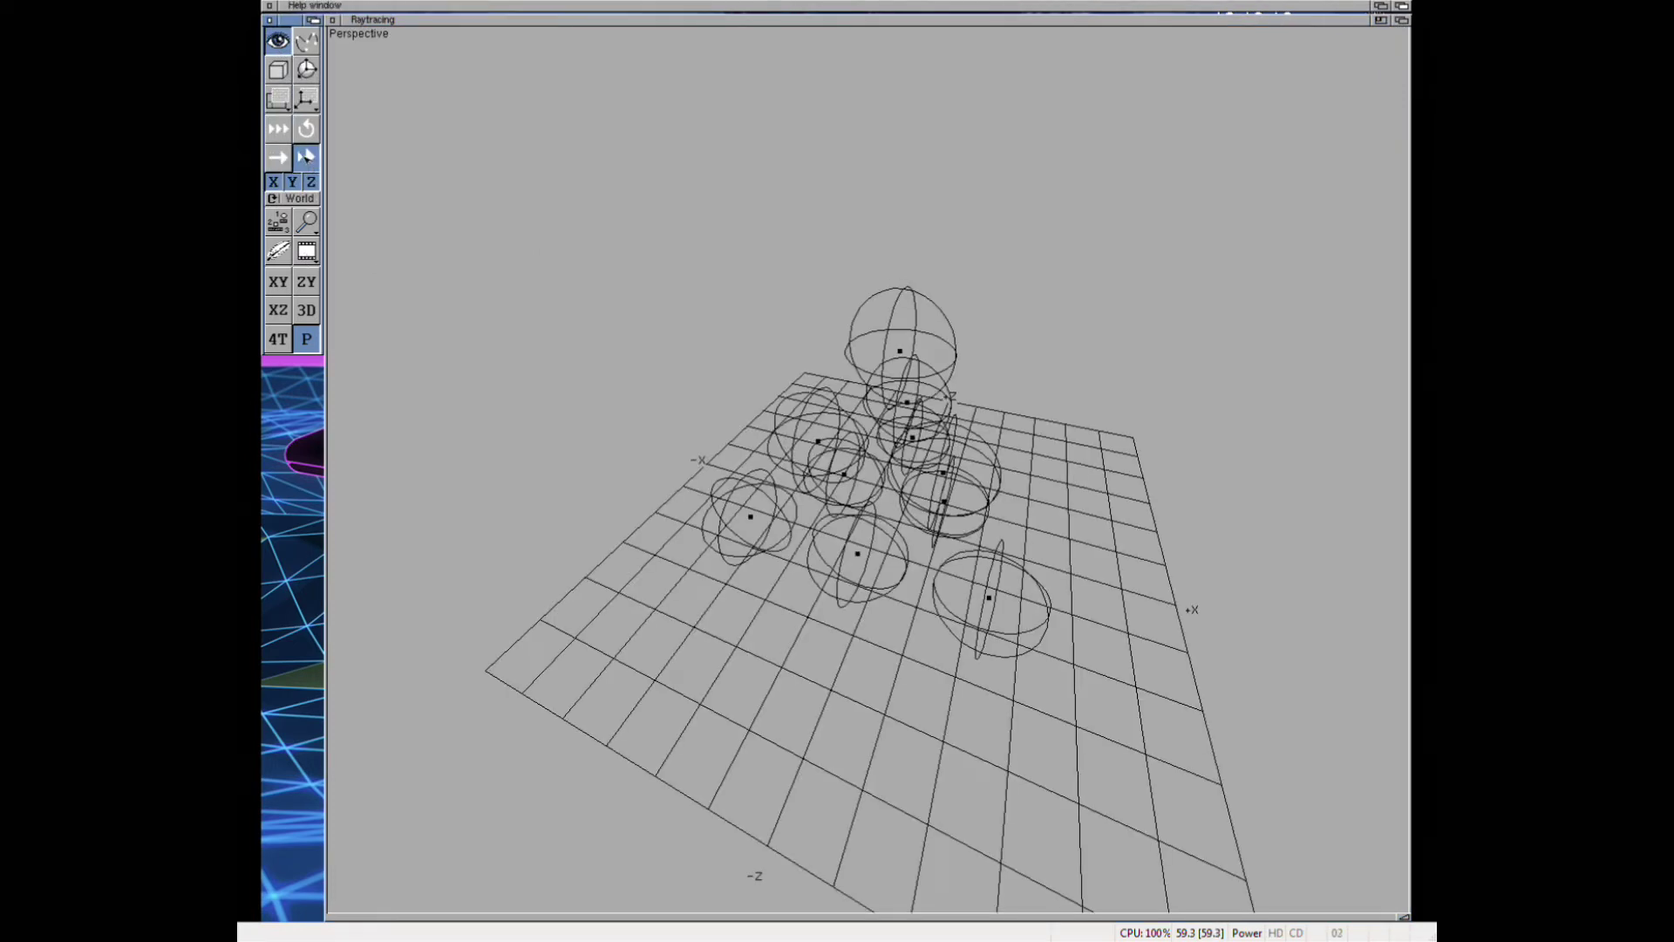
click(278, 70)
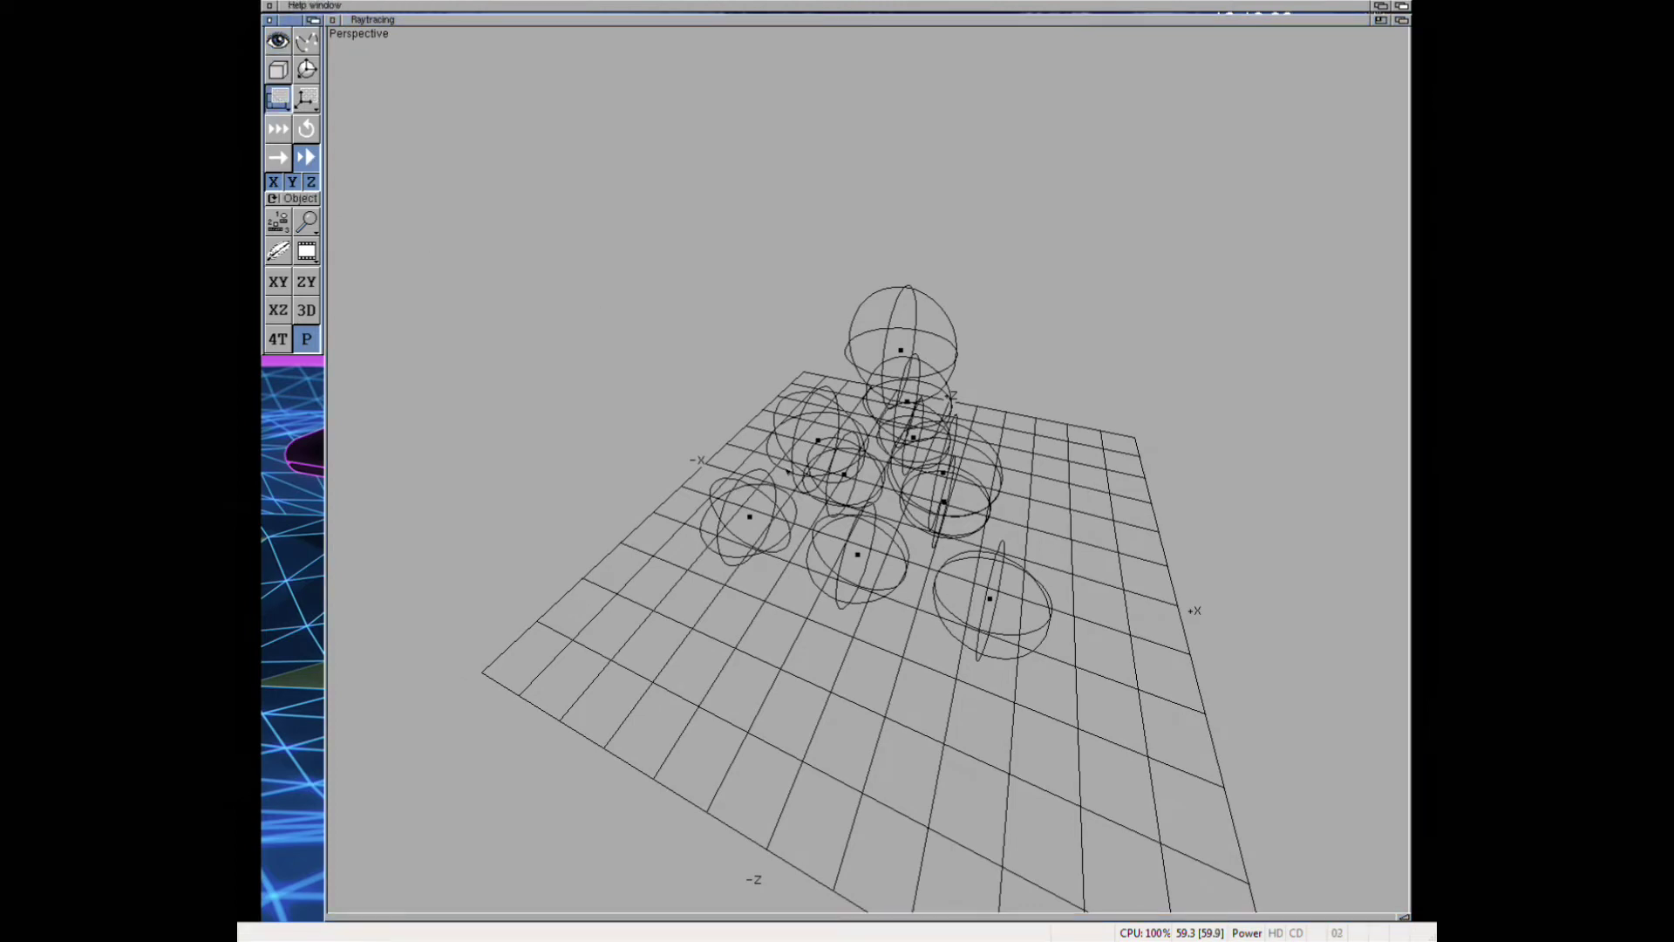
click(345, 248)
click(277, 340)
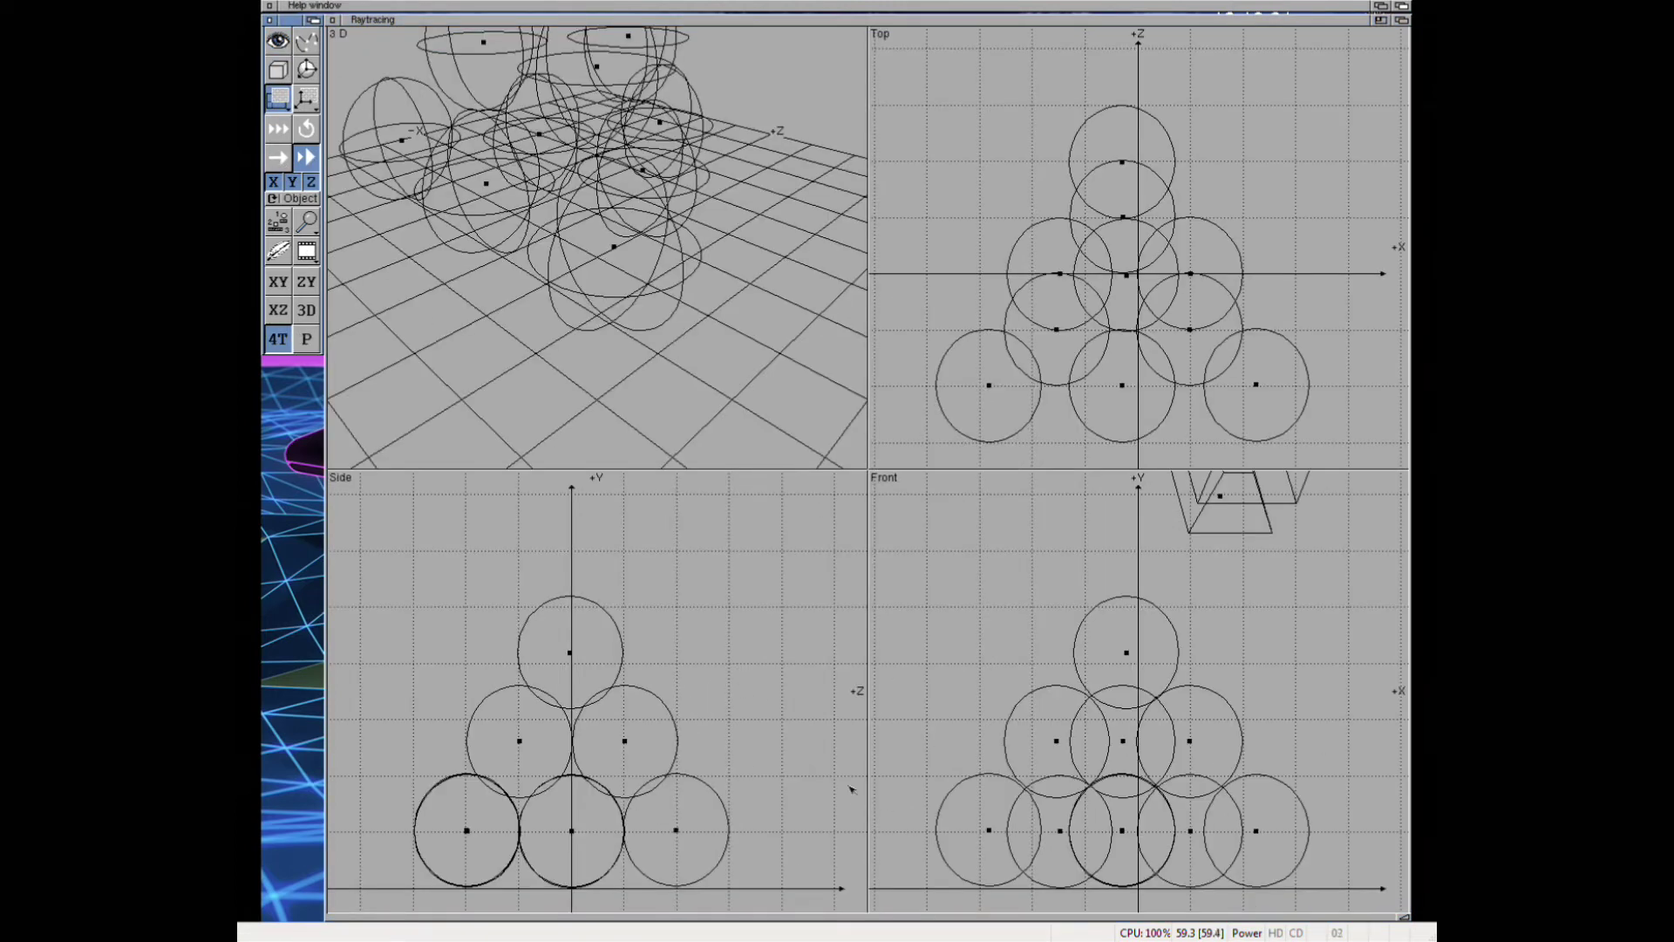
- Browse the Materials drawer via Material > Load without loading, then select the front-right sphere in Top view
mouse_move(427, 355)
right_down()
mouse_move(458, 4)
mouse_move(471, 30)
right_up()
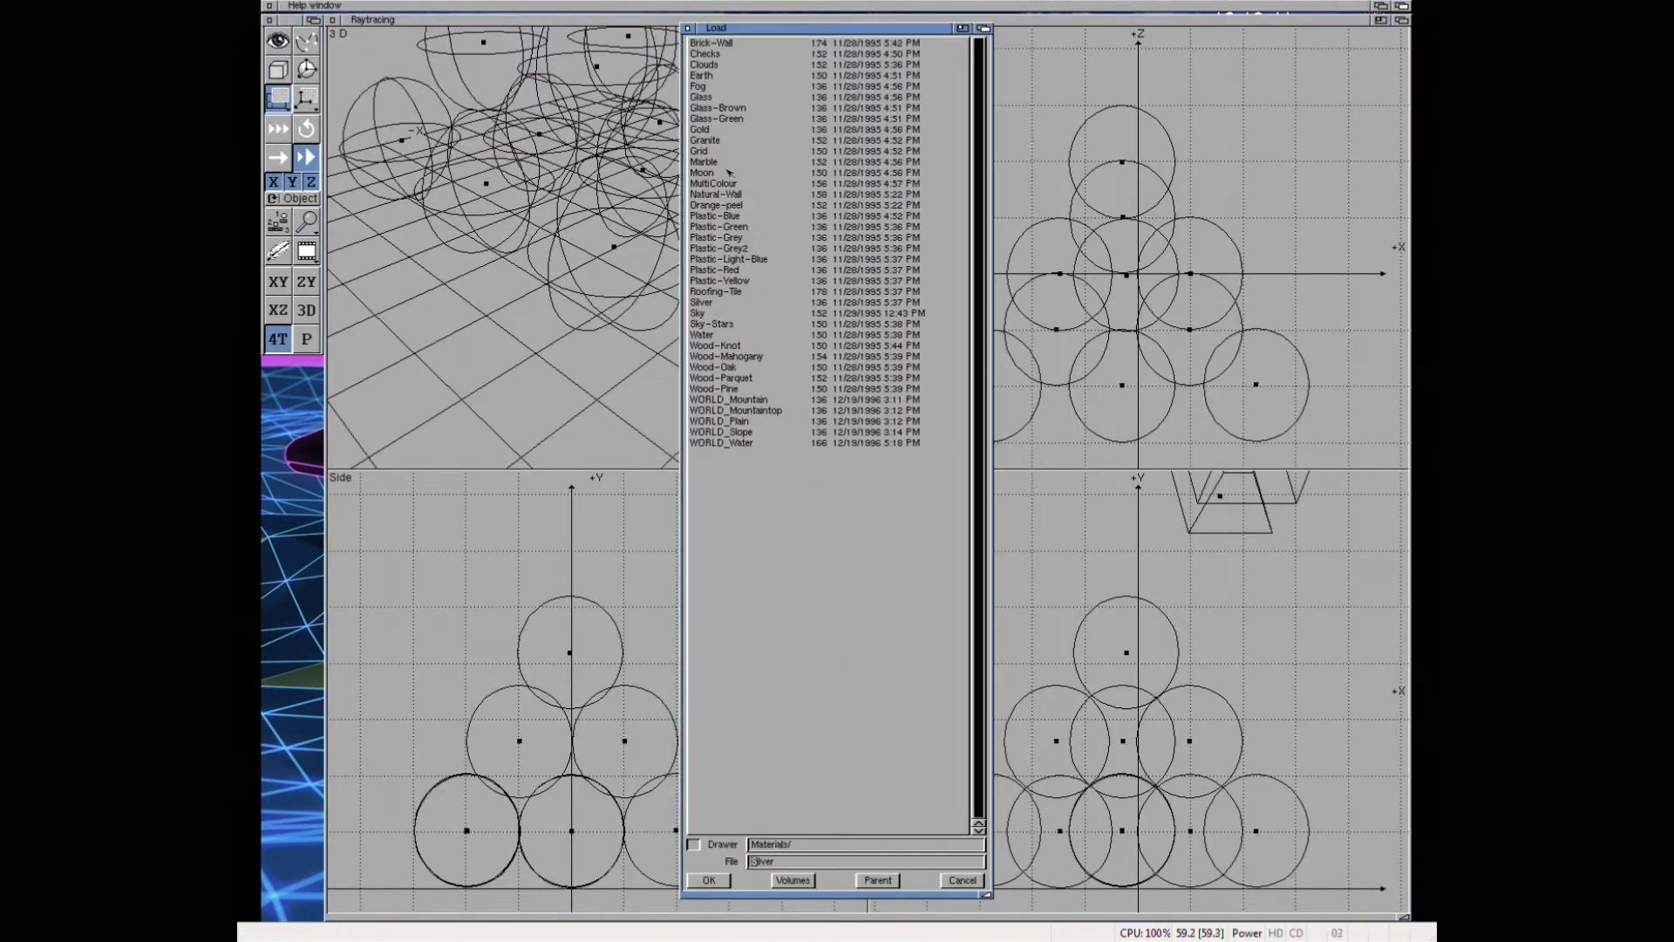
double_click(731, 143)
right_drag(610, 262, 471, 31)
double_click(731, 142)
mouse_move(730, 142)
right_down()
mouse_move(429, 4)
mouse_move(471, 30)
right_up()
click(709, 882)
mouse_move(709, 881)
right_down()
mouse_move(430, 4)
mouse_move(471, 30)
right_up()
click(709, 882)
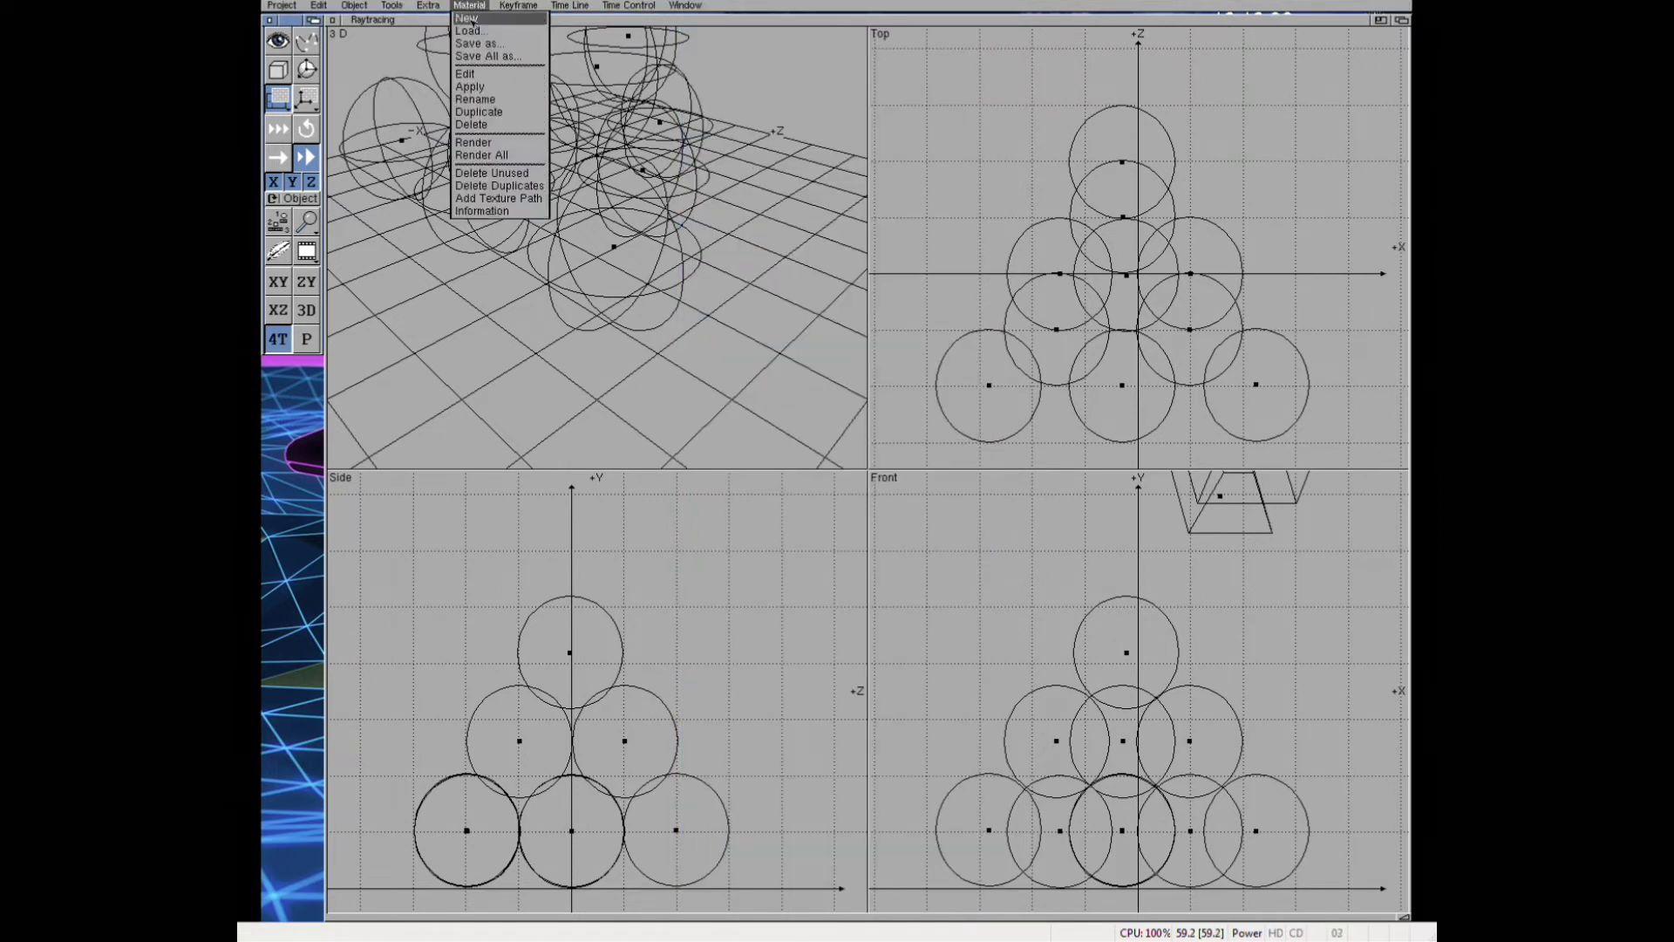
mouse_move(507, 7)
right_down()
mouse_move(373, 20)
mouse_move(349, 126)
mouse_move(772, 422)
right_up()
click(1260, 834)
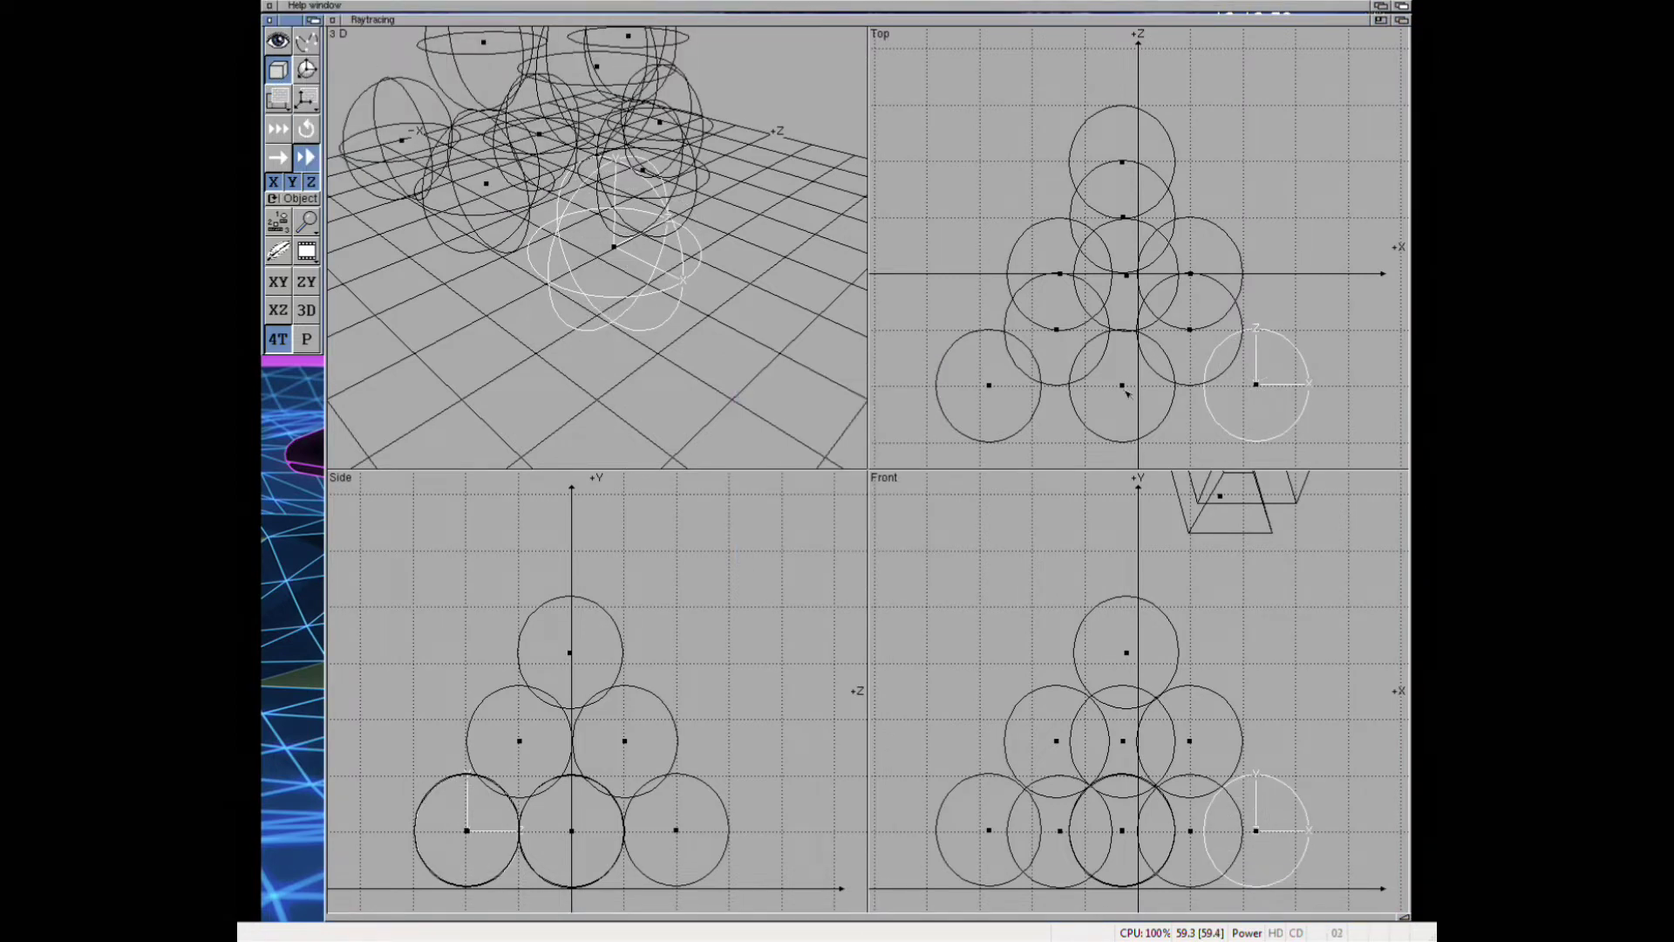
- Give the front-right sphere a purple material (44/6/63%) and preview it with a render
click(1126, 394)
mouse_move(367, 8)
right_down()
mouse_move(1271, 384)
mouse_move(349, 126)
right_up()
click(1272, 383)
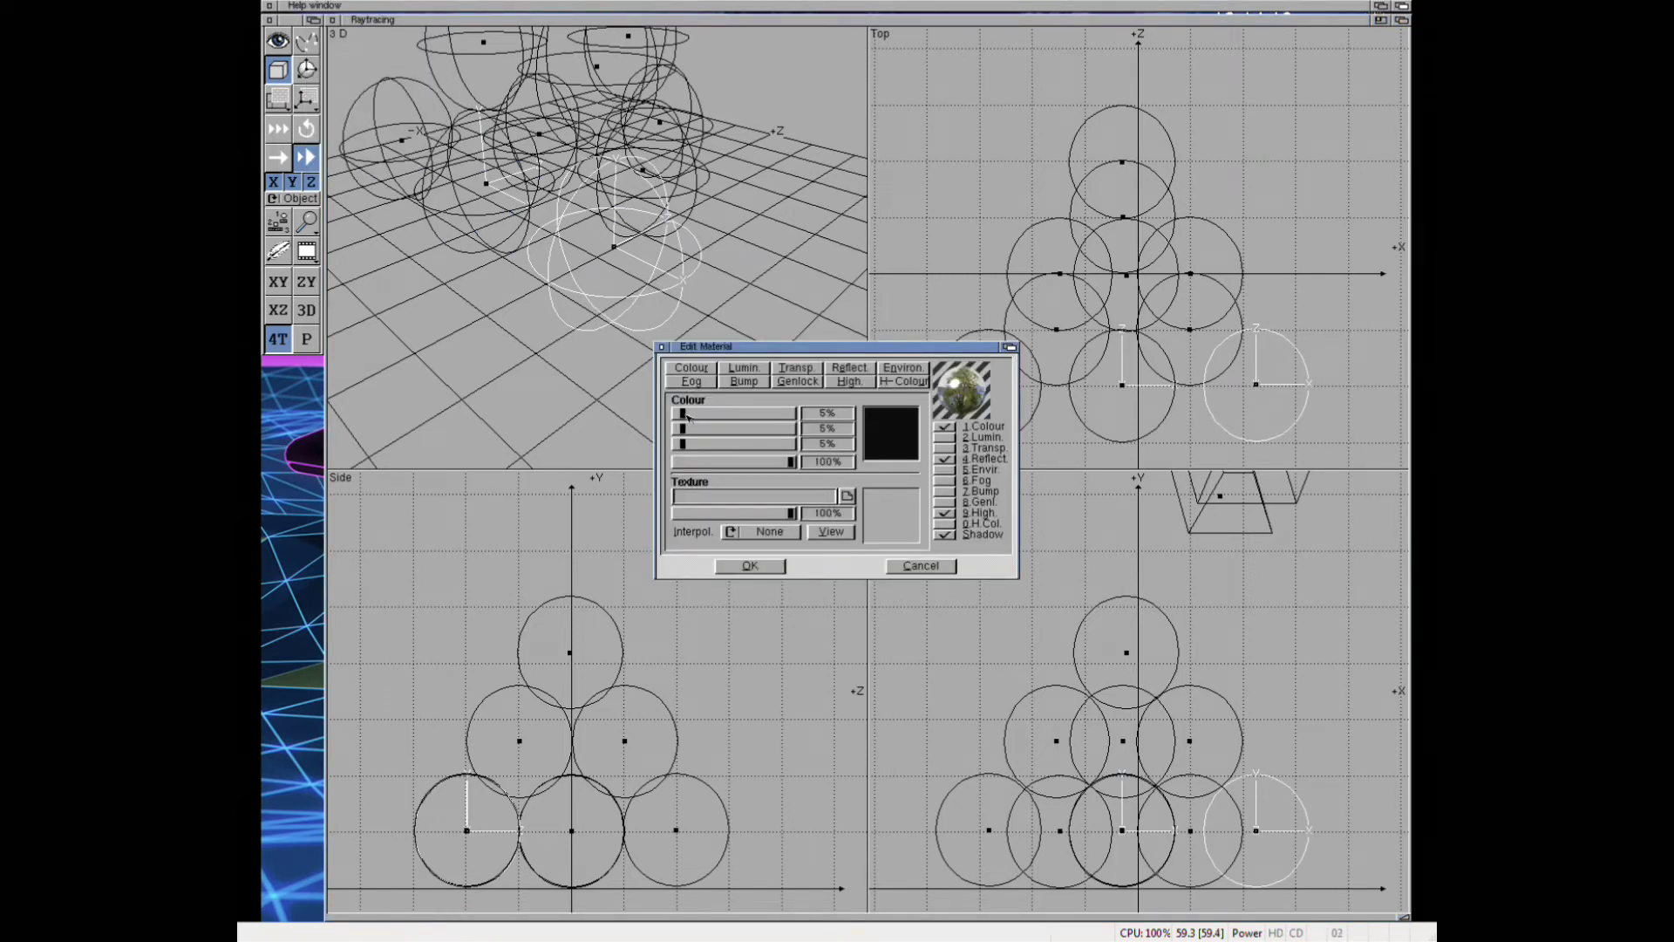
mouse_move(683, 428)
mouse_down()
mouse_move(757, 456)
mouse_move(729, 425)
mouse_move(726, 470)
mouse_up()
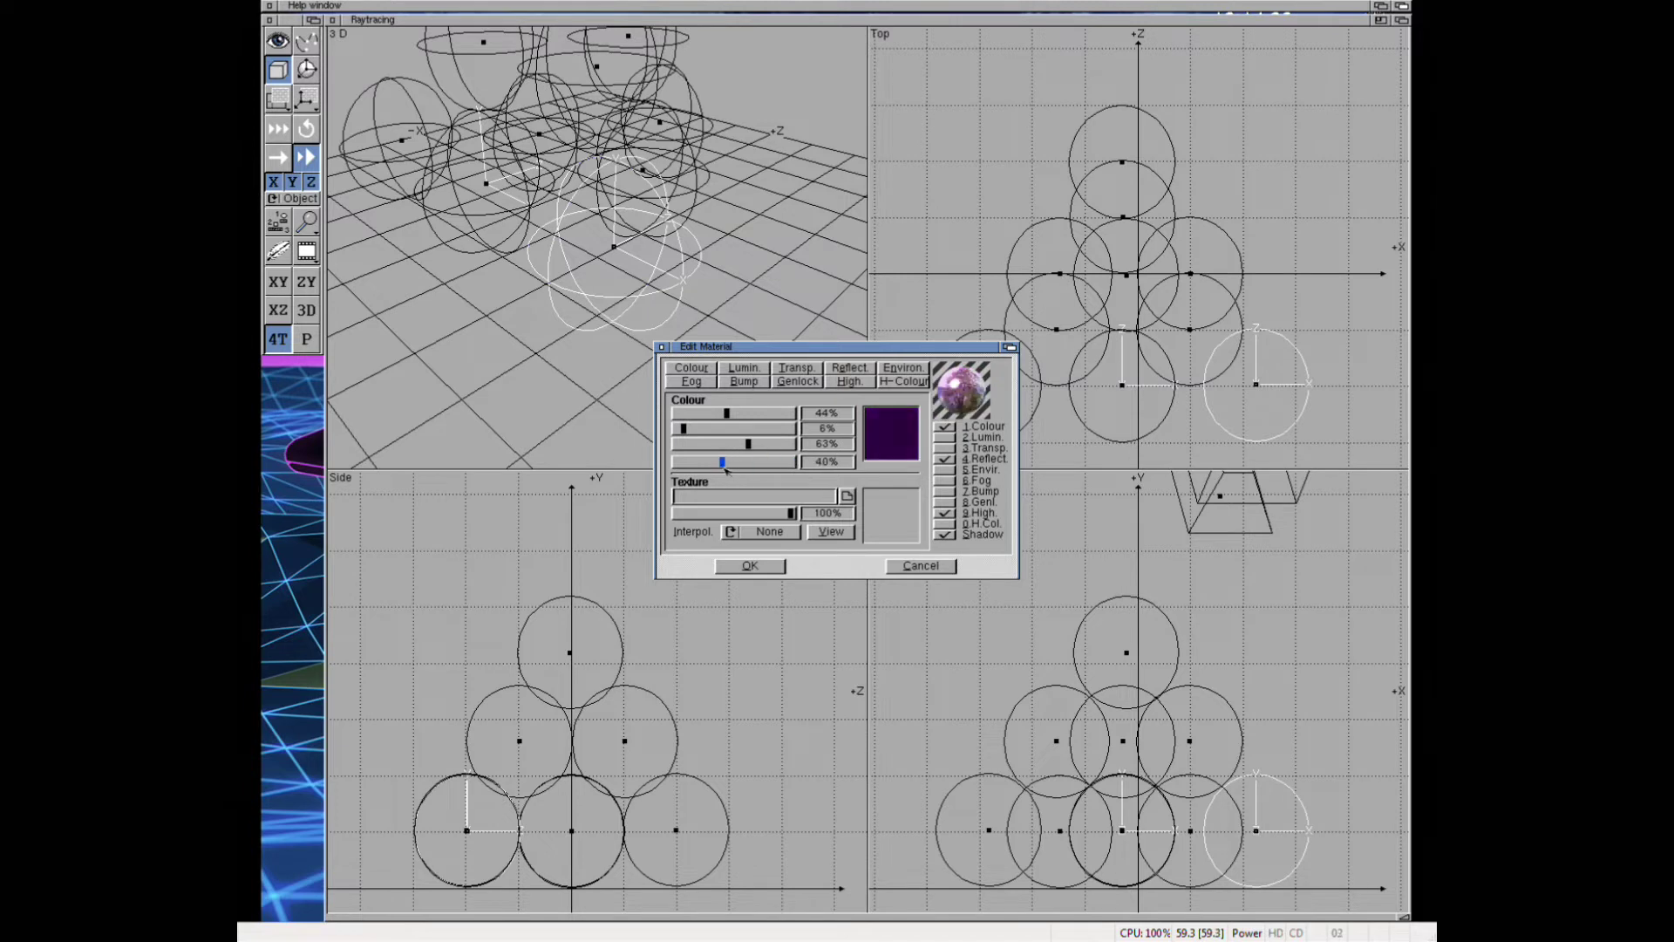
click(750, 565)
click(865, 489)
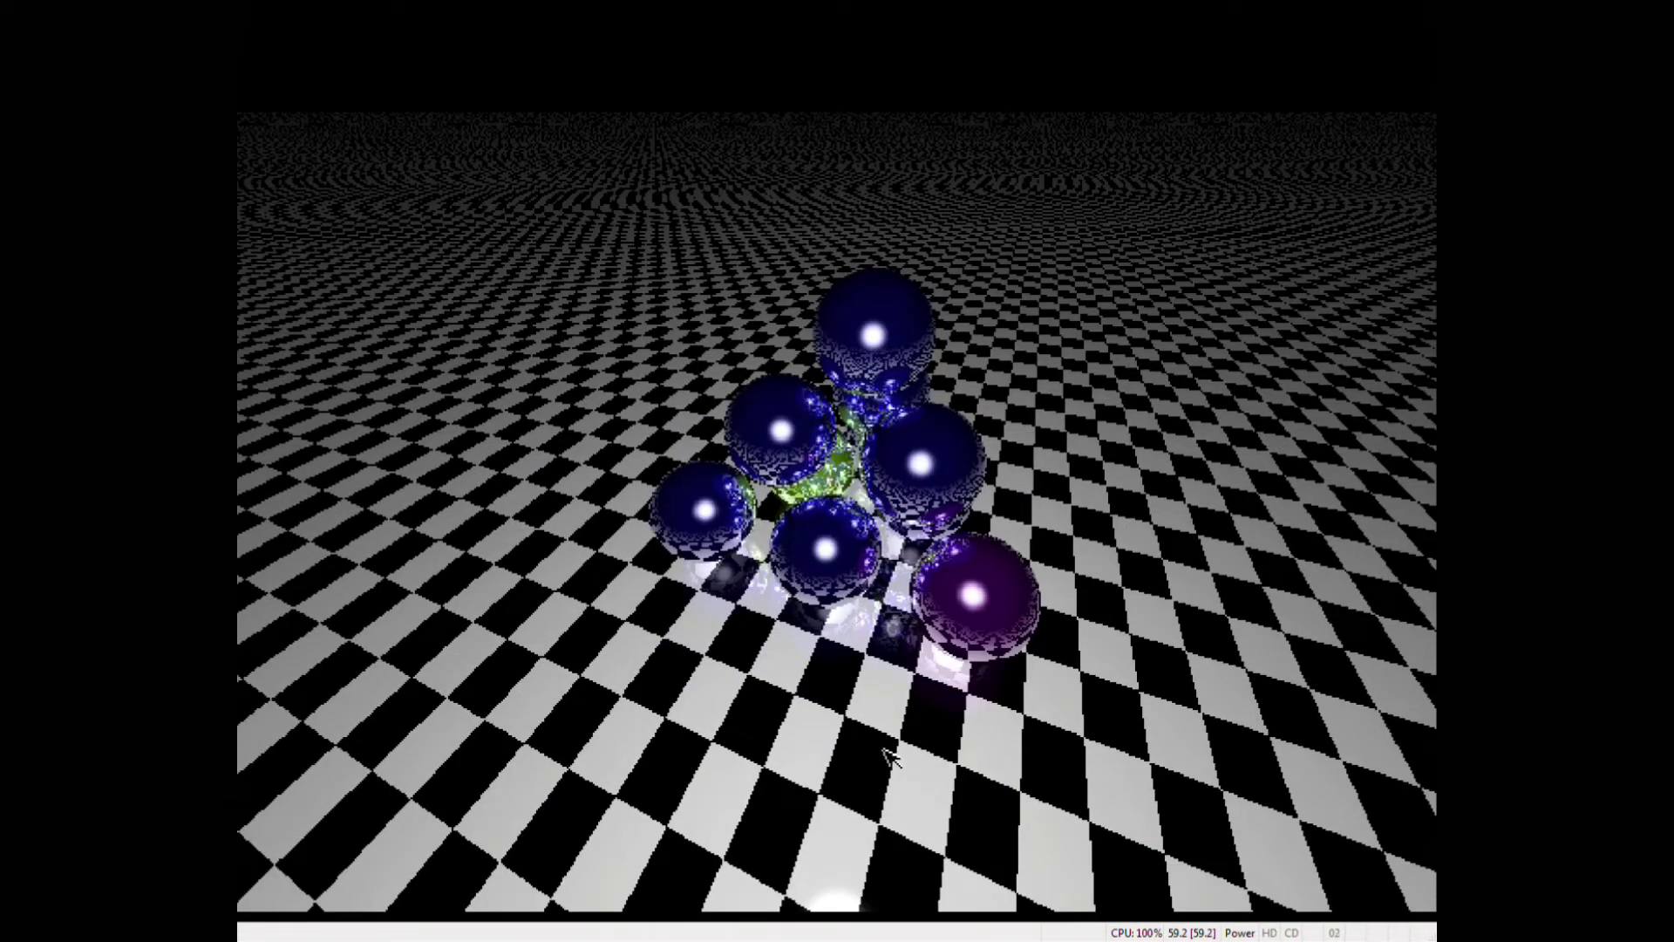
click(807, 705)
- Raise the purple material's brightness to 68% and render again
click(318, 6)
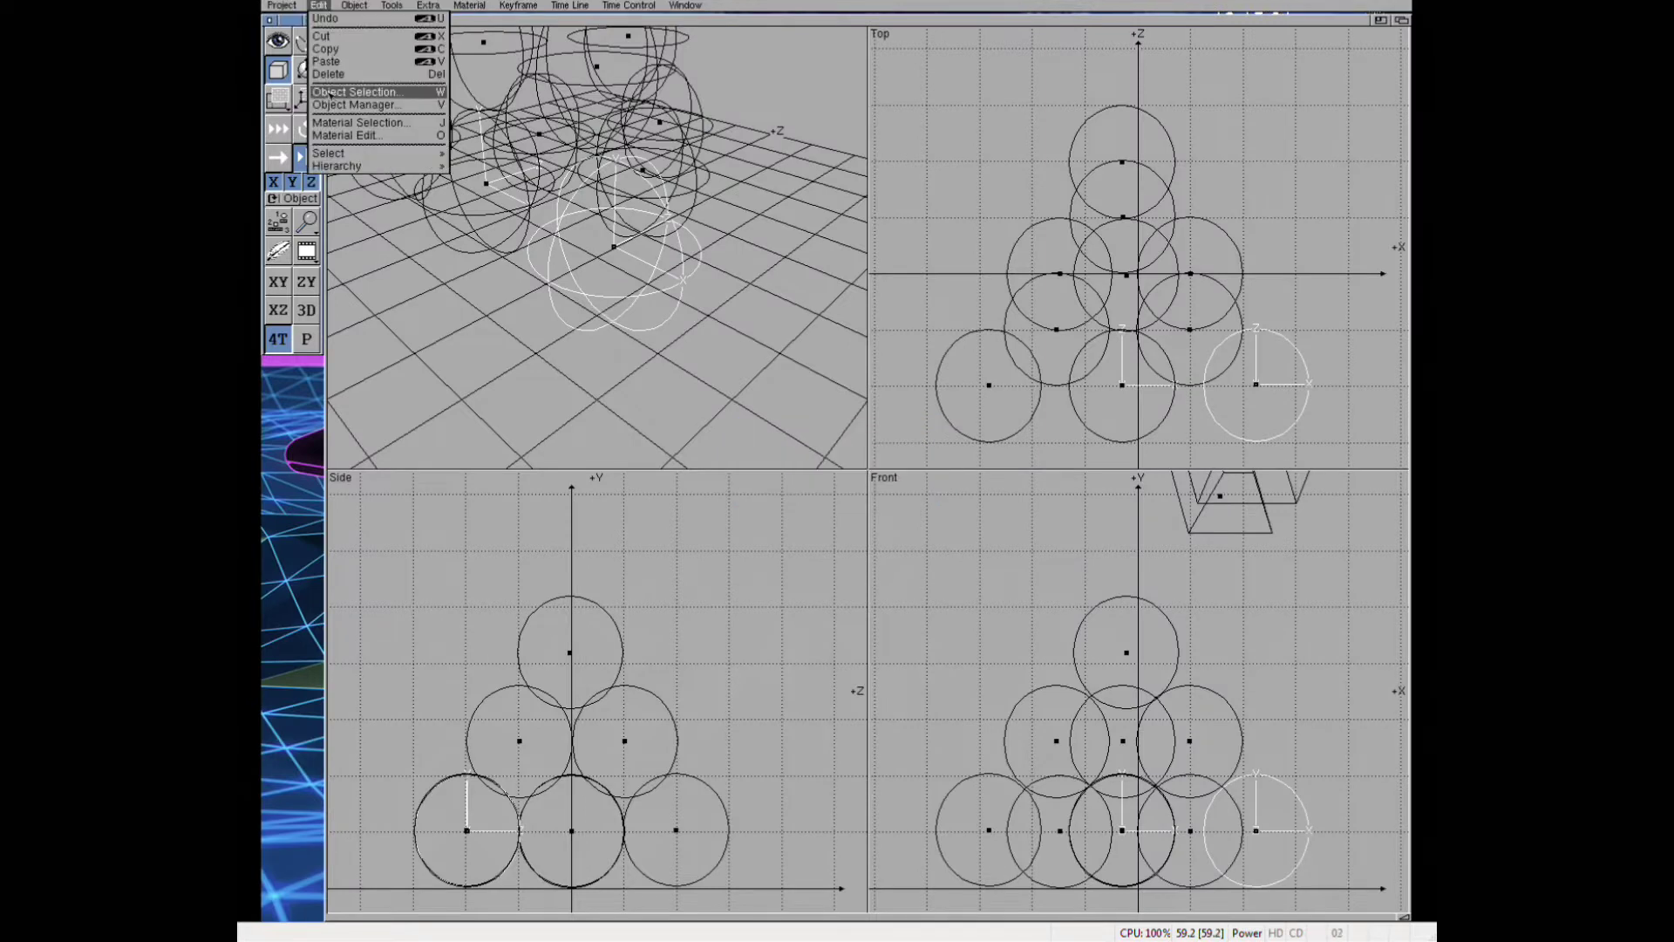
click(347, 123)
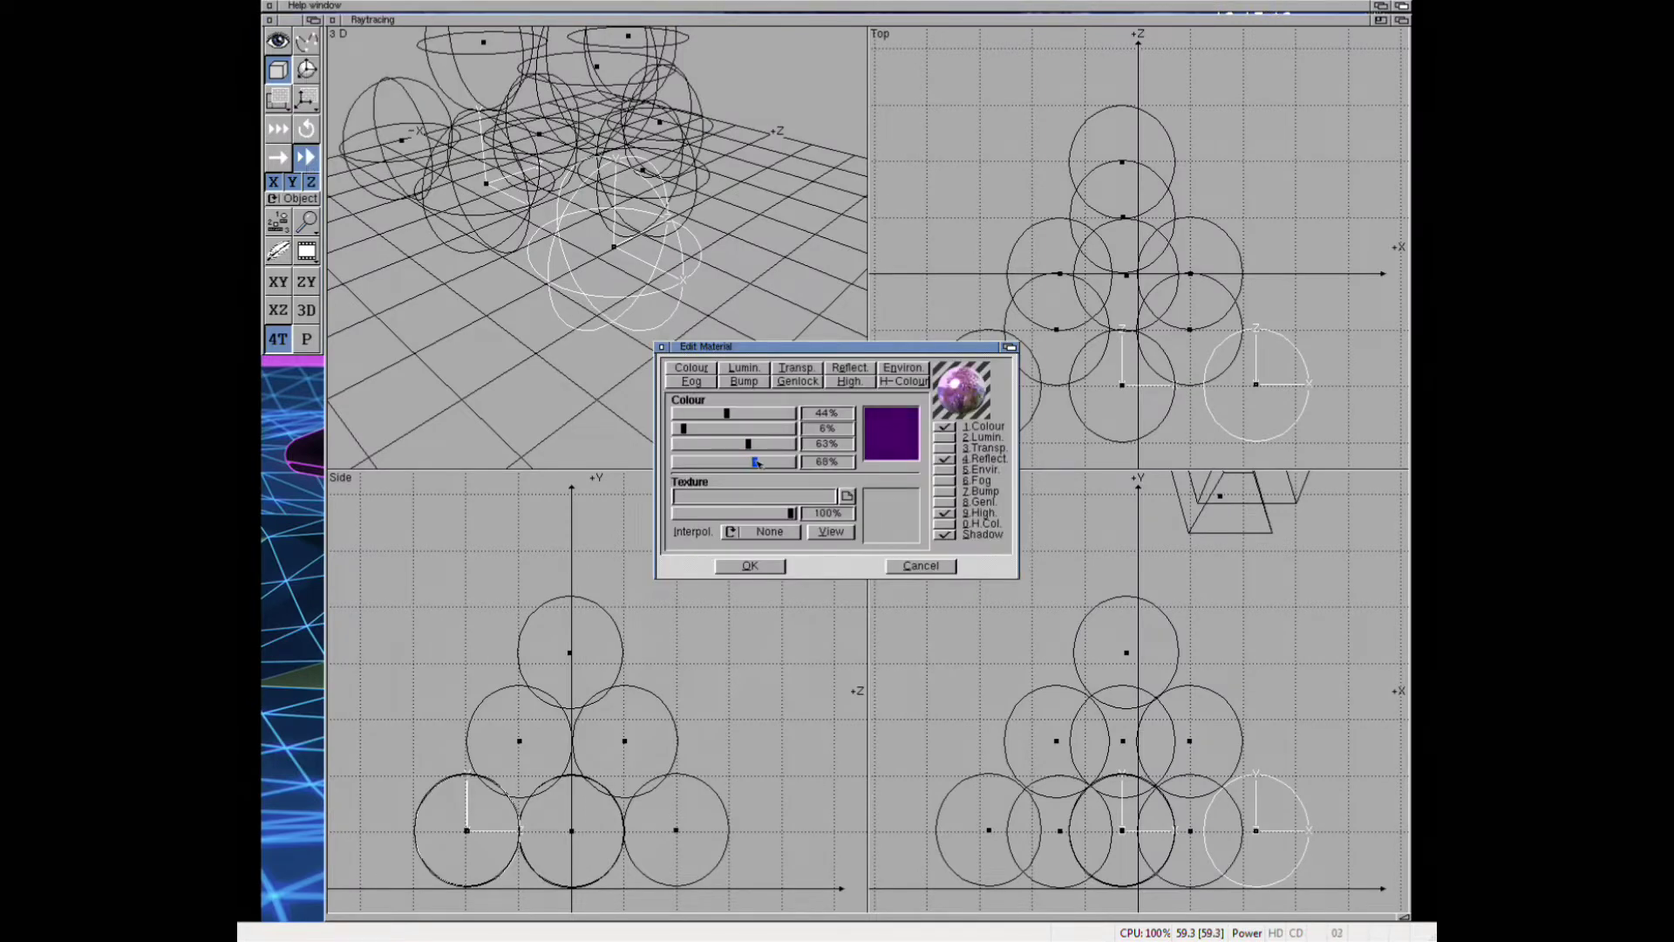
click(748, 565)
click(295, 237)
click(882, 488)
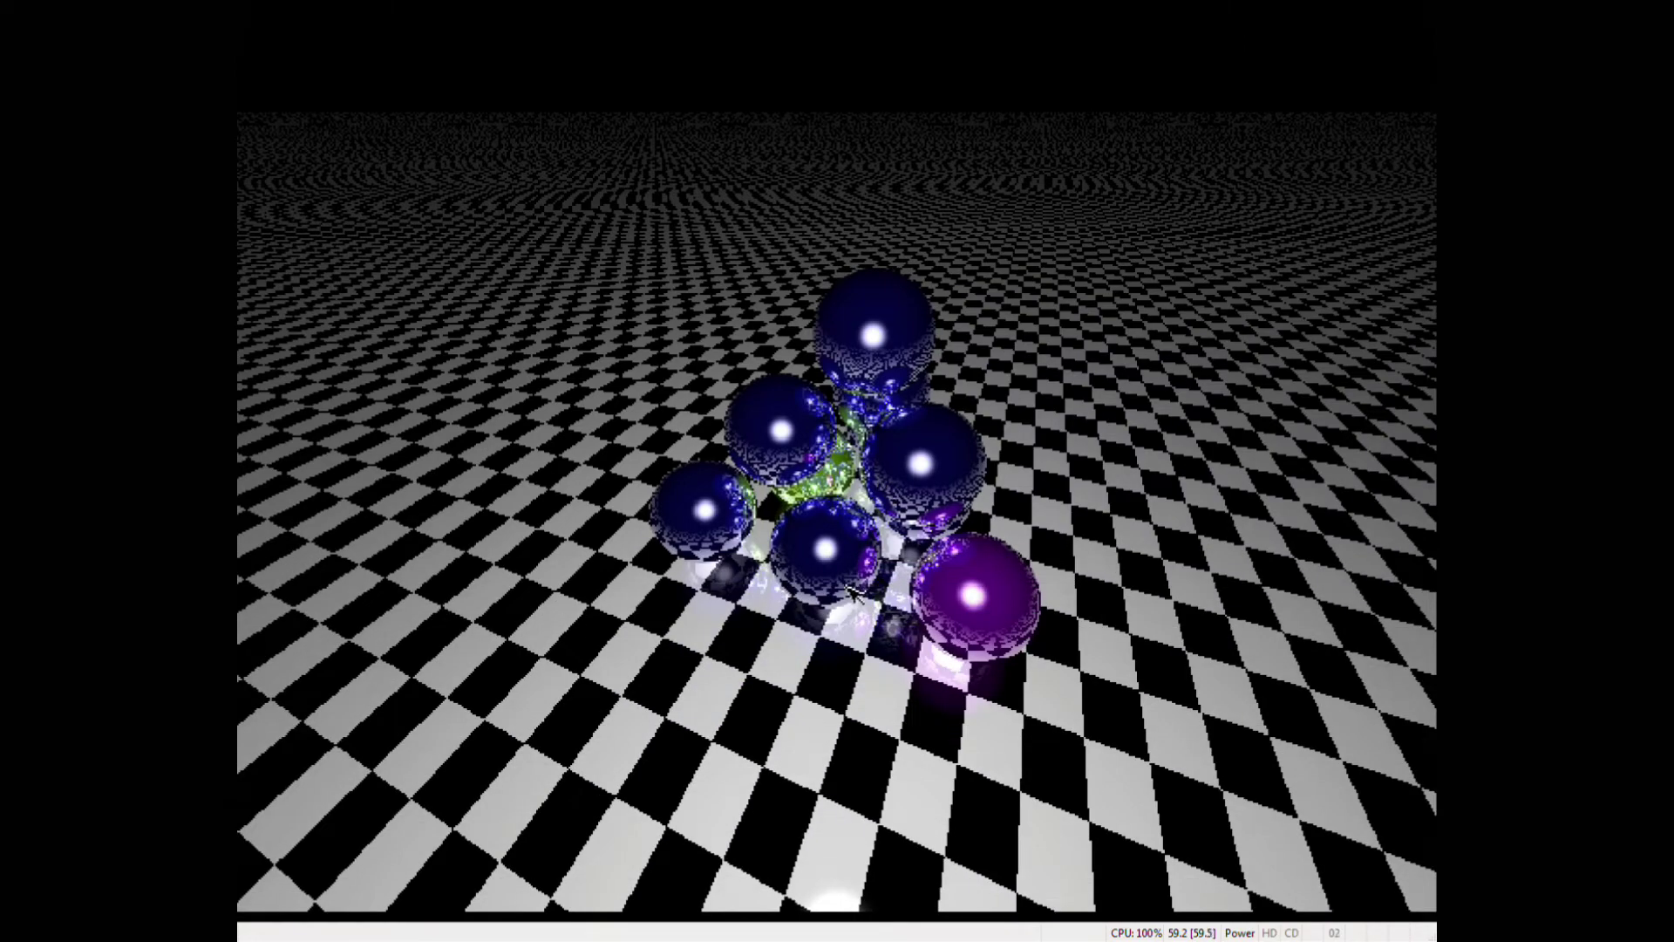
click(853, 593)
- Recheck the material settings unchanged and raytrace the pyramid again full-screen
click(314, 6)
click(347, 123)
click(755, 572)
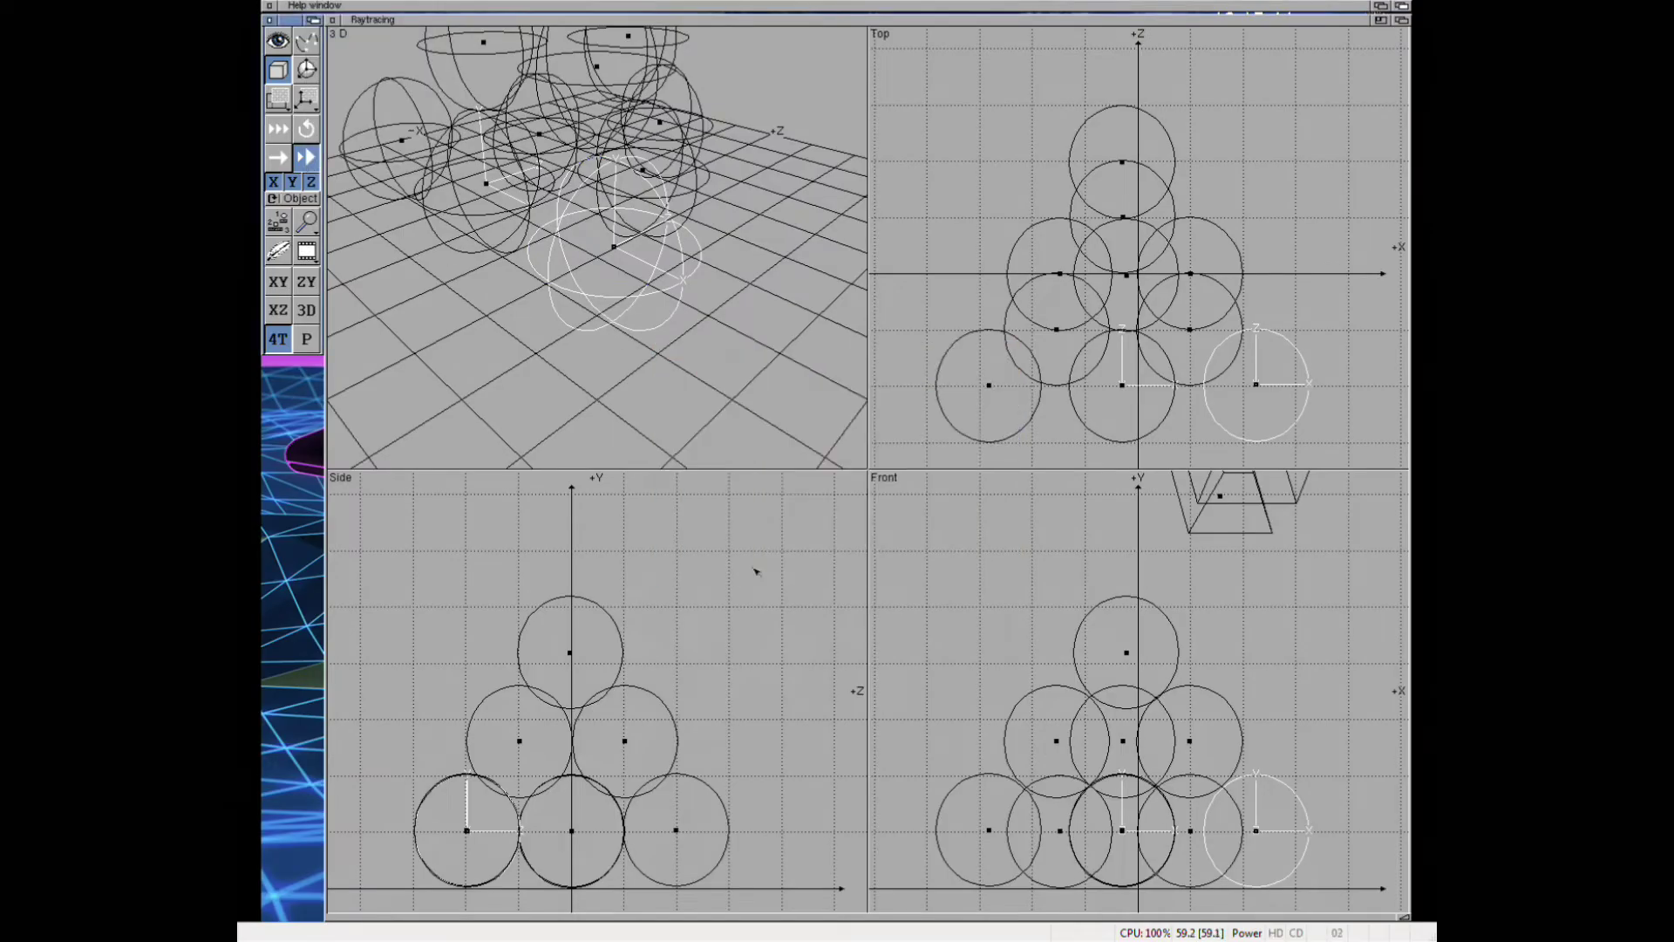
click(277, 251)
click(882, 486)
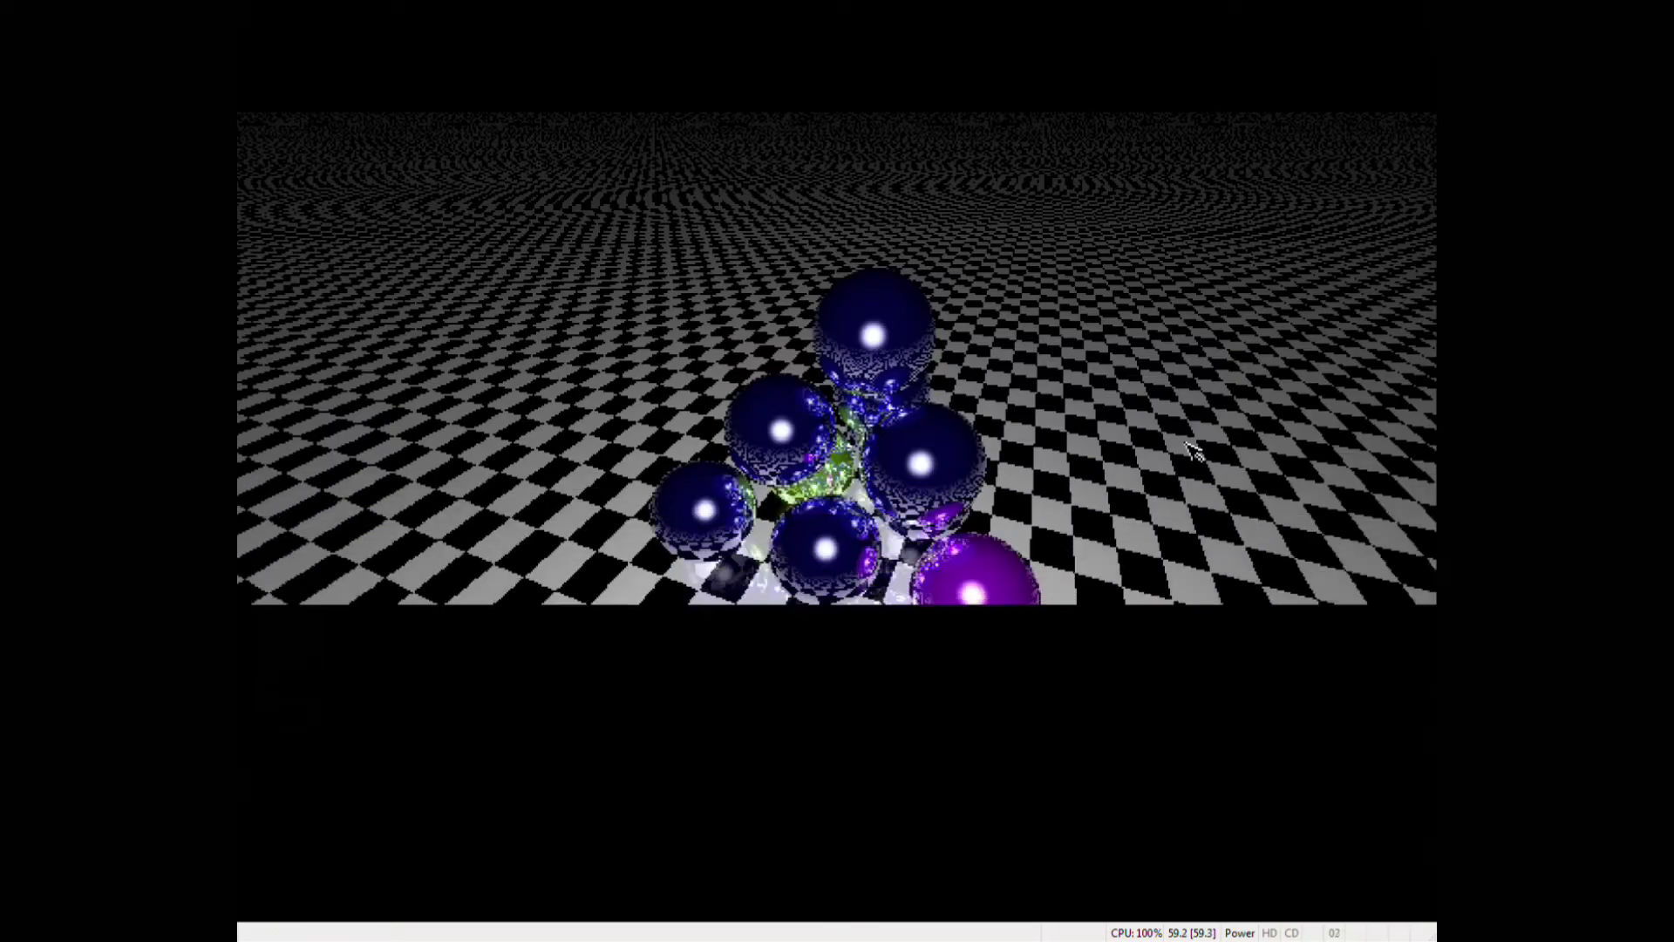
click(1127, 410)
- Assign the Silver material to the front-centre sphere
click(1127, 410)
click(314, 5)
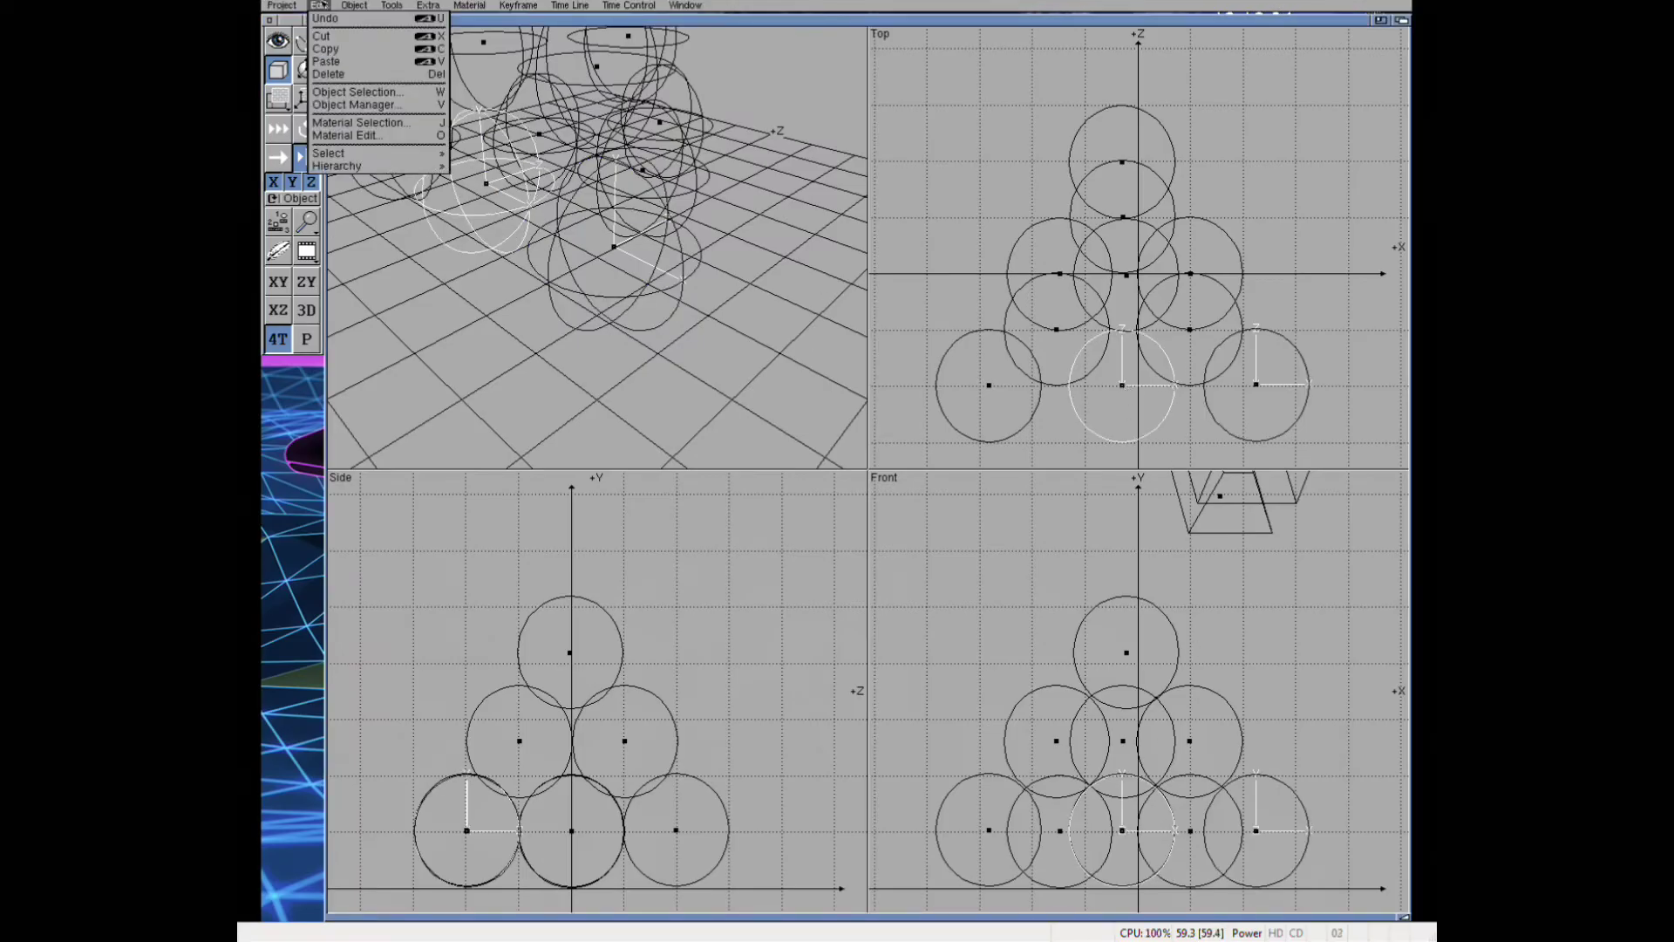
click(347, 123)
click(777, 409)
click(791, 549)
click(318, 6)
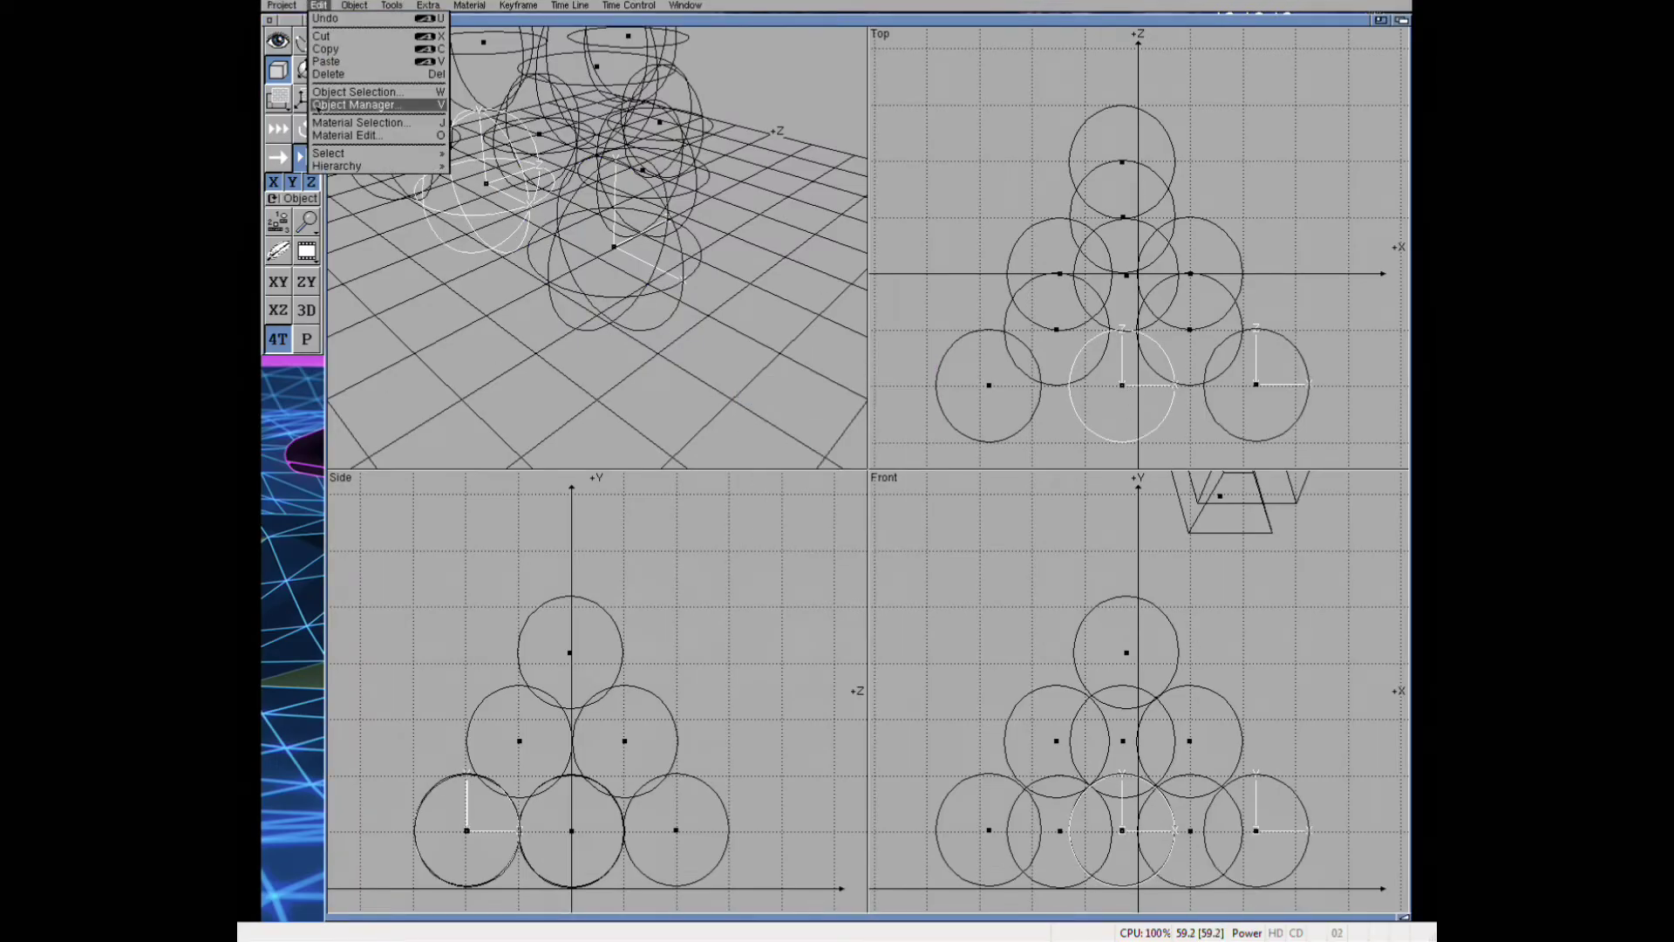
click(347, 135)
- Colour the front-centre sphere's material cyan at 77% brightness
click(748, 568)
click(318, 5)
click(347, 135)
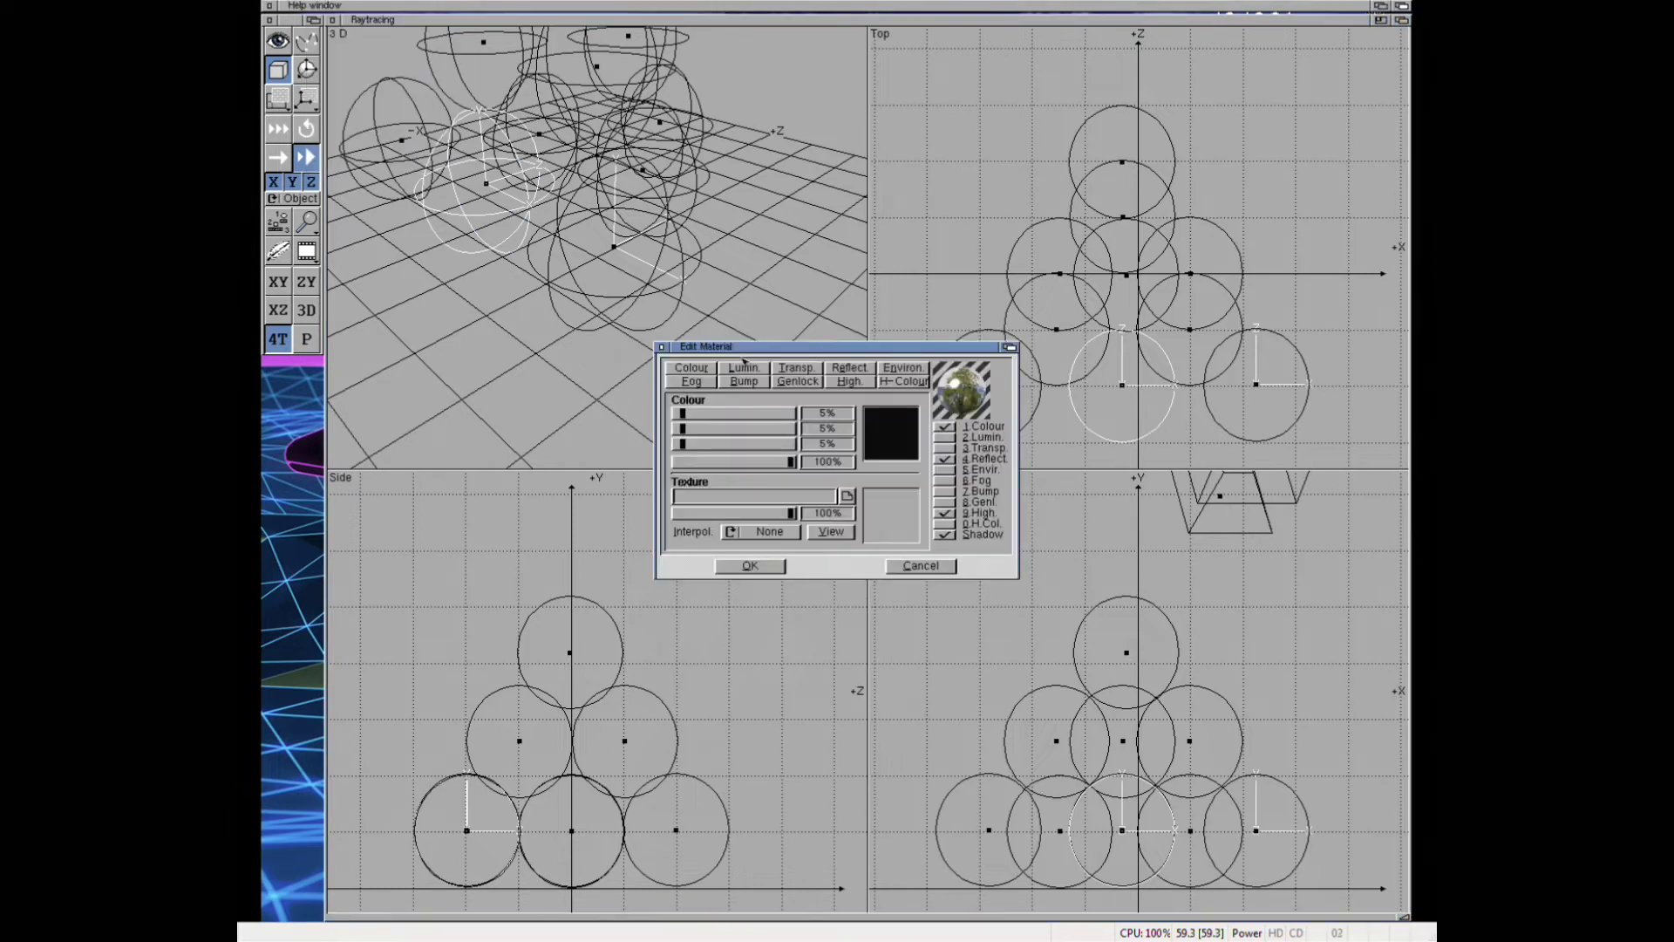
mouse_move(682, 413)
mouse_down()
mouse_move(791, 413)
mouse_move(683, 413)
mouse_up()
mouse_move(683, 443)
mouse_down()
mouse_move(791, 443)
mouse_move(747, 413)
mouse_move(676, 413)
mouse_move(791, 428)
mouse_move(766, 462)
mouse_up()
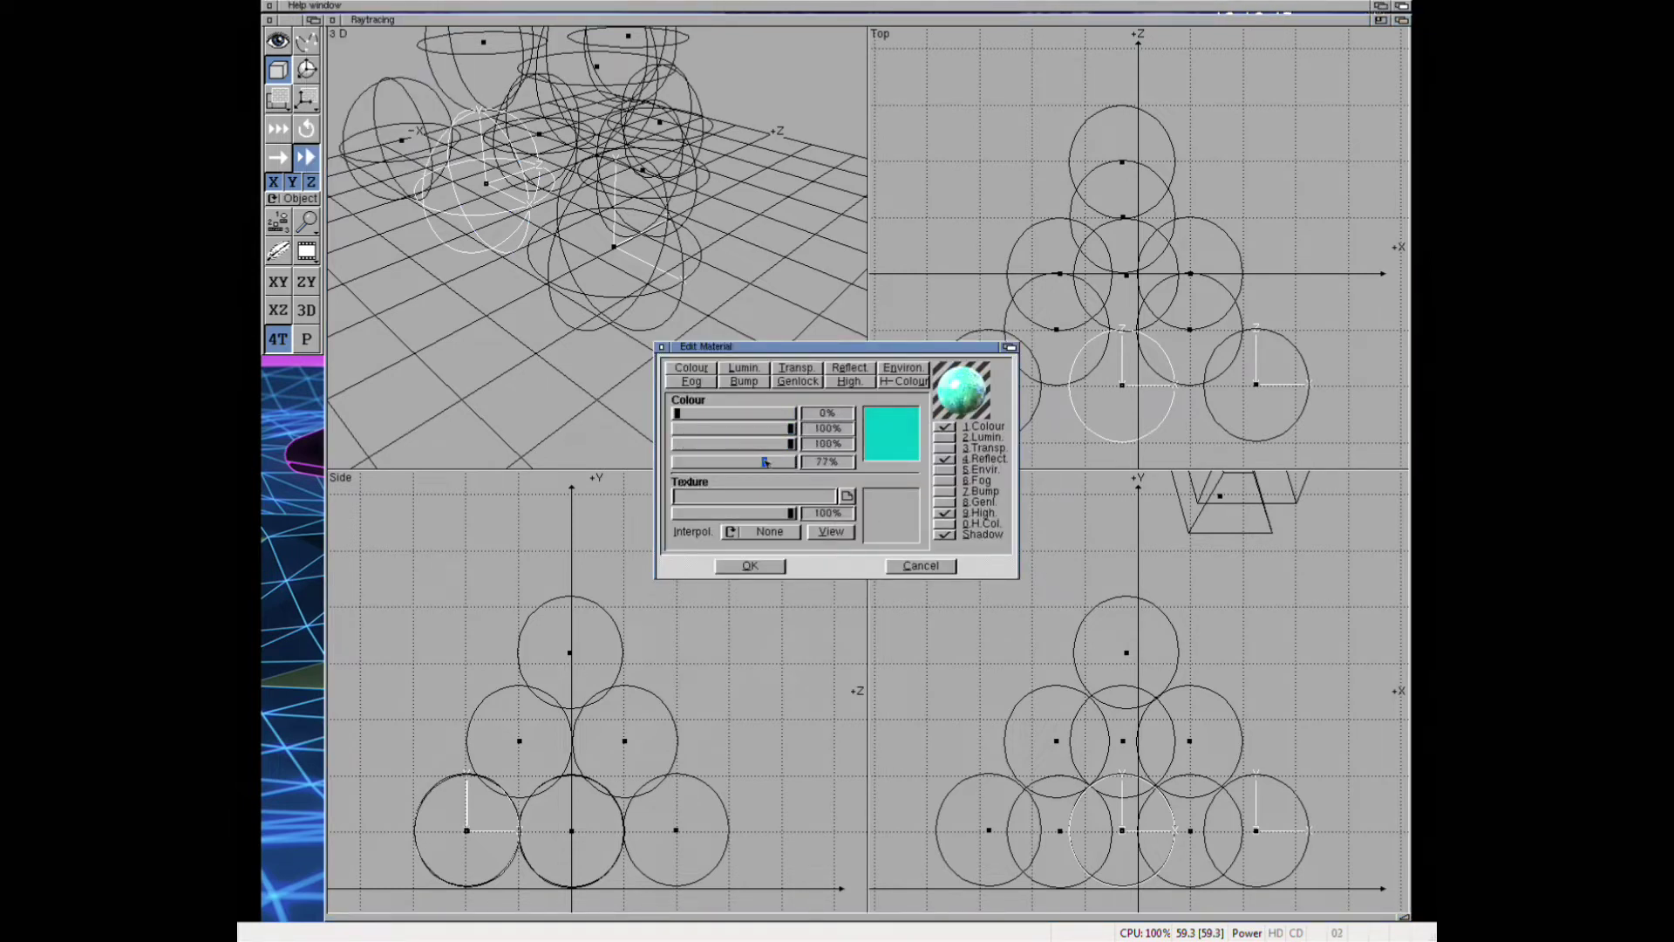
click(750, 565)
- Give the front-left sphere a green material, first colour value lowered to 45%
click(989, 385)
right_drag(367, 19, 384, 133)
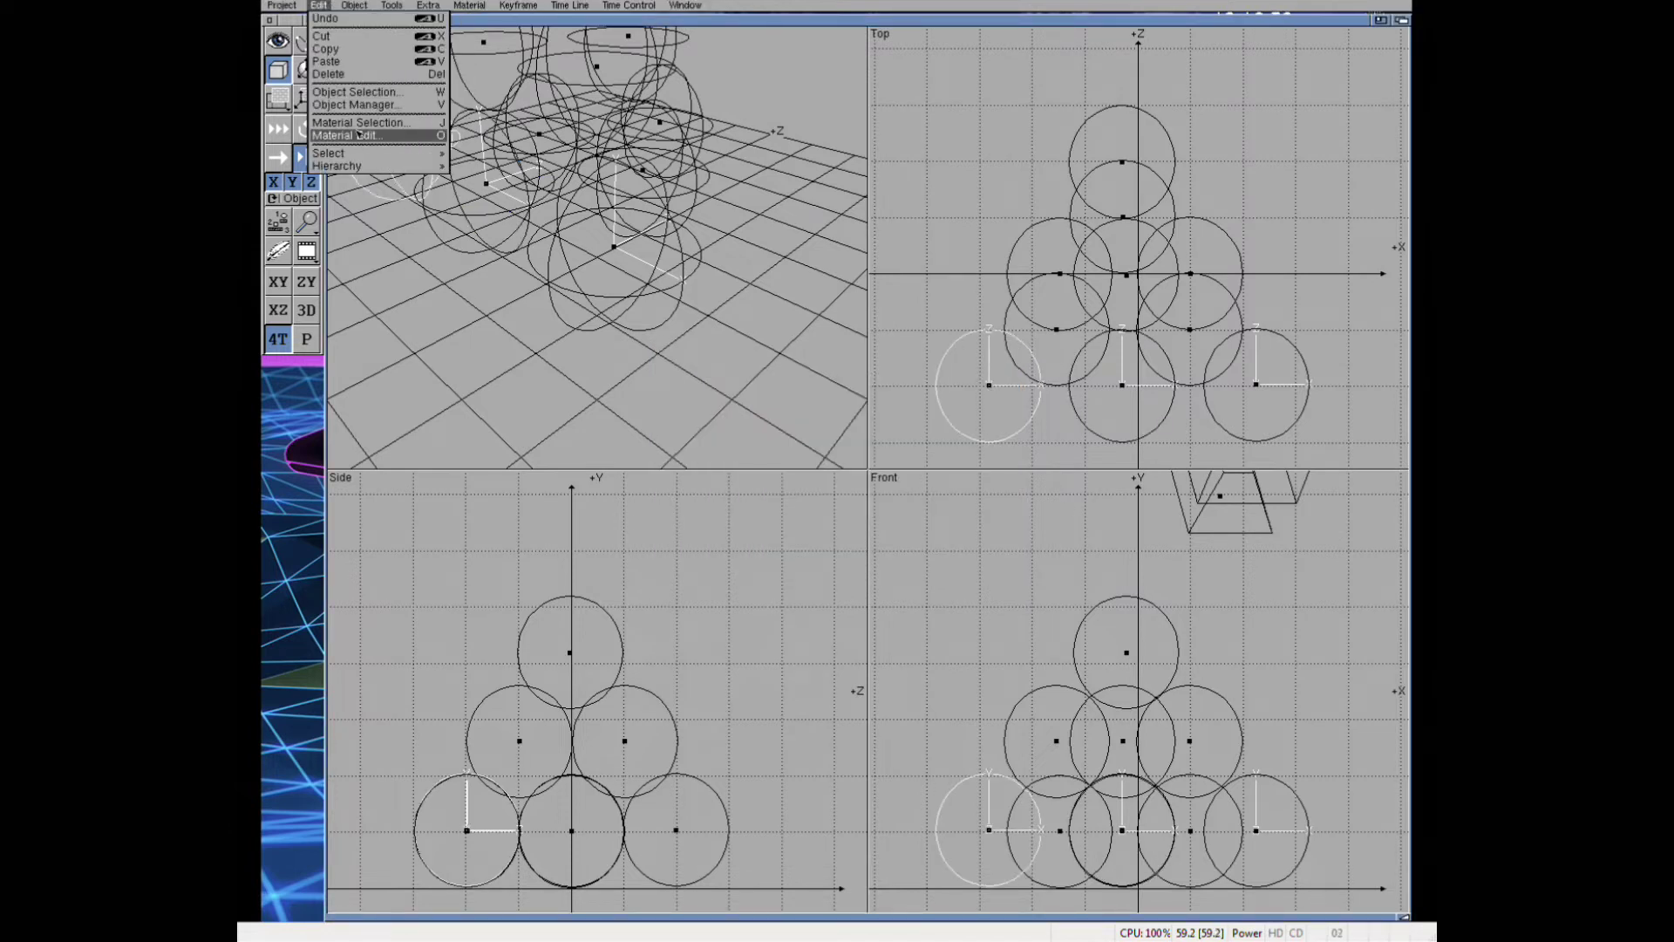
click(777, 431)
click(791, 549)
right_drag(367, 7, 384, 122)
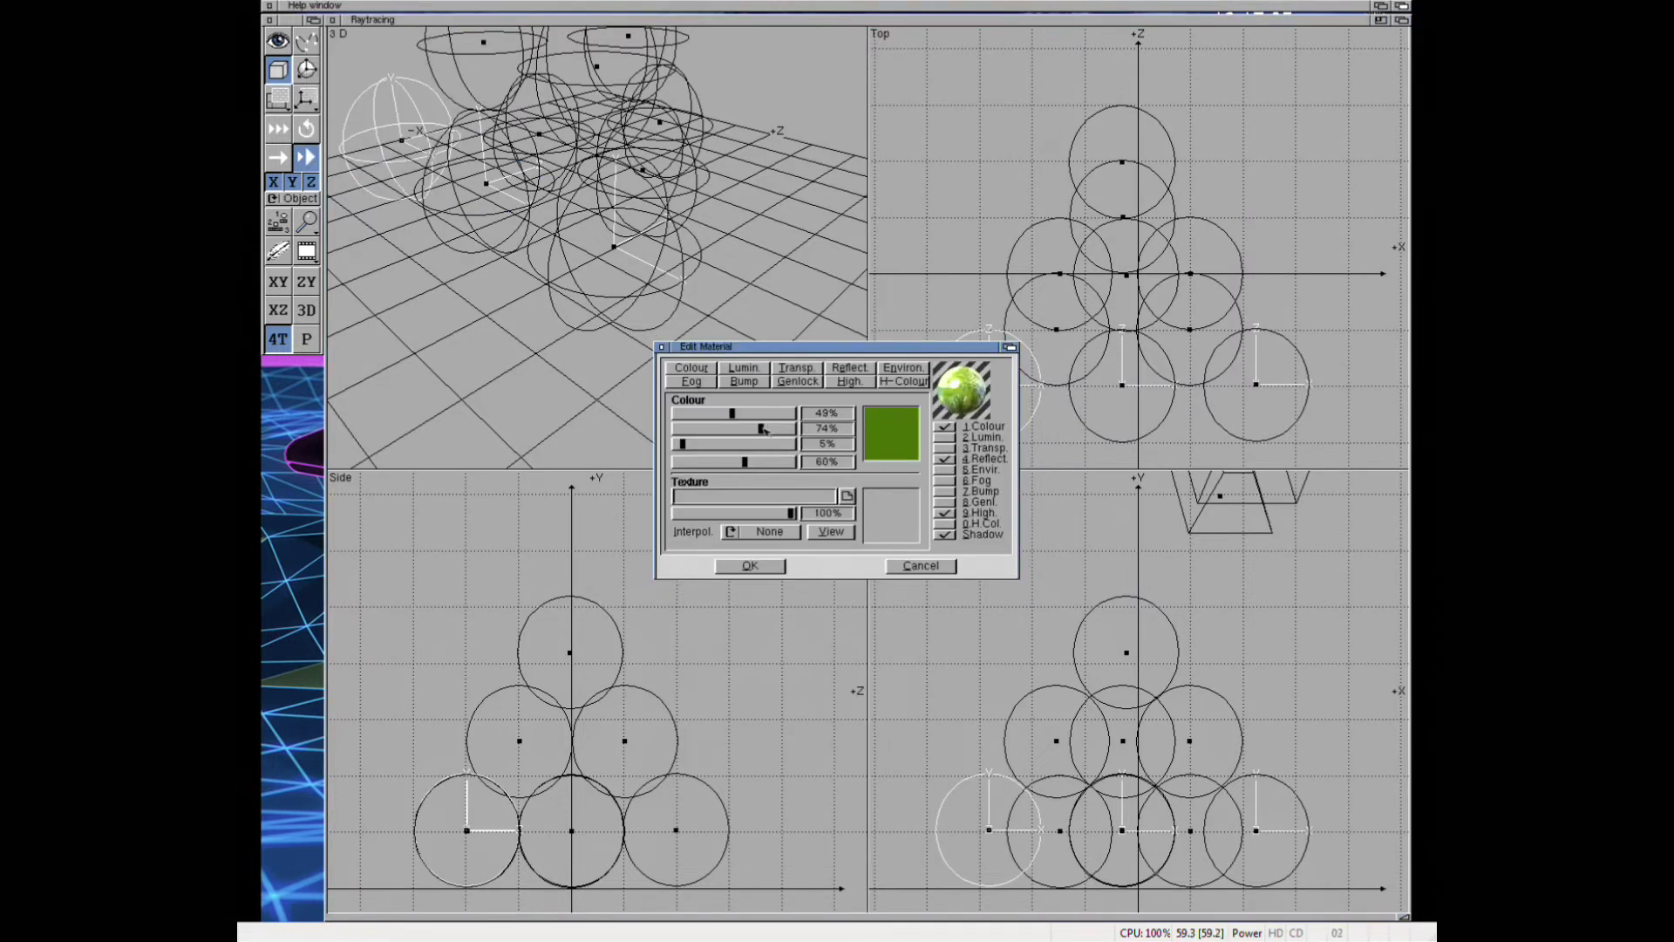
drag(746, 414, 731, 414)
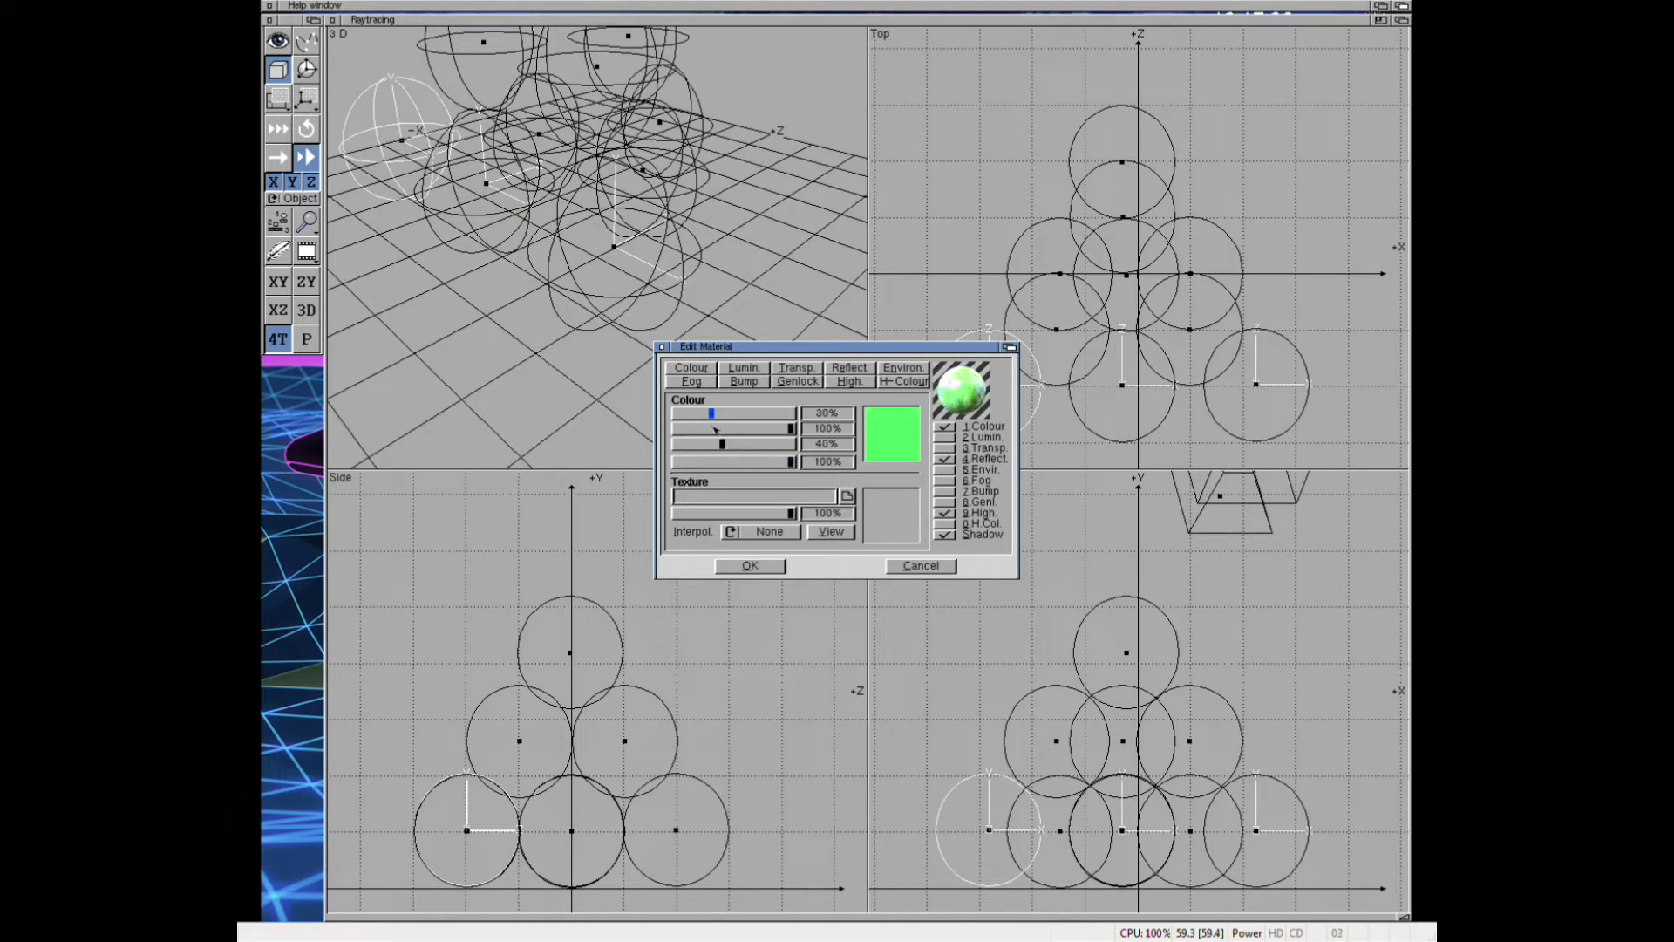
click(750, 565)
- Assign a material to another pyramid sphere and colour it green
click(514, 79)
mouse_move(366, 53)
right_down()
mouse_move(357, 5)
mouse_move(375, 122)
right_up()
click(881, 546)
right_drag(356, 4, 375, 136)
drag(684, 430, 789, 428)
click(750, 565)
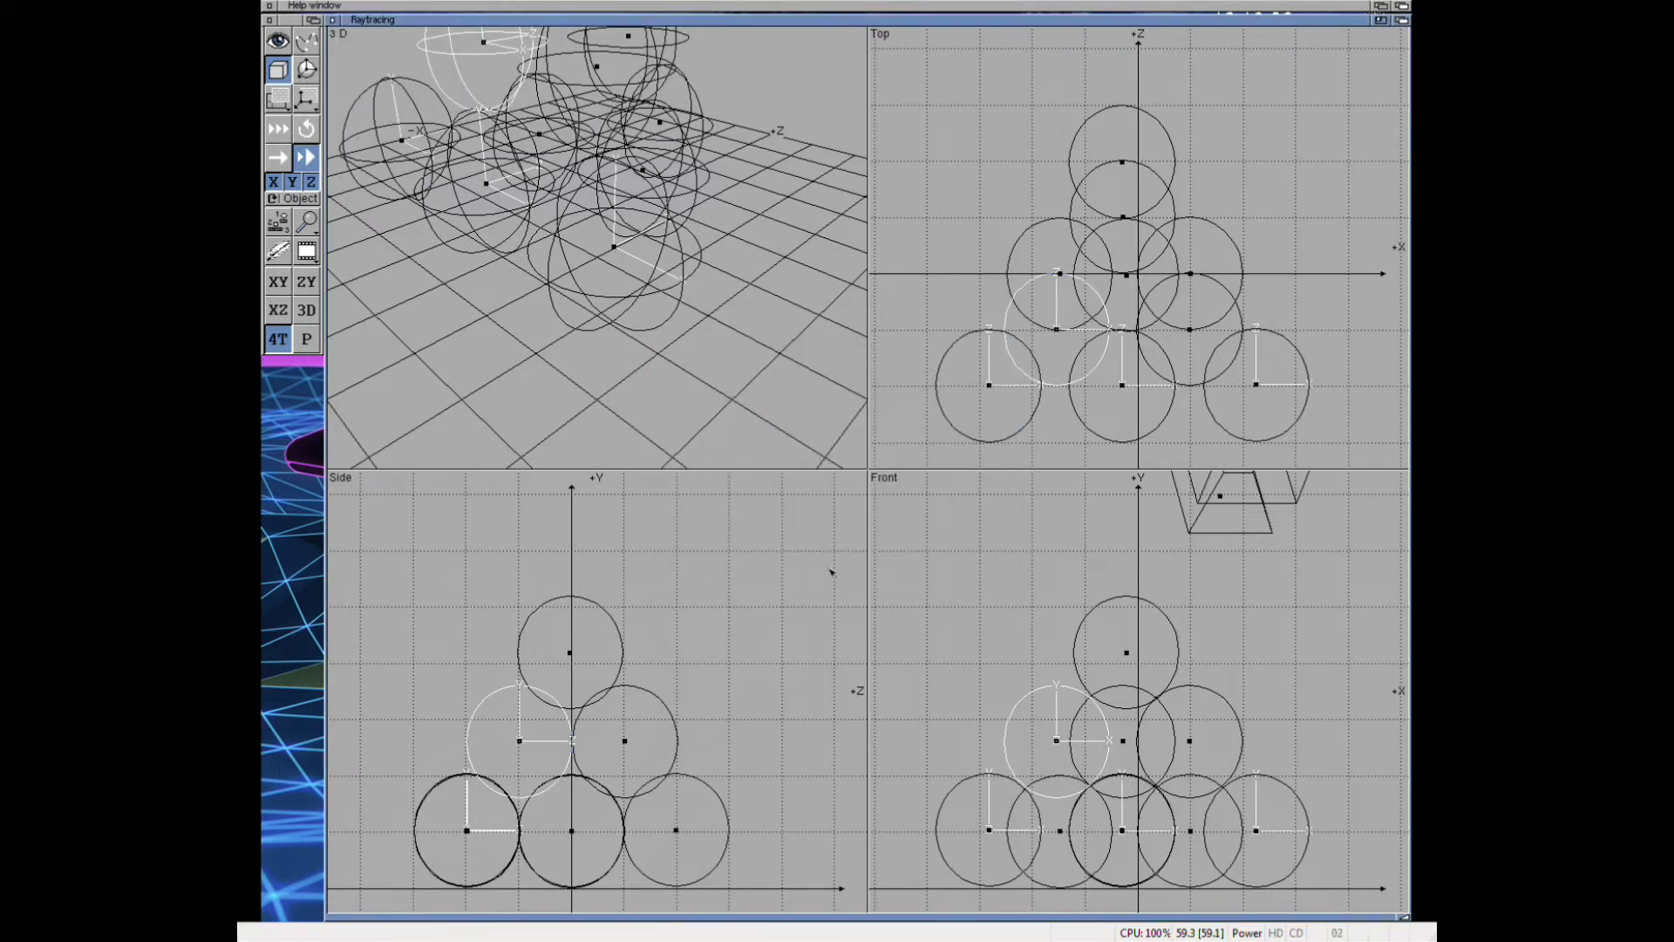
- Assign the Silver material to the right-middle sphere
click(636, 742)
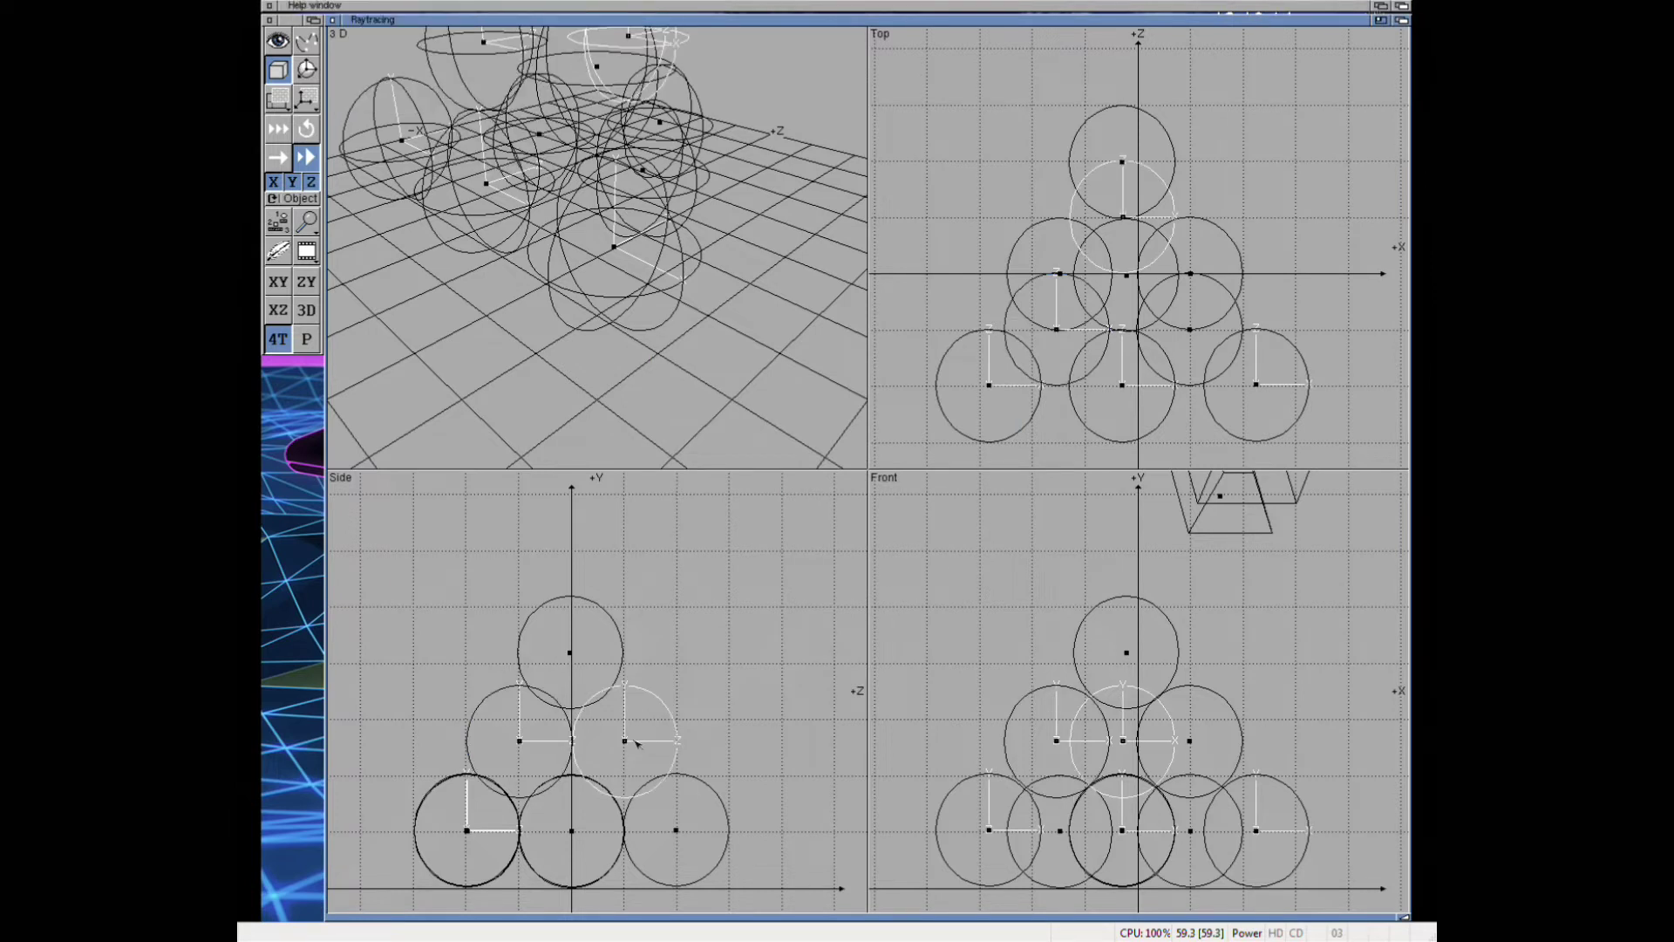
click(1195, 318)
right_drag(375, 8, 383, 124)
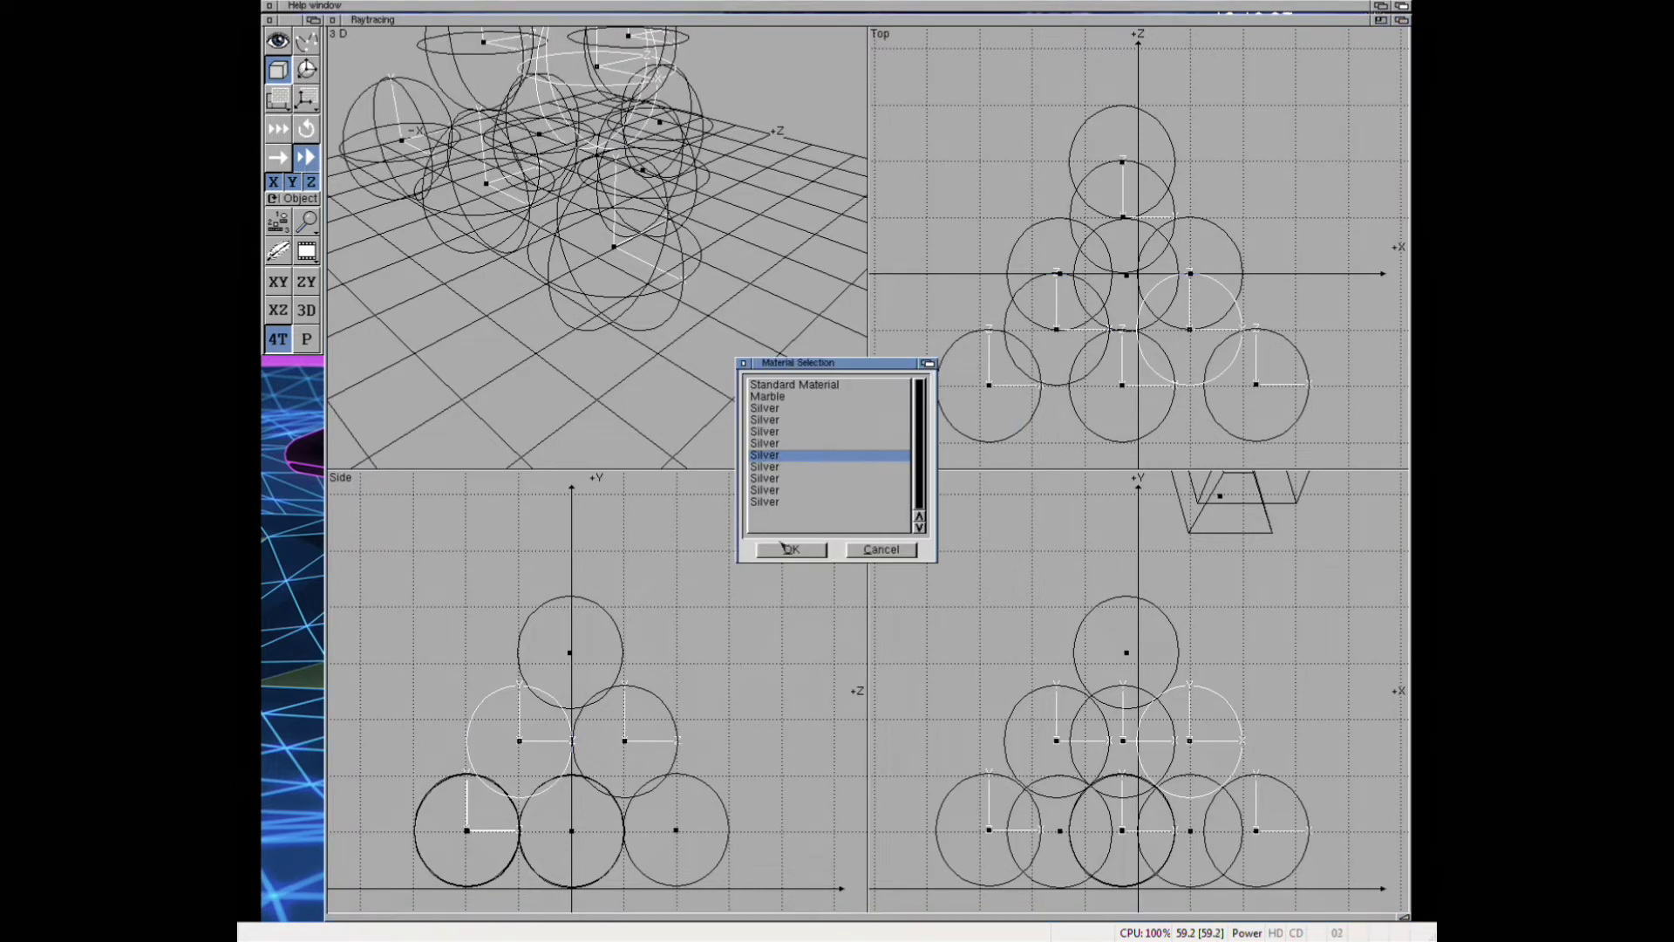
click(783, 547)
click(750, 565)
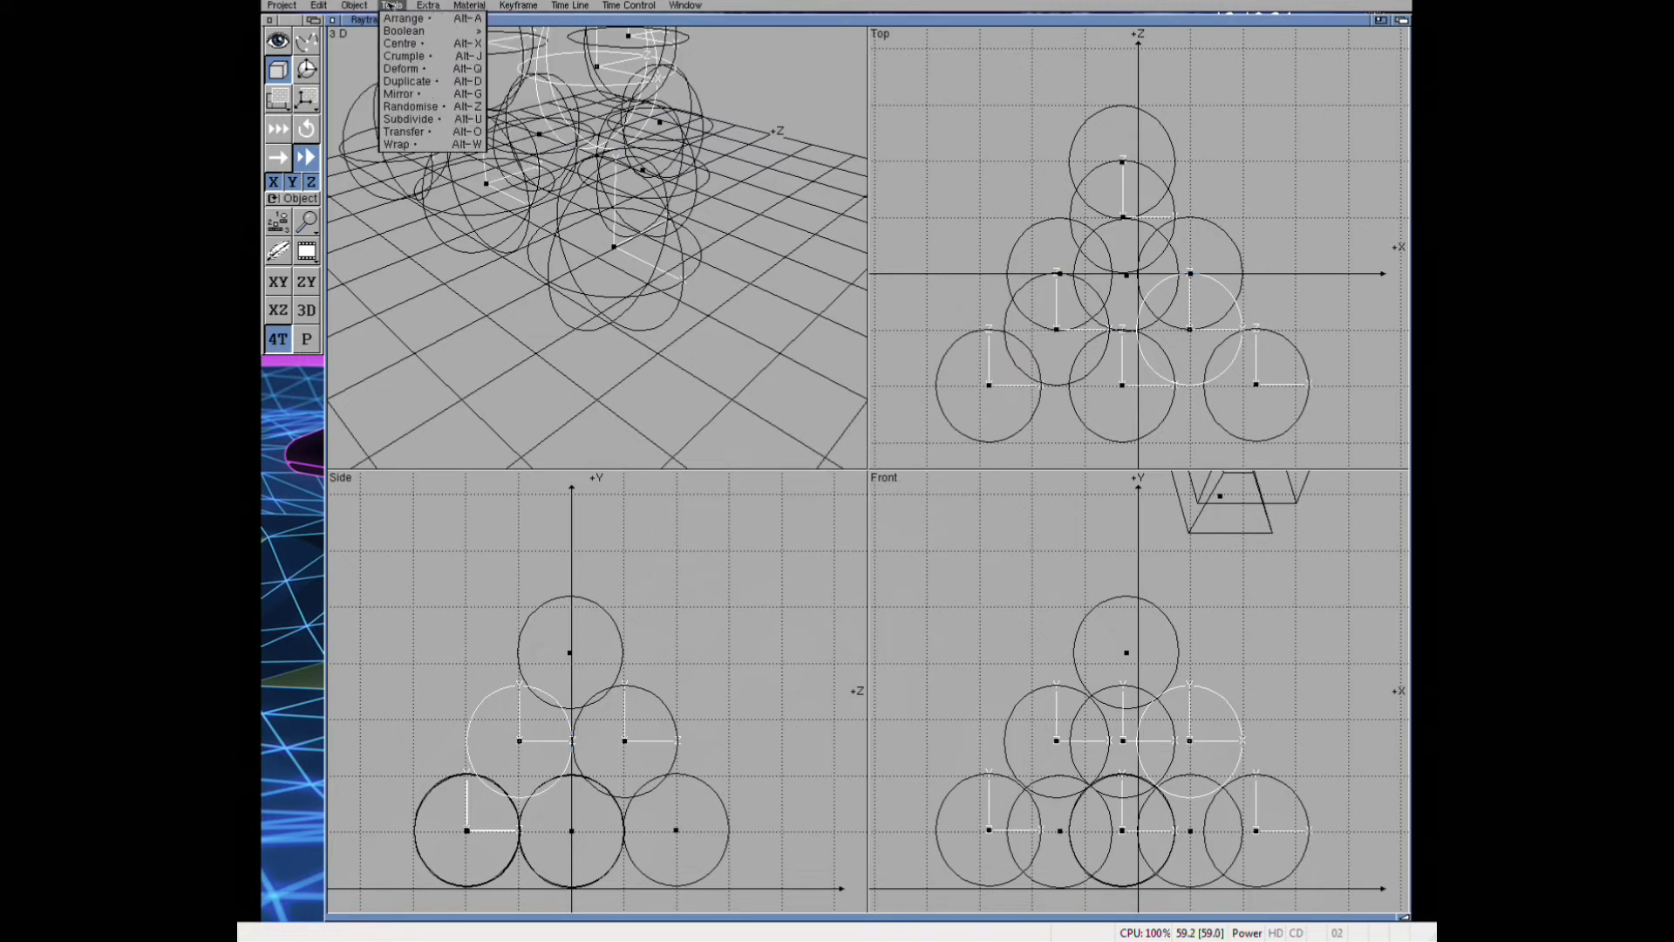
right_drag(384, 7, 393, 122)
click(784, 547)
- Give the top sphere a material set to pure white
click(1135, 656)
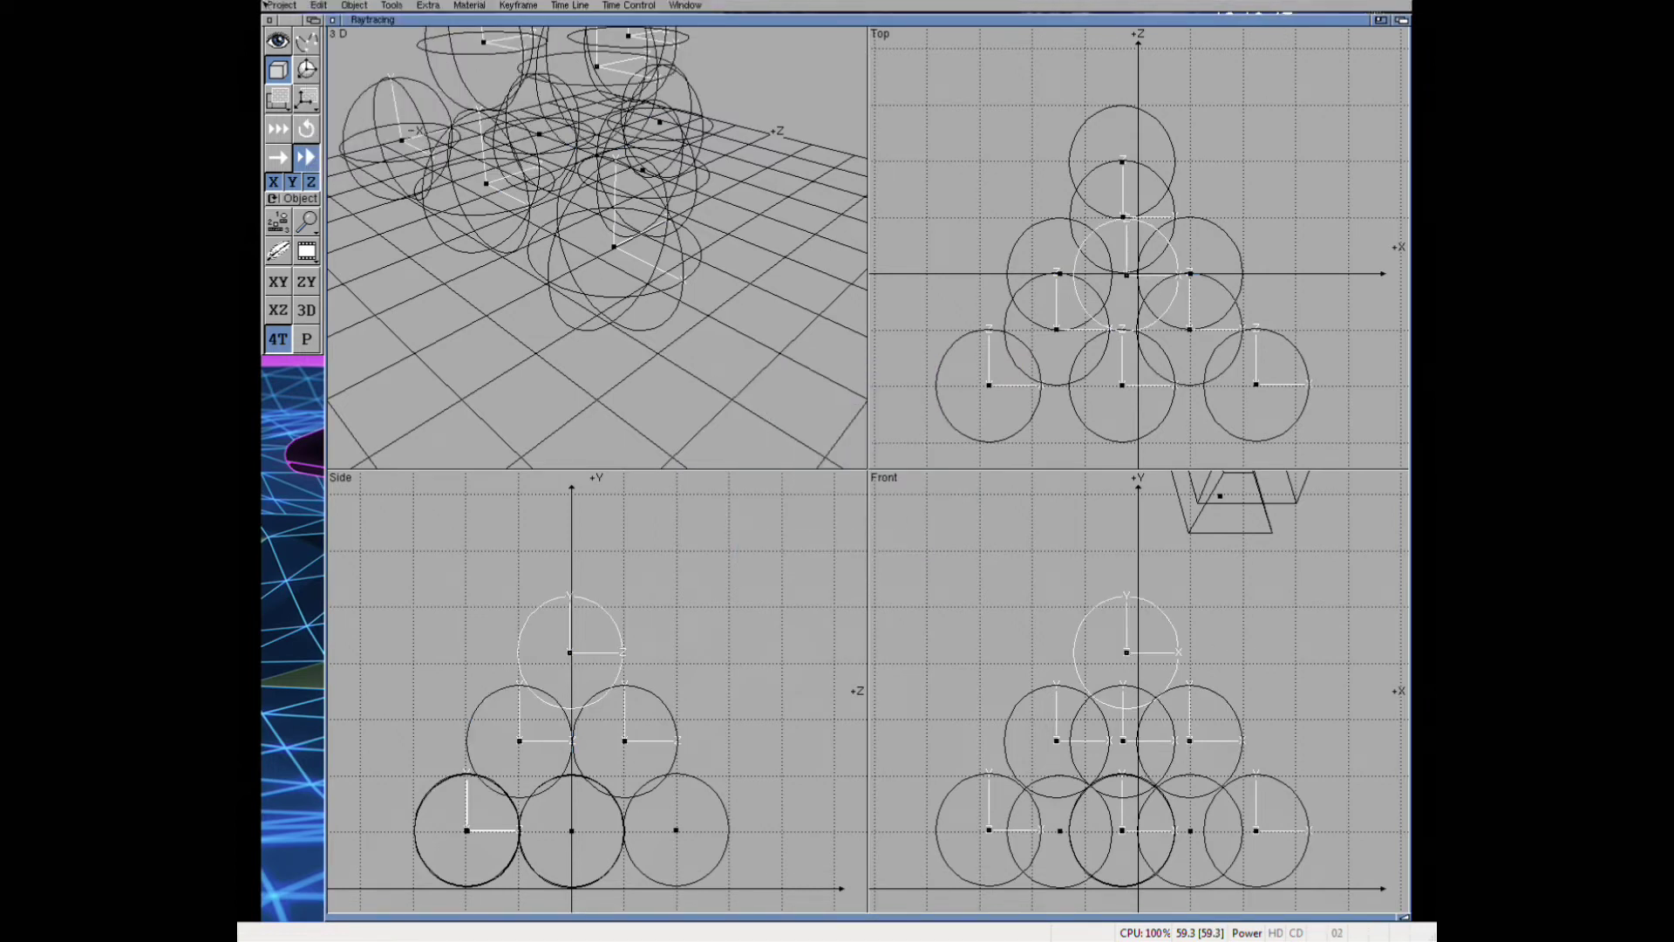
right_drag(353, 5, 367, 131)
click(829, 503)
click(785, 547)
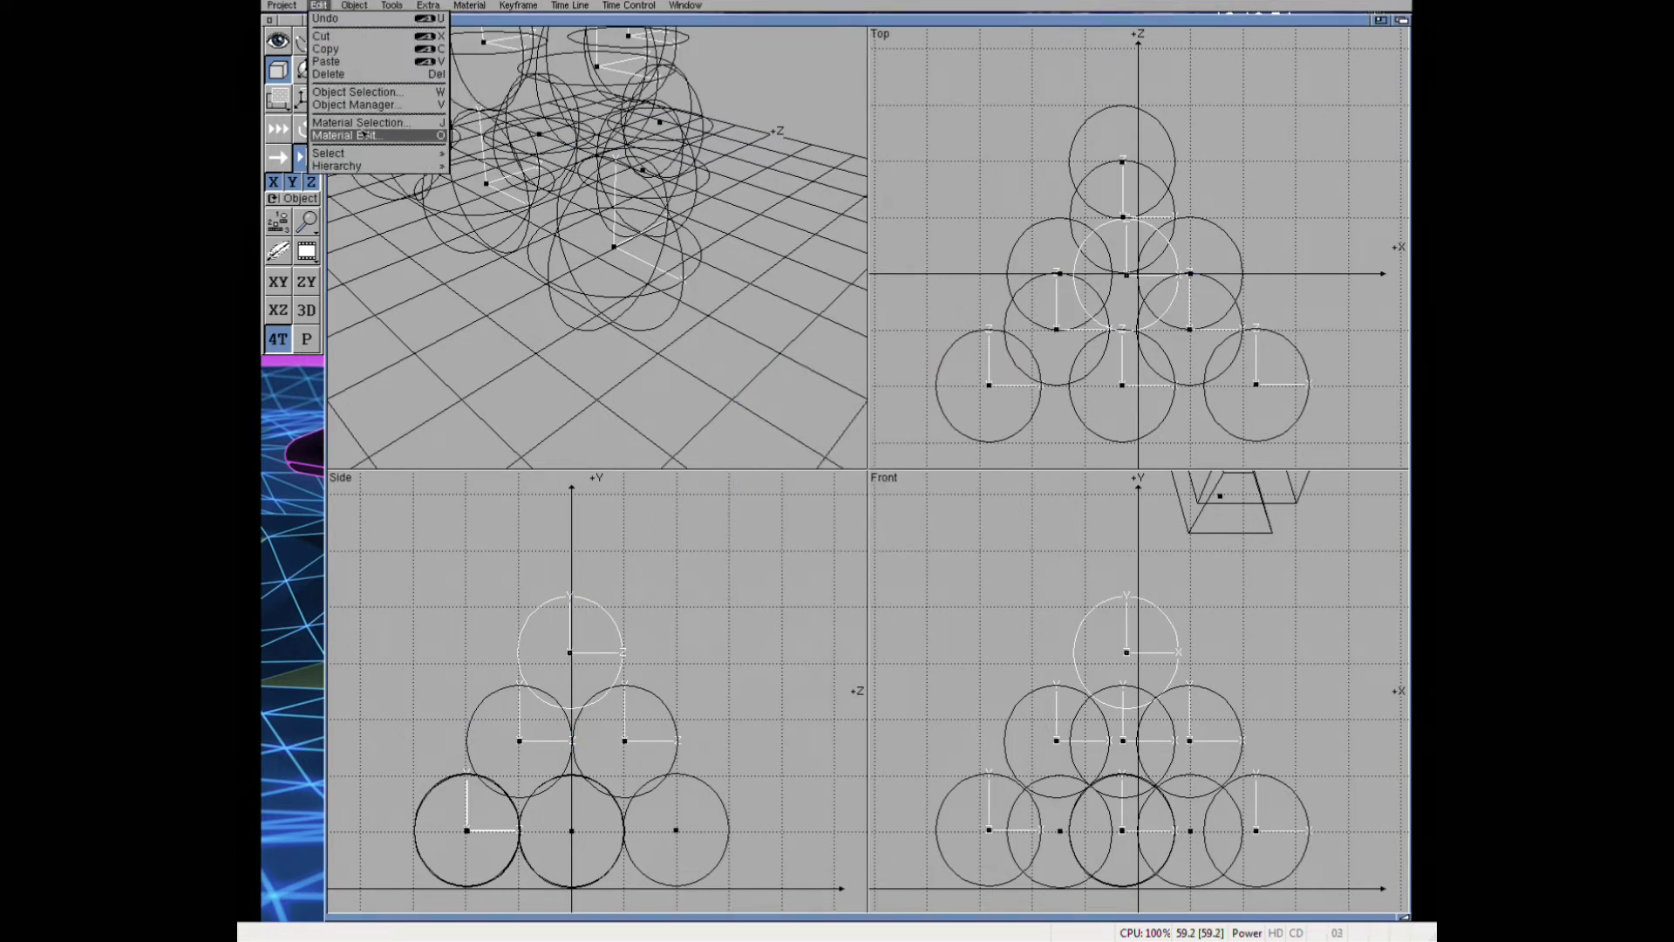
right_drag(347, 5, 375, 131)
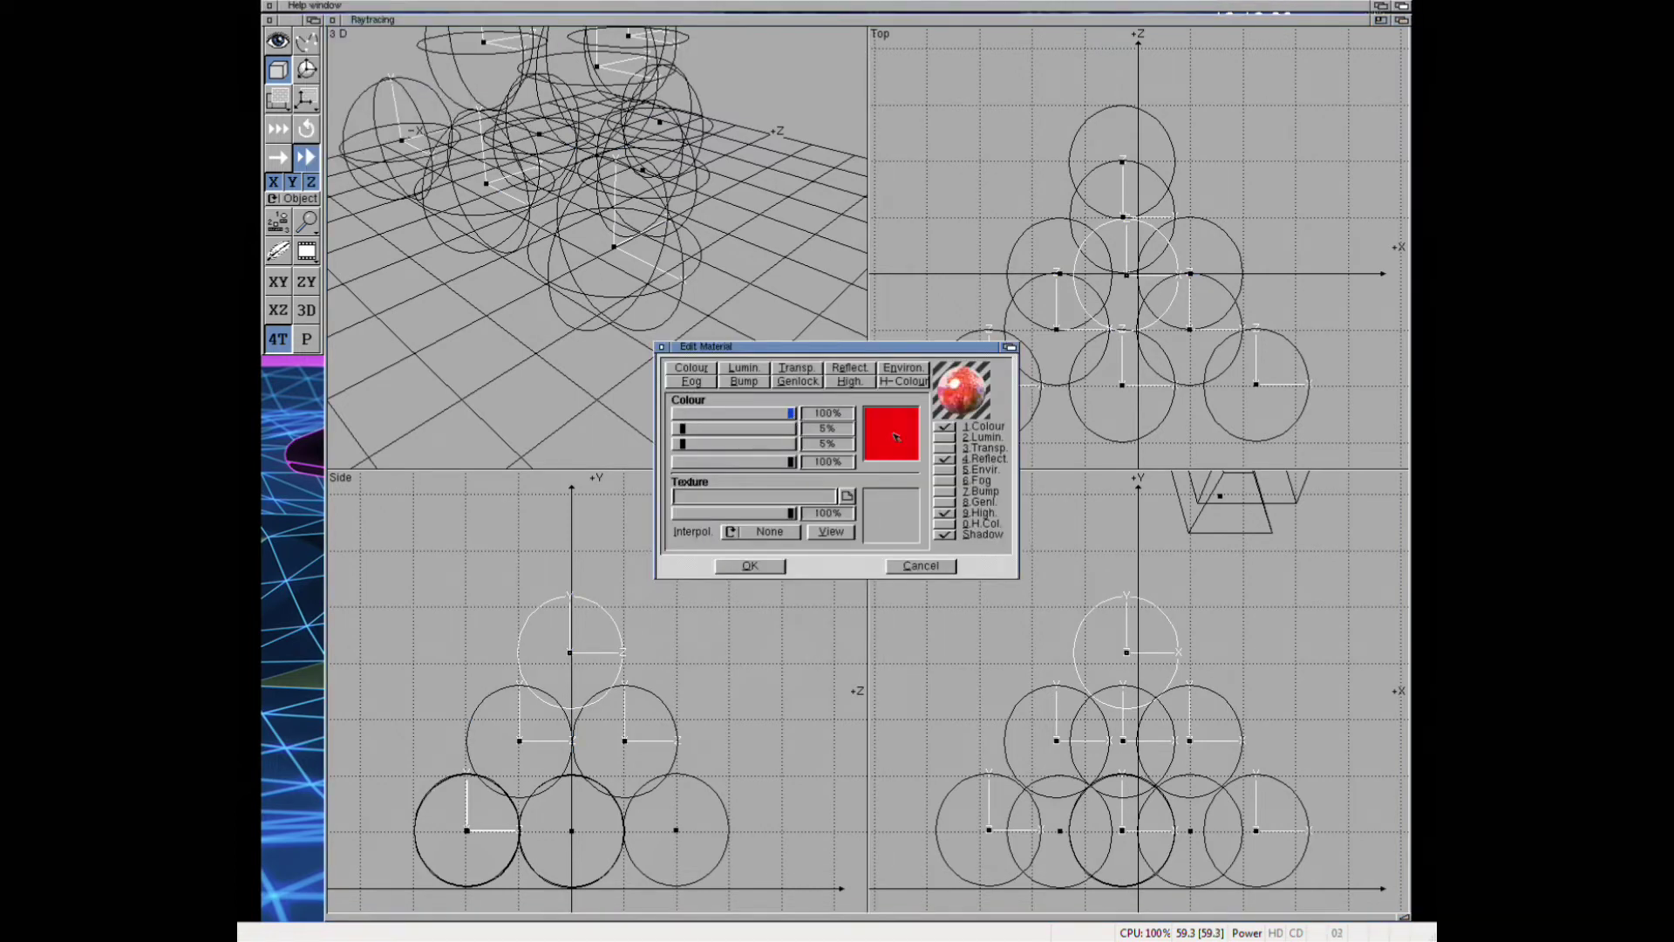
click(750, 565)
- Cancel the test render, set another sphere cyan with first colour value 55%, and render
click(1197, 550)
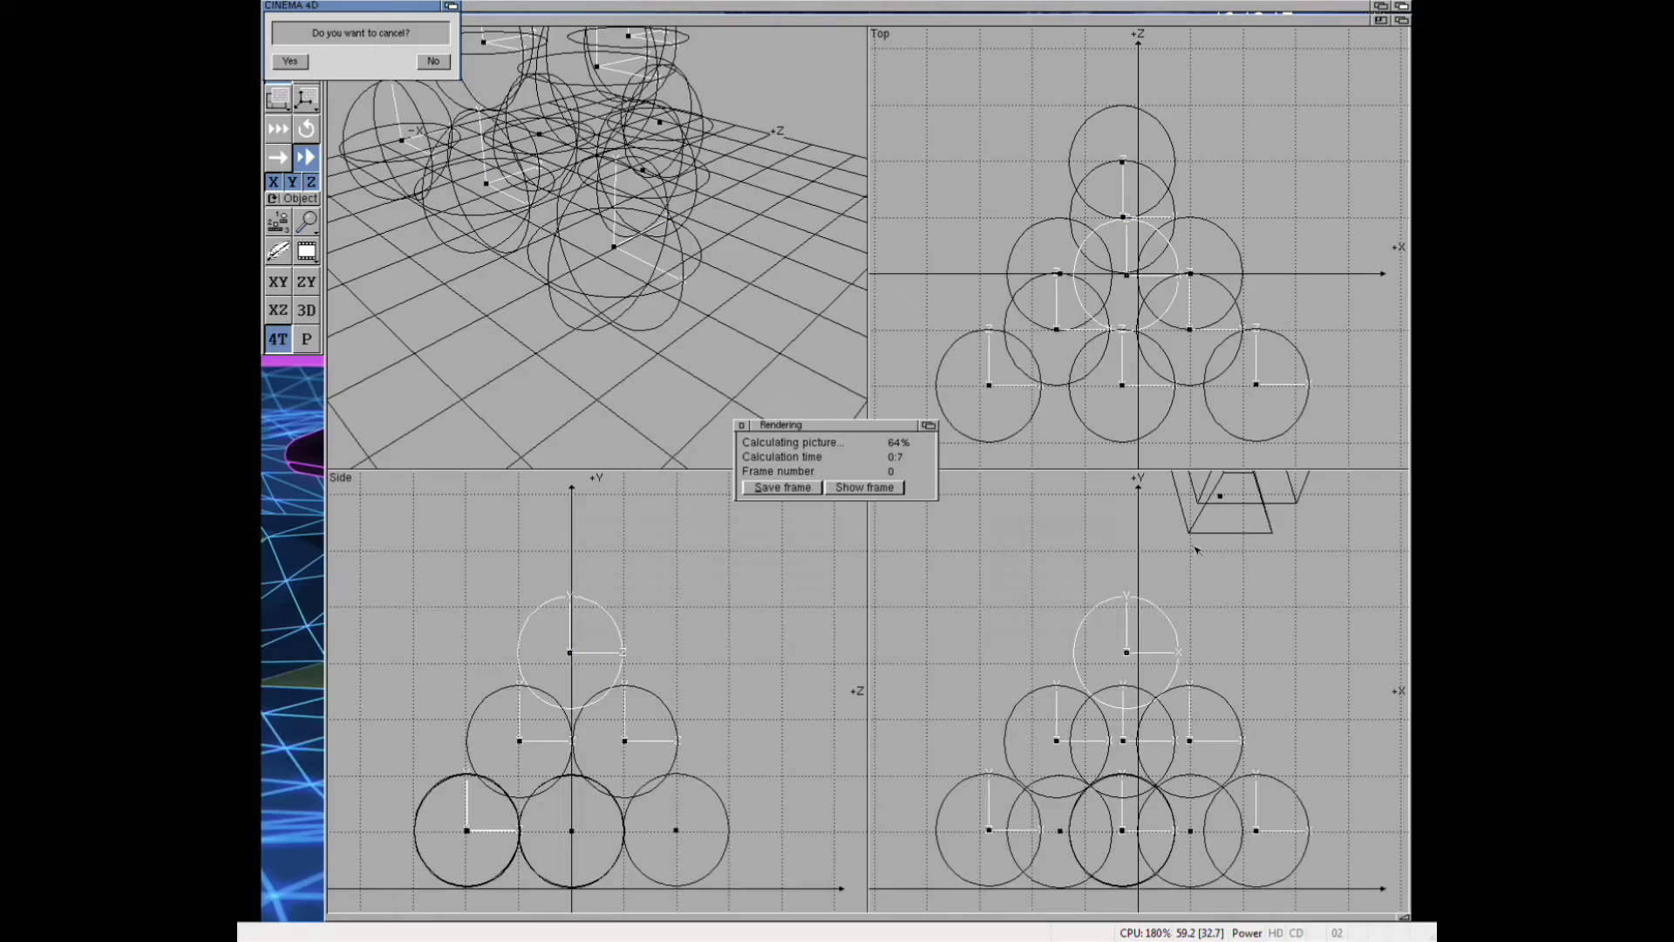
click(289, 60)
right_drag(349, 5, 375, 131)
drag(767, 414, 736, 446)
click(750, 565)
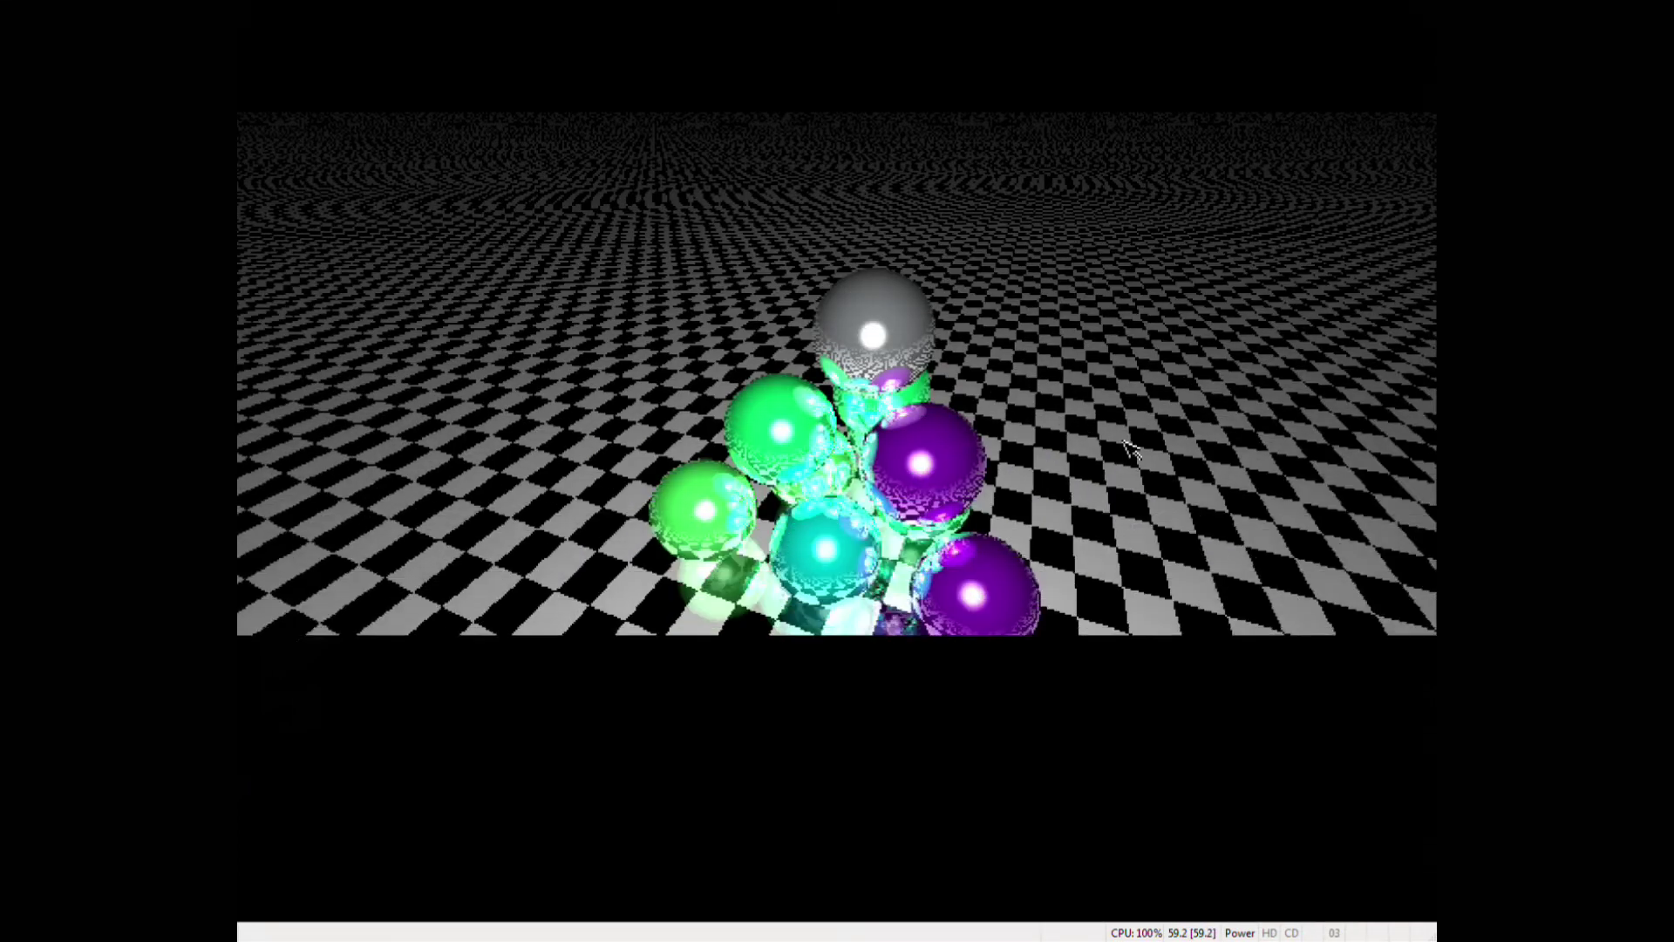
- Close the render and make another sphere's material red
click(1179, 471)
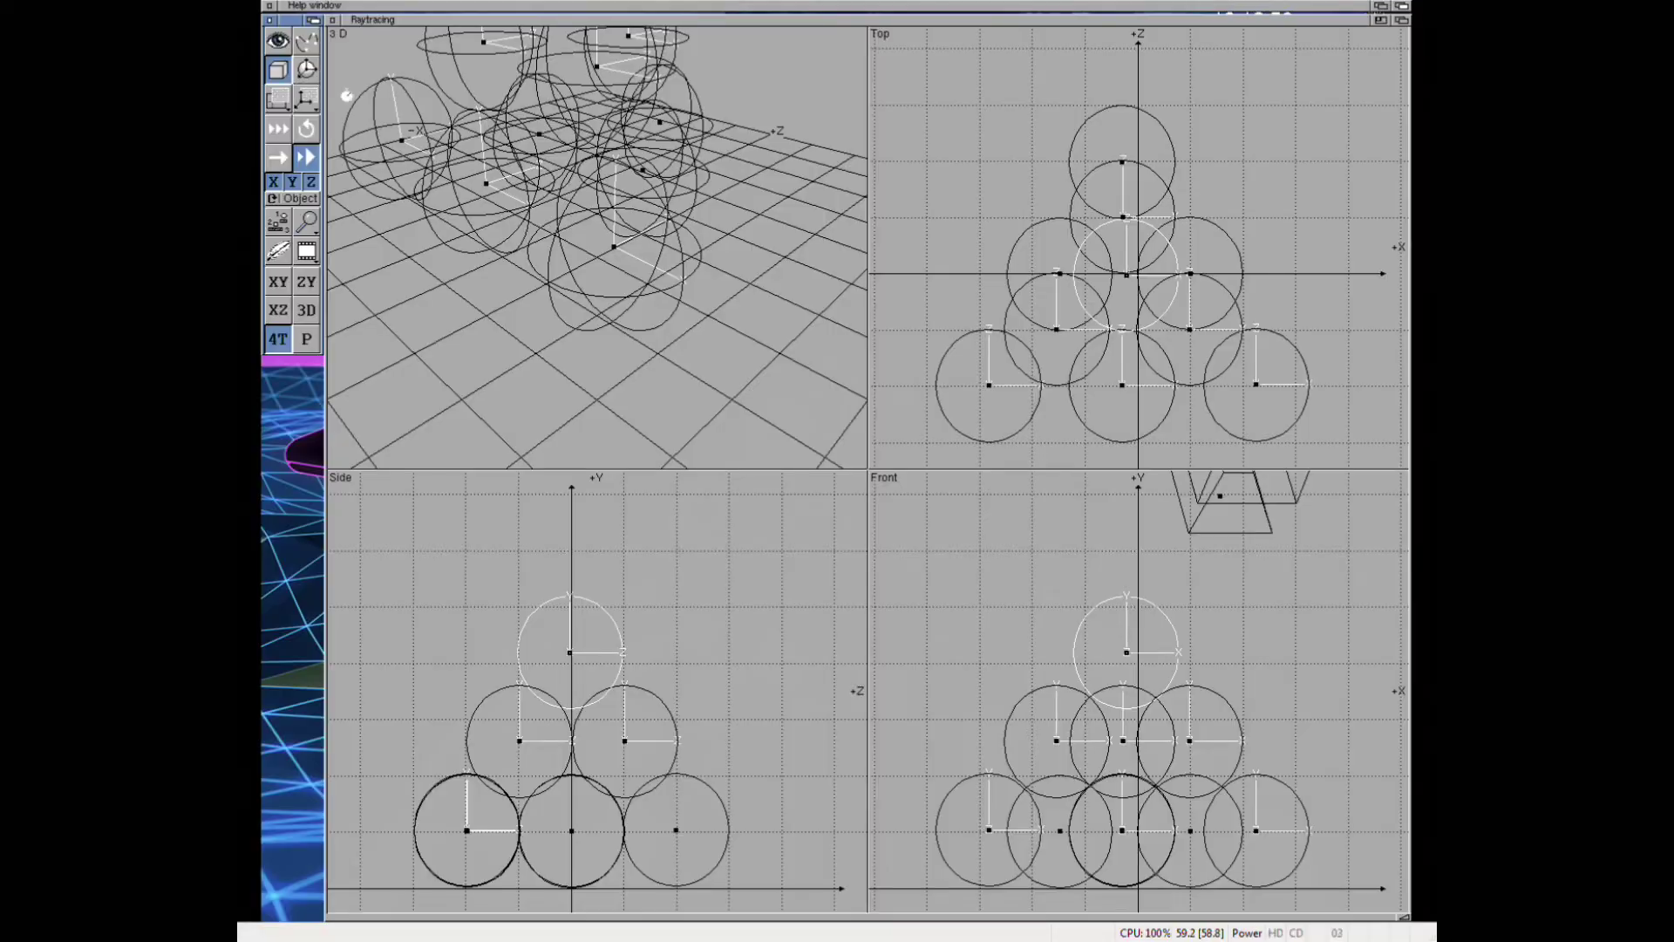
click(1129, 226)
right_drag(287, 218, 408, 88)
click(791, 545)
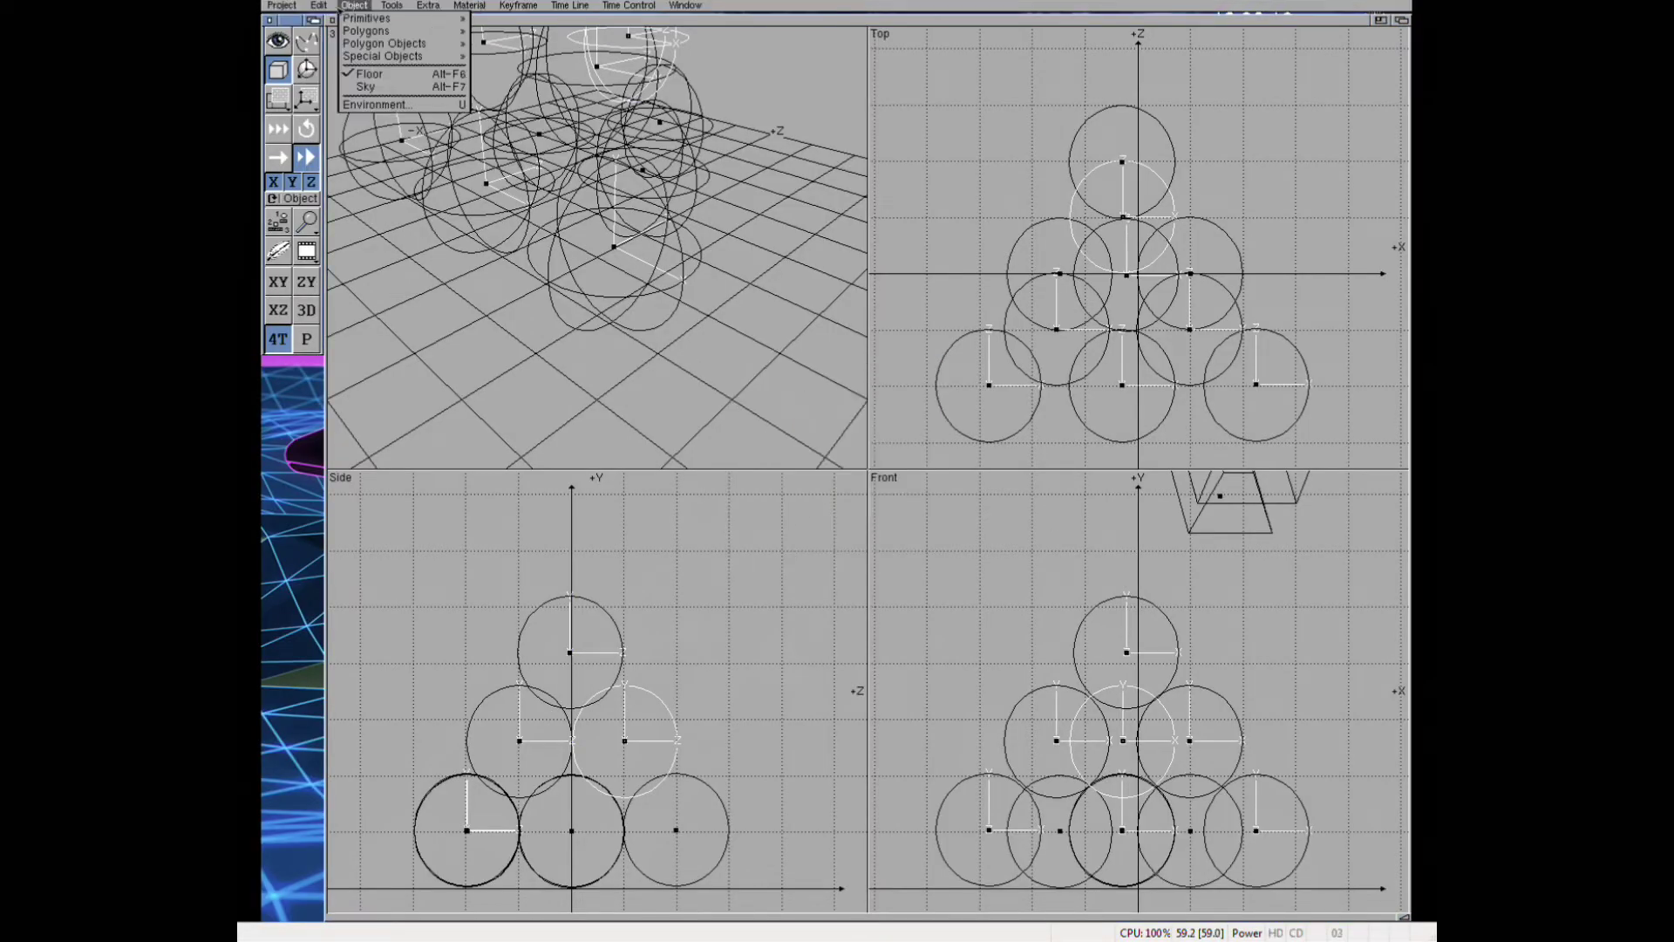
right_drag(524, 262, 489, 44)
drag(684, 415, 782, 415)
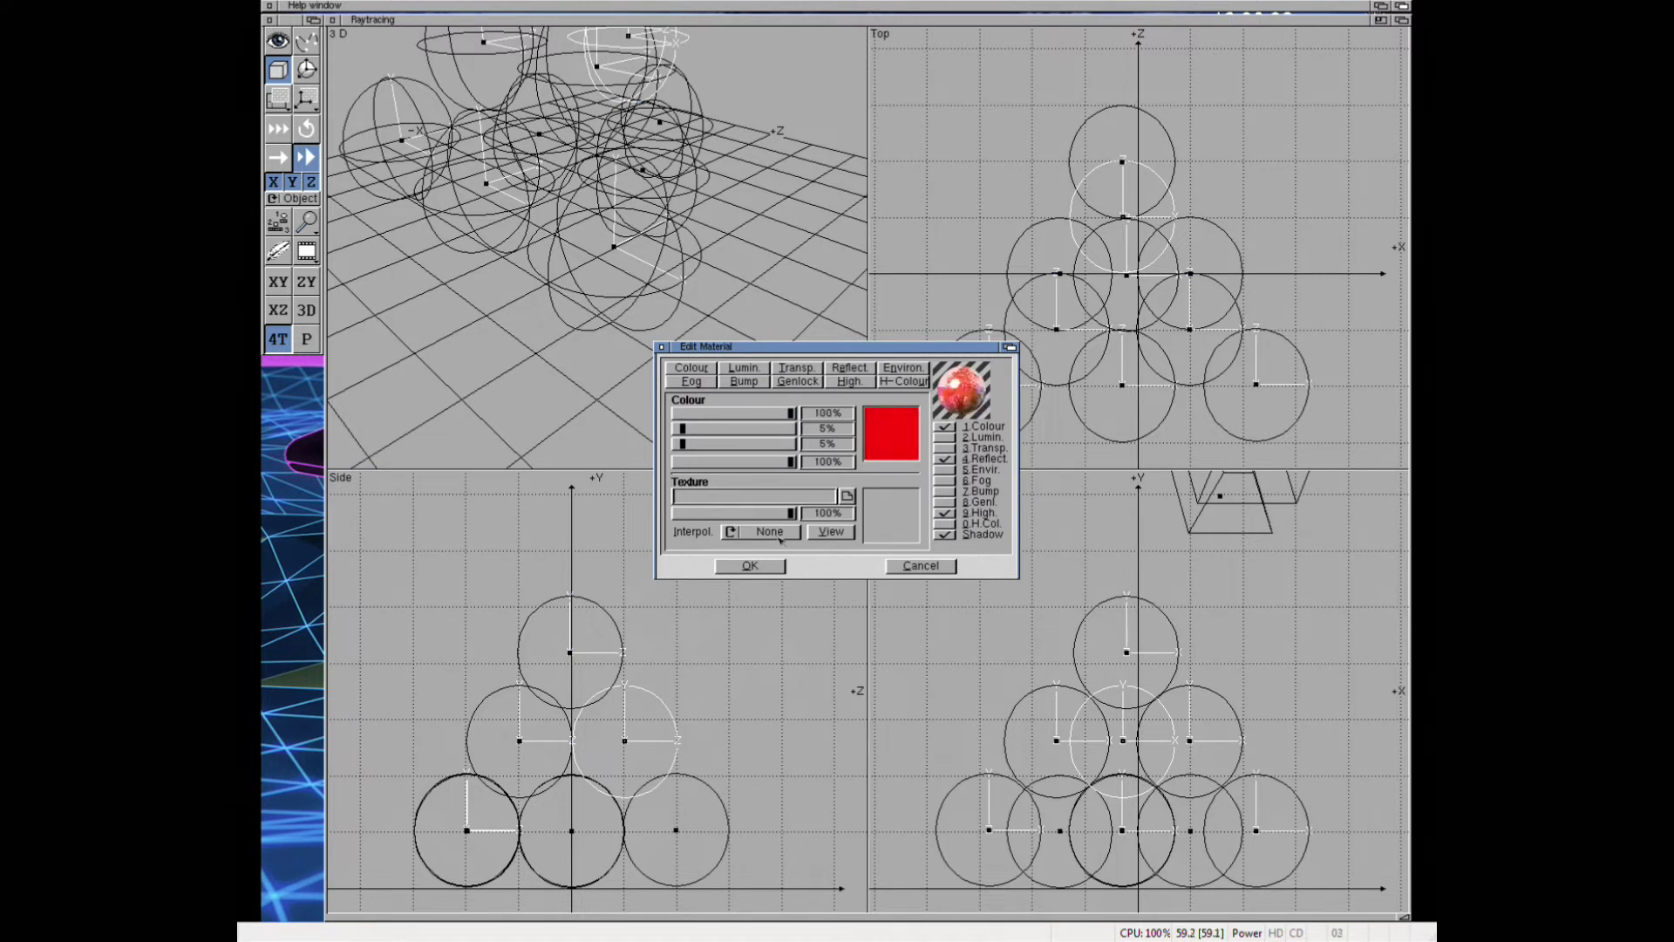
click(750, 565)
- Assign a Silver material to the next sphere and quit Cinema 4D
right_drag(610, 436, 383, 131)
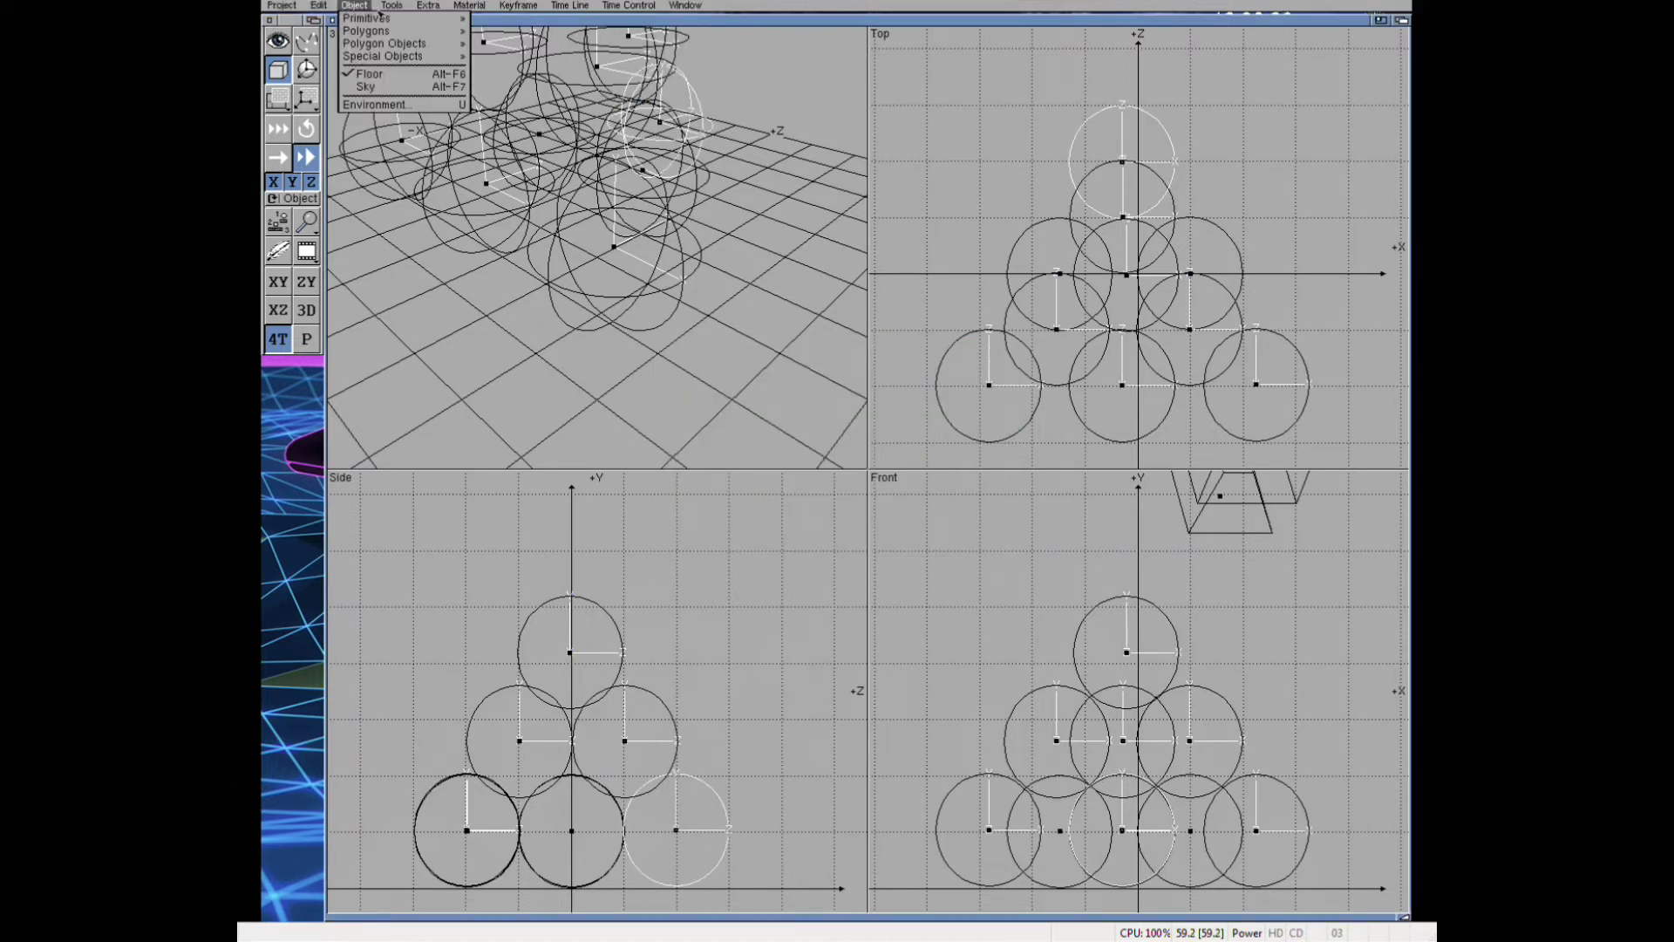
click(779, 490)
click(791, 550)
right_drag(524, 218, 280, 14)
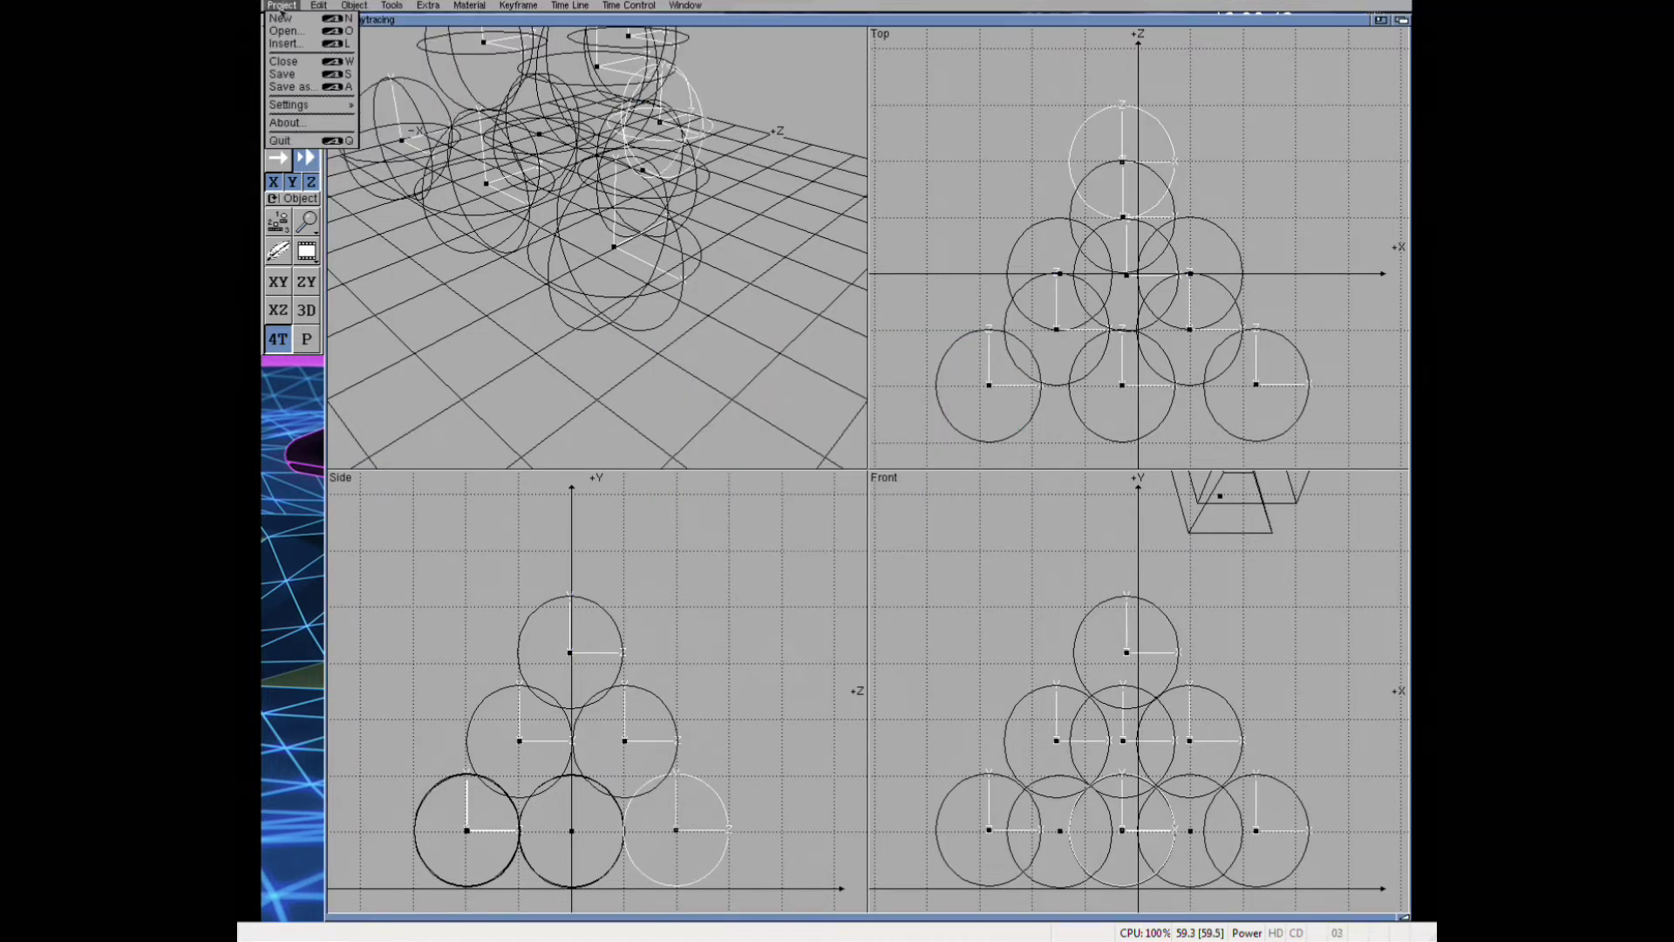
right_drag(297, 141, 296, 141)
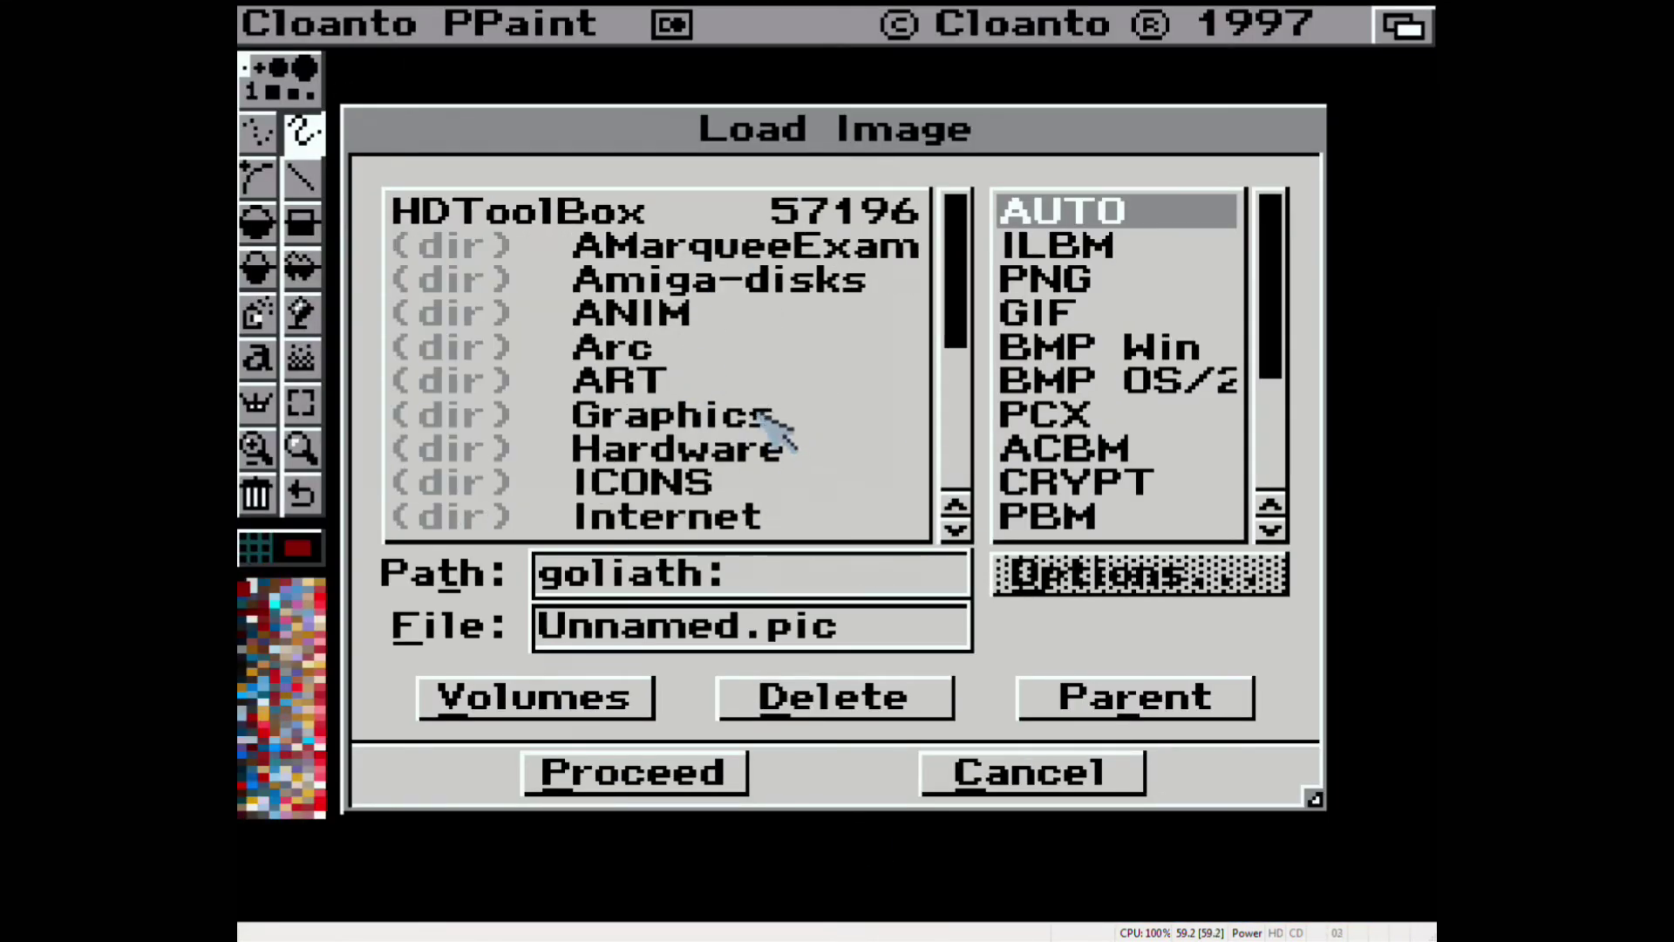
- Load checker_board.iff from the Cinema4D textures folder into Personal Paint
double_click(672, 414)
double_click(654, 213)
double_click(732, 417)
double_click(611, 481)
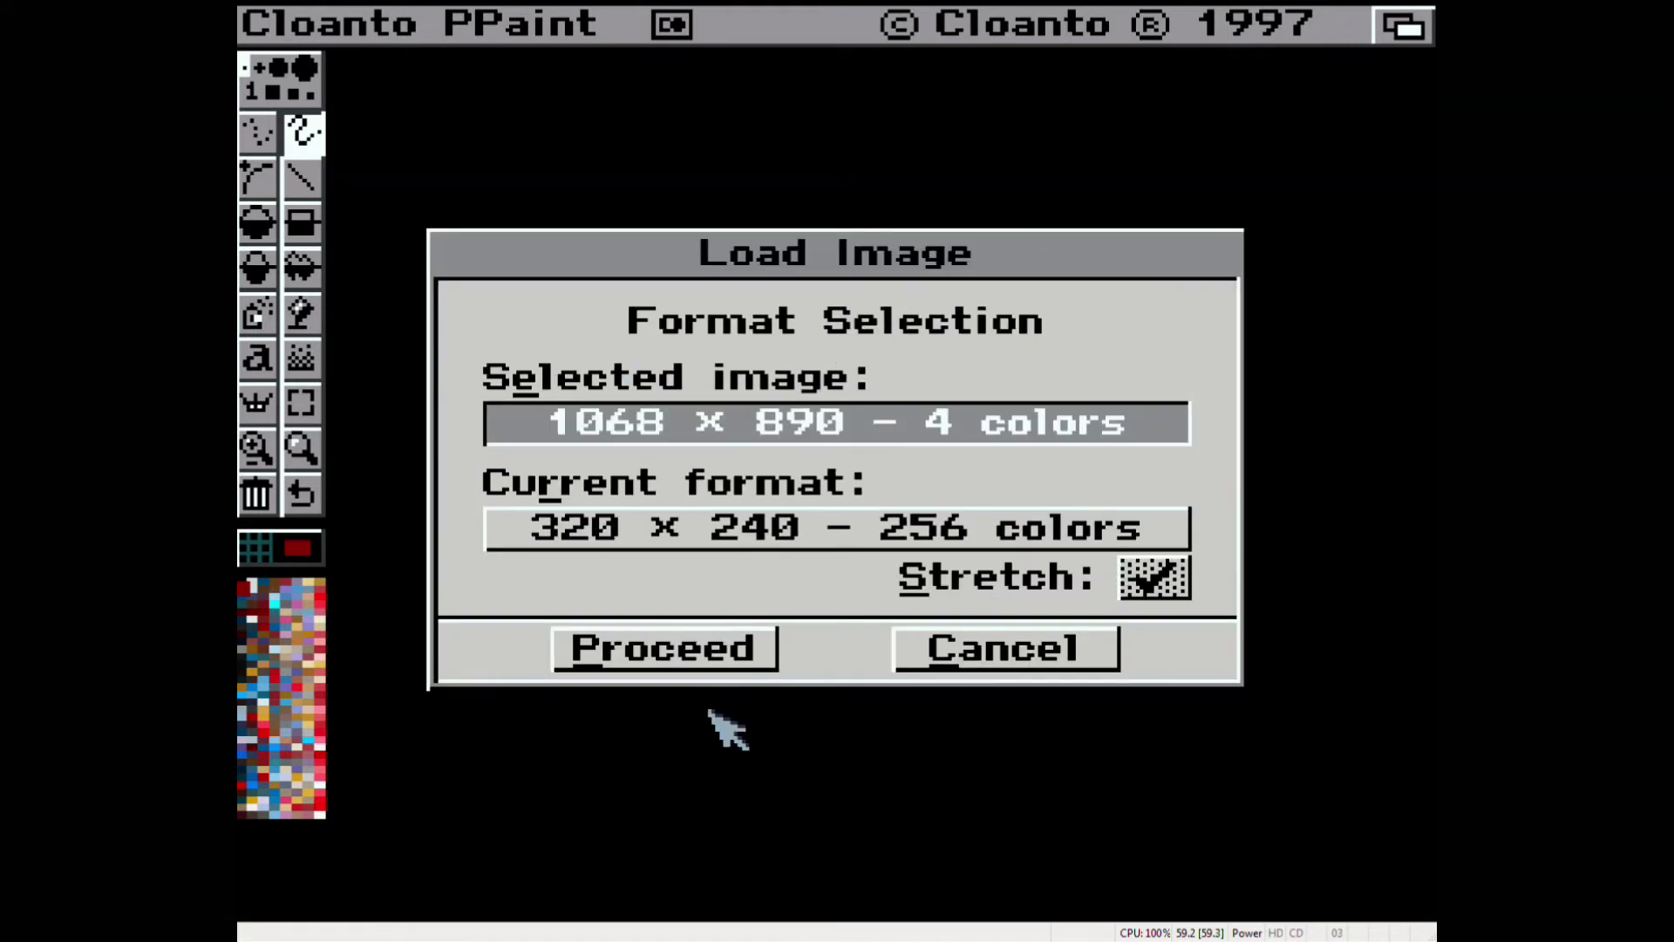
click(676, 641)
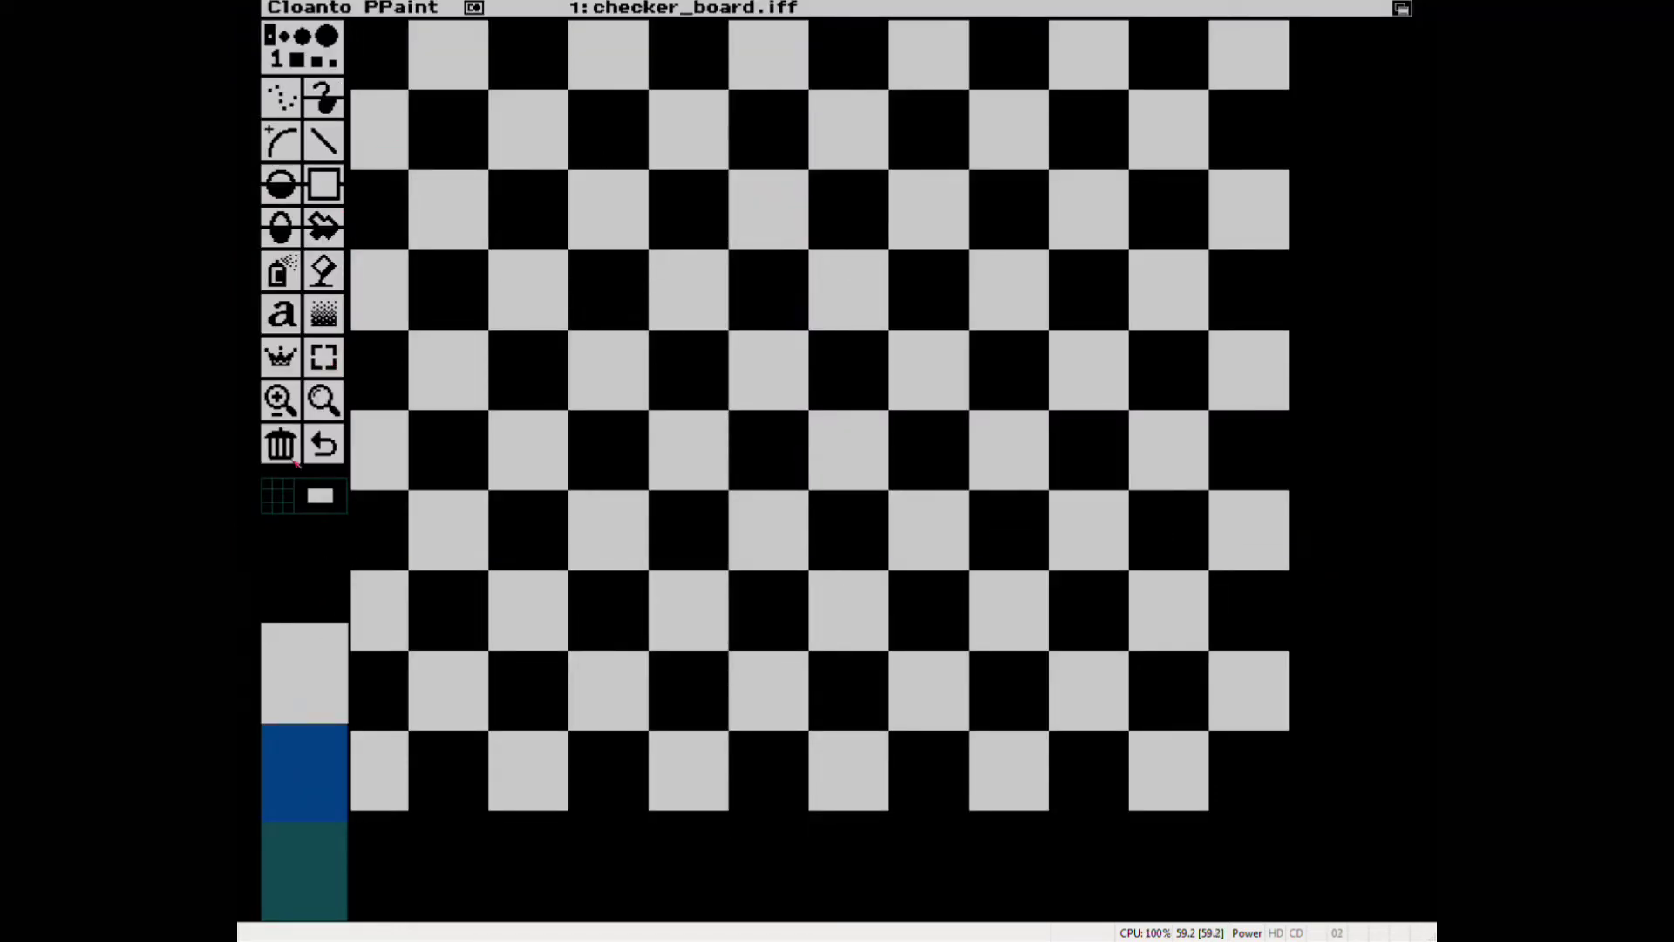
- Clear to black, draw a grey square, stamp a diagonal copy, and grab the 2x2 tile as a brush
key(k)
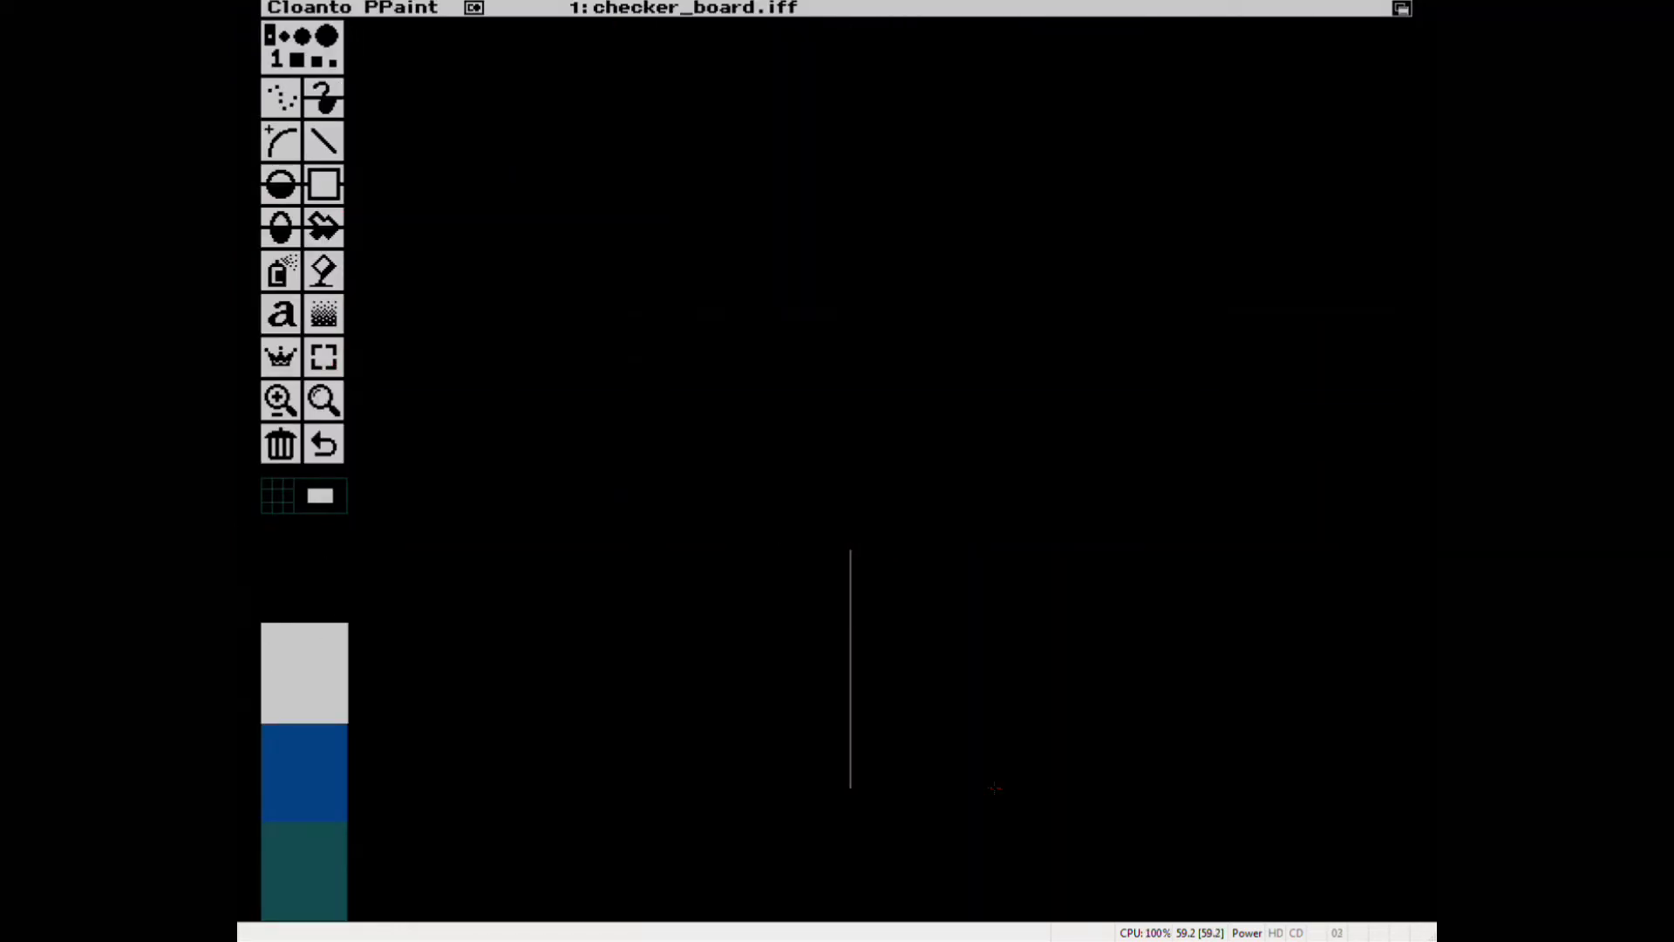
drag(995, 789, 1139, 804)
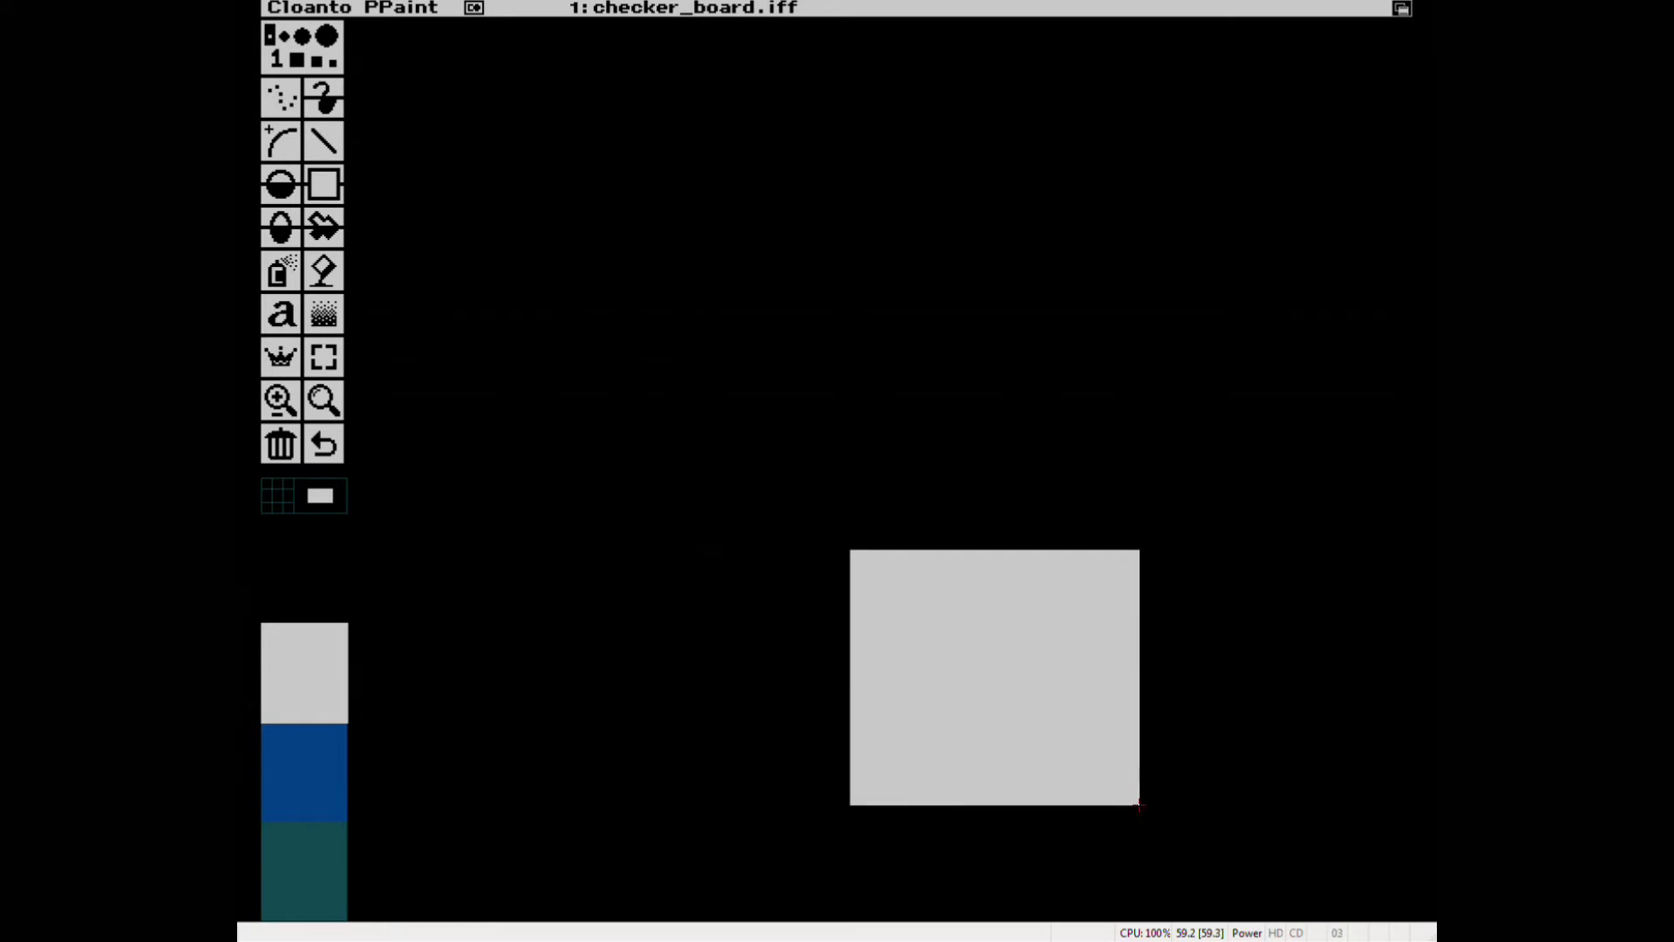
key(b)
drag(868, 519, 1131, 811)
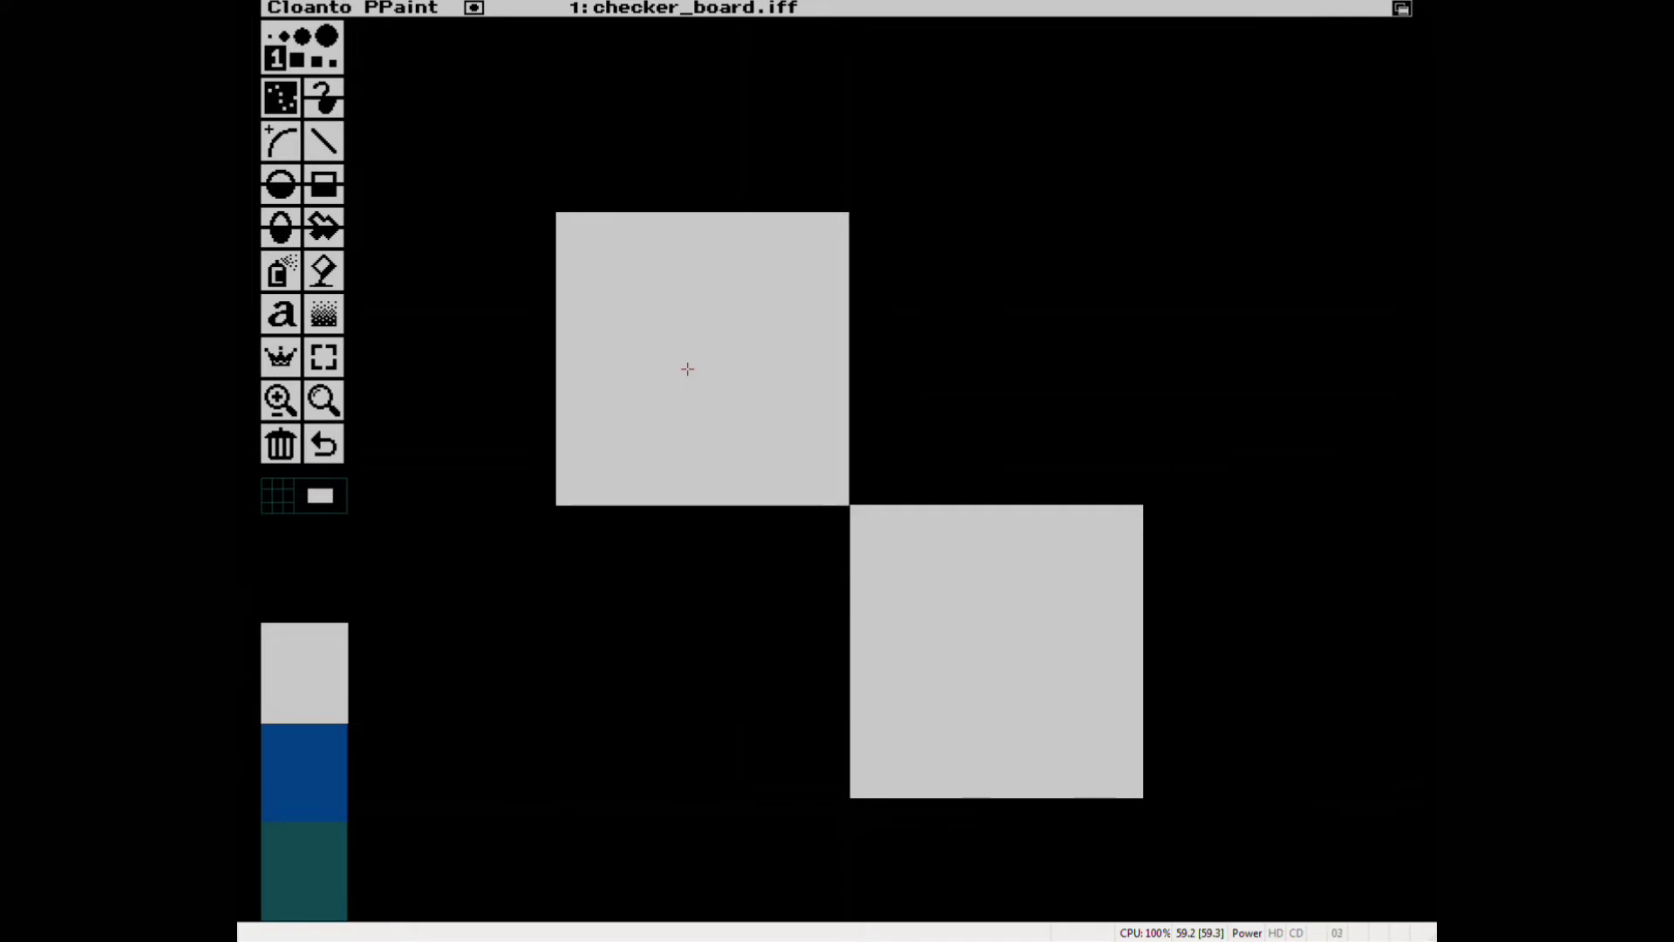
key(b)
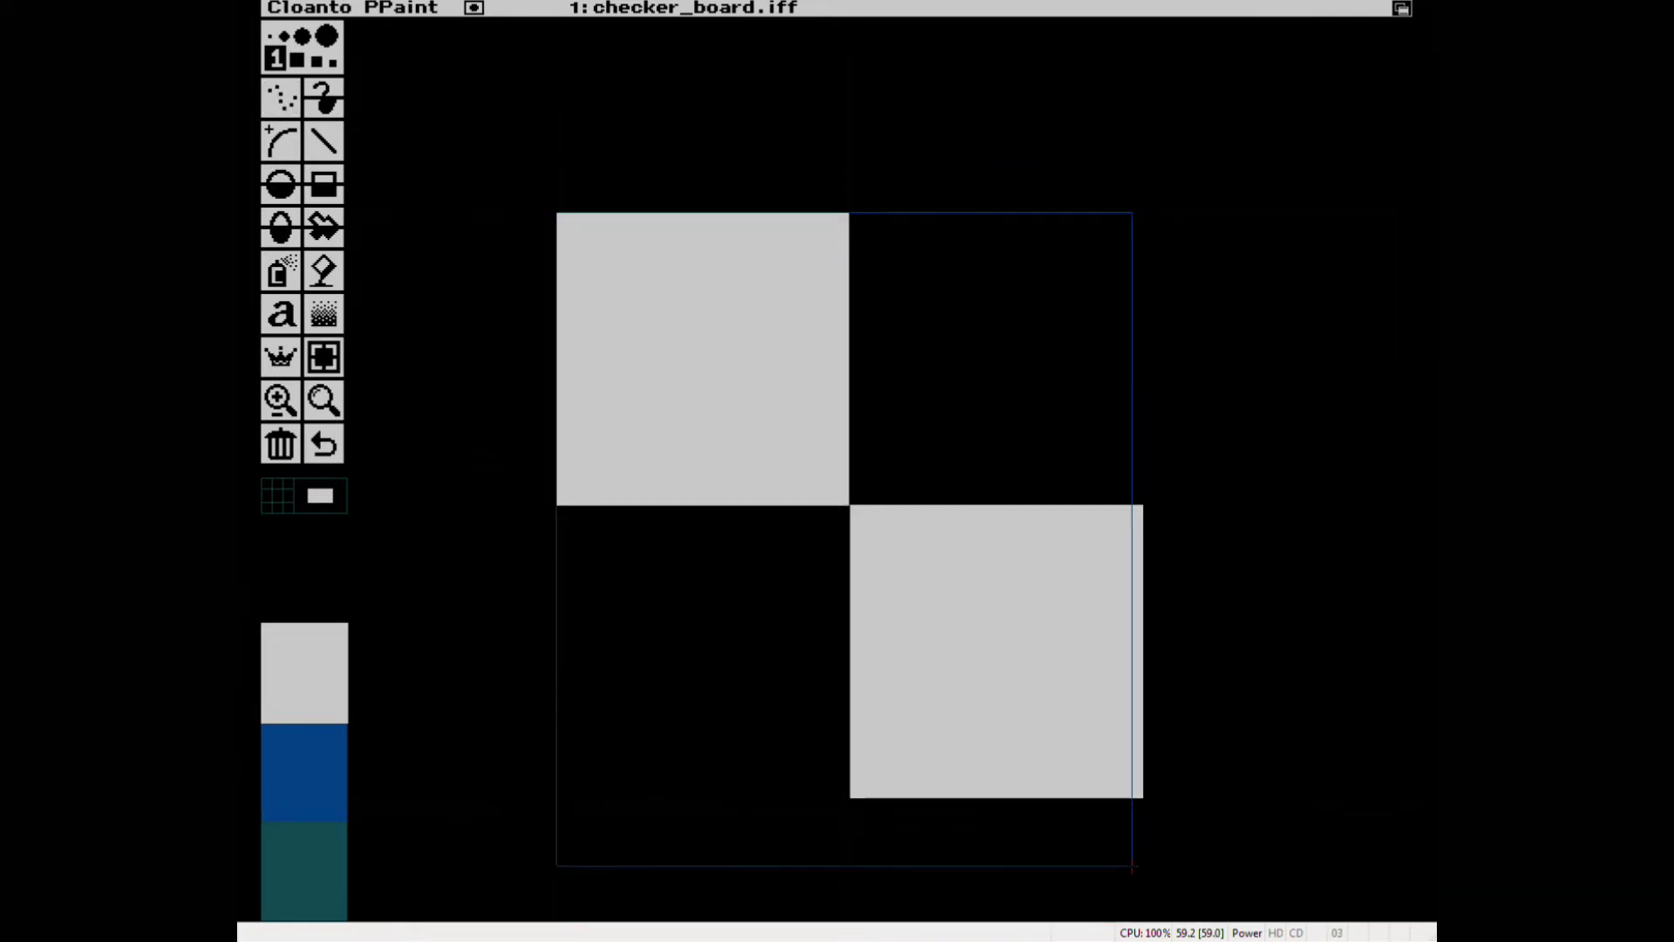
drag(1132, 867, 1133, 806)
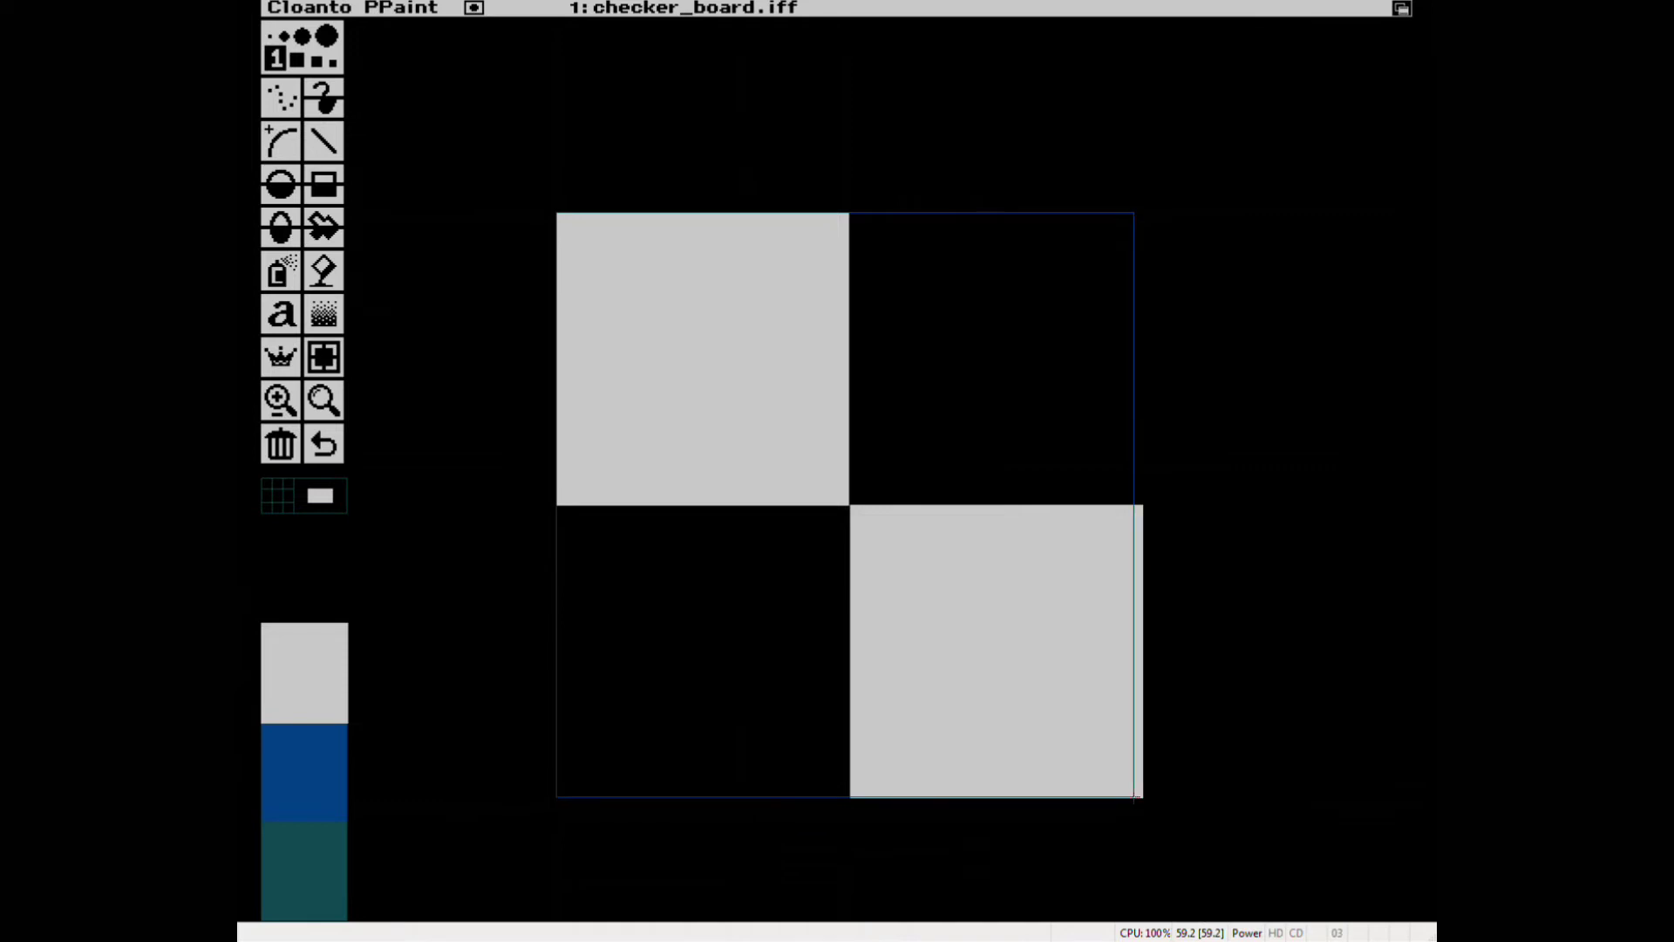
- Save the brush as checker_board2.iff in goliath's Cinema4D Textures folder and quit
drag(1144, 800, 1143, 799)
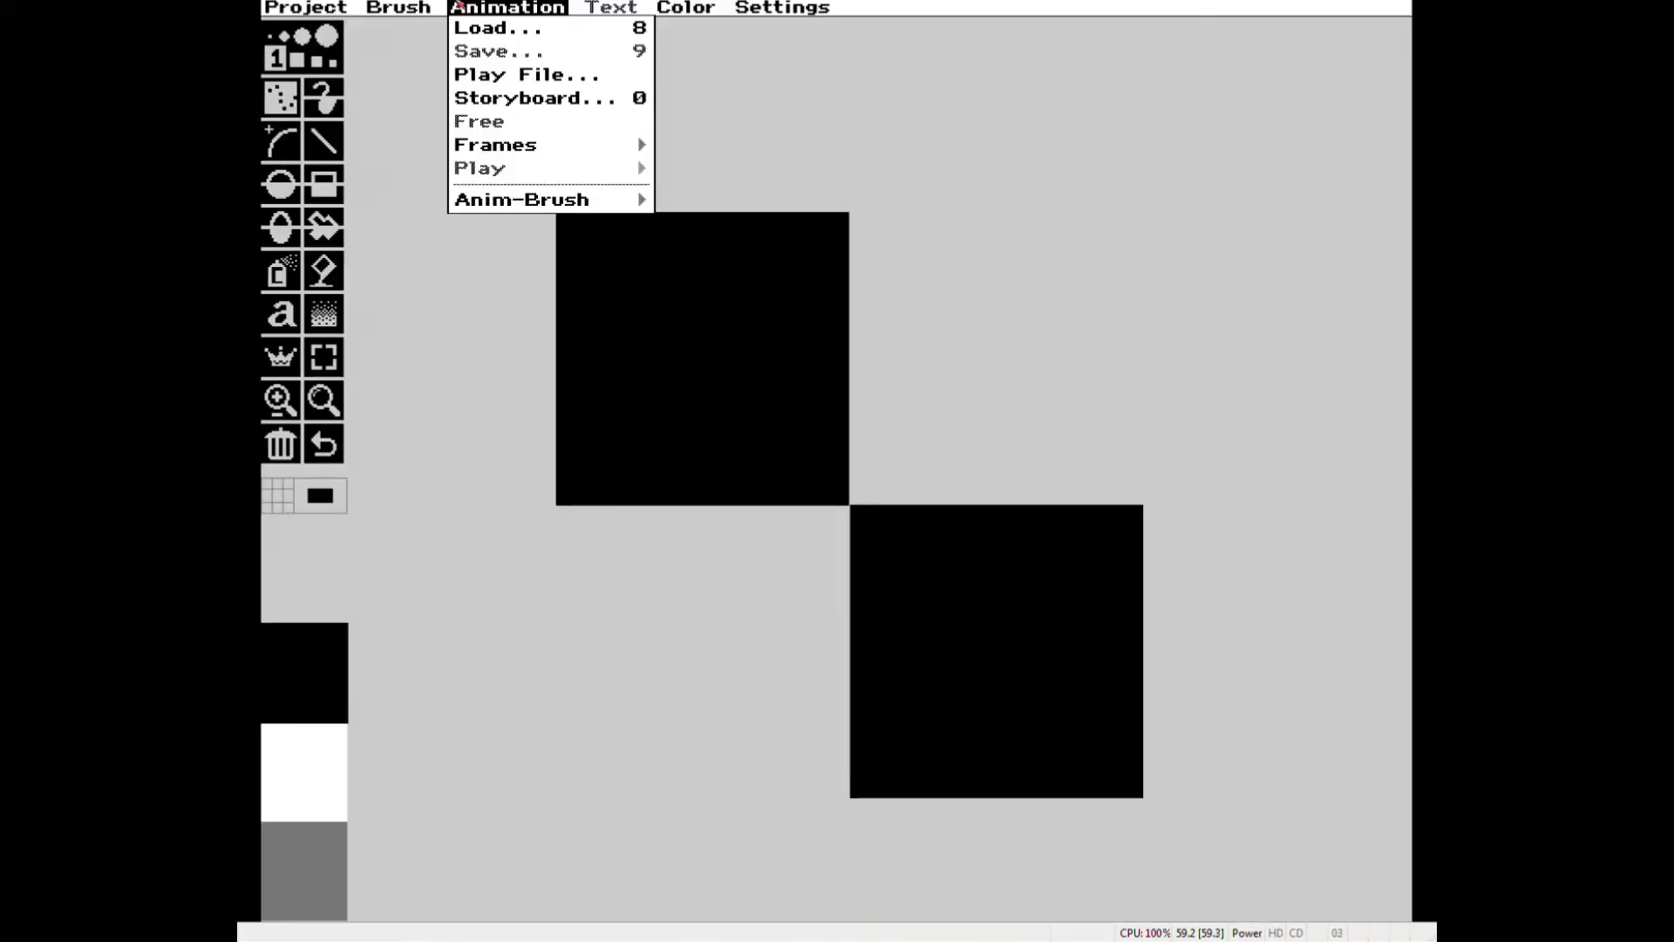
right_drag(1144, 799, 409, 54)
click(728, 194)
click(748, 288)
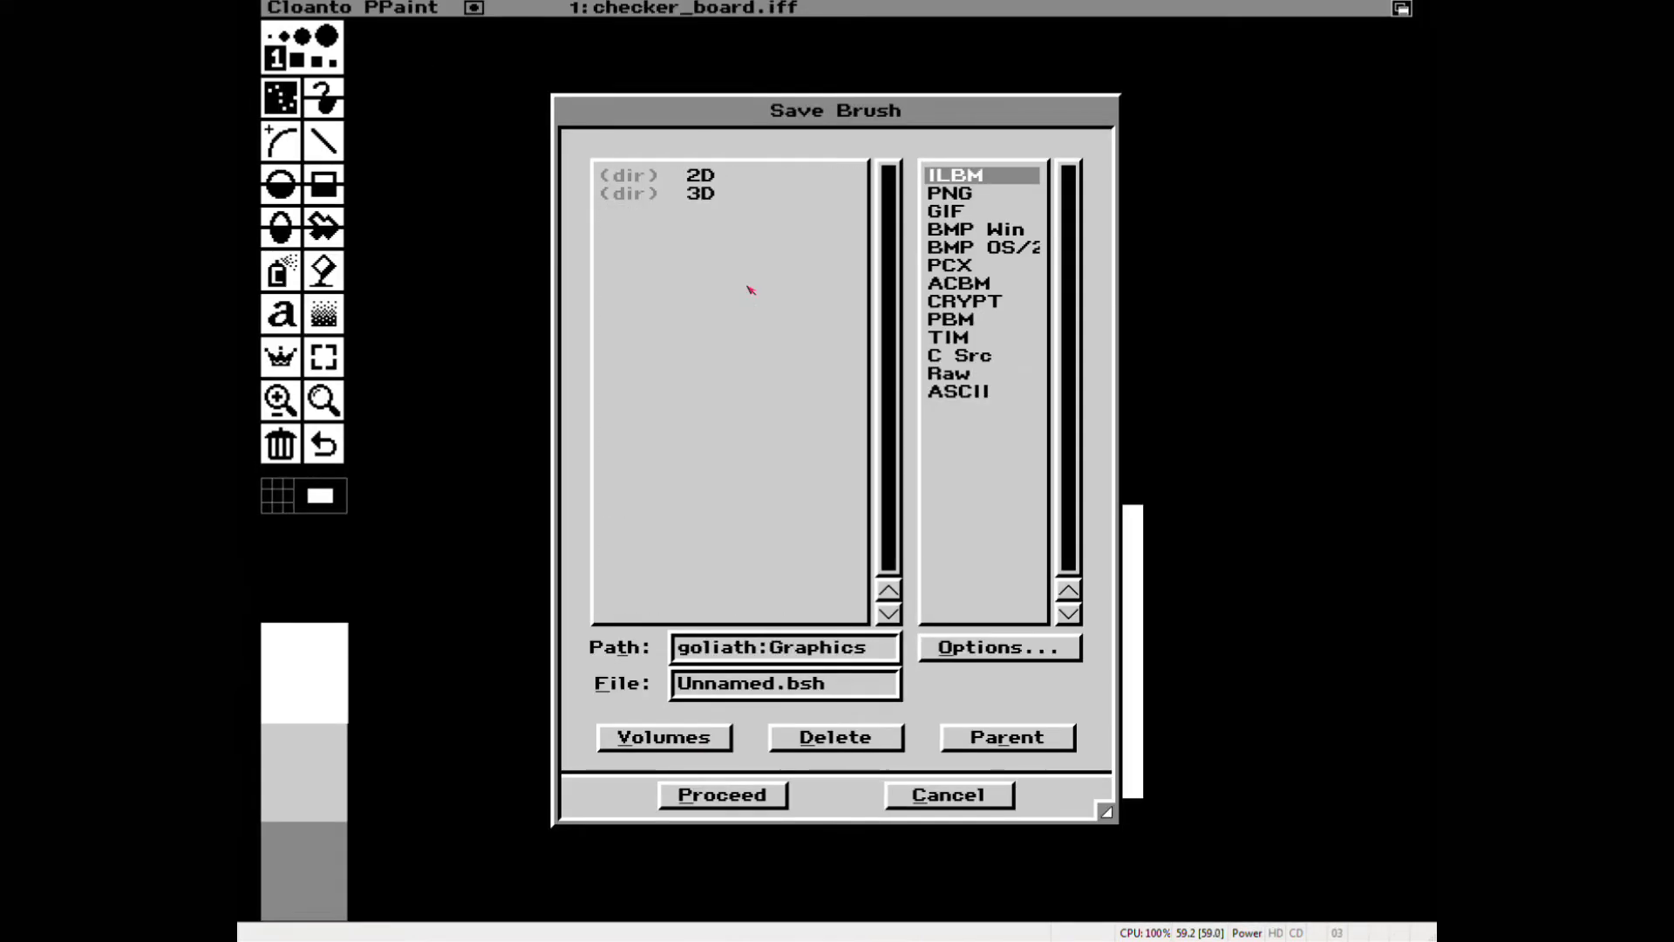
click(741, 194)
click(750, 194)
click(793, 375)
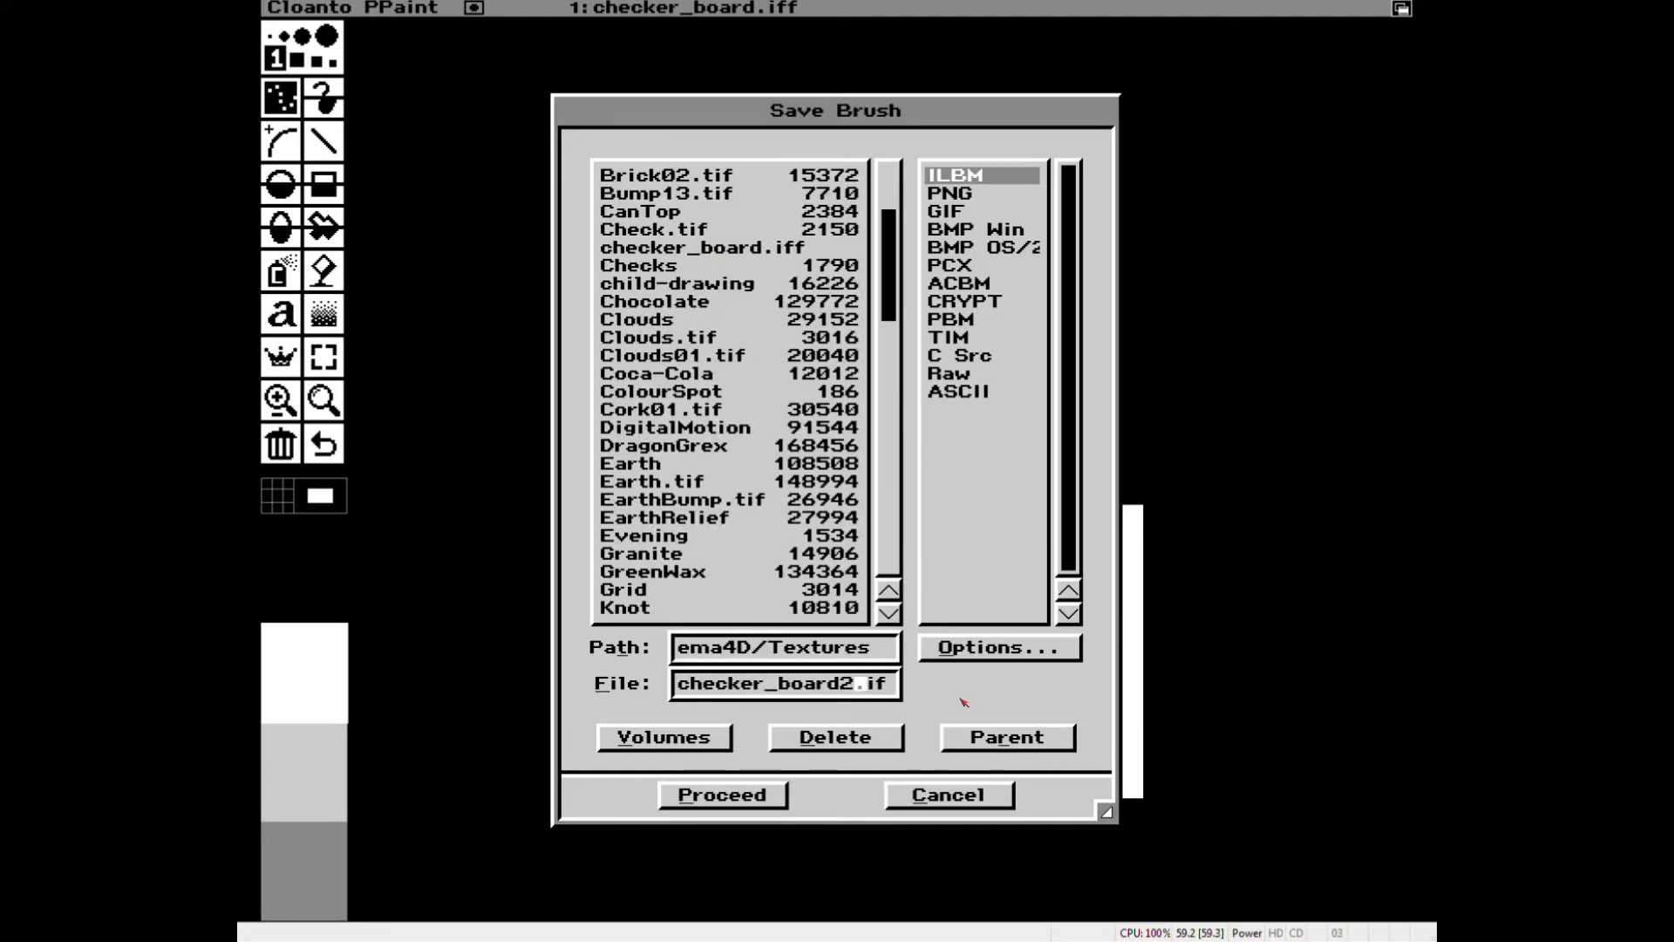
key(Return)
right_drag(963, 702, 297, 259)
- Quit Personal Paint without saving and load the Raytracing scene in Cinema 4D
click(737, 533)
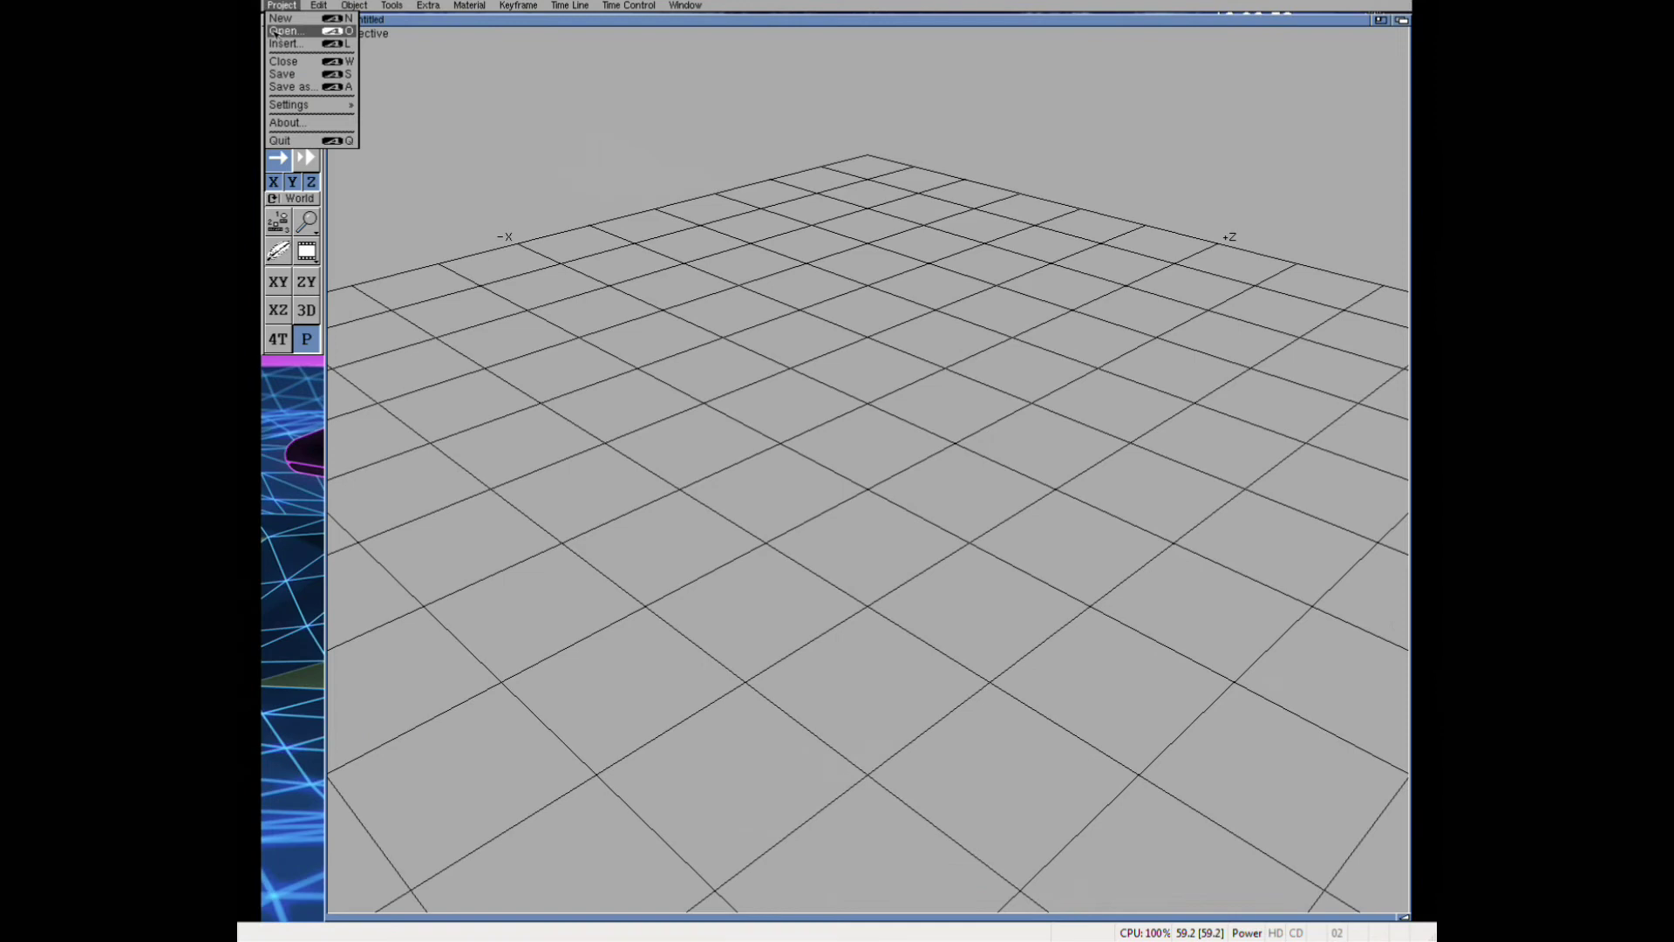
right_drag(296, 9, 748, 131)
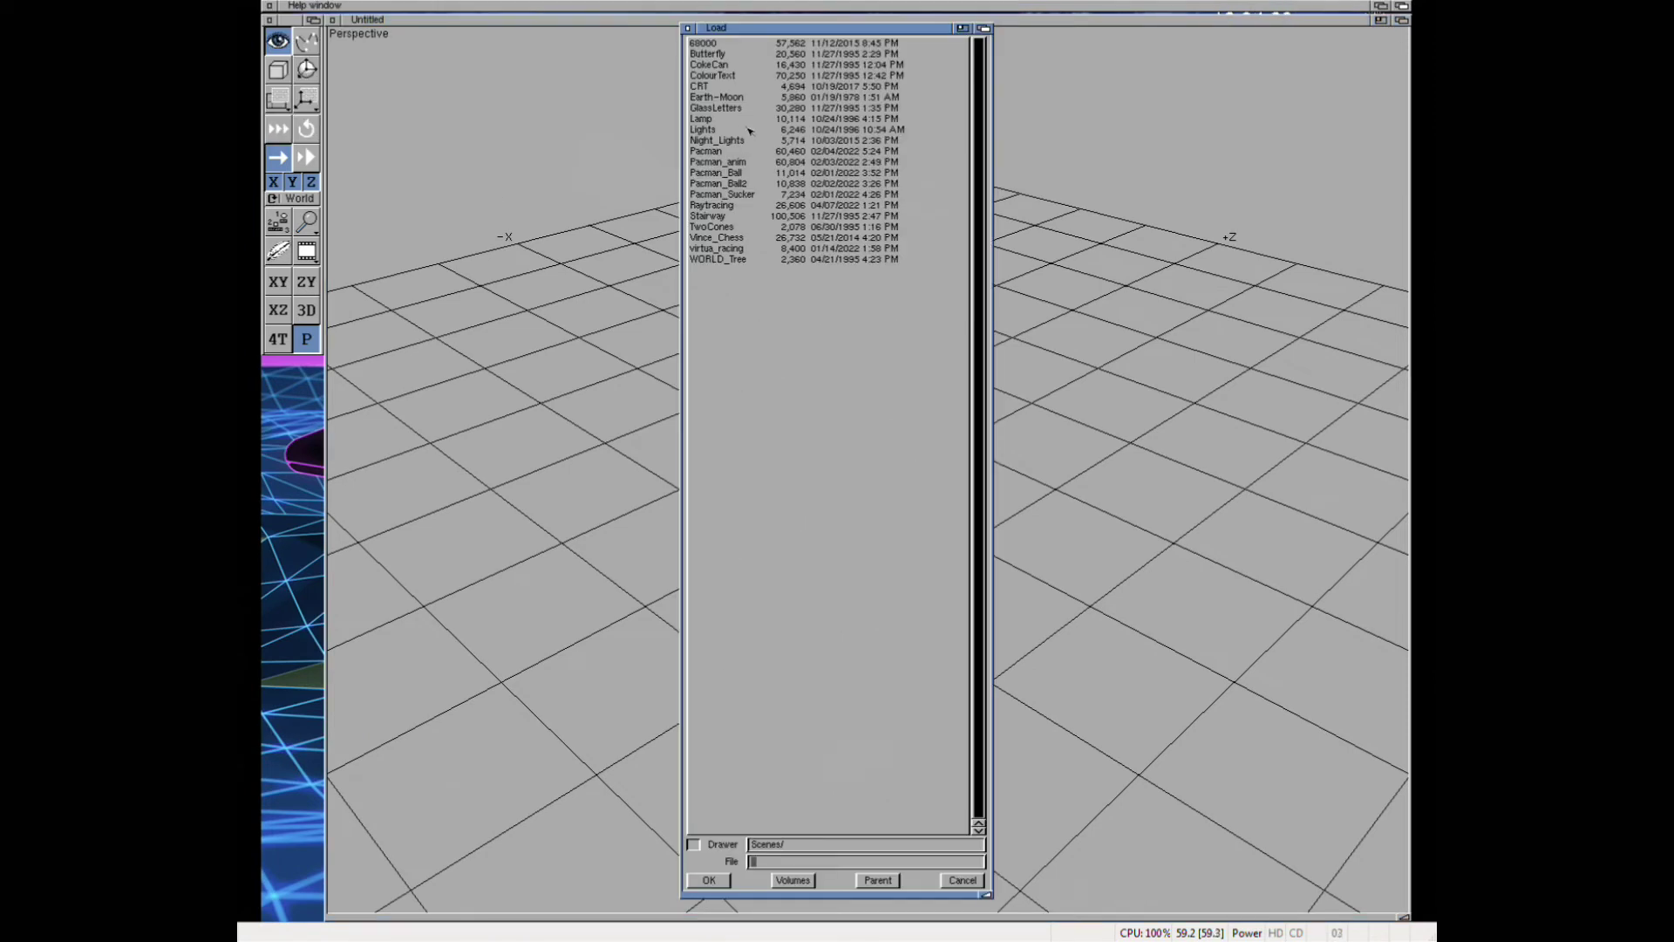
double_click(712, 205)
- Texture the Floor with checker_board2.iff and render a test image
right_drag(340, 7, 340, 99)
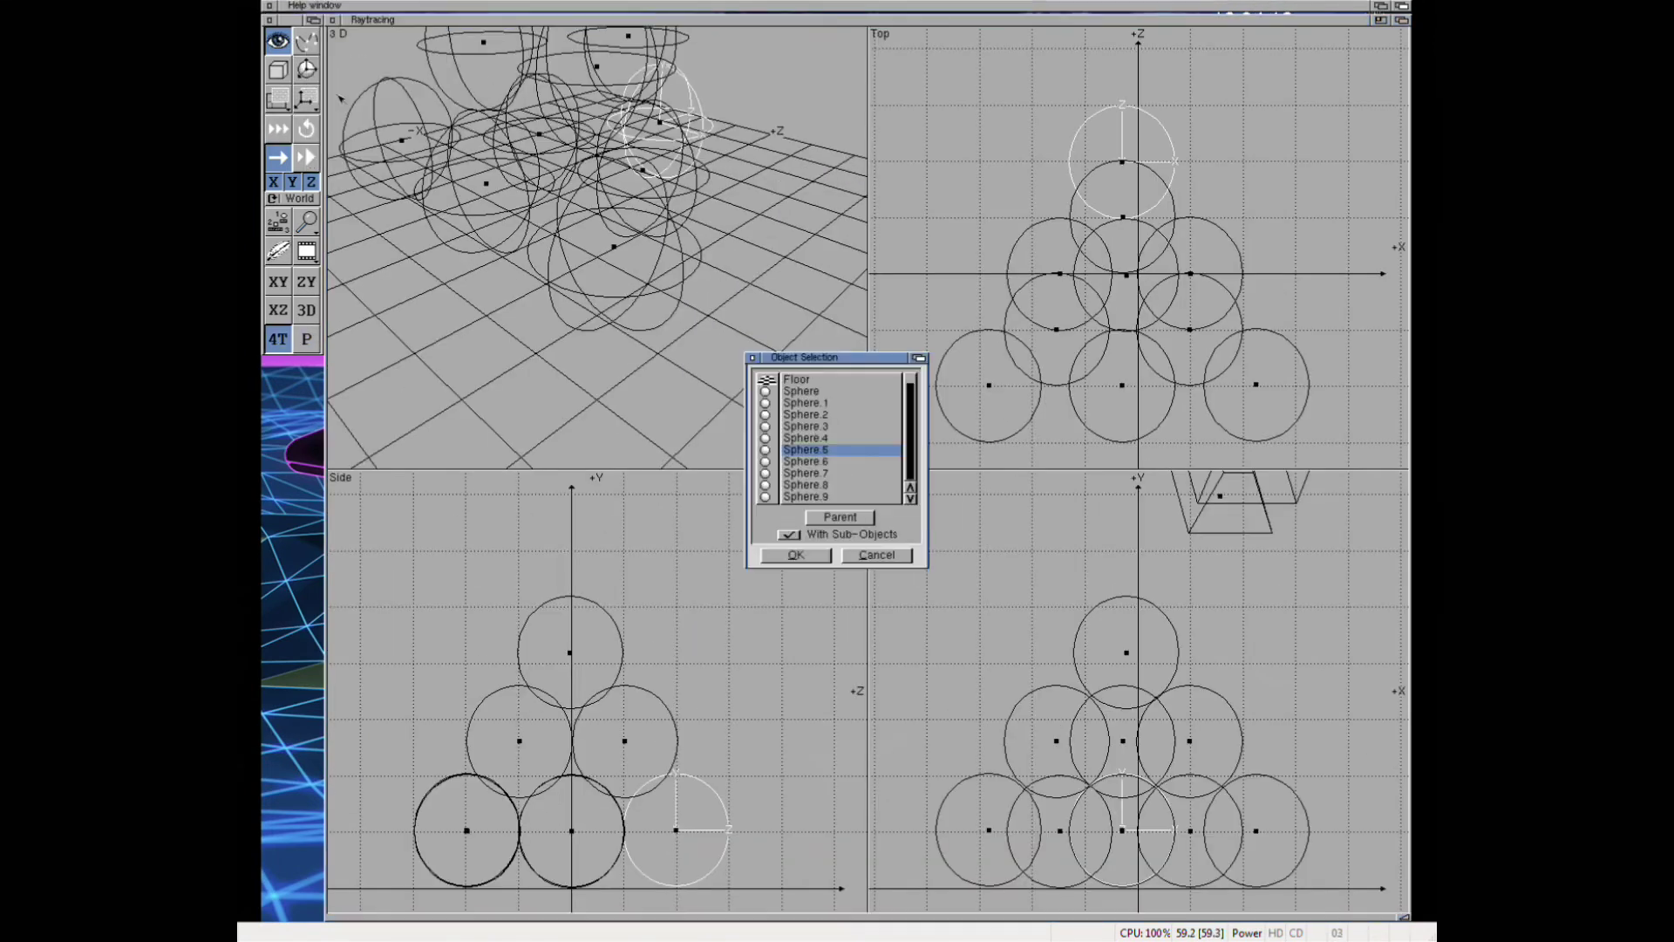
click(795, 554)
right_drag(296, 8, 349, 114)
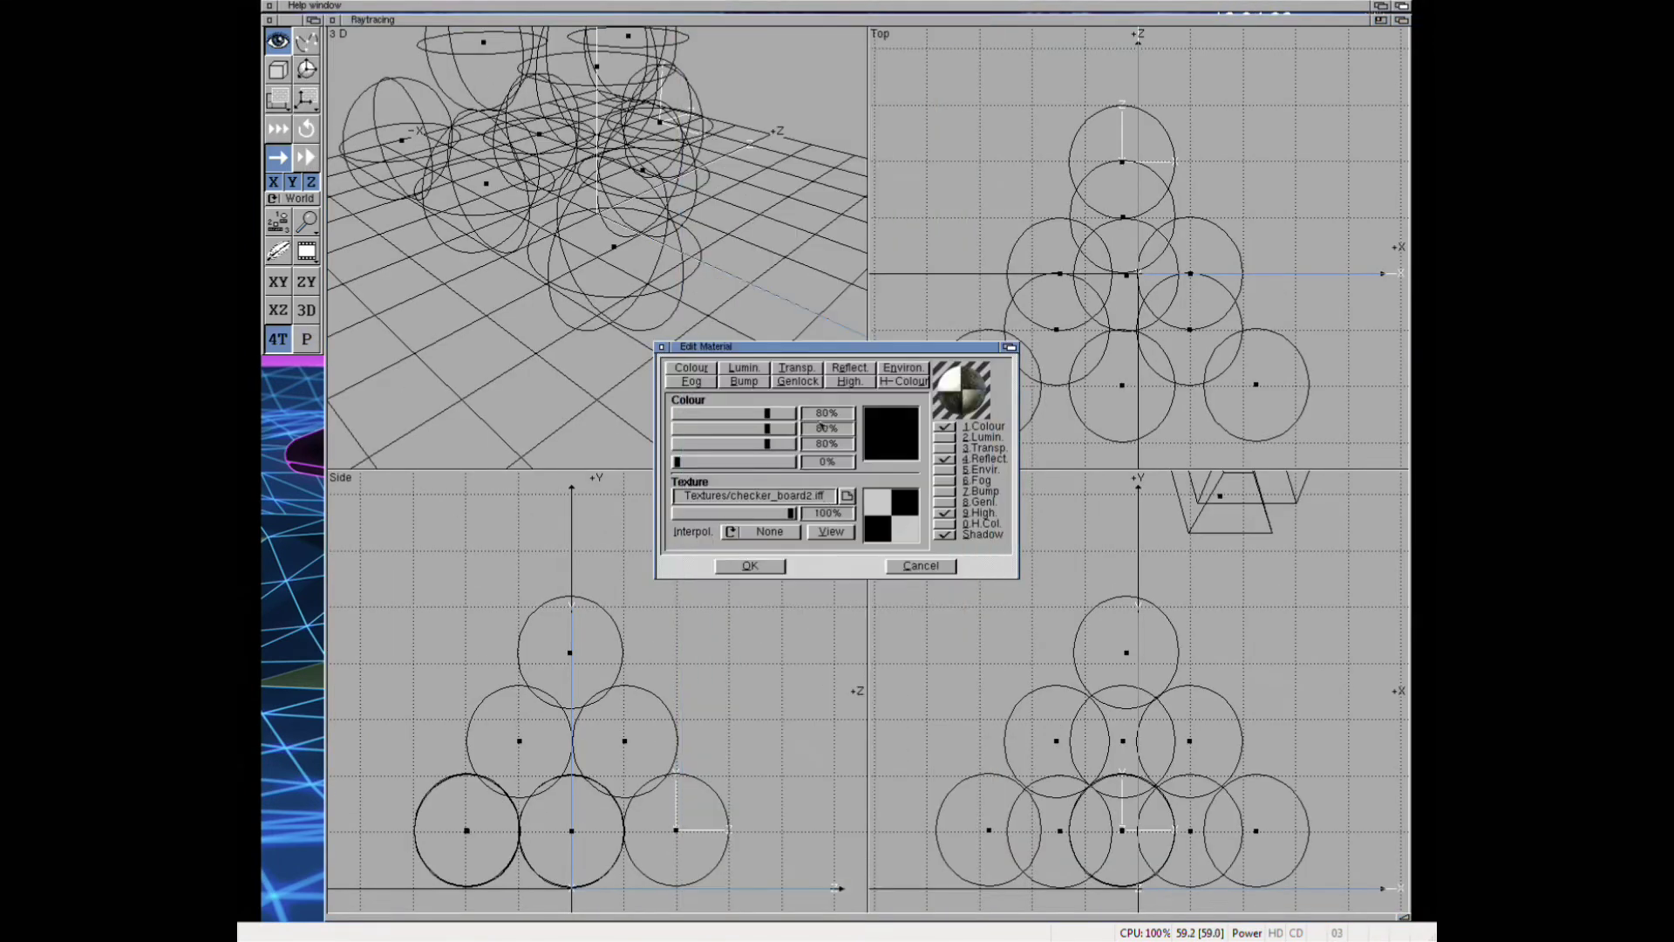
click(748, 569)
click(860, 486)
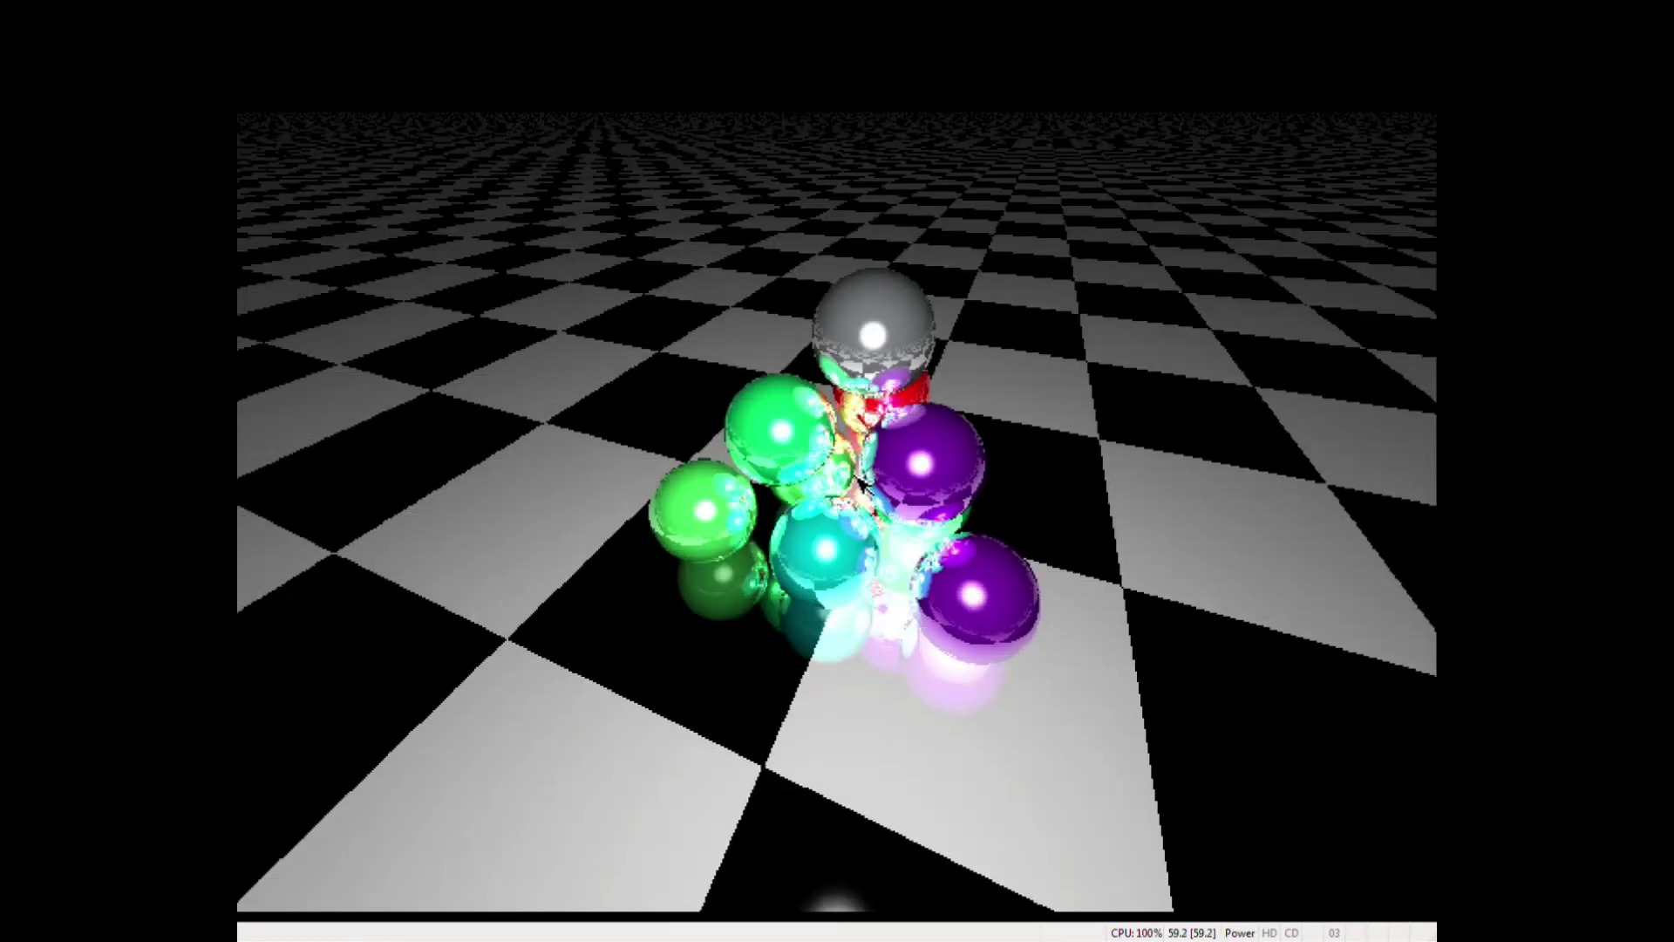
click(860, 486)
- Switch the floor texture back to checker_board.iff with the fourth colour value at 21%
right_drag(331, 9, 375, 129)
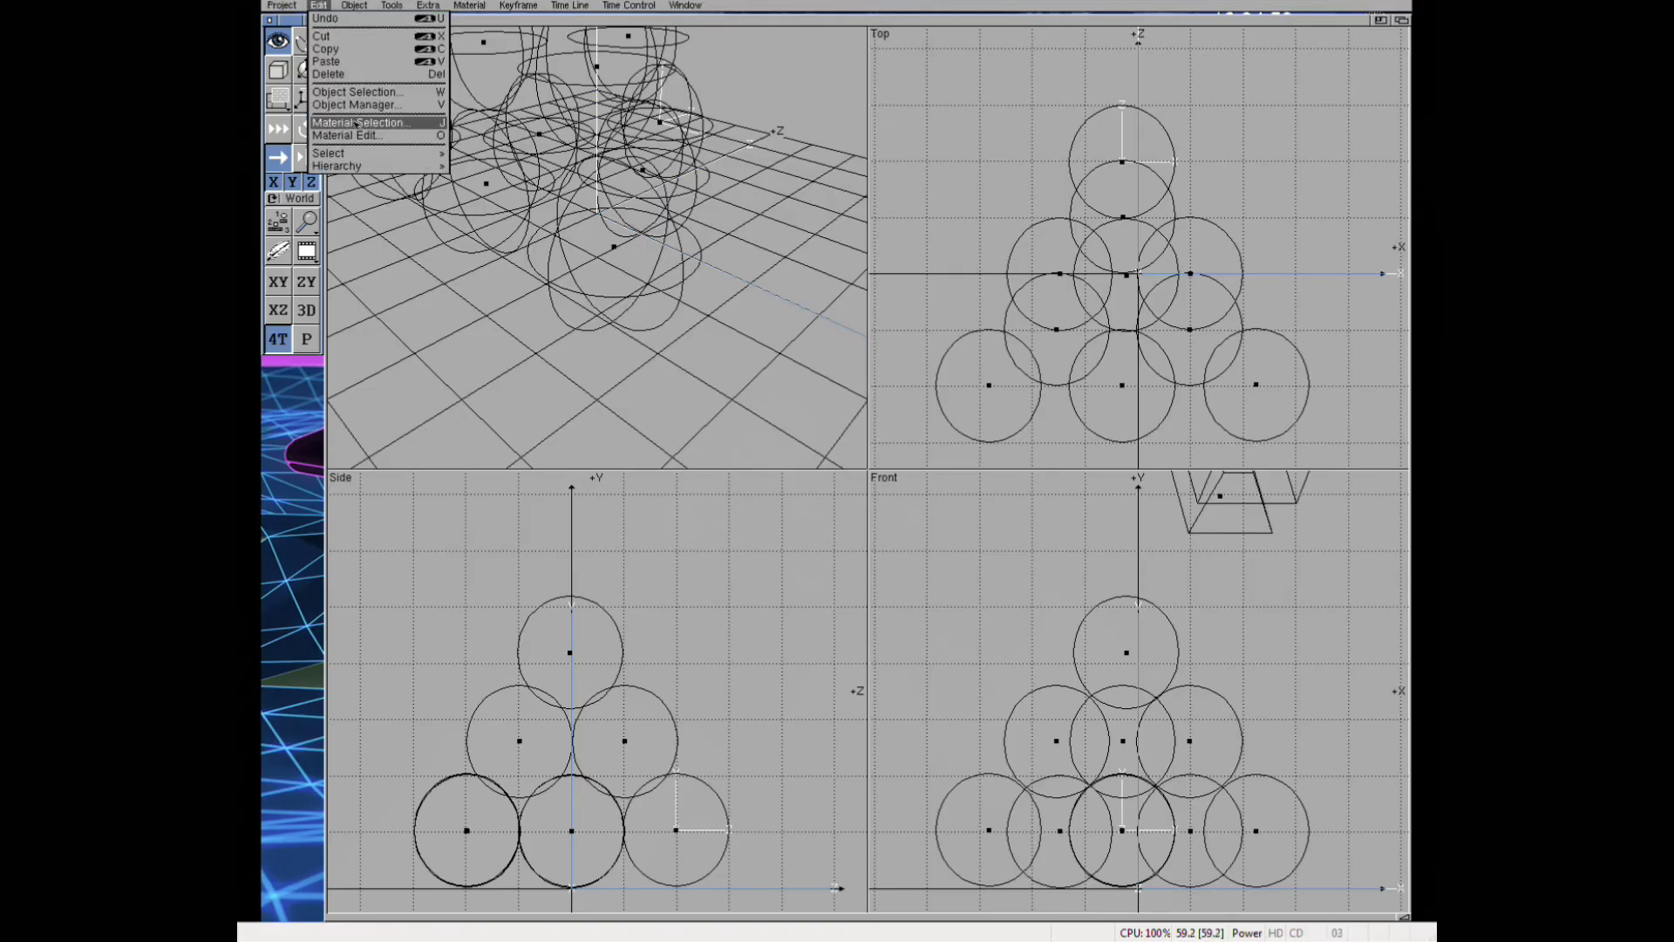
click(847, 495)
double_click(846, 533)
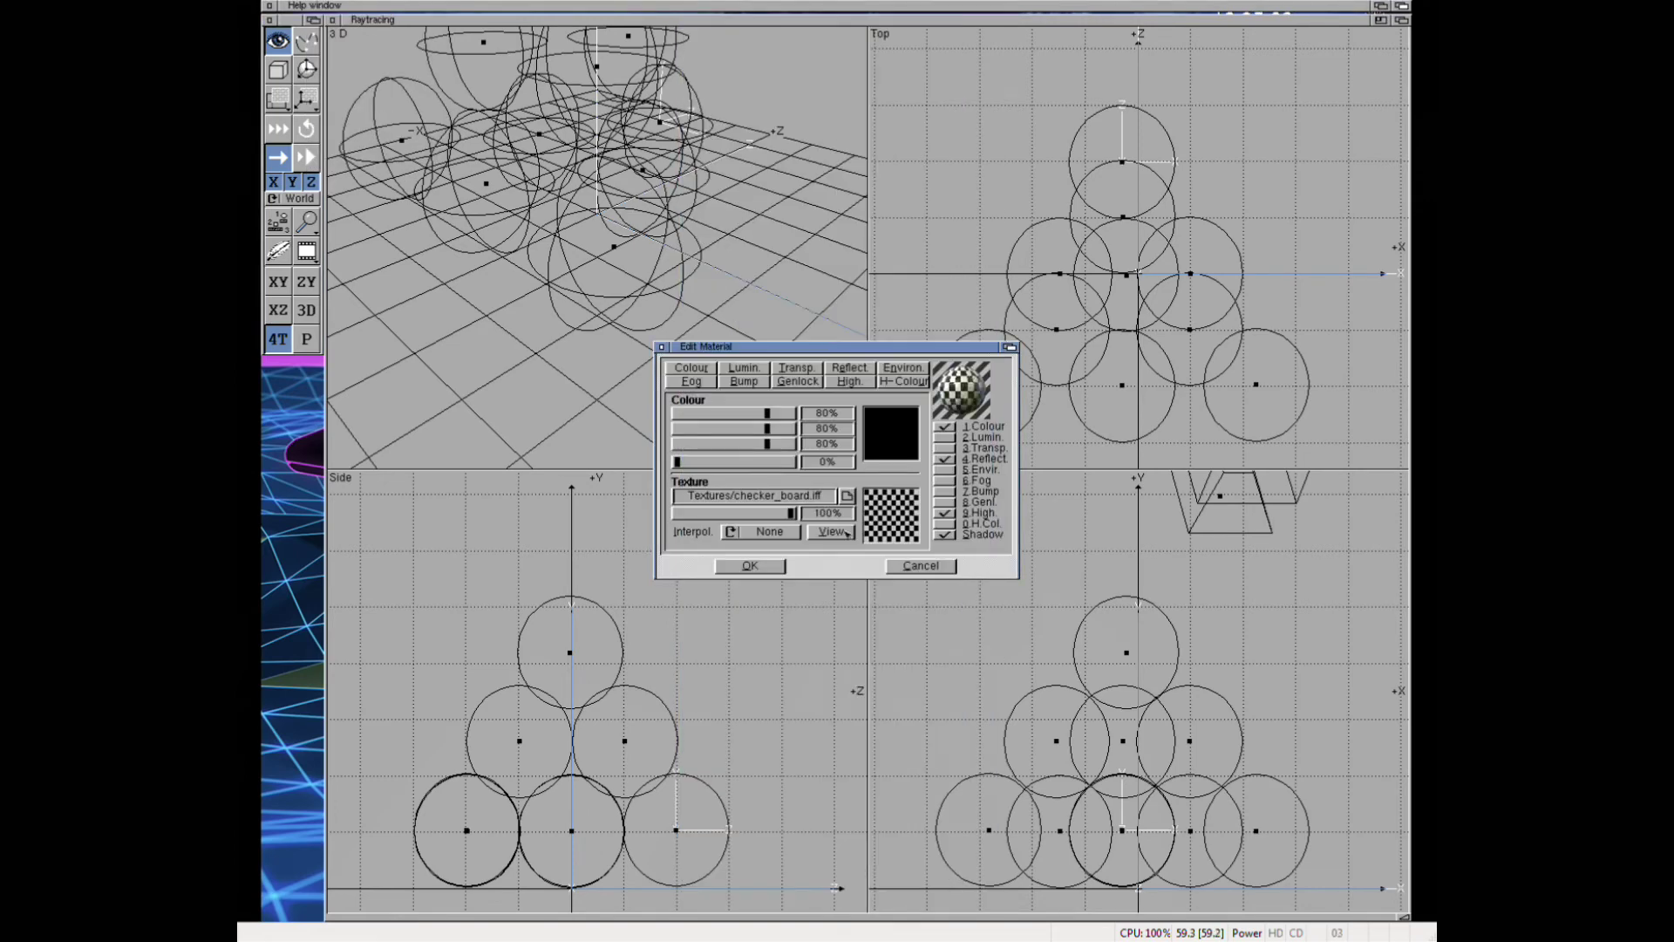
drag(677, 462, 706, 463)
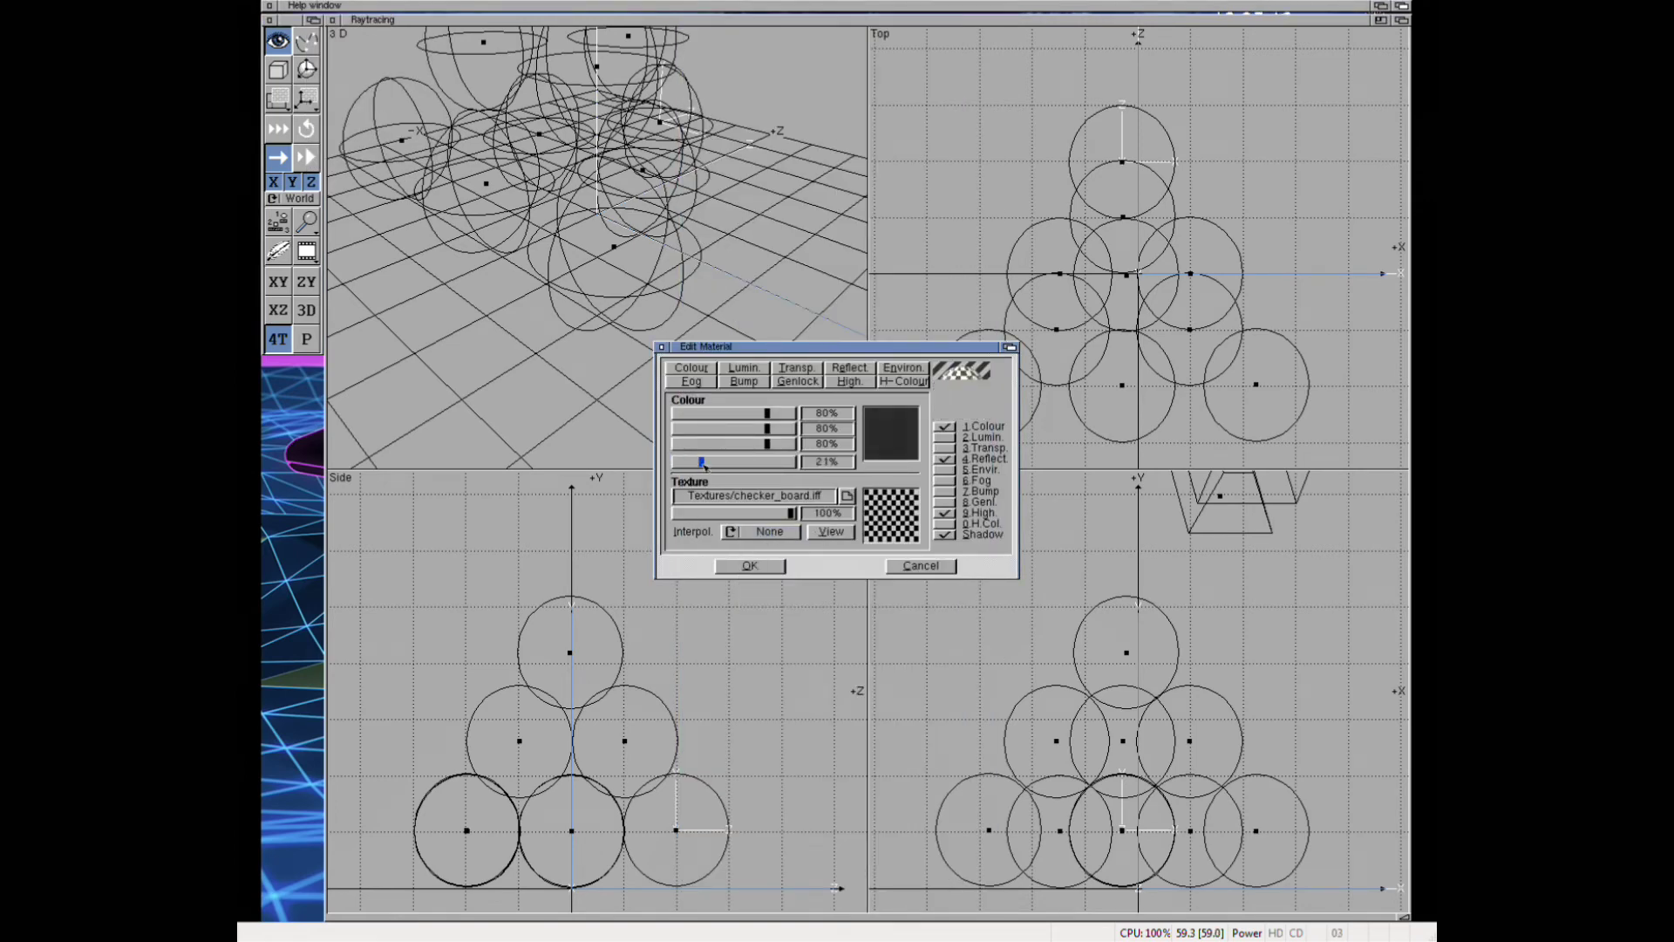
click(750, 565)
- Raytrace the scene, then close the render and refresh the editor views
right_drag(349, 7, 366, 262)
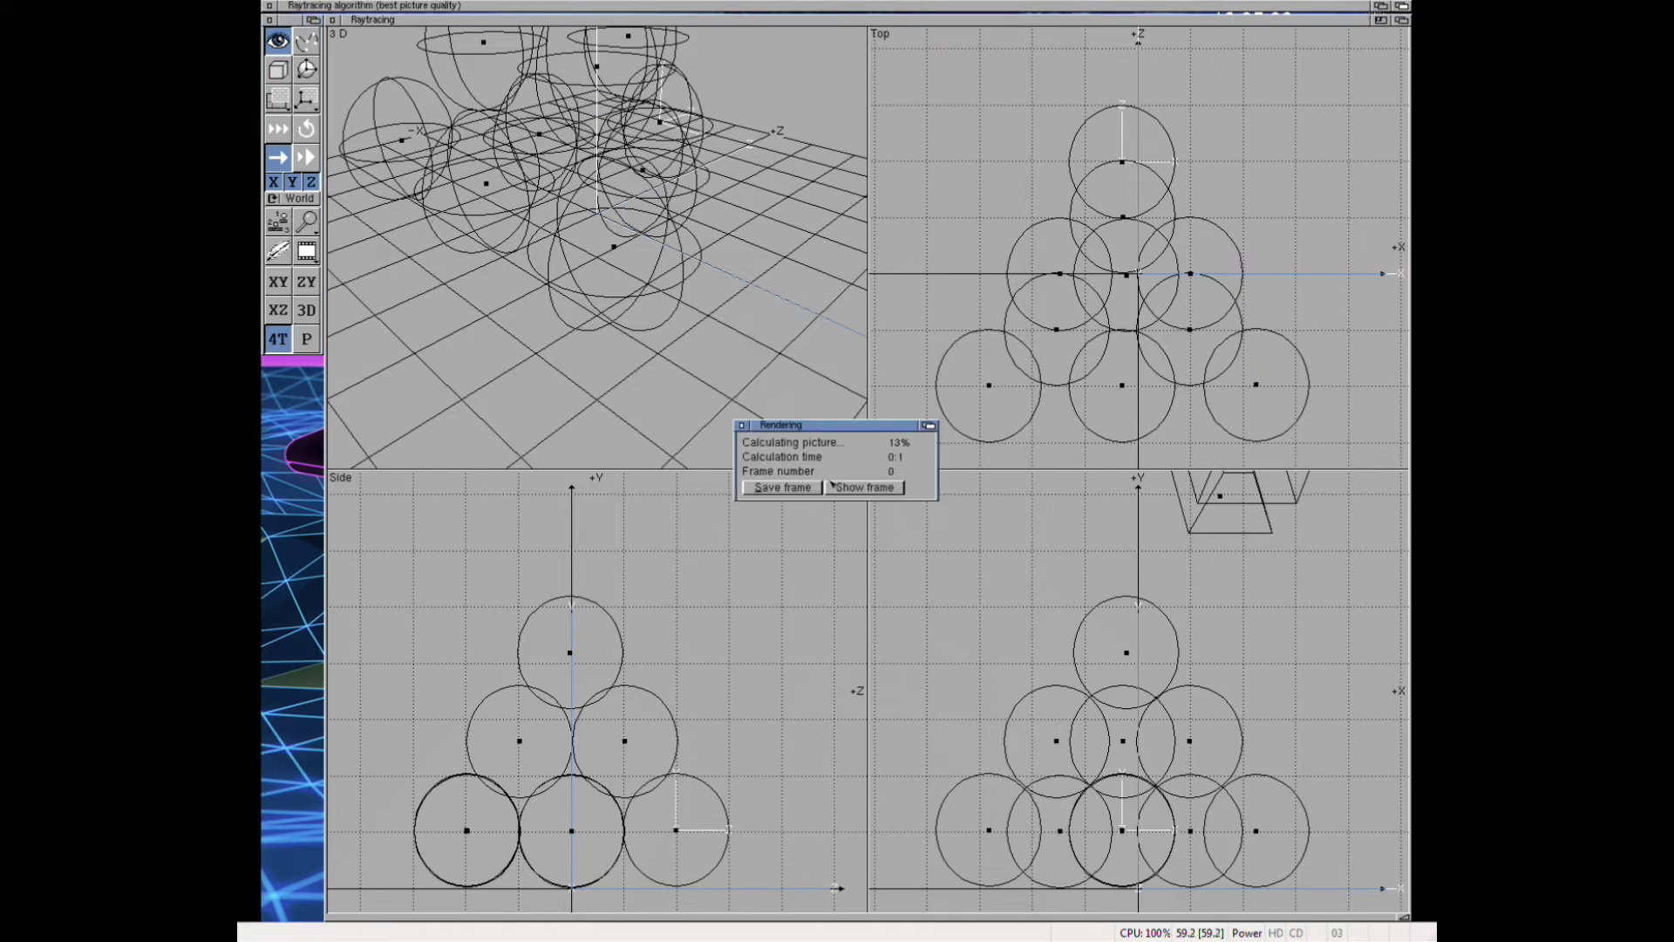
click(789, 486)
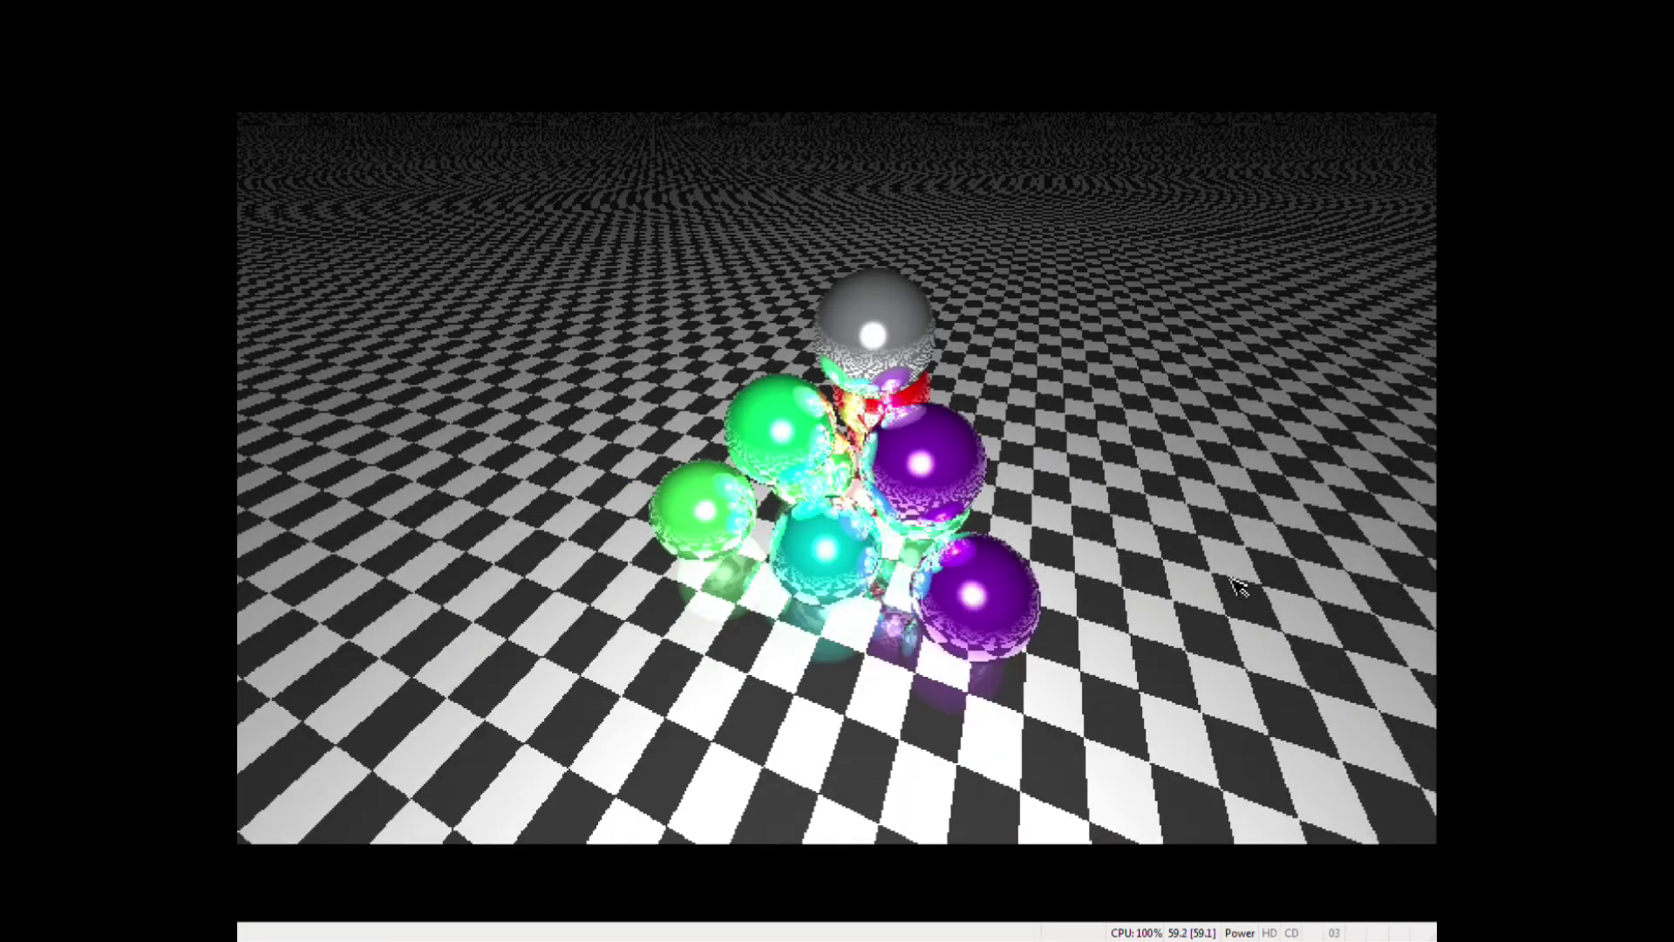
click(918, 572)
right_drag(917, 572, 601, 52)
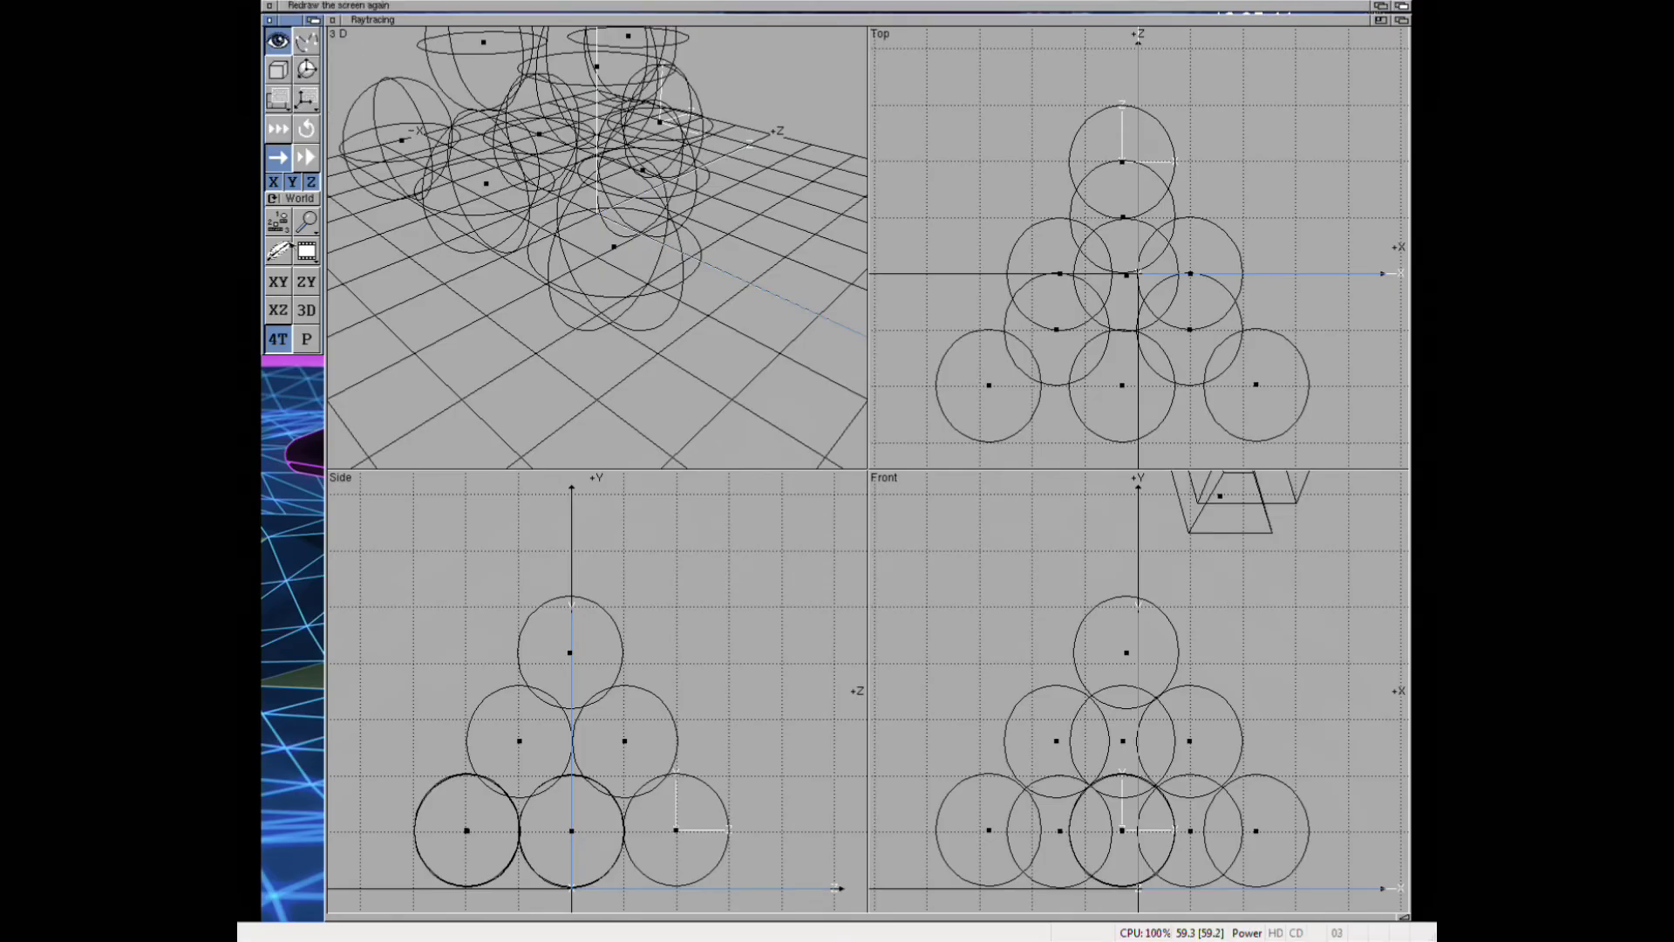
- Zoom the views out and move the light in front of the sphere pyramid
key(minus)
key(minus)
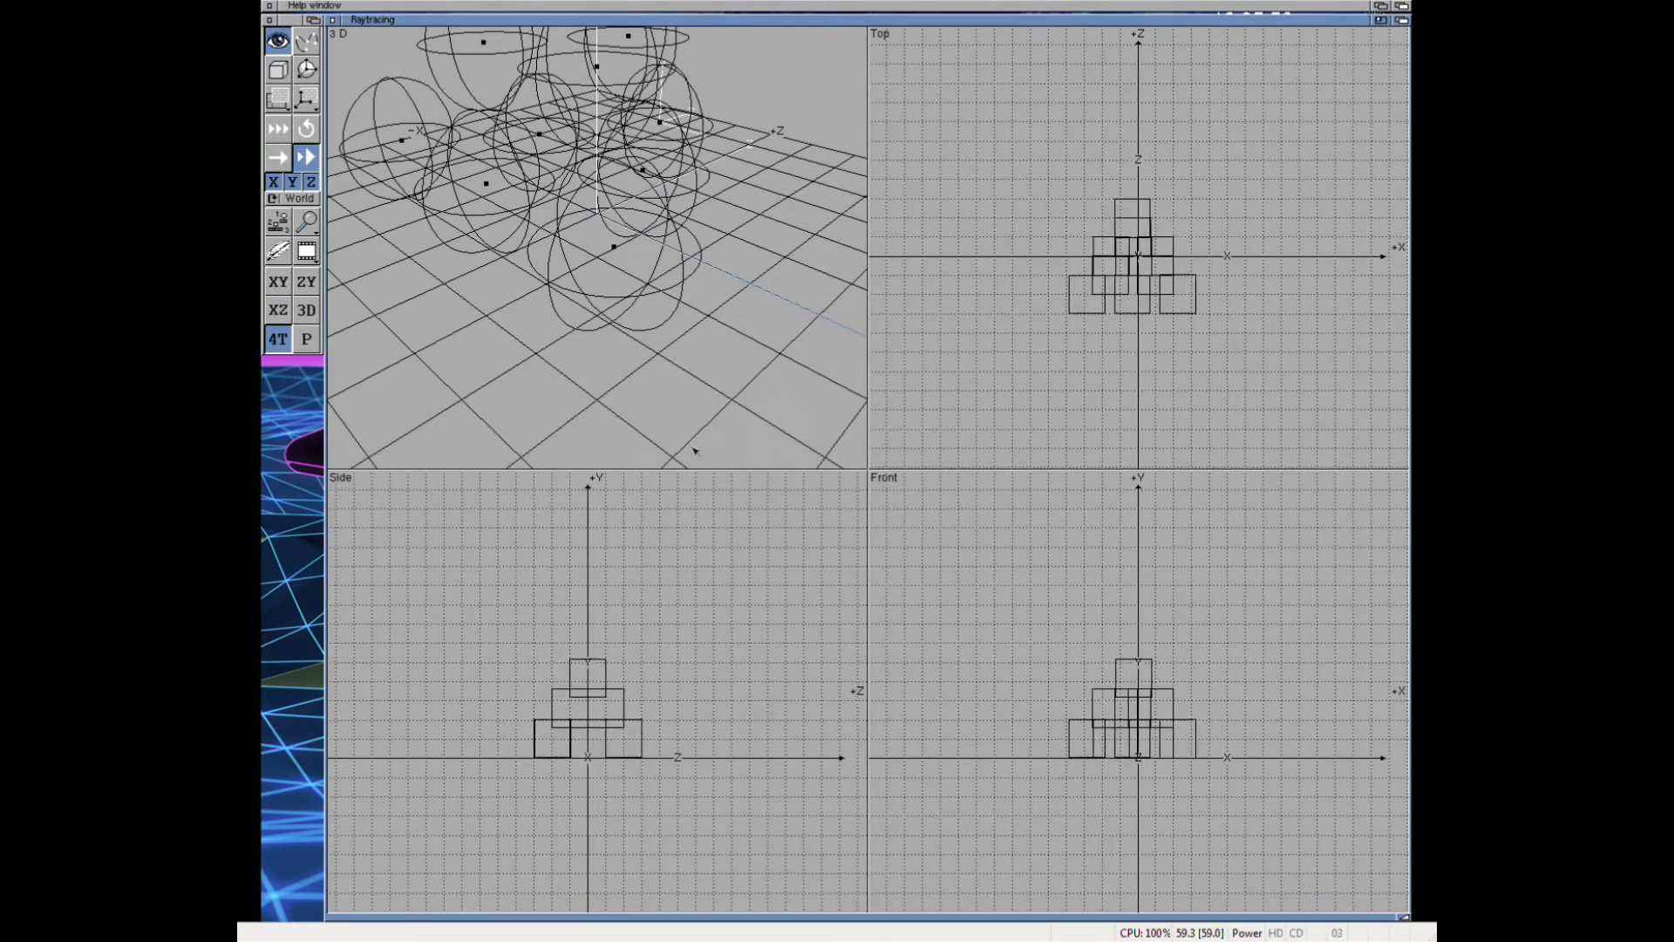
key(minus)
mouse_move(355, 6)
right_down()
mouse_move(374, 54)
mouse_move(429, 7)
right_up()
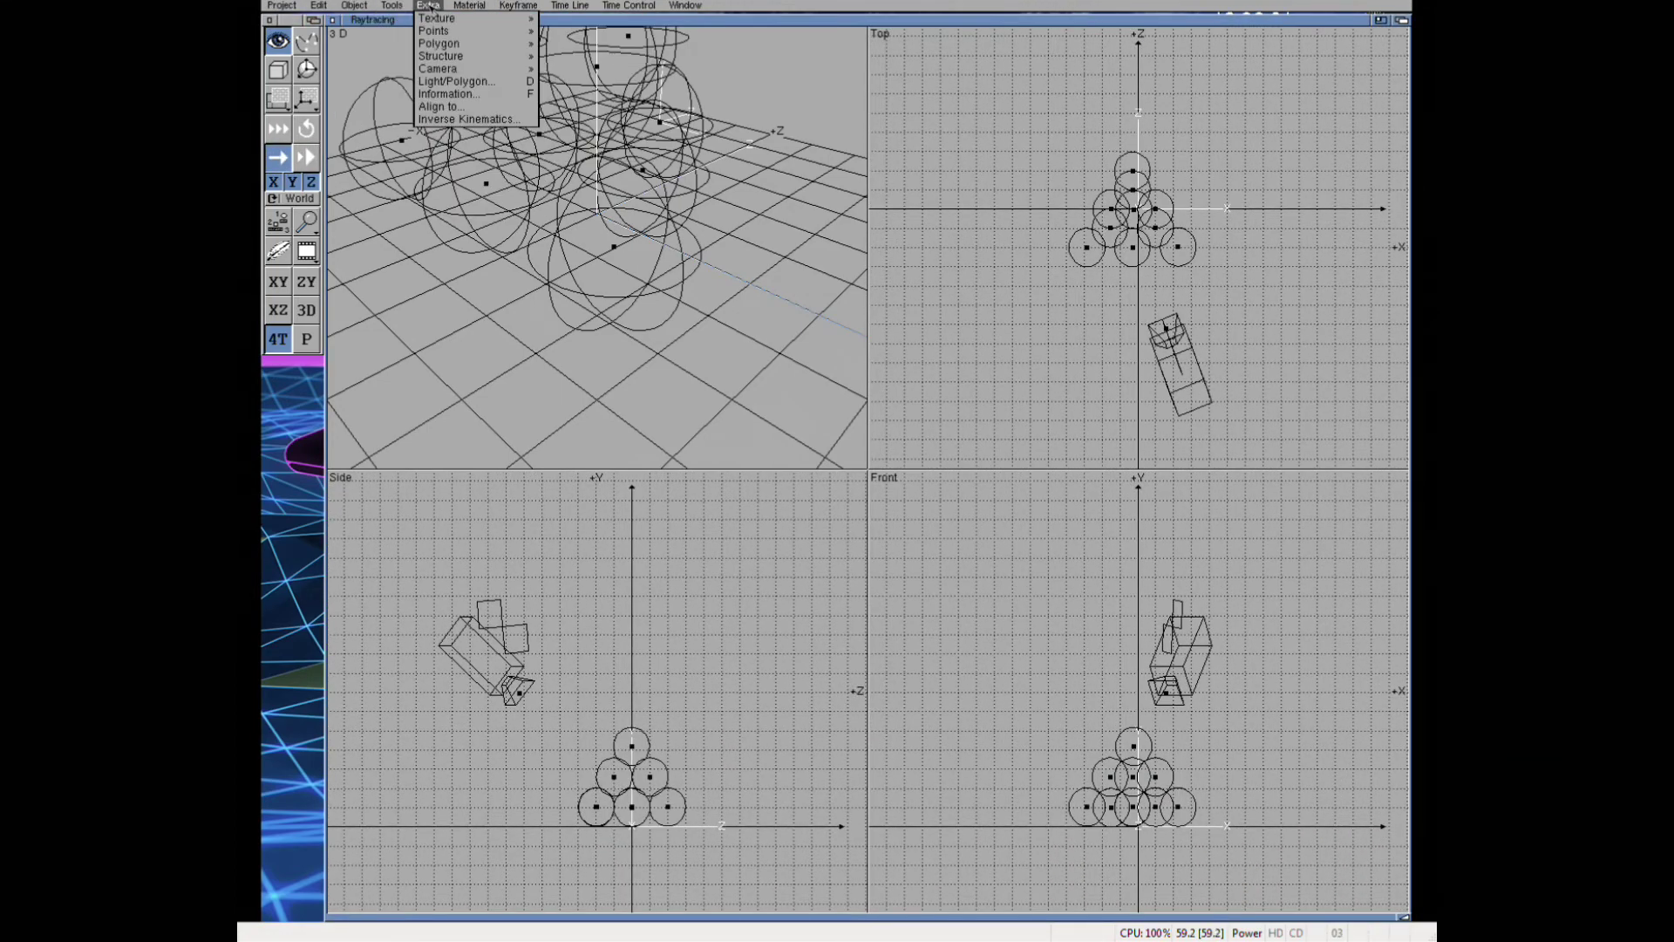
mouse_move(446, 88)
right_down()
mouse_move(429, 7)
mouse_move(712, 284)
right_up()
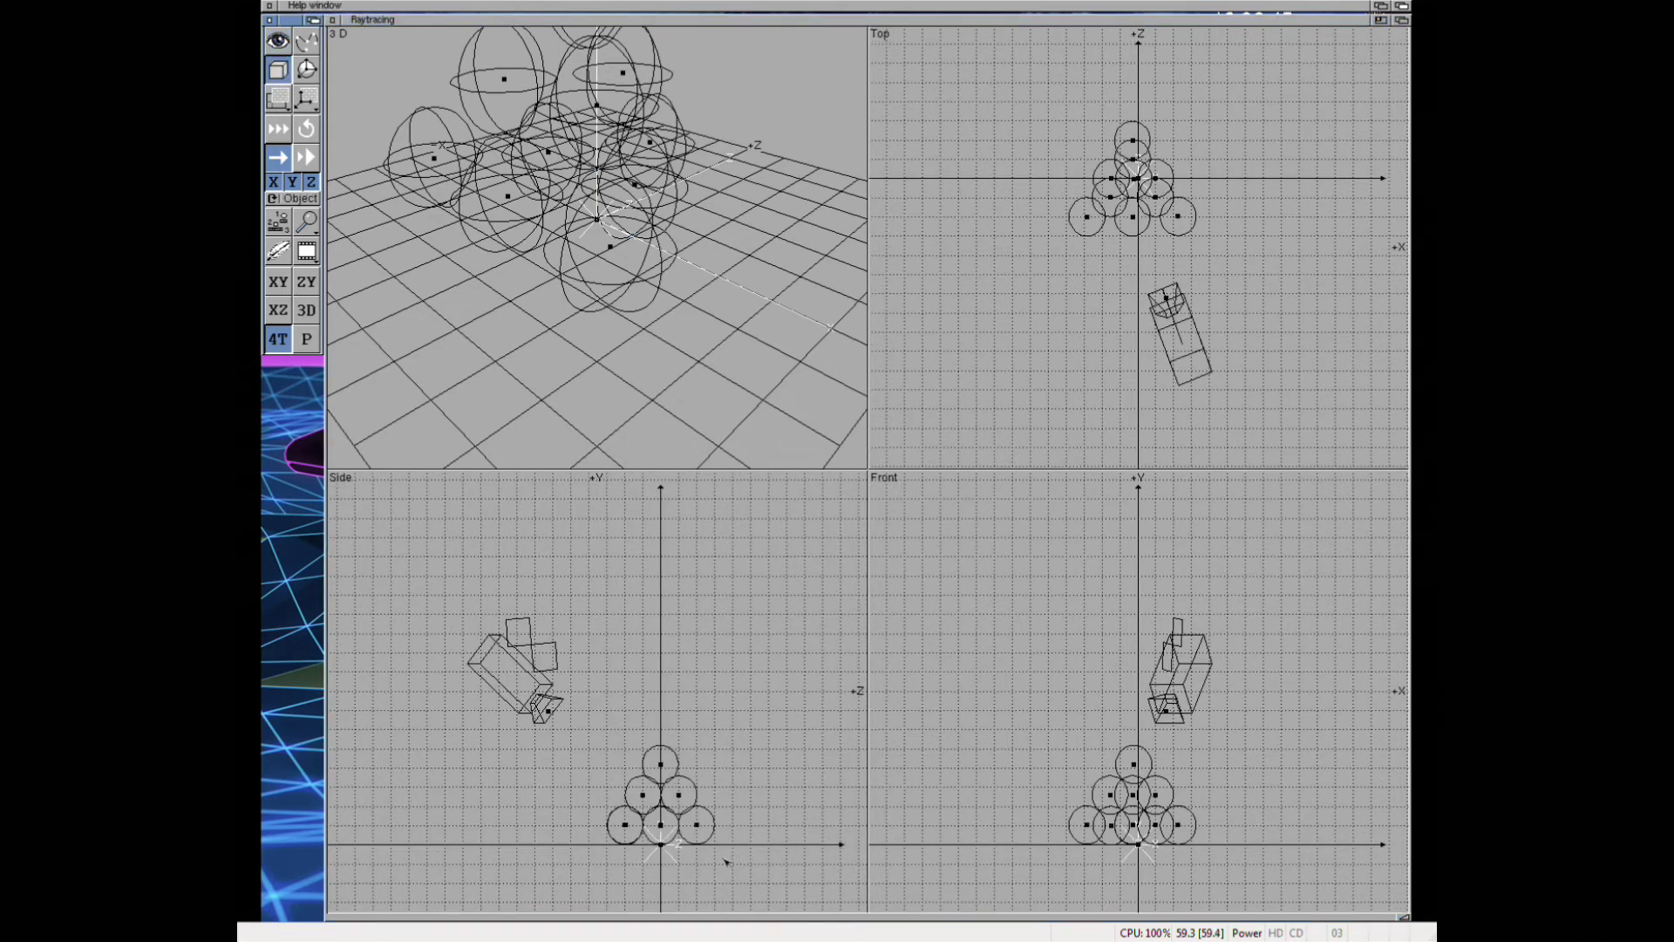
drag(1135, 362, 1139, 360)
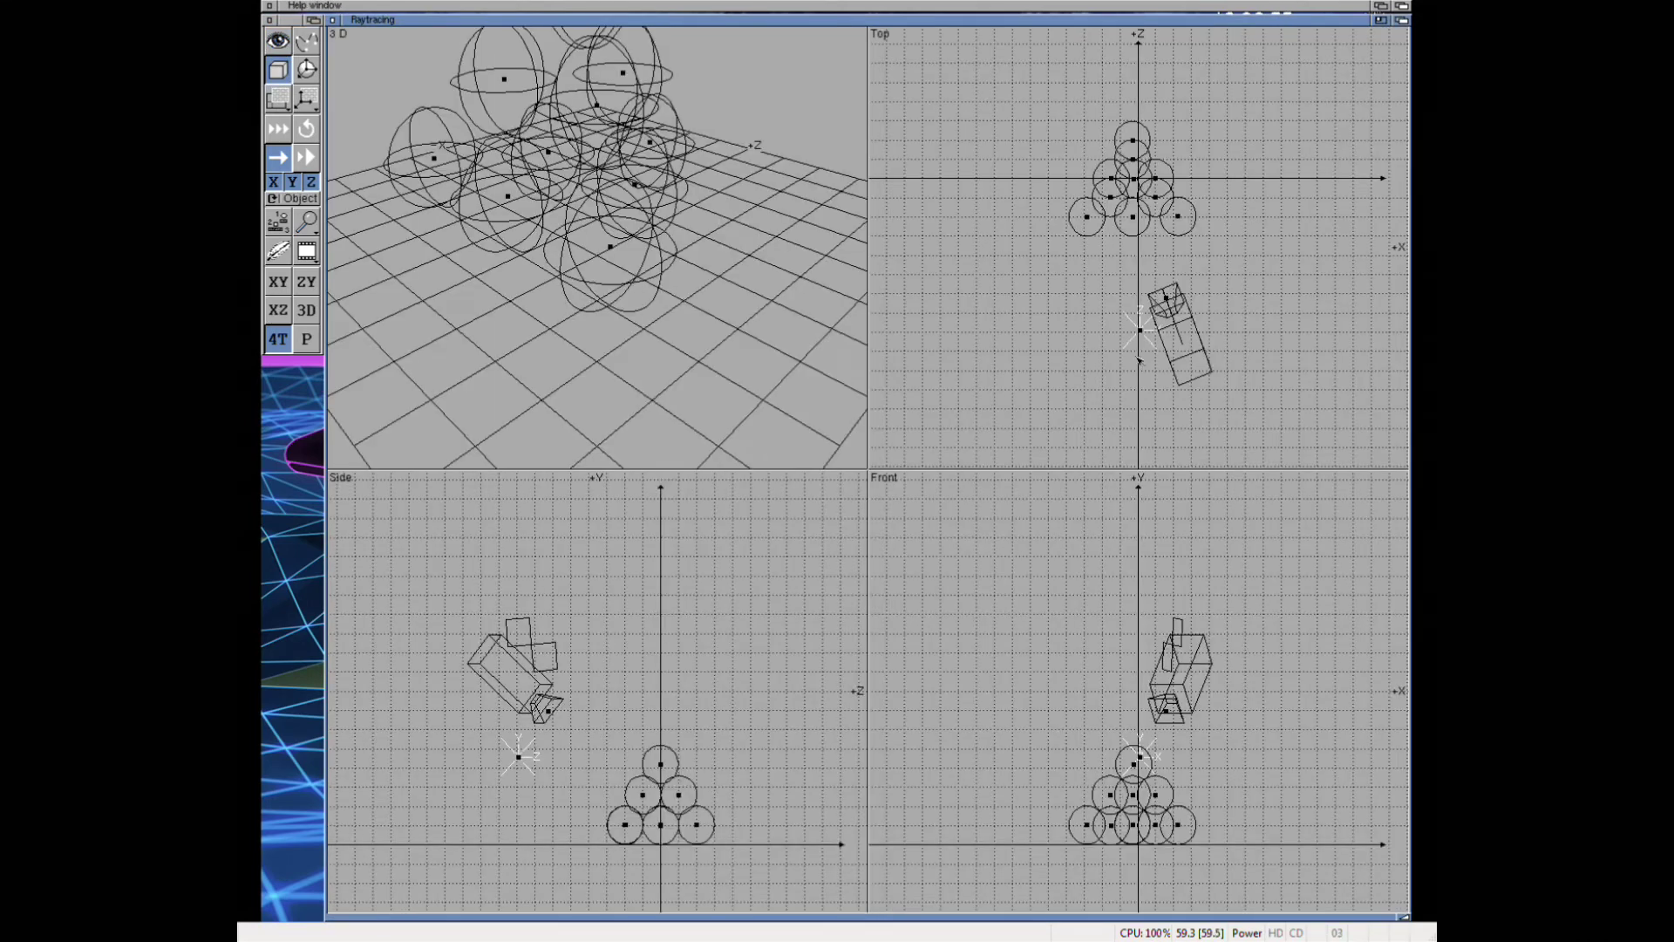
- Orbit a single perspective view around the spheres and raytrace it
click(311, 339)
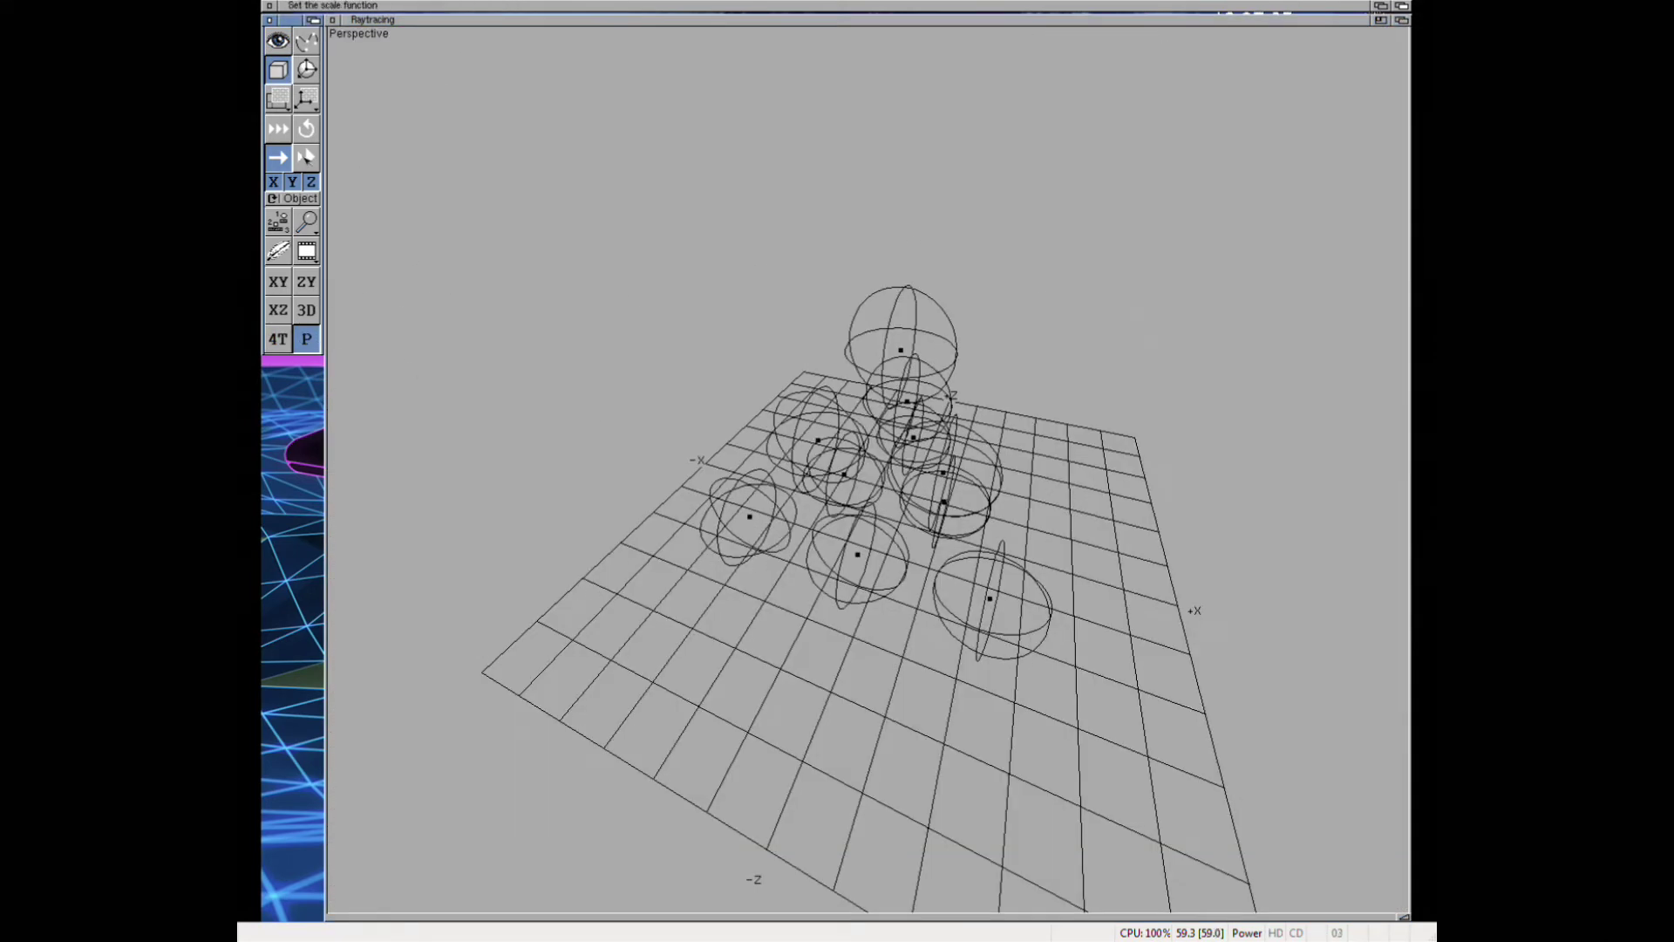
click(306, 129)
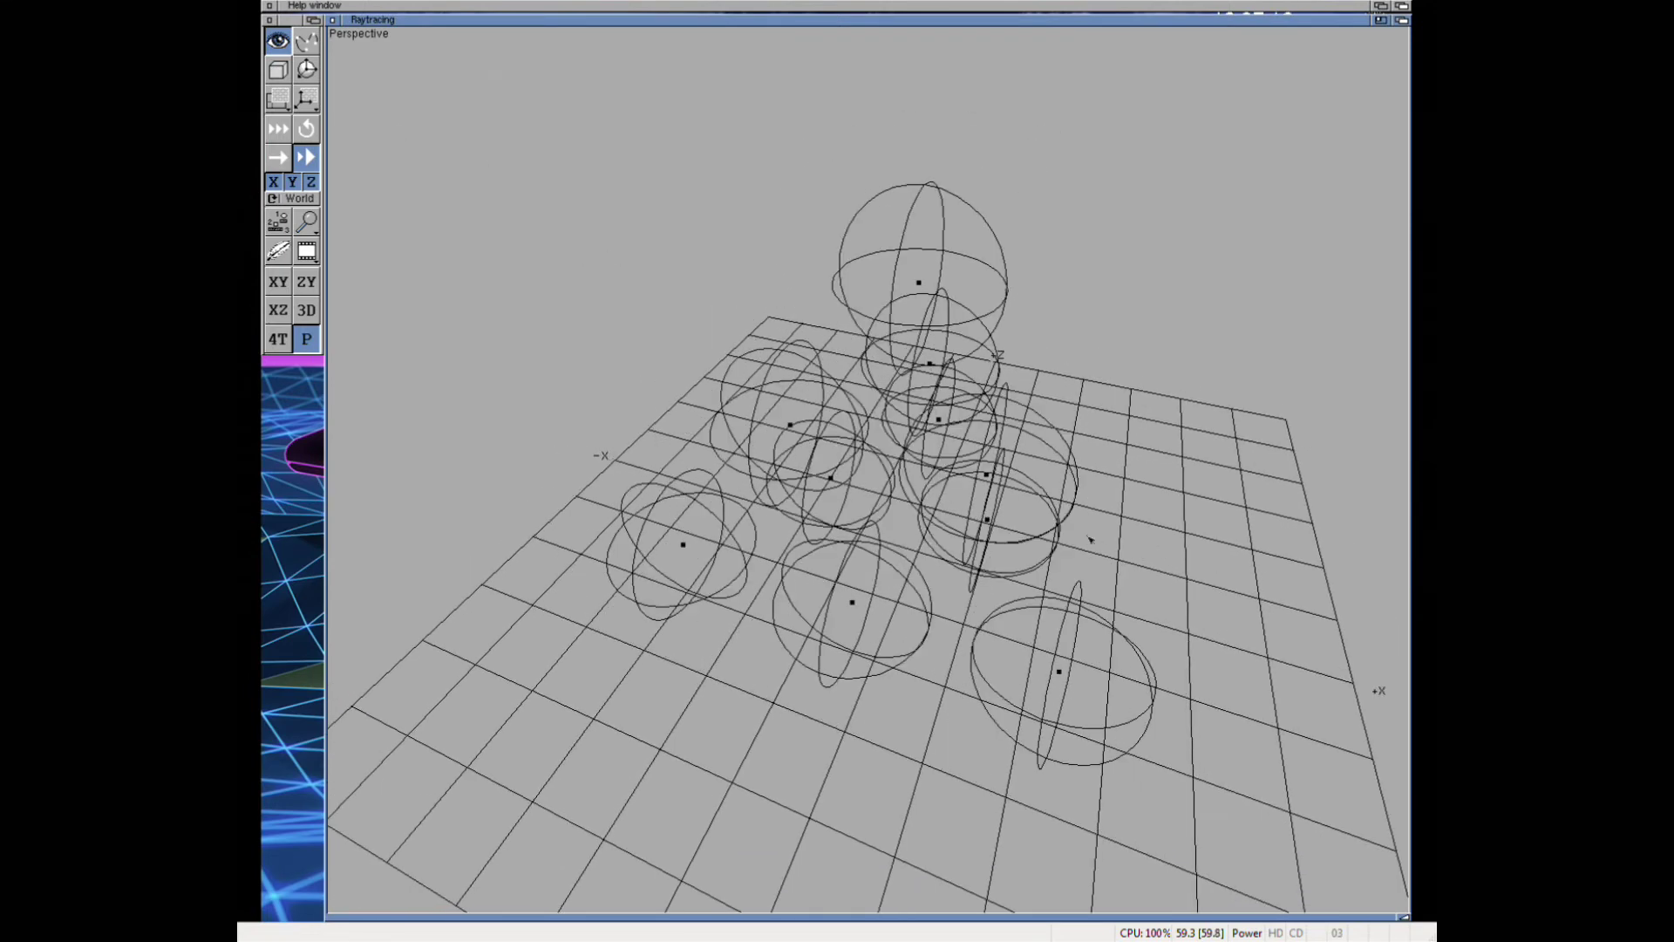
click(583, 232)
right_drag(583, 232, 331, 218)
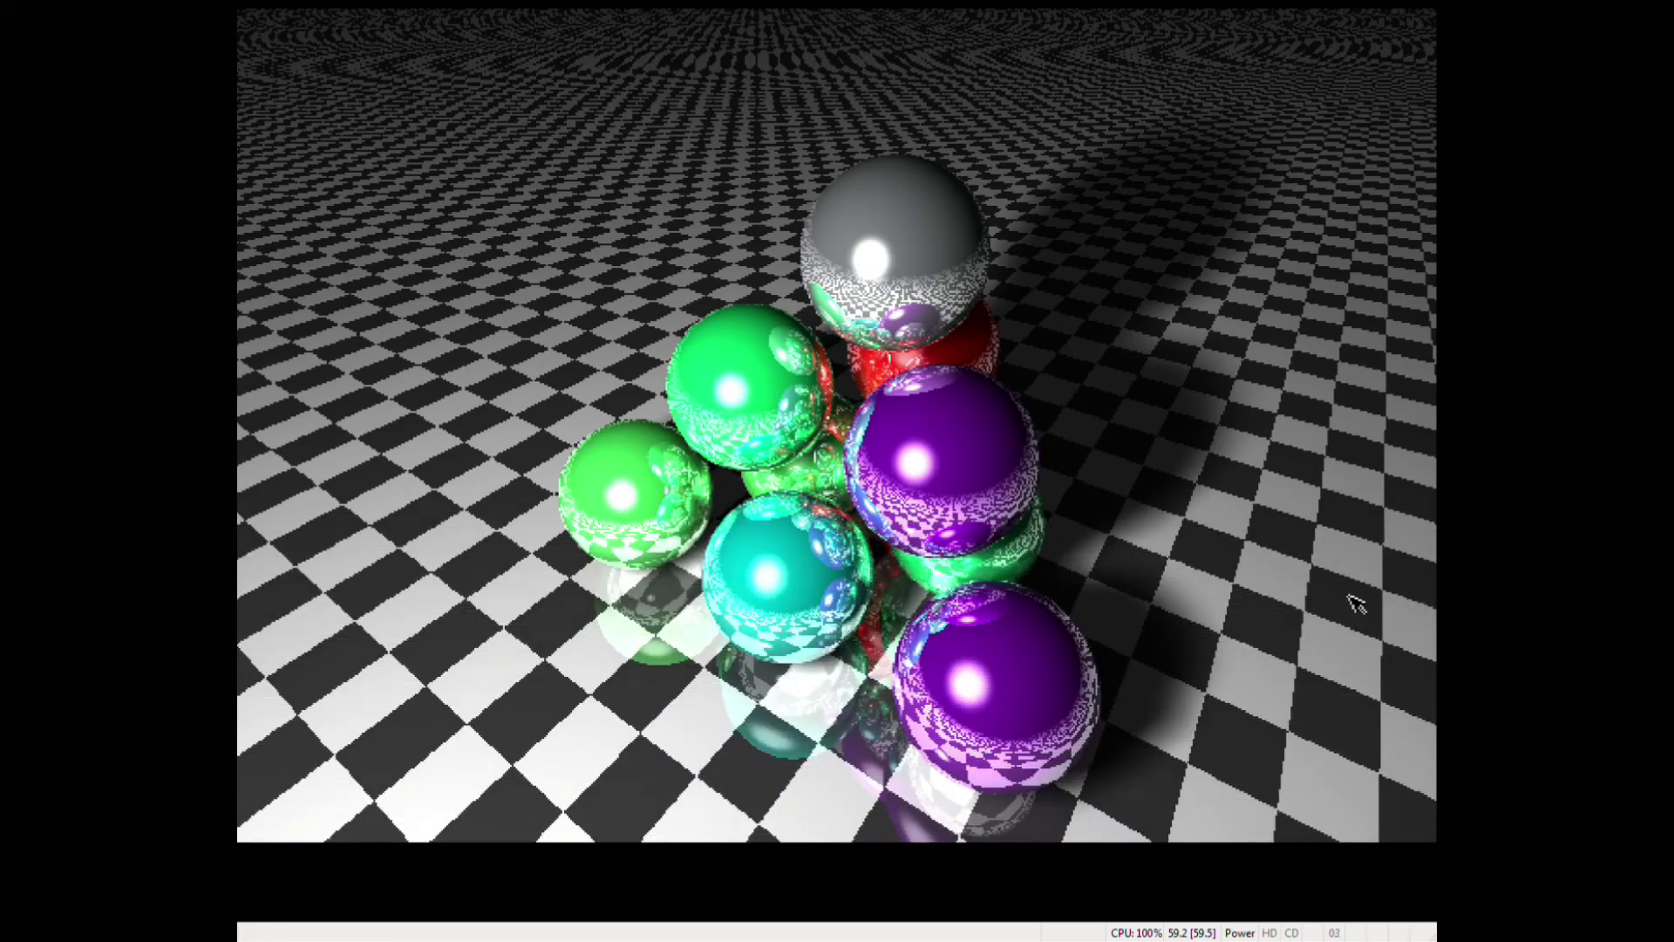
click(1247, 426)
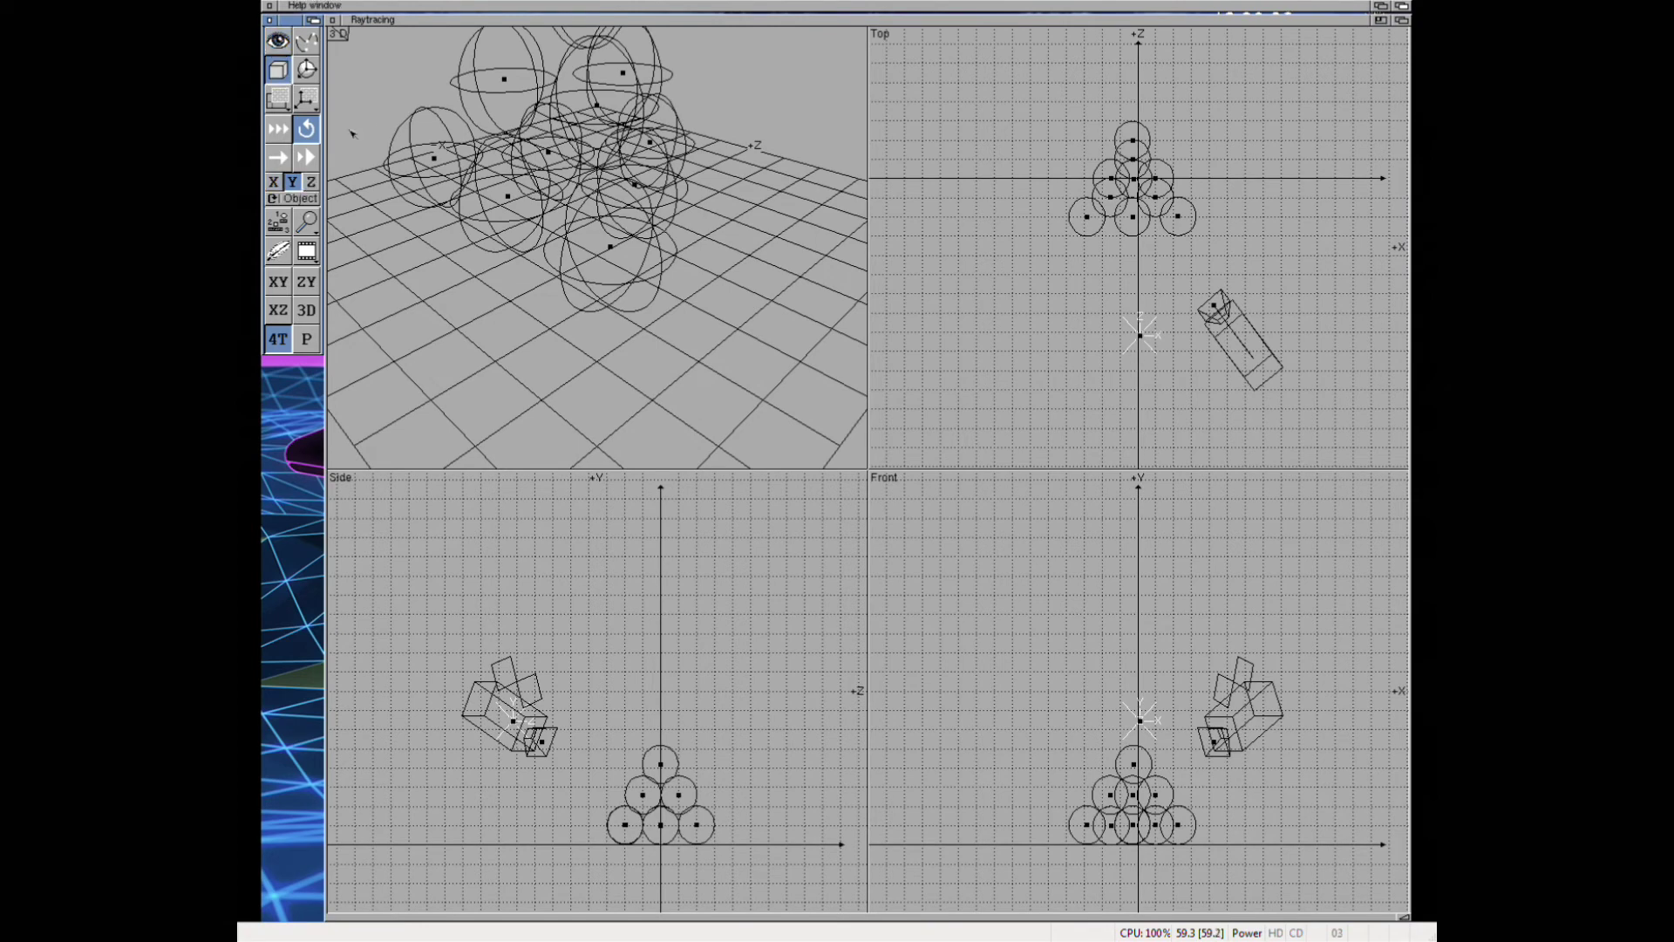
- Enable moving along all axes and raytrace the scene again
click(277, 157)
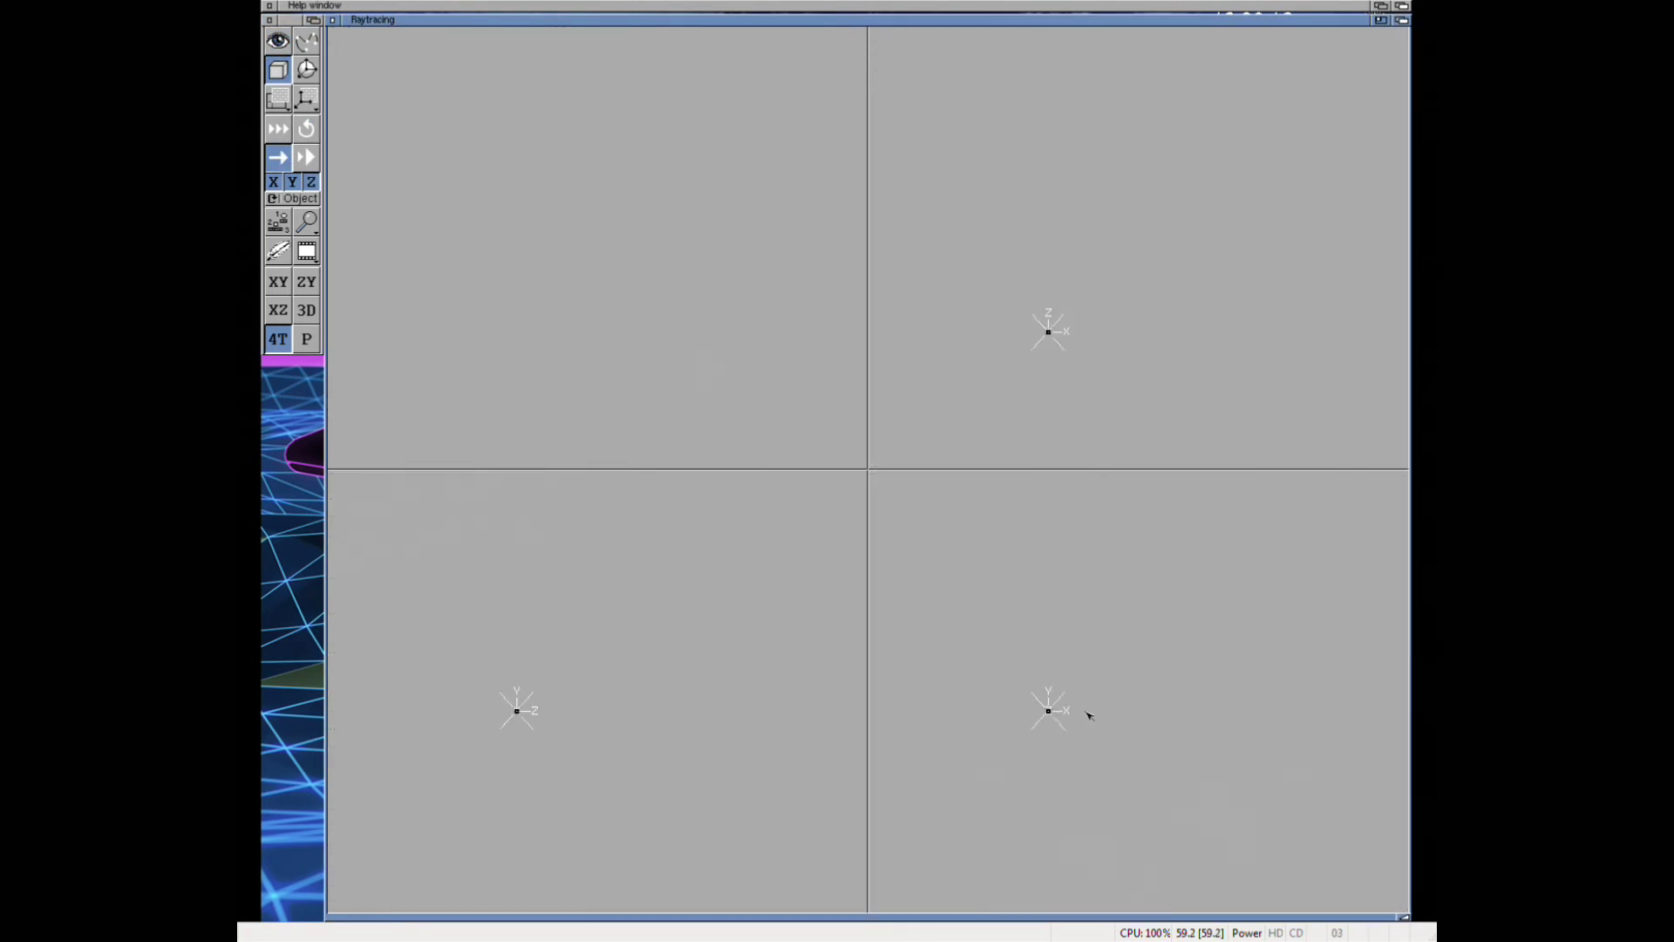
click(307, 252)
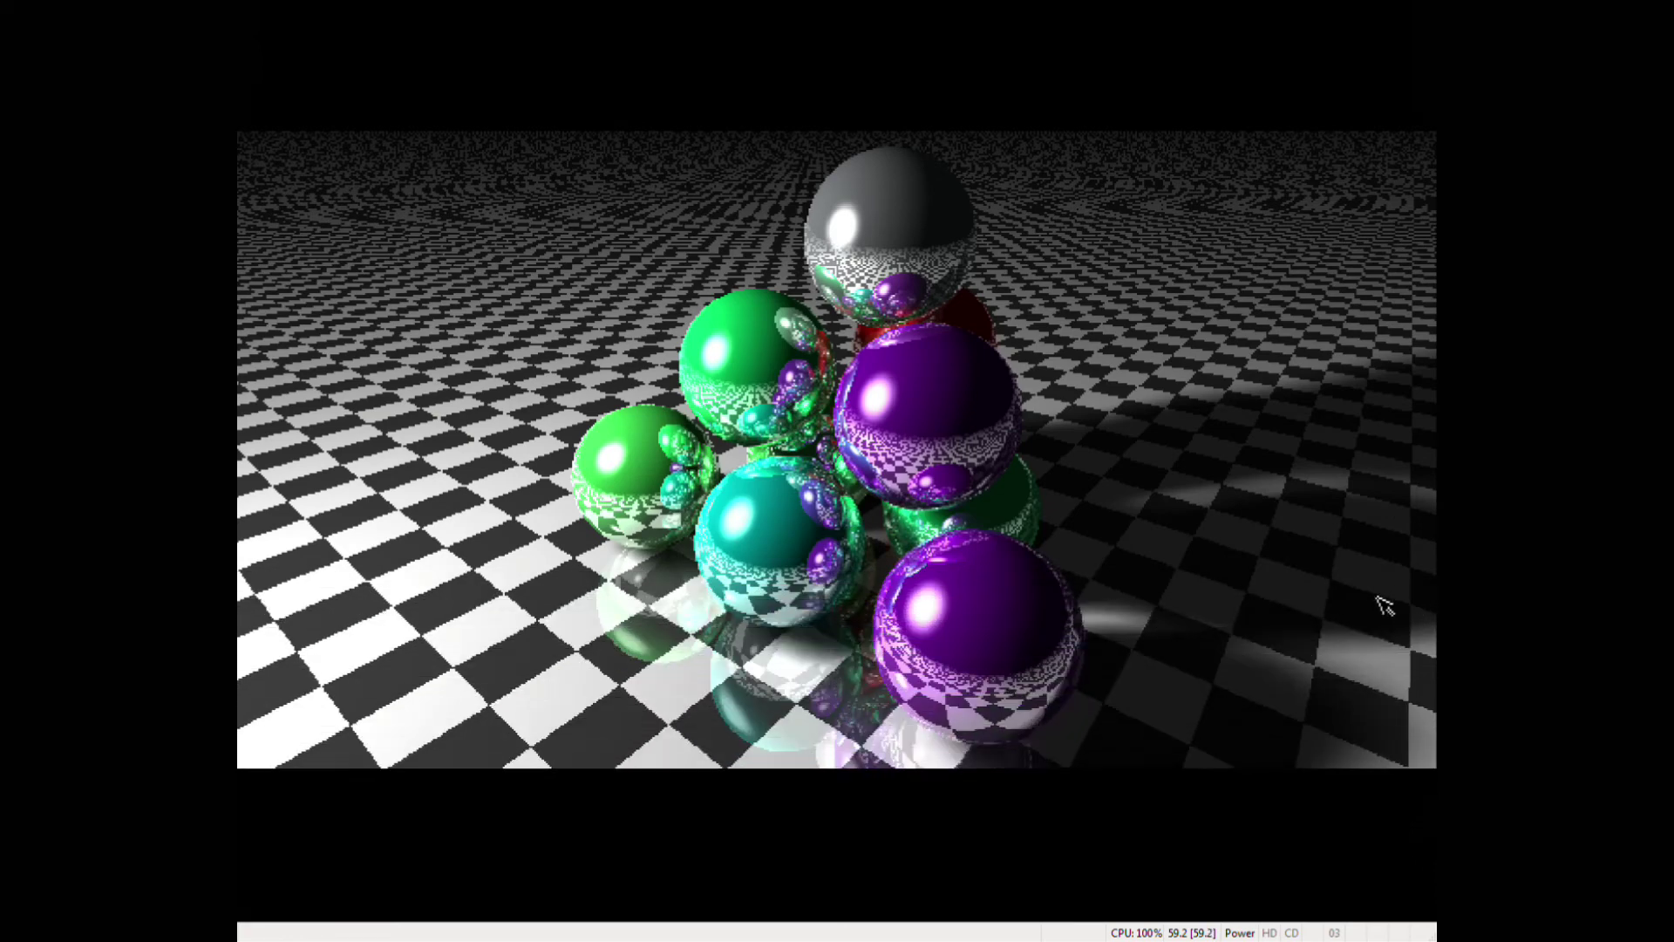
click(1330, 577)
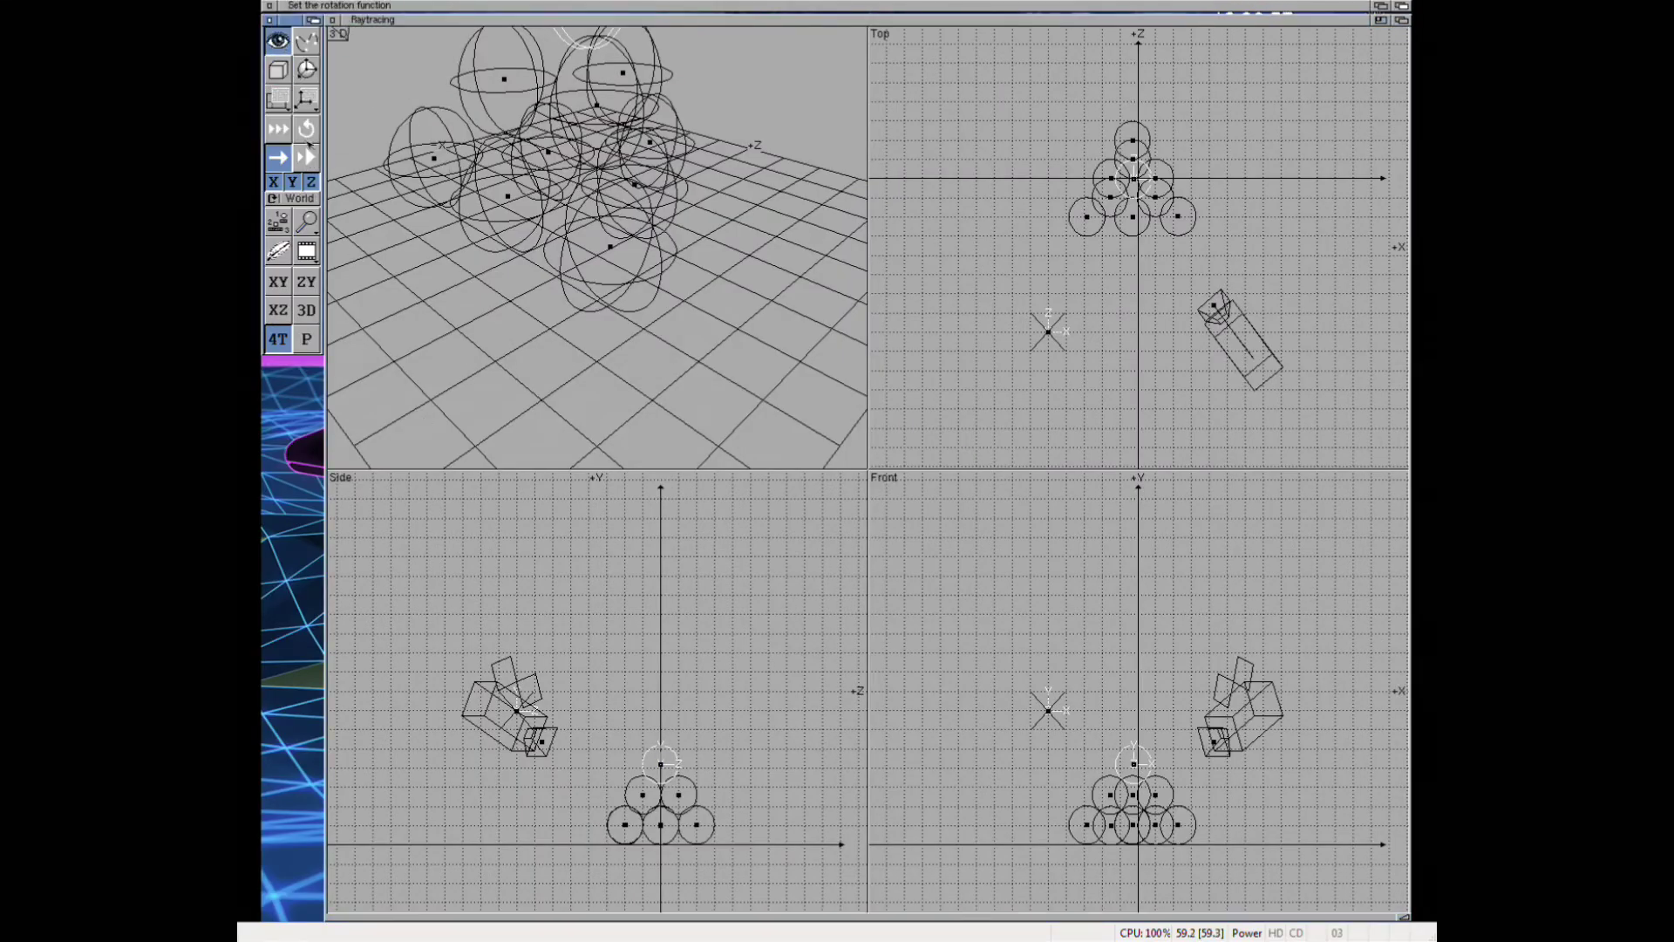
- Nudge the top white sphere slightly left and down, then re-render
click(307, 340)
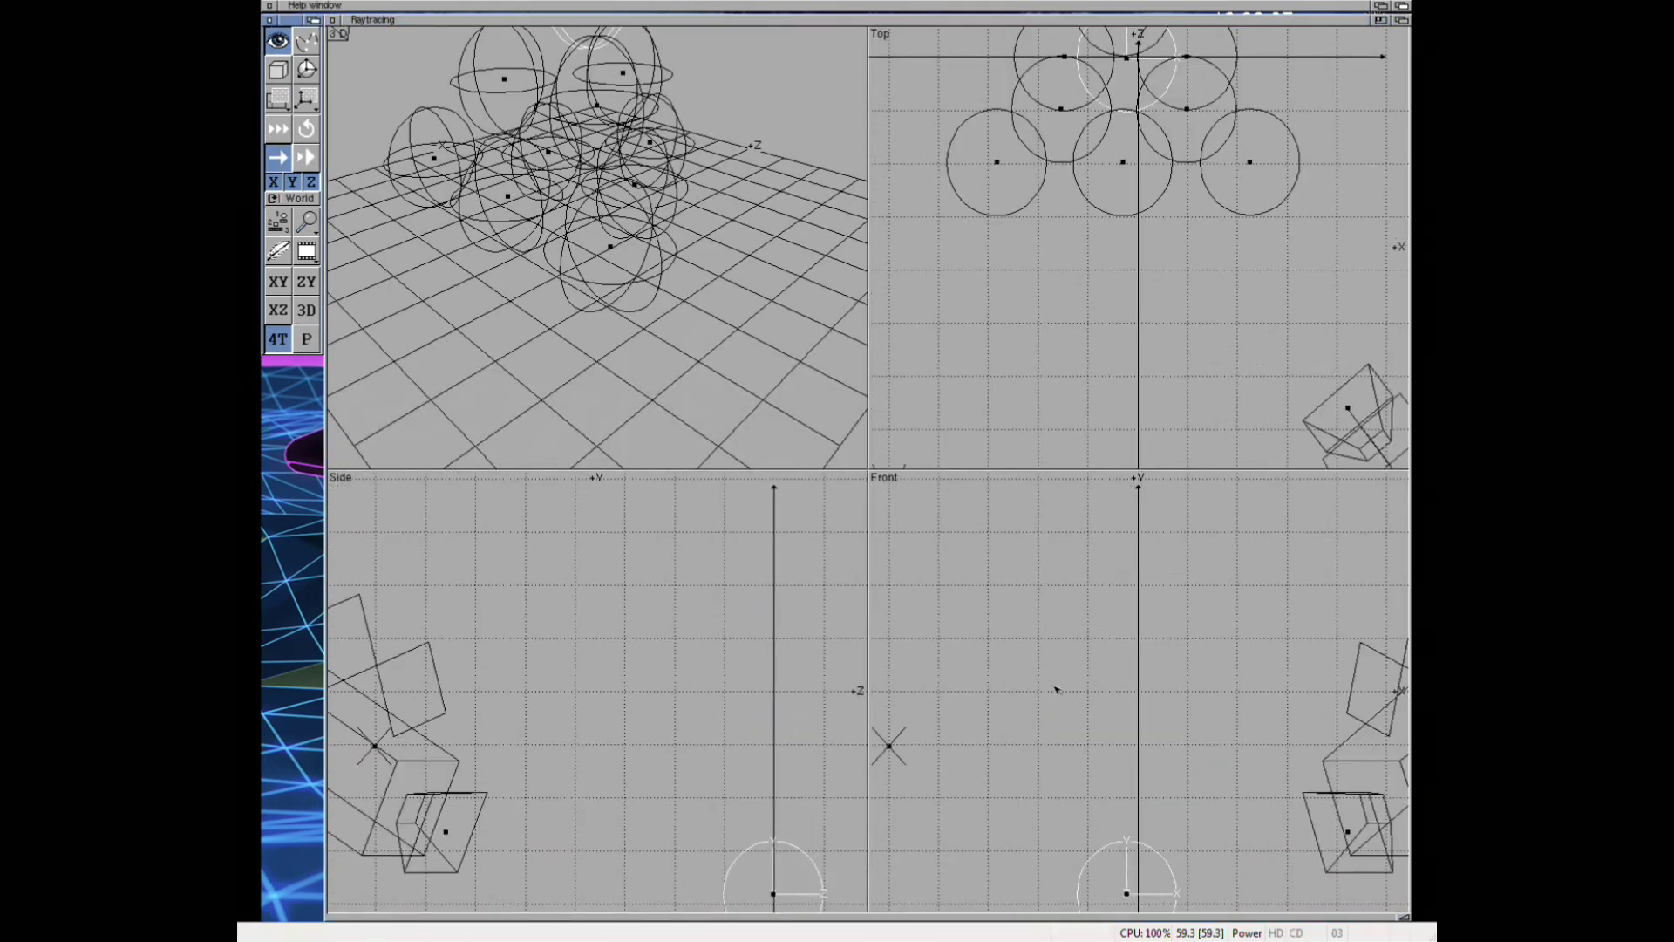
click(278, 70)
drag(1148, 646, 1145, 651)
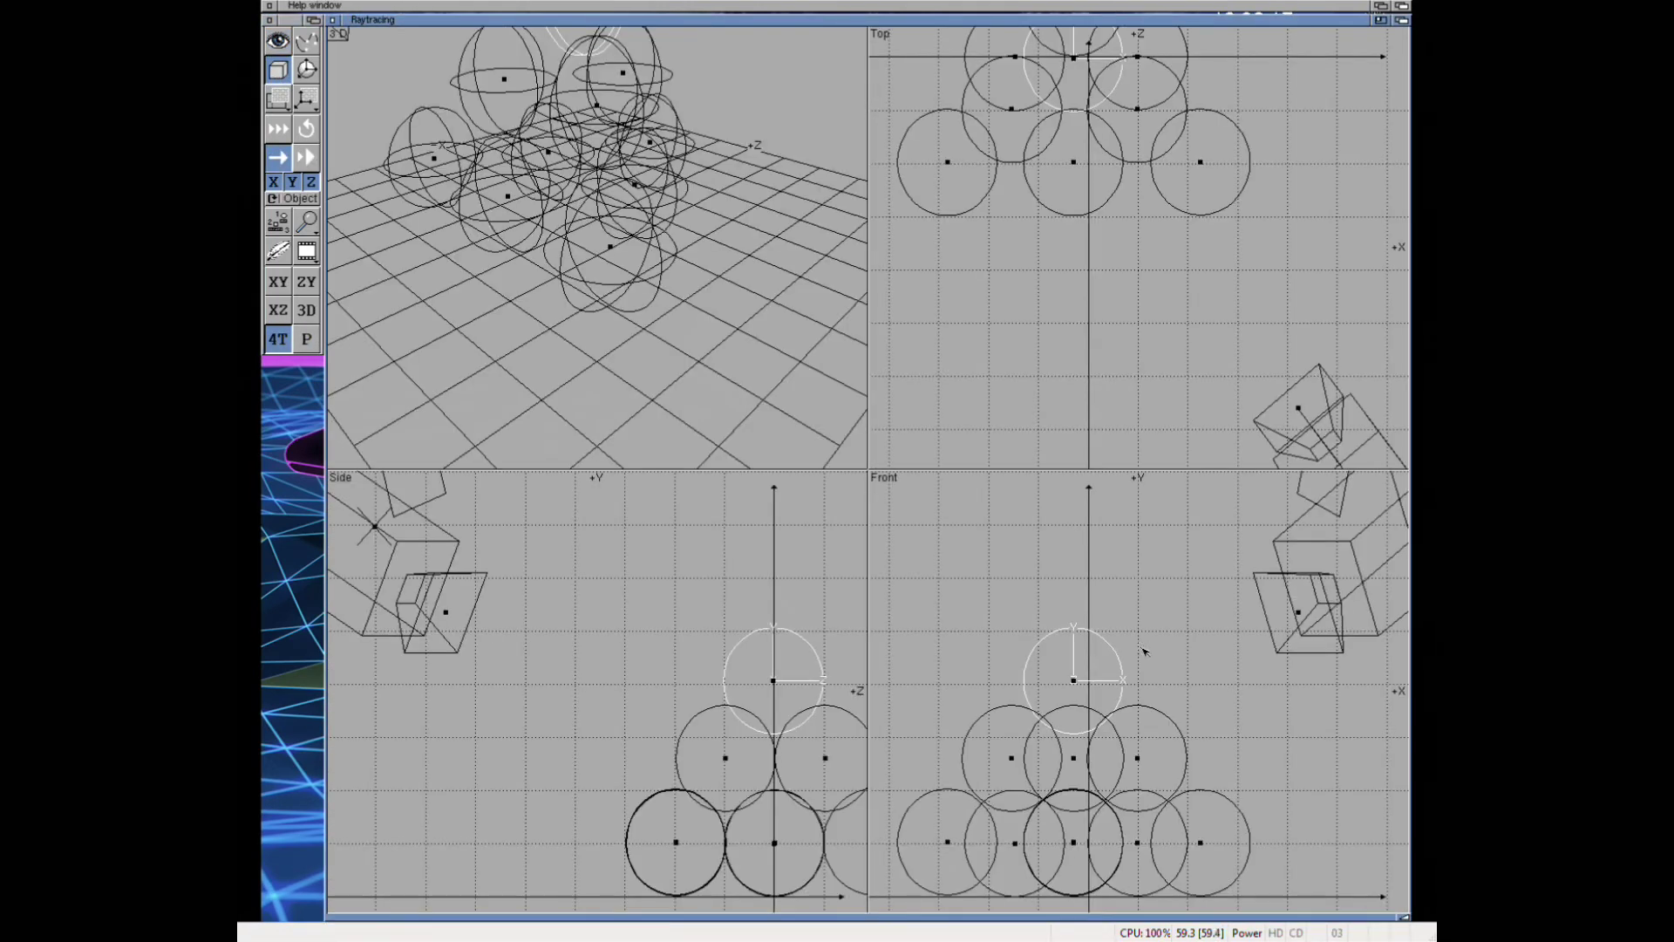
key(r)
key(Return)
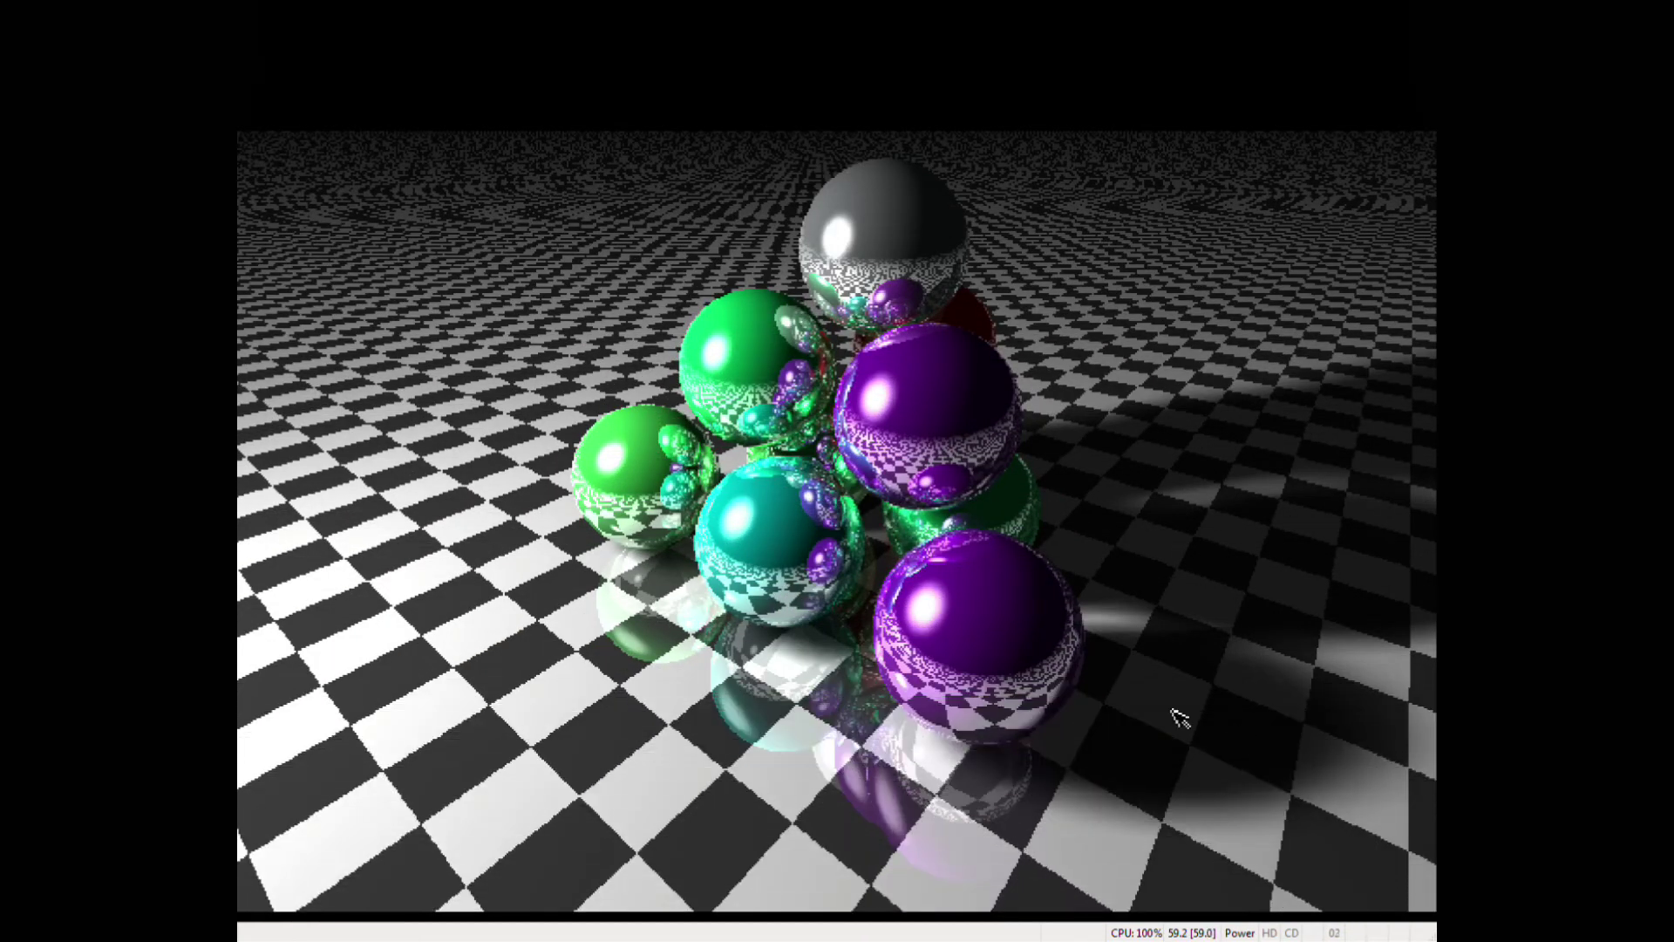
click(1179, 717)
- Set the raytrace screen mode to 1280x1024 32bit
key(p)
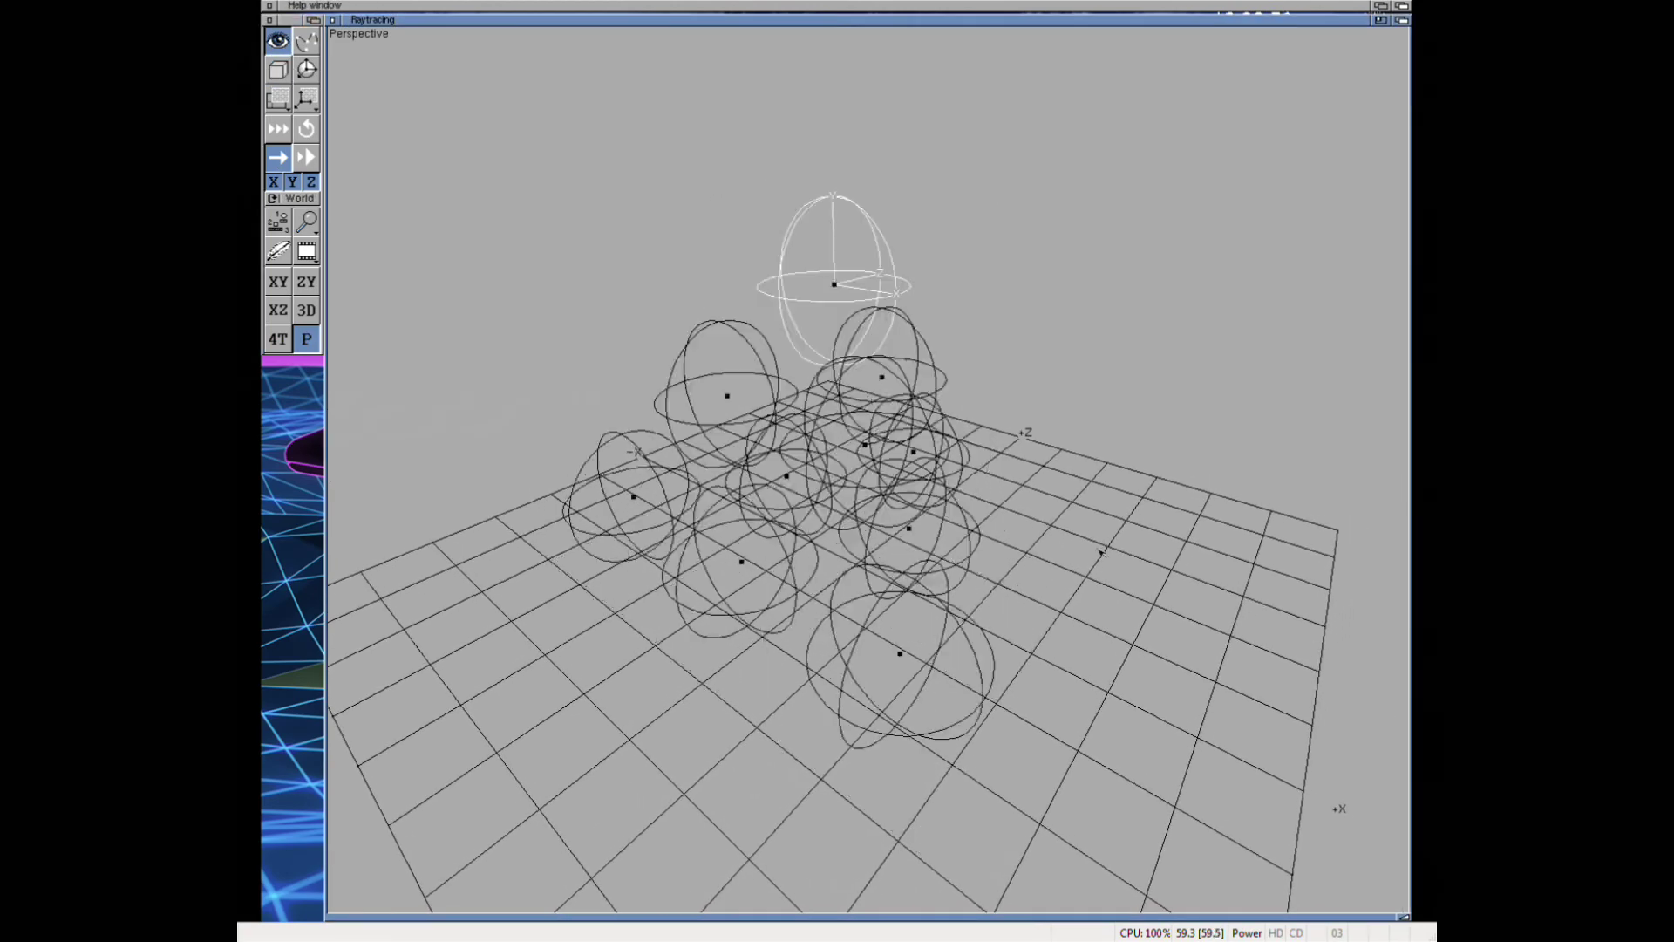
key(r)
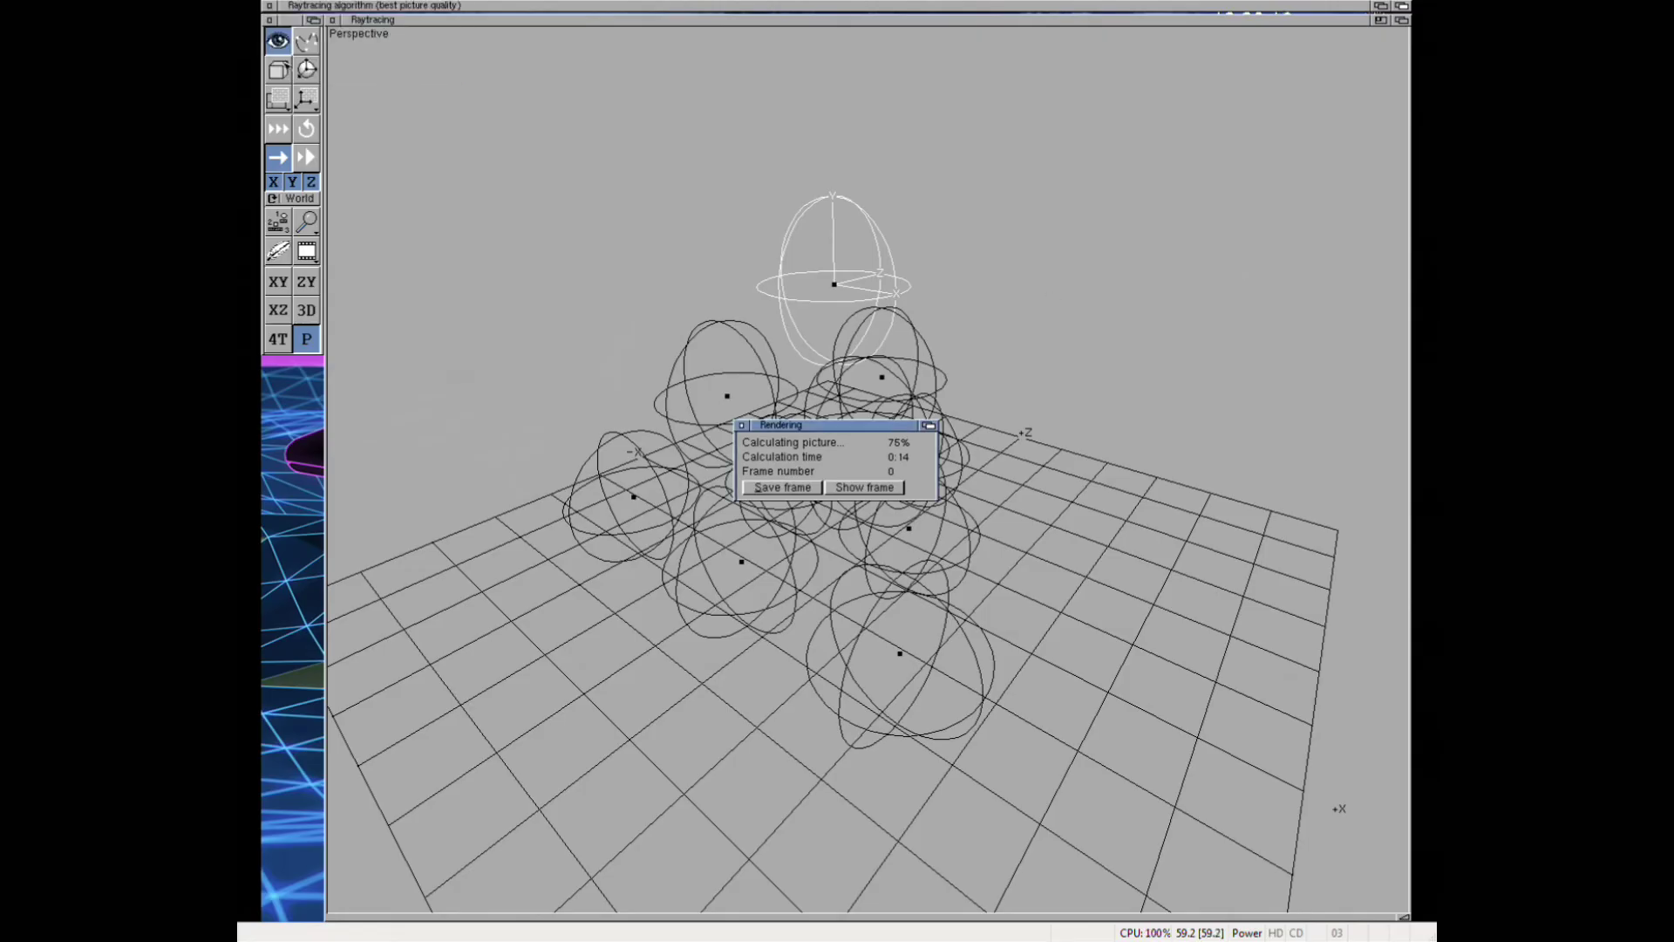
click(974, 374)
scroll(767, 459, down, 3)
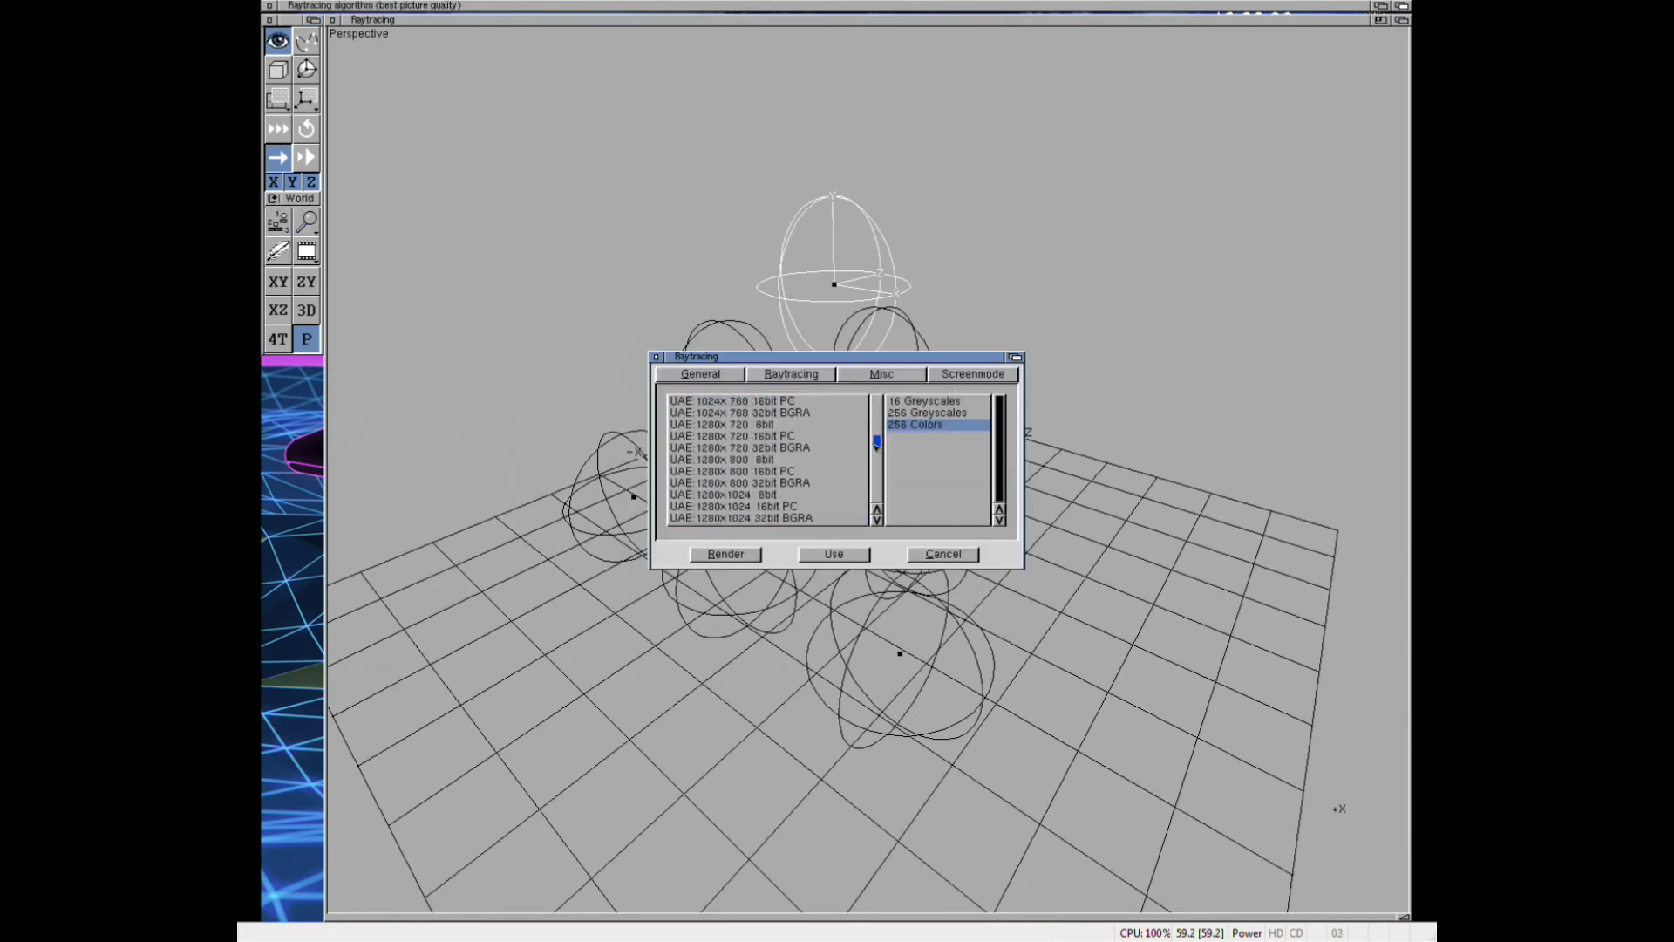
drag(876, 443, 877, 446)
click(783, 485)
- Save output to goliath:Temp/Raytracing.iff as BMP and start the final render
key(r)
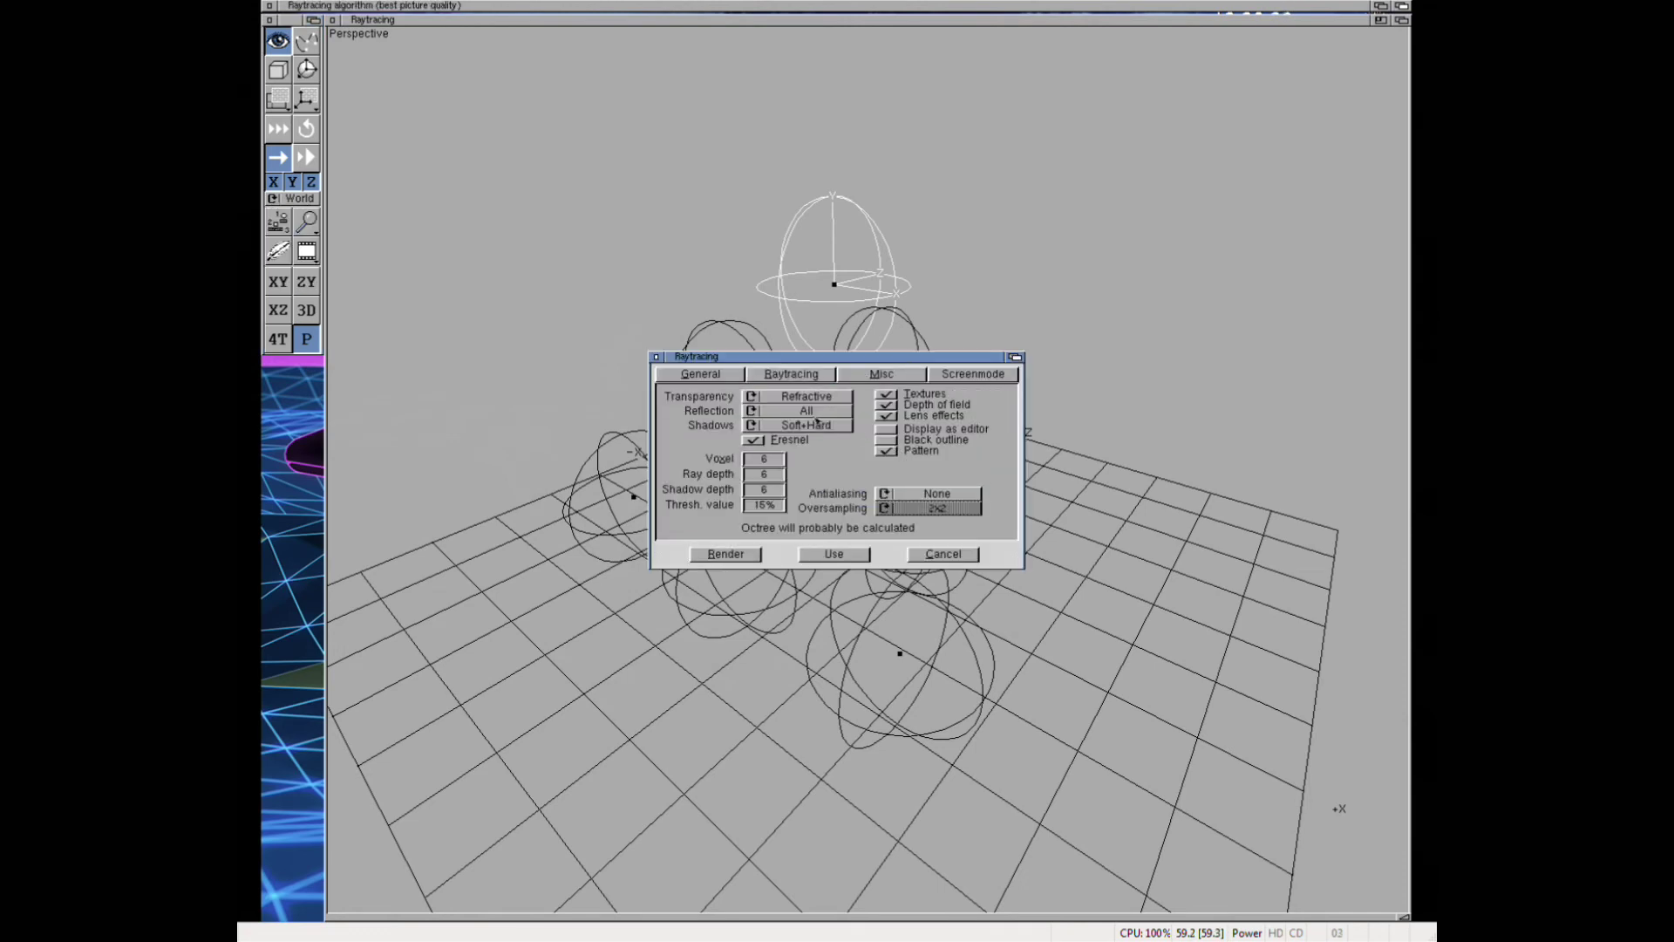
click(713, 378)
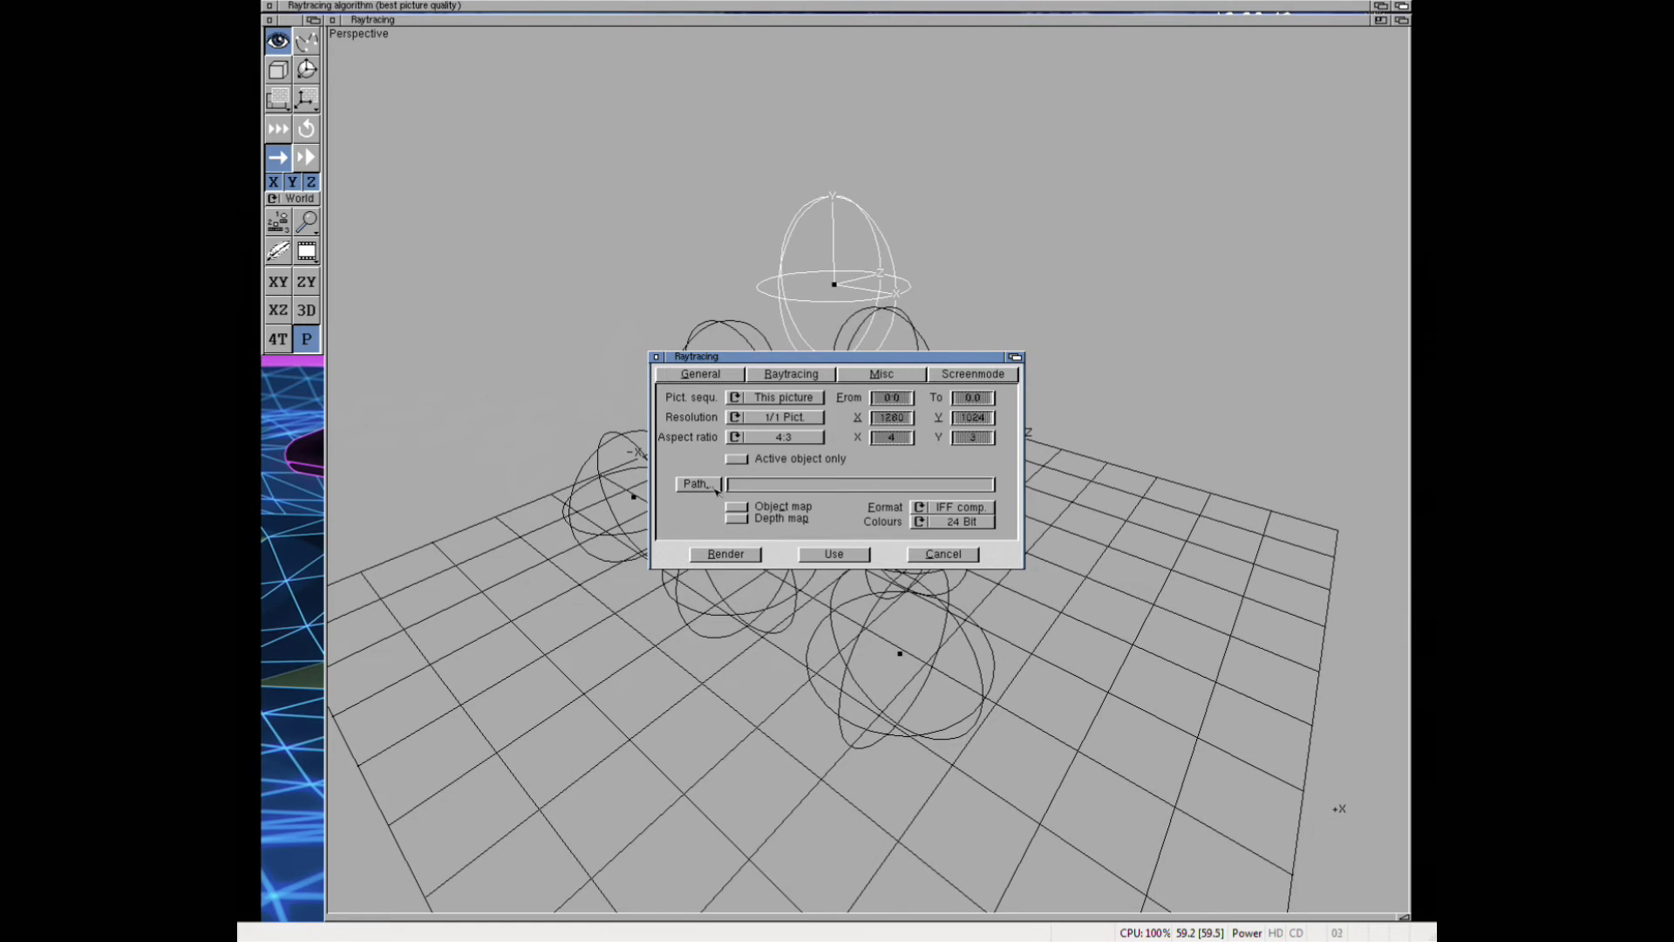
click(814, 468)
click(700, 194)
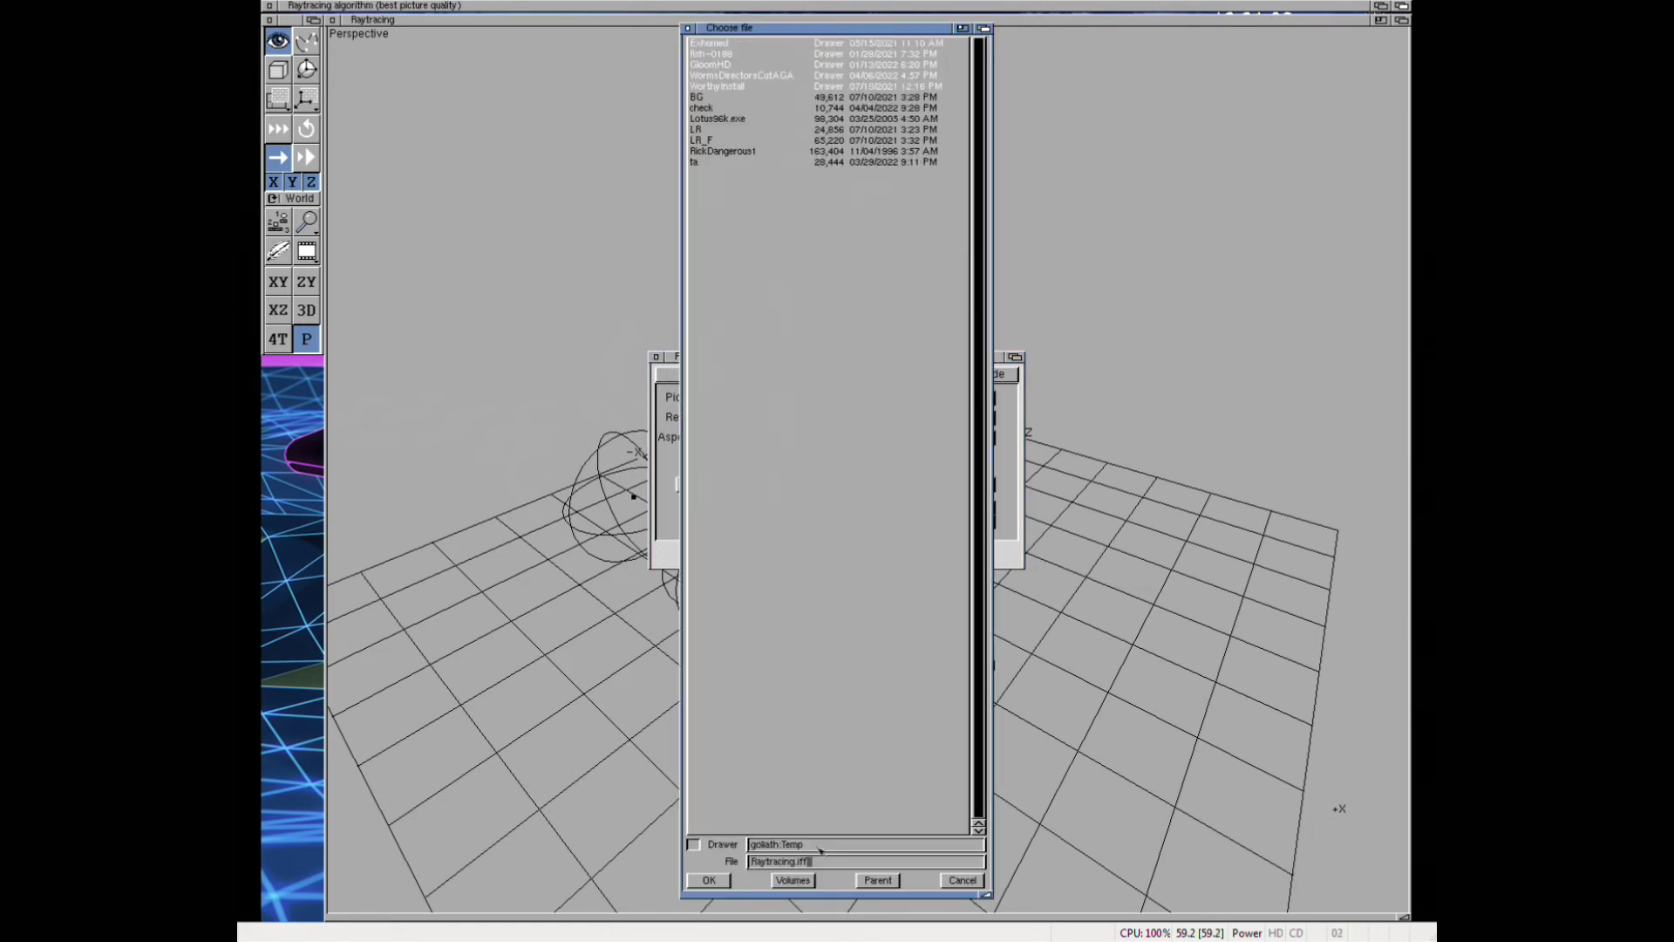
key(Return)
drag(919, 507, 983, 528)
click(939, 486)
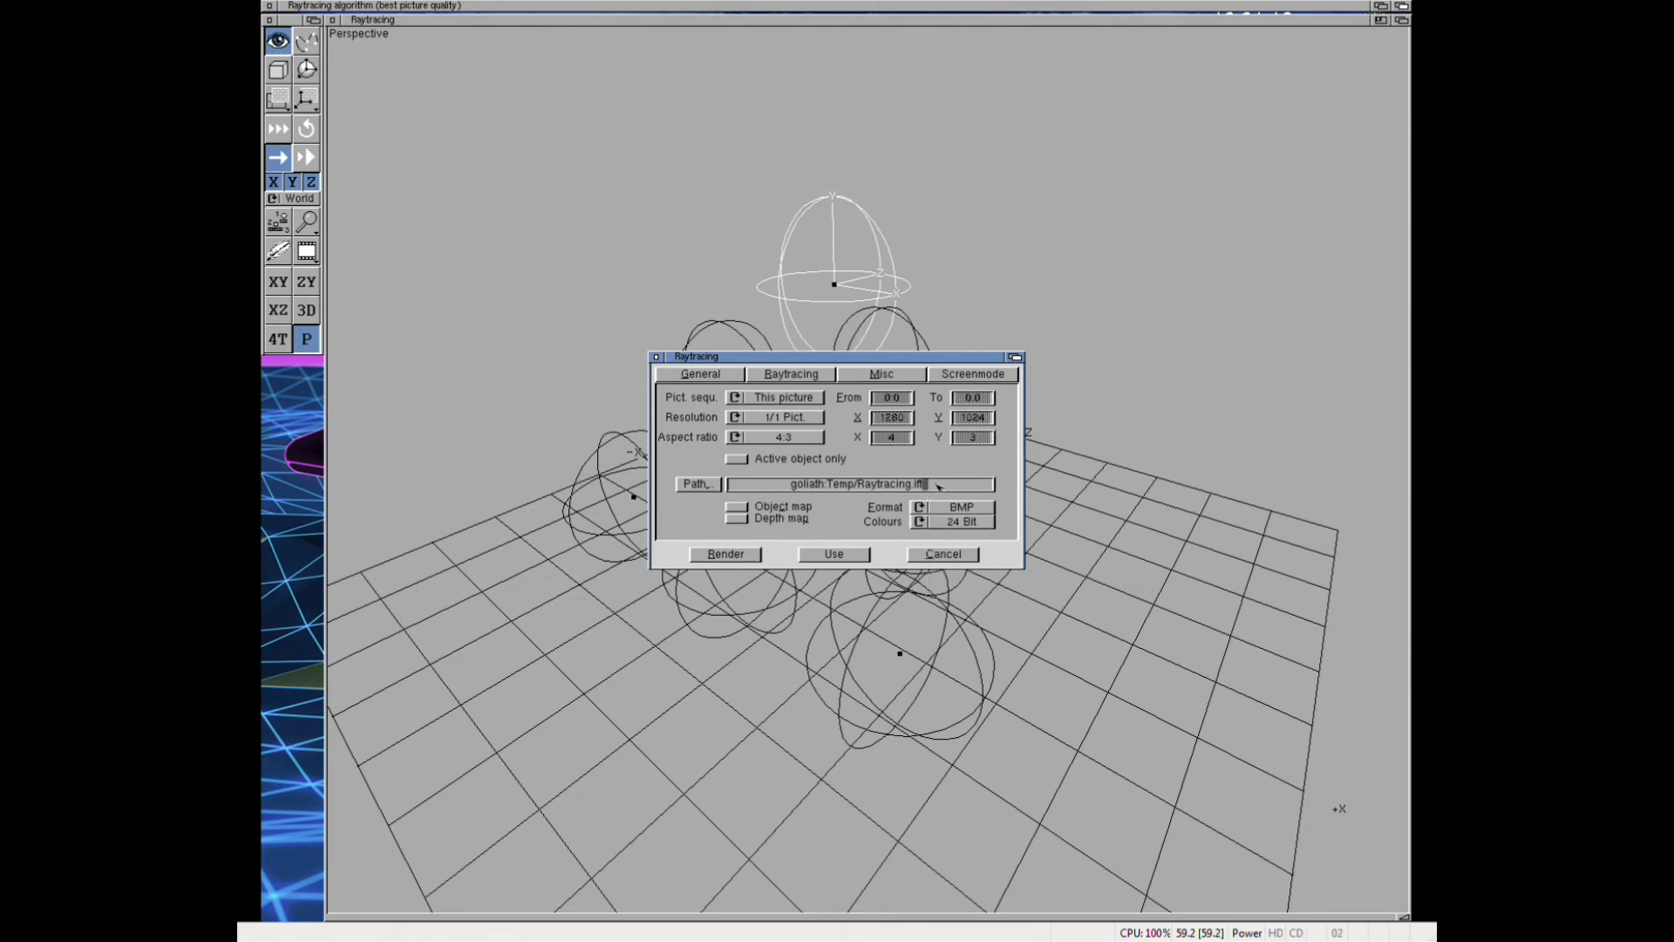
click(737, 555)
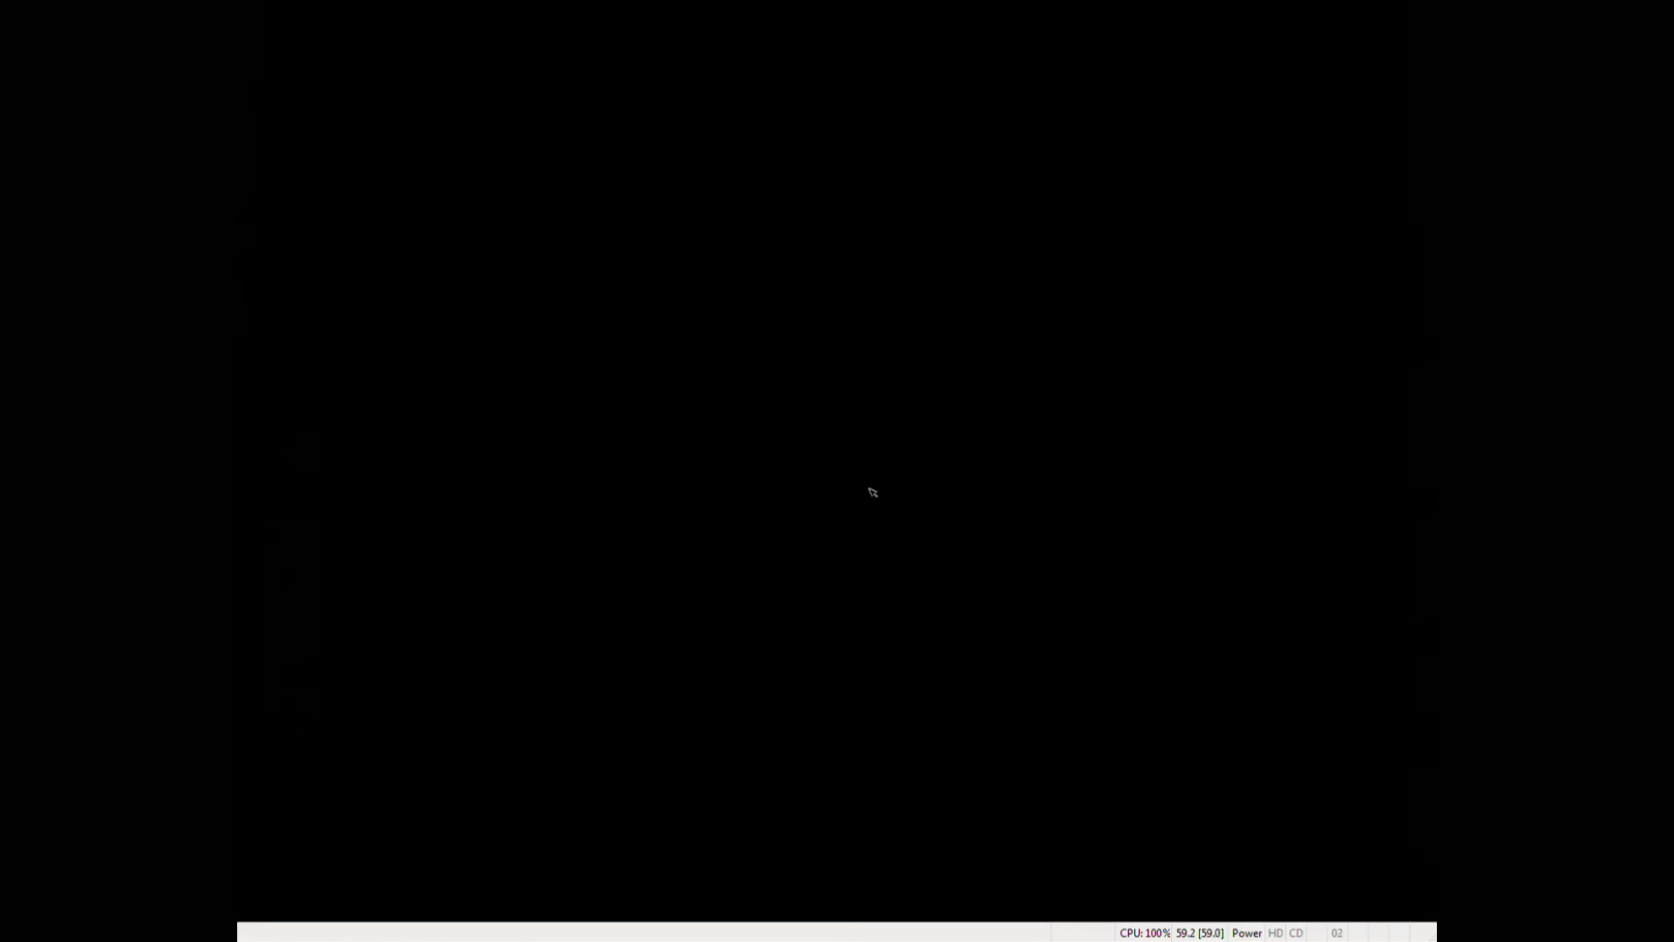